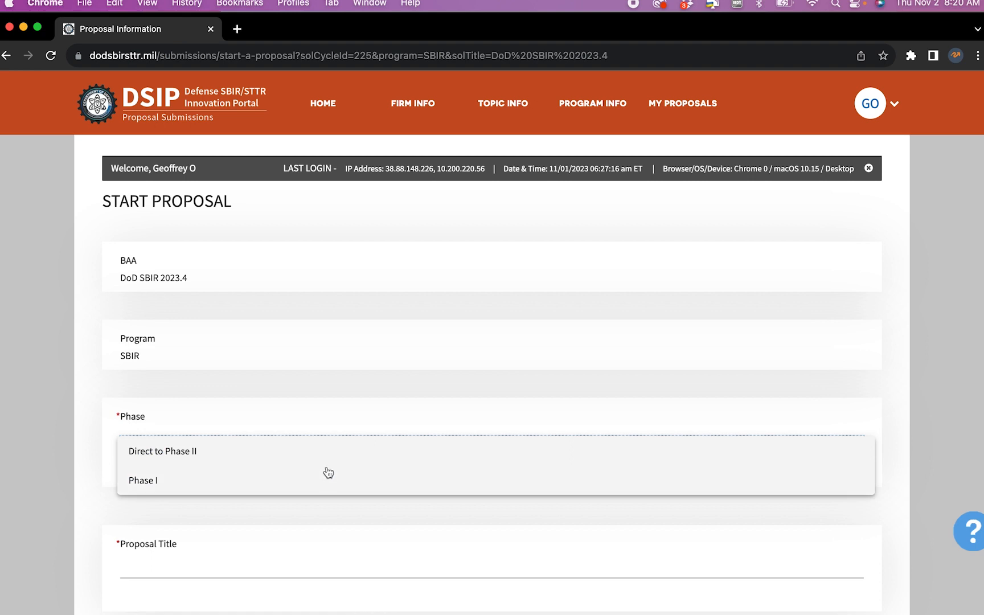
Choose Phase I, component ARMY and topic A234-028 Remote Breaching of Obstacles
{"action": "left_click", "coordinate": [325, 477]}
{"action": "scroll", "coordinate": [325, 476], "scroll_direction": "down", "scroll_amount": 2}
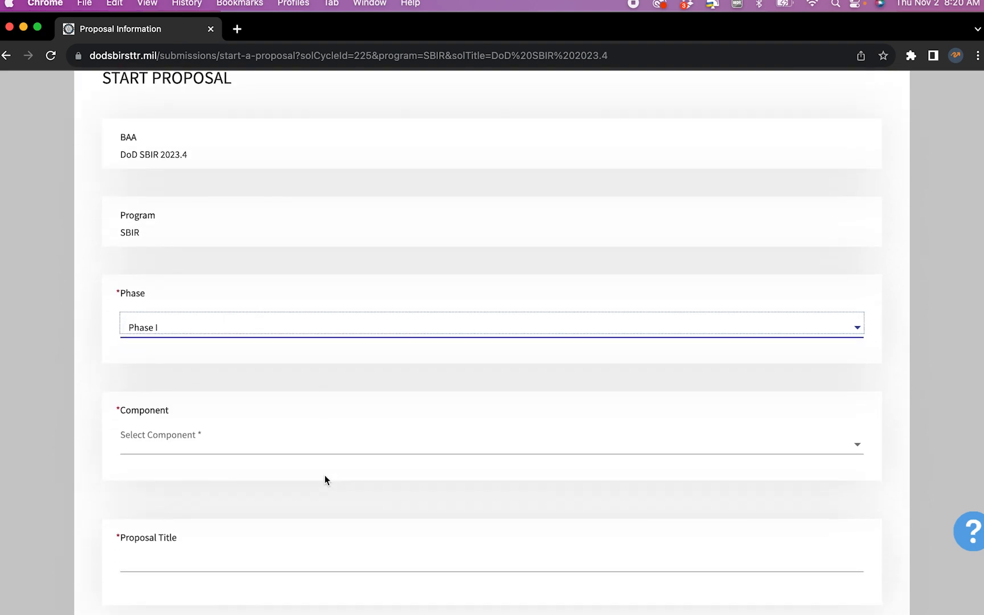
{"action": "left_click", "coordinate": [292, 447]}
{"action": "left_click", "coordinate": [264, 453]}
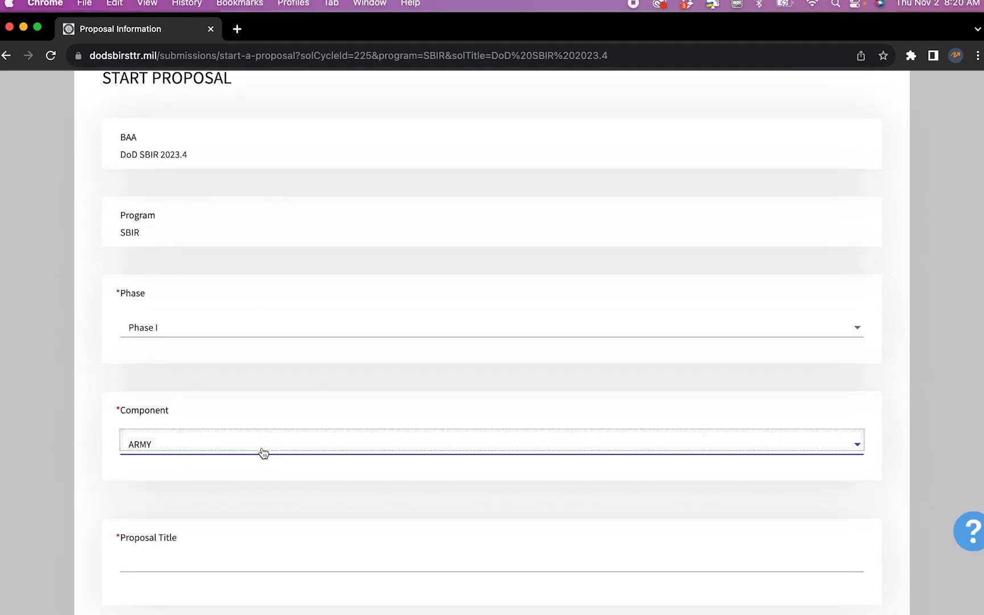
{"action": "scroll", "coordinate": [264, 453], "scroll_direction": "down", "scroll_amount": 2}
{"action": "left_click", "coordinate": [262, 448]}
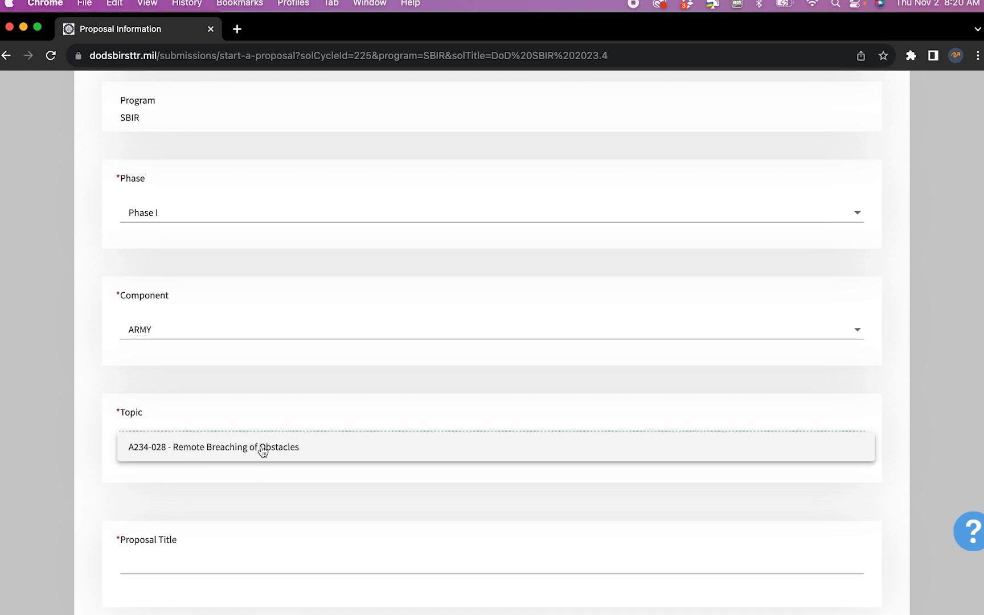
{"action": "left_click", "coordinate": [263, 448]}
{"action": "scroll", "coordinate": [263, 453], "scroll_direction": "down", "scroll_amount": 1}
{"action": "scroll", "coordinate": [263, 453], "scroll_direction": "down", "scroll_amount": 2}
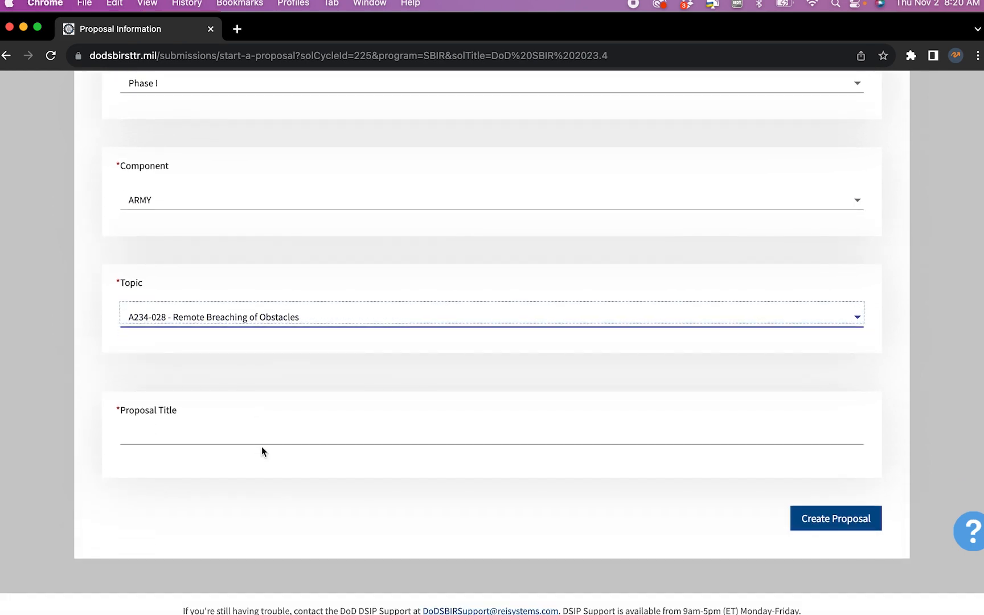
Title the proposal 'Budget demo' and create it
{"action": "left_click", "coordinate": [261, 437]}
{"action": "type", "text": "Budget demo"}
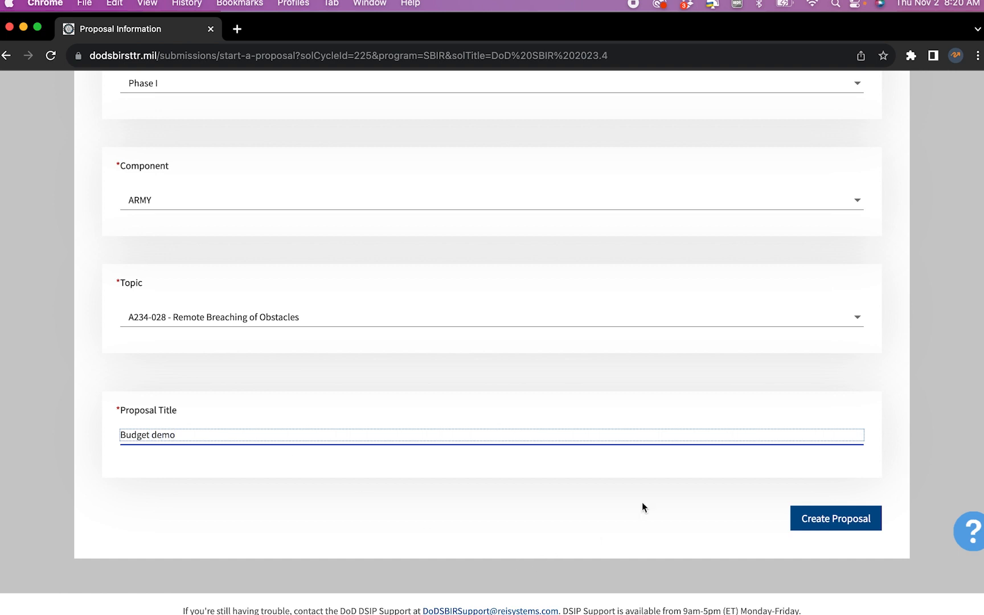
{"action": "left_click", "coordinate": [832, 514]}
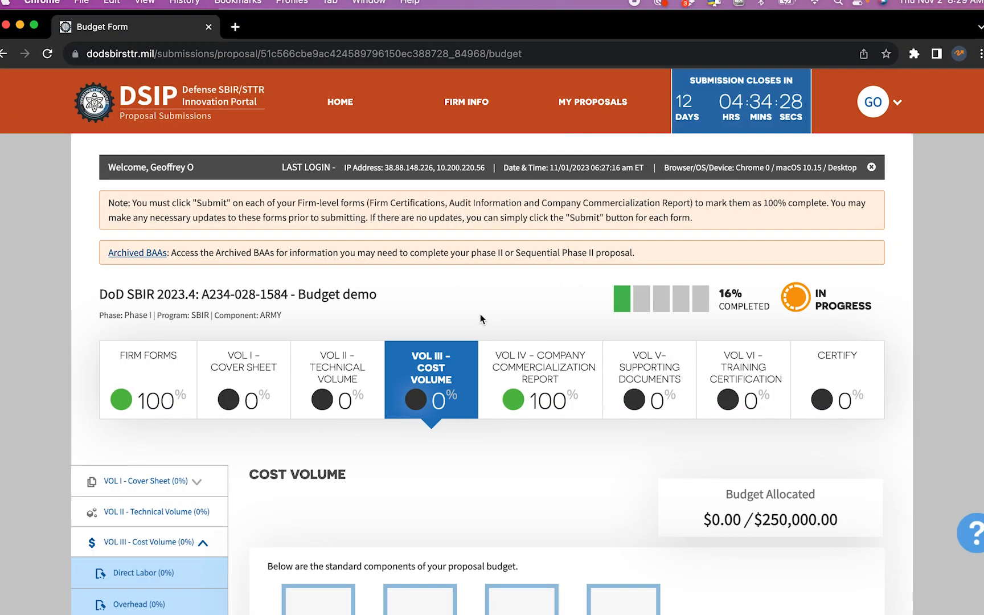
Scroll down the Budget demo Cost Volume page showing $0.00 of $250,000.00 allocated
{"action": "scroll", "coordinate": [479, 314], "scroll_direction": "down", "scroll_amount": 5}
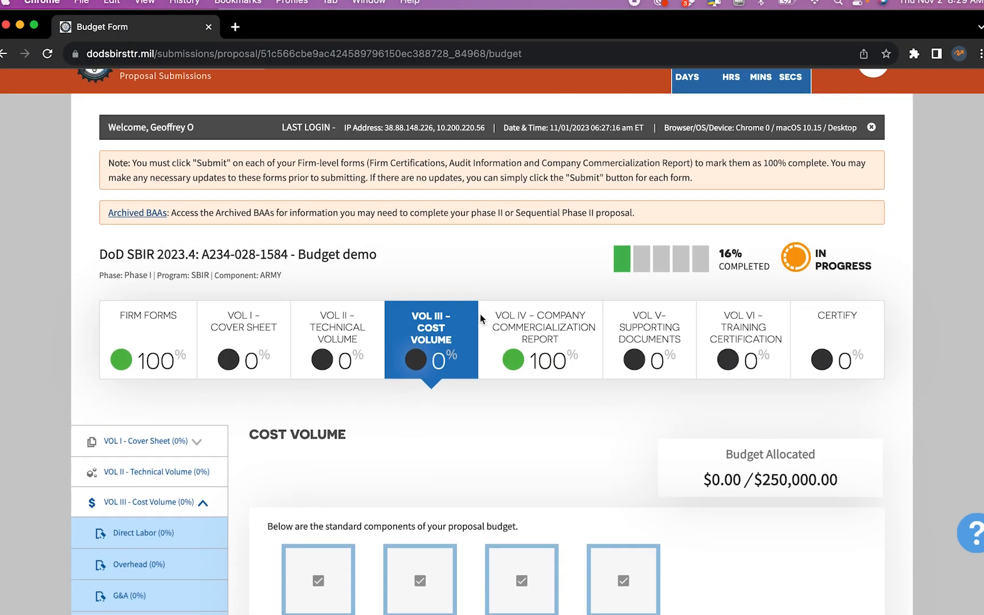
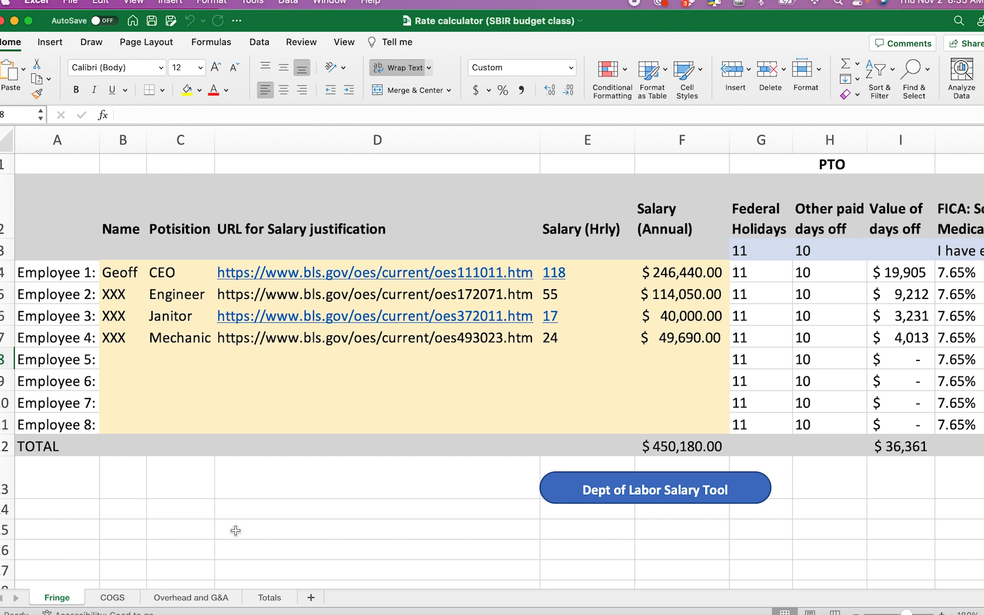
Review the Overhead and G&A sheet and the four COGS material items, including Trucks
{"action": "left_click", "coordinate": [194, 603]}
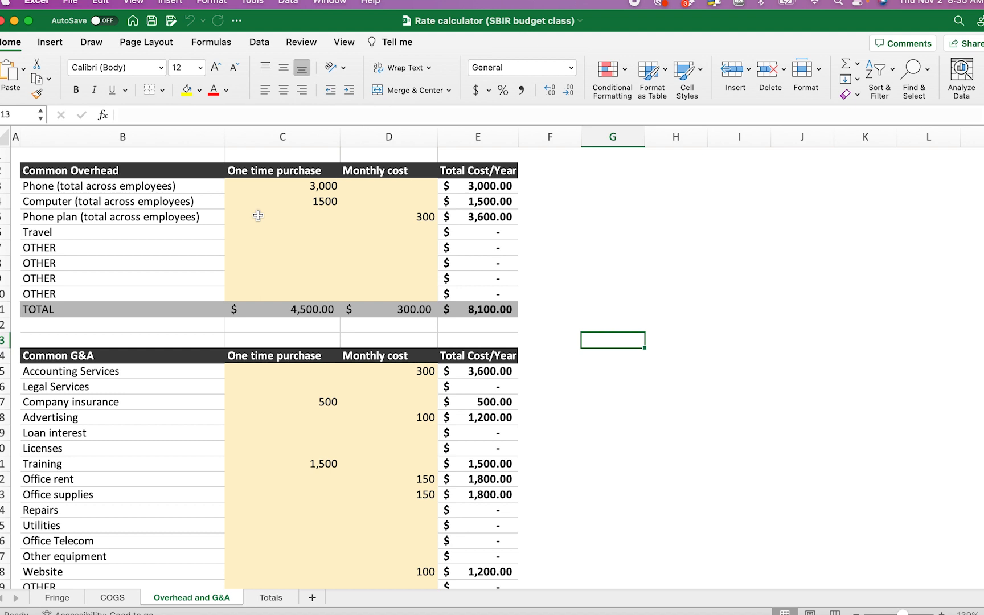
{"action": "left_click", "coordinate": [119, 597]}
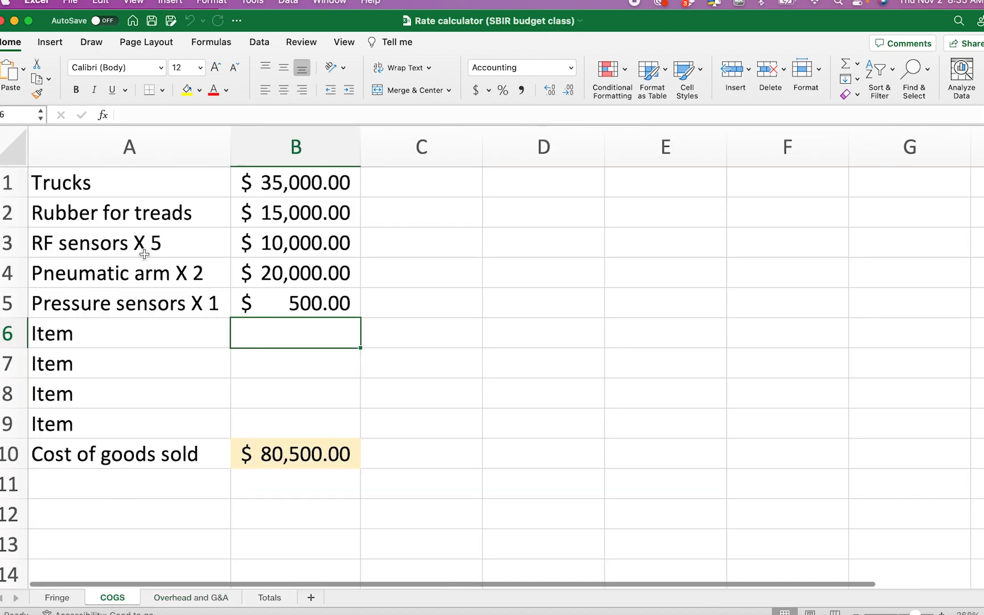
{"action": "left_click", "coordinate": [109, 187]}
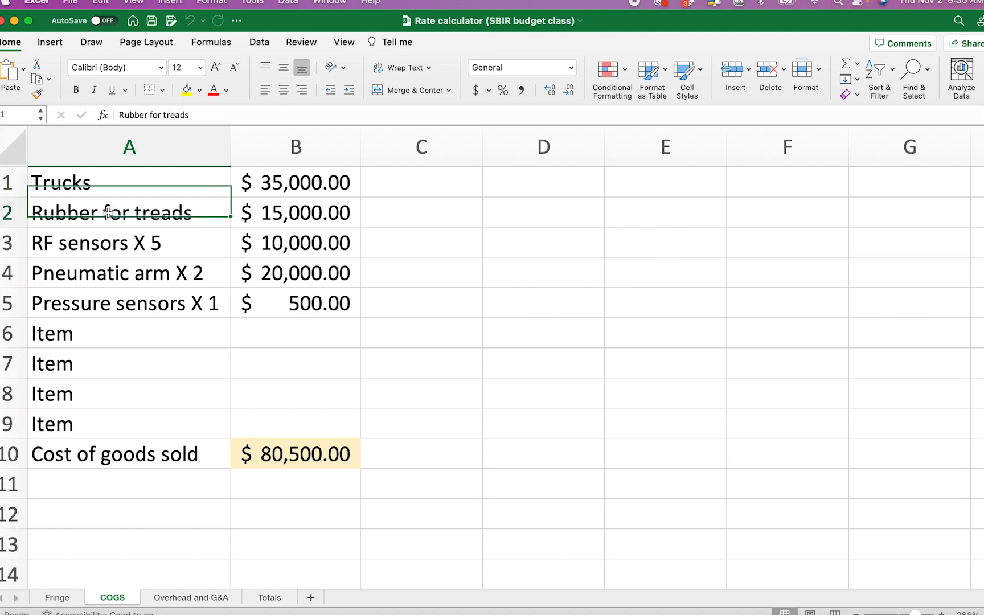
{"action": "left_click_drag", "start_coordinate": [105, 213], "coordinate": [286, 306]}
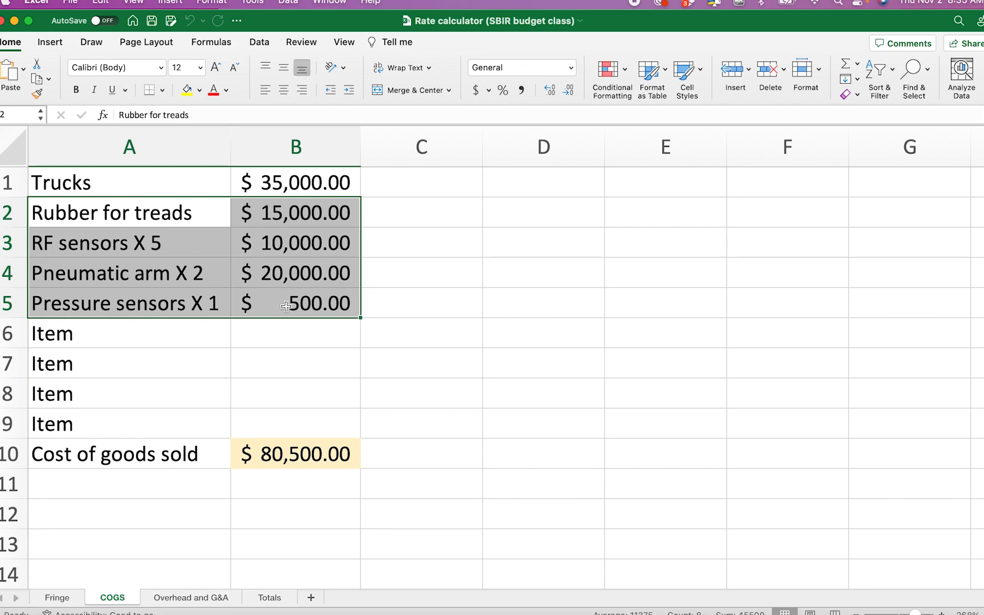
Check the Fringe sheet employees and the Totals sheet's computed overhead rate of 1.2%
{"action": "left_click", "coordinate": [72, 597]}
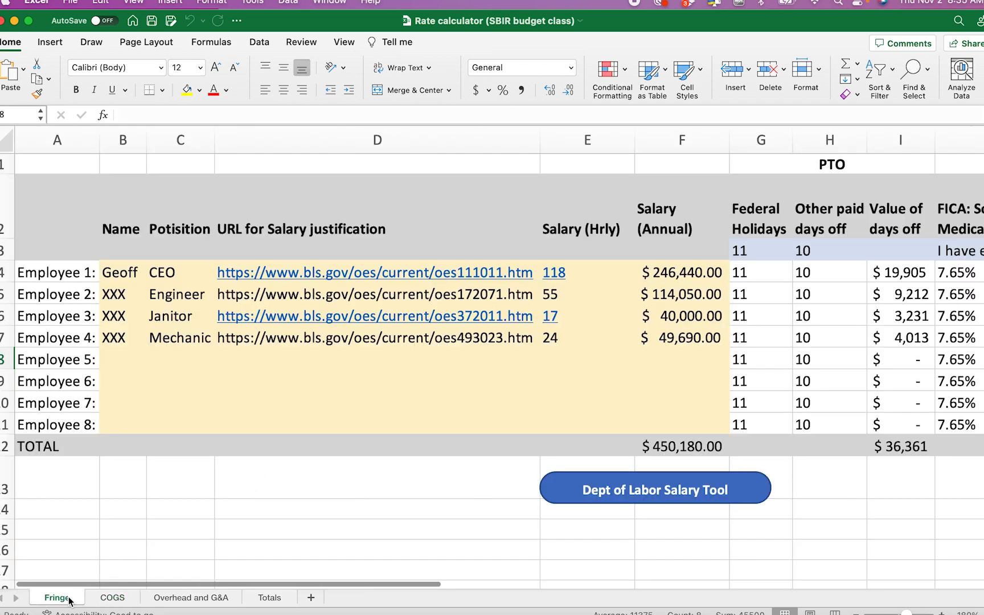
{"action": "left_click", "coordinate": [125, 274]}
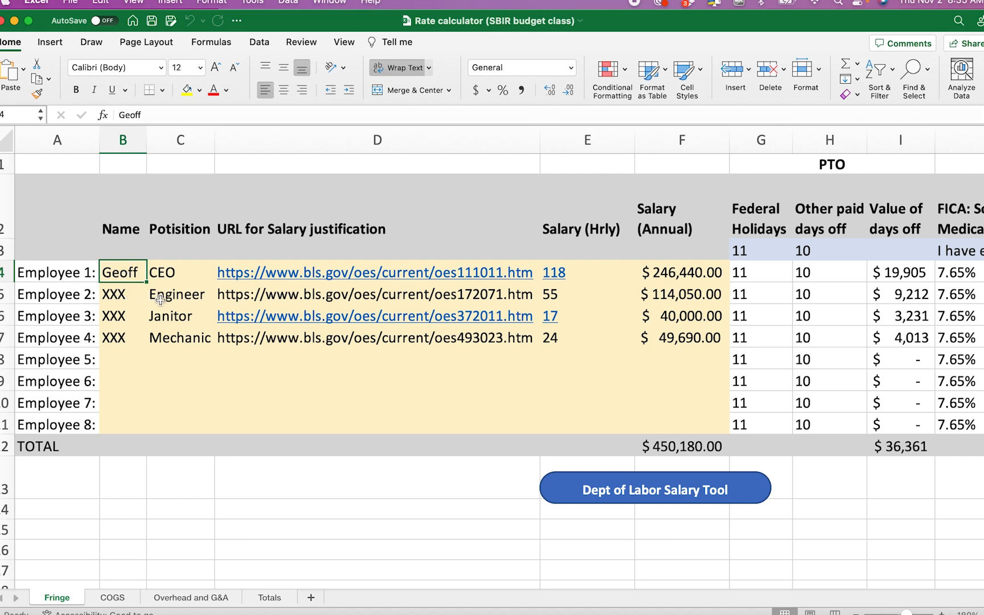
{"action": "left_click", "coordinate": [178, 294]}
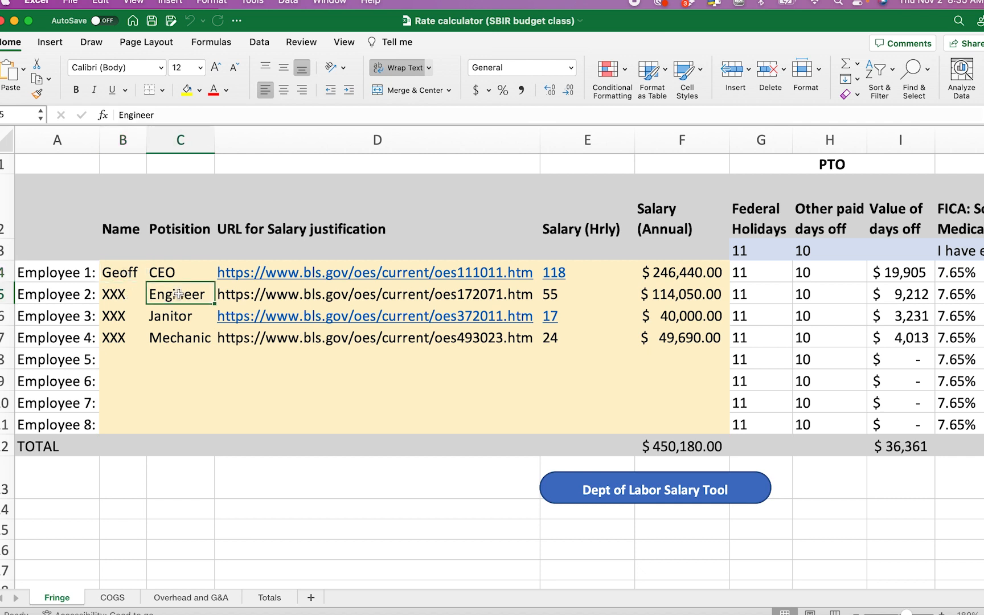
{"action": "left_click_drag", "start_coordinate": [128, 318], "coordinate": [172, 333]}
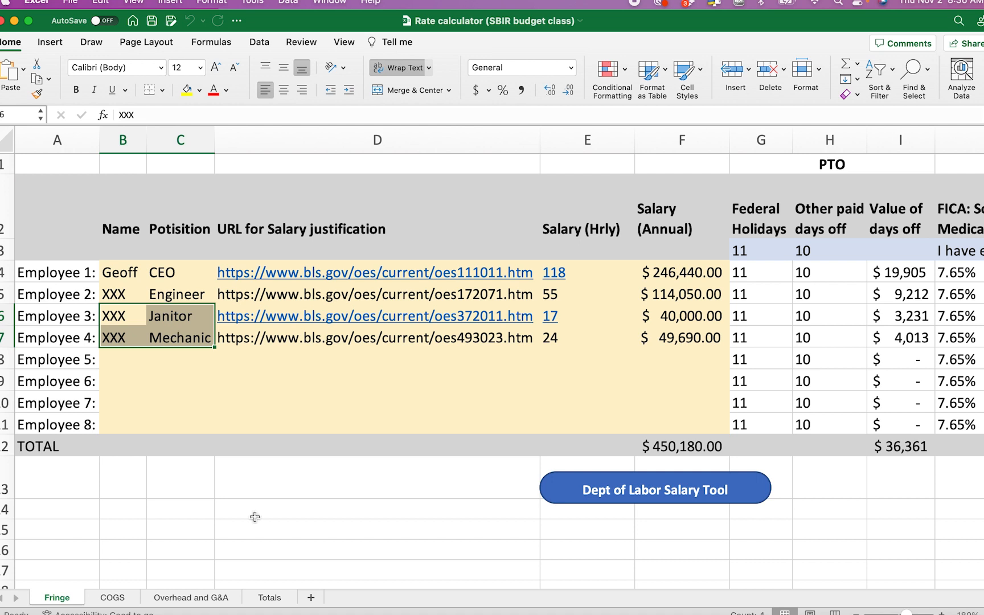
{"action": "left_click", "coordinate": [268, 598]}
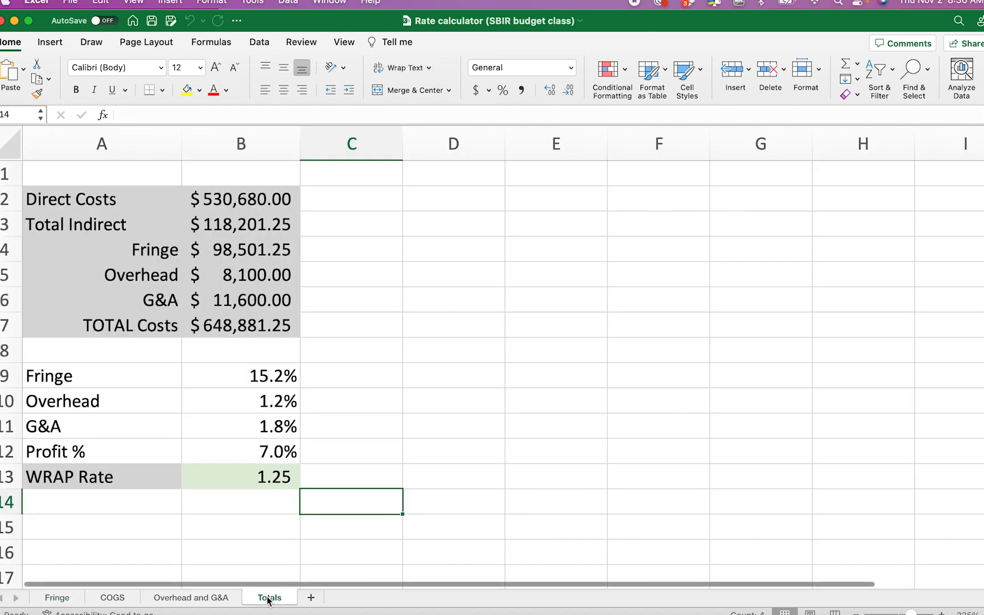
{"action": "left_click", "coordinate": [267, 404]}
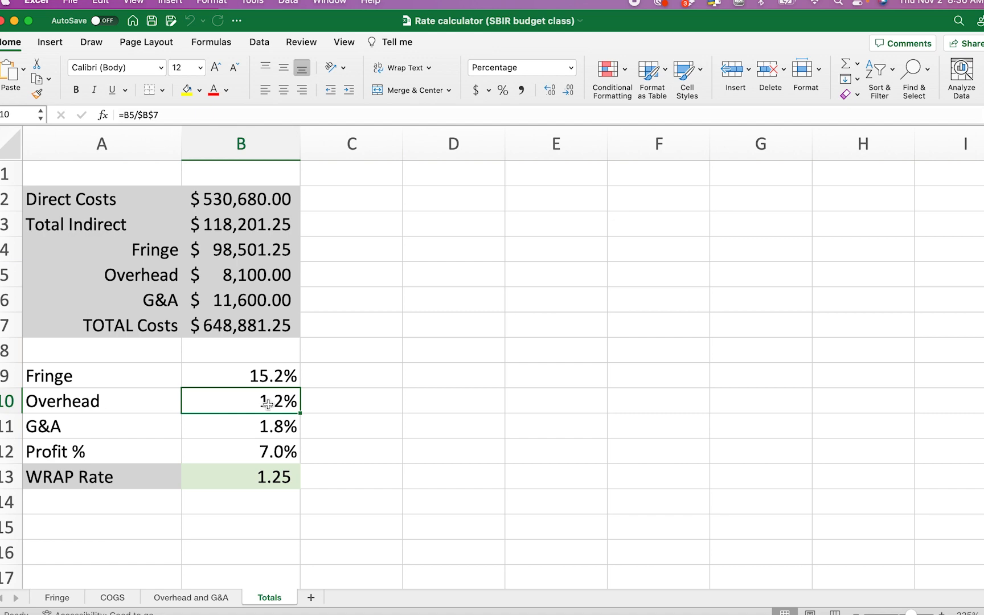
Enter 1.25 as the Labor Cost Overhead Rate on the DSIP Overhead page
{"action": "key", "text": "ctrl+Up"}
{"action": "left_click", "coordinate": [273, 308]}
{"action": "left_click", "coordinate": [342, 278]}
{"action": "type", "text": "1.25"}
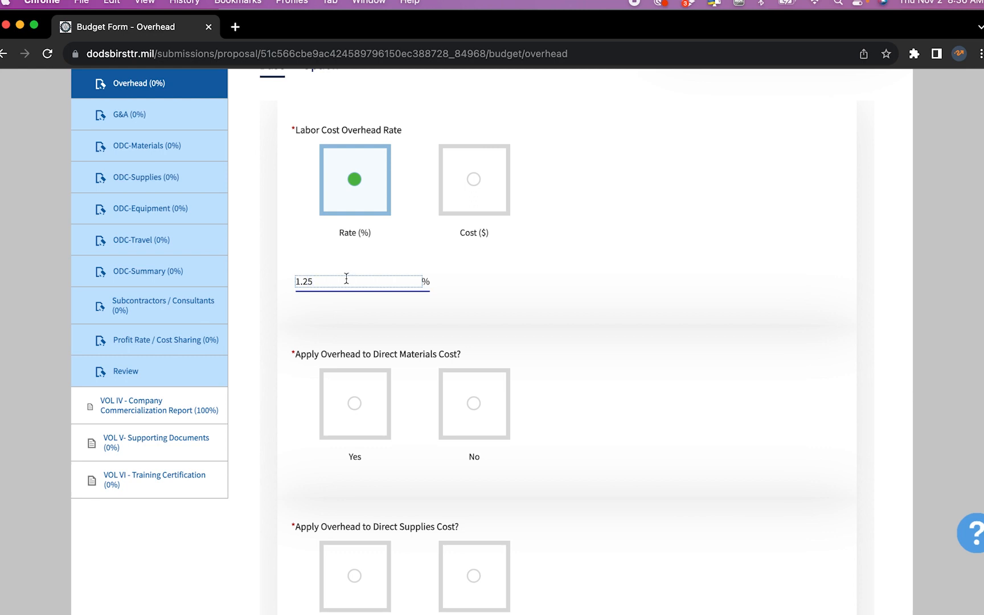
Choose Yes to apply overhead to direct materials cost, checking the Excel COGS sheet
{"action": "left_click", "coordinate": [518, 293]}
{"action": "scroll", "coordinate": [377, 317], "scroll_direction": "down", "scroll_amount": 2}
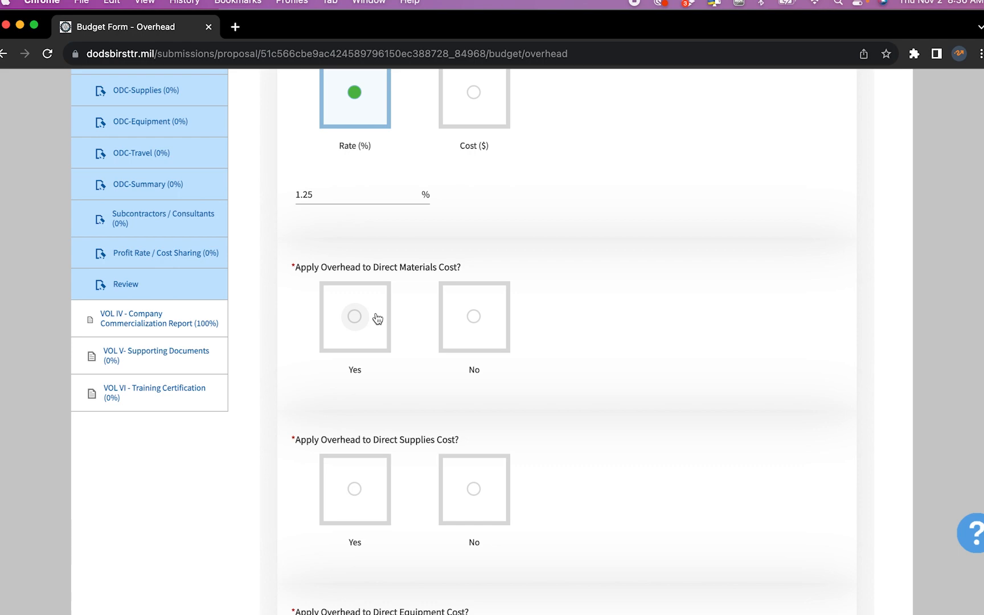
{"action": "left_click", "coordinate": [376, 317]}
{"action": "key", "text": "super+Tab"}
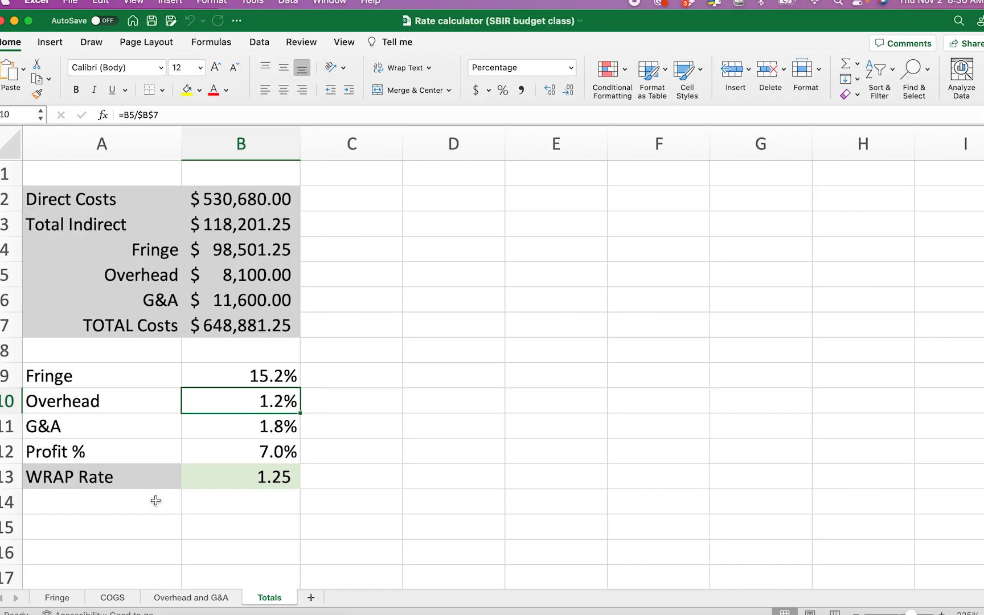
{"action": "left_click", "coordinate": [118, 598]}
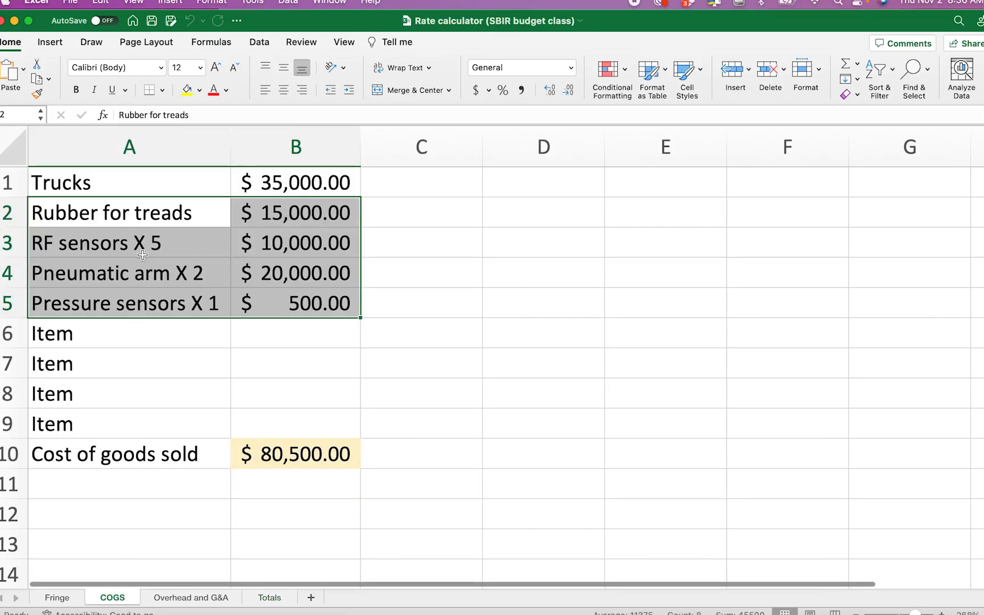
{"action": "left_click", "coordinate": [167, 223]}
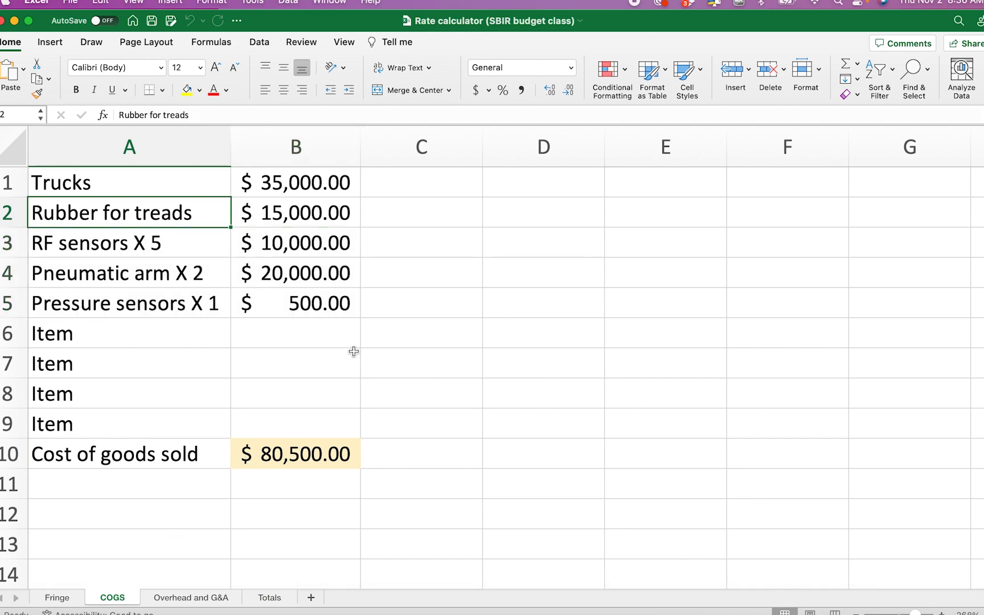
{"action": "key", "text": "ctrl+Up"}
{"action": "left_click", "coordinate": [329, 292]}
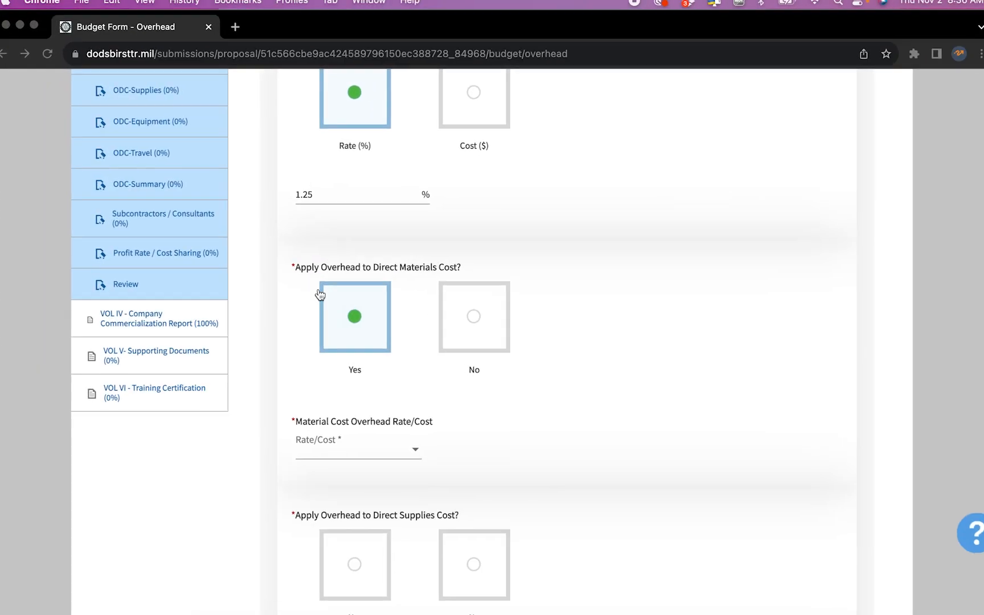
Set the materials overhead as a Rate of 1.25%
{"action": "left_click", "coordinate": [333, 443]}
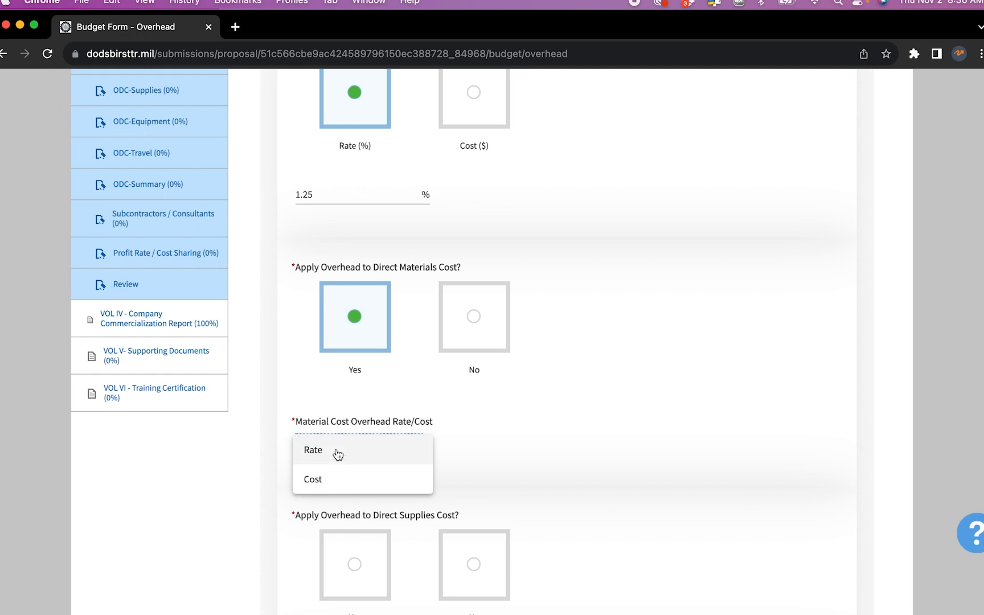
{"action": "left_click", "coordinate": [338, 454]}
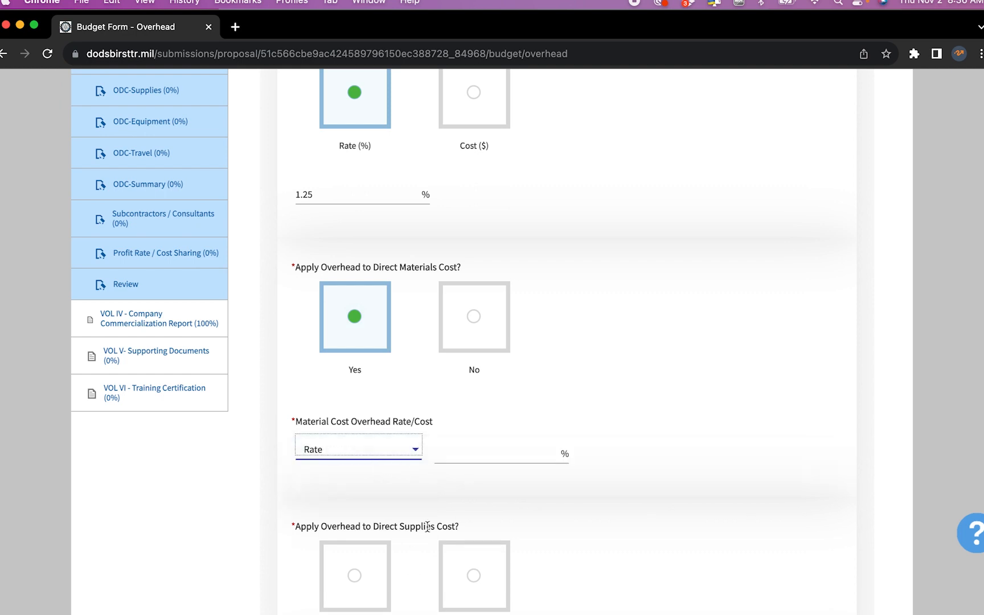
{"action": "left_click", "coordinate": [497, 447]}
{"action": "type", "text": "1.25"}
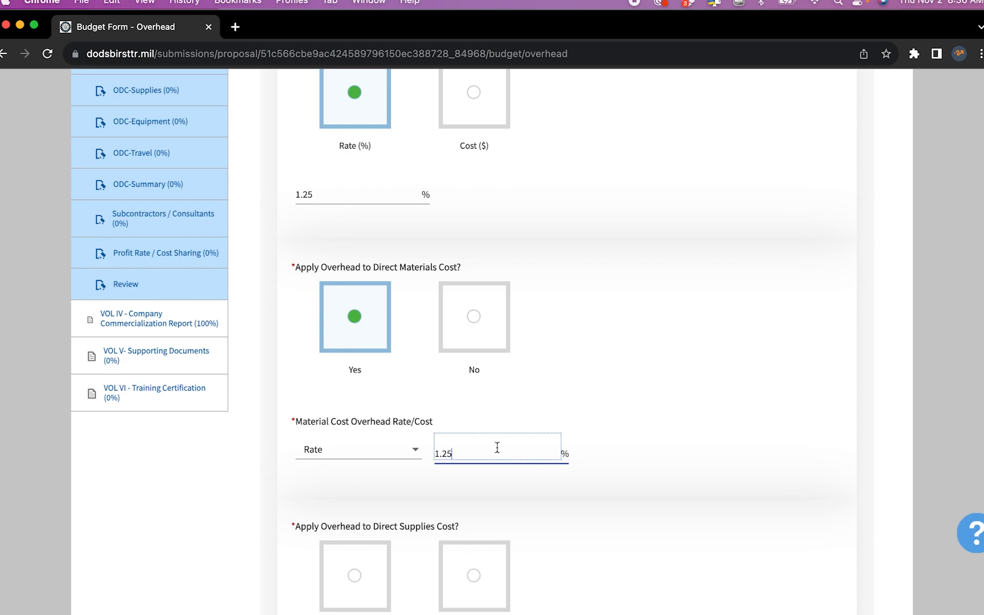
{"action": "left_click", "coordinate": [702, 437]}
{"action": "scroll", "coordinate": [702, 438], "scroll_direction": "down", "scroll_amount": 4}
{"action": "scroll", "coordinate": [702, 437], "scroll_direction": "down", "scroll_amount": 2}
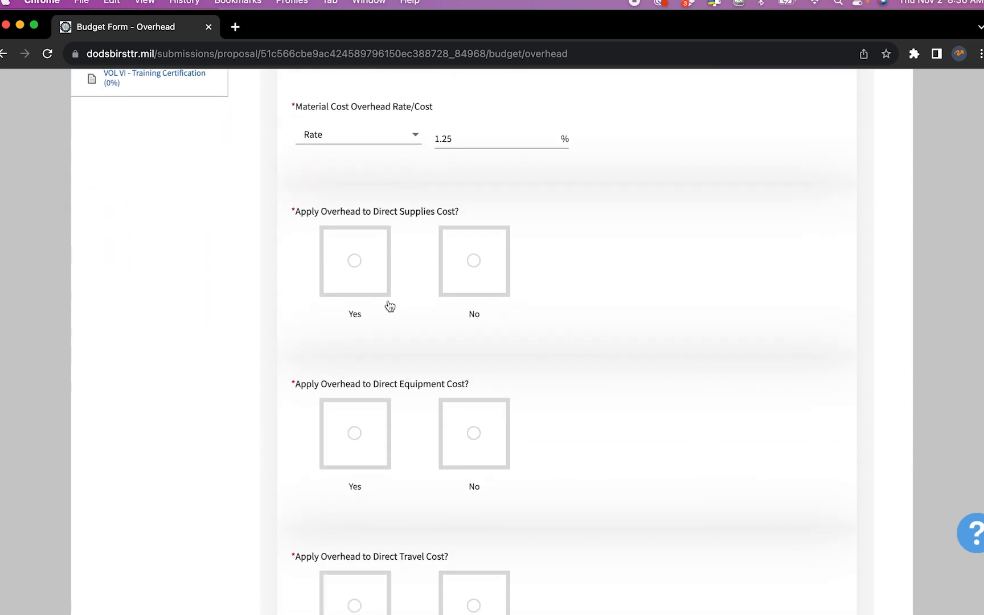
Apply overhead to direct supplies cost as a Rate of 1.25%
{"action": "left_click", "coordinate": [363, 270]}
{"action": "left_click", "coordinate": [356, 396]}
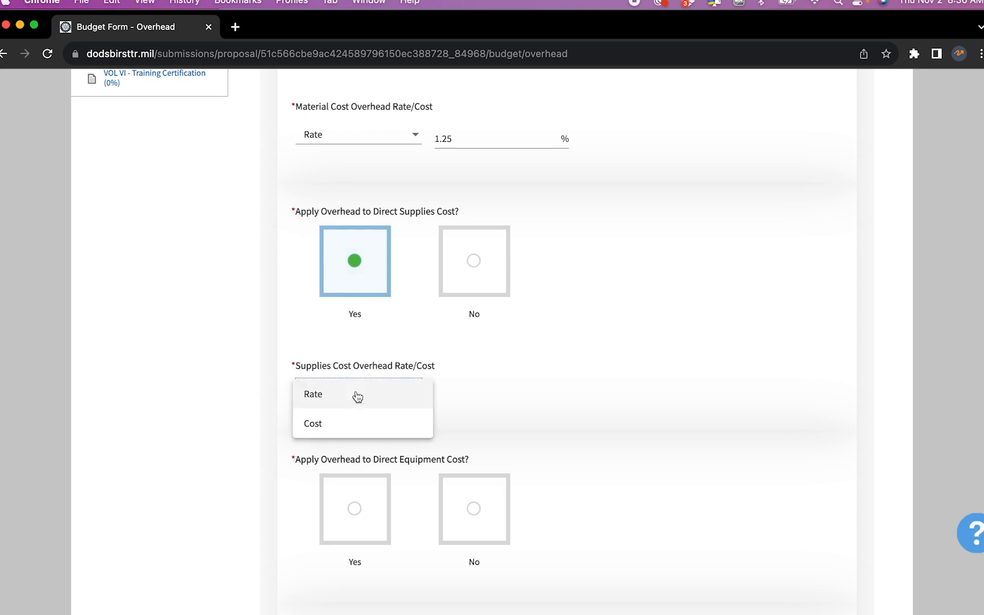
{"action": "left_click", "coordinate": [357, 395]}
{"action": "left_click", "coordinate": [476, 396]}
{"action": "type", "text": "1.25"}
{"action": "left_click", "coordinate": [623, 404]}
{"action": "scroll", "coordinate": [625, 406], "scroll_direction": "down", "scroll_amount": 3}
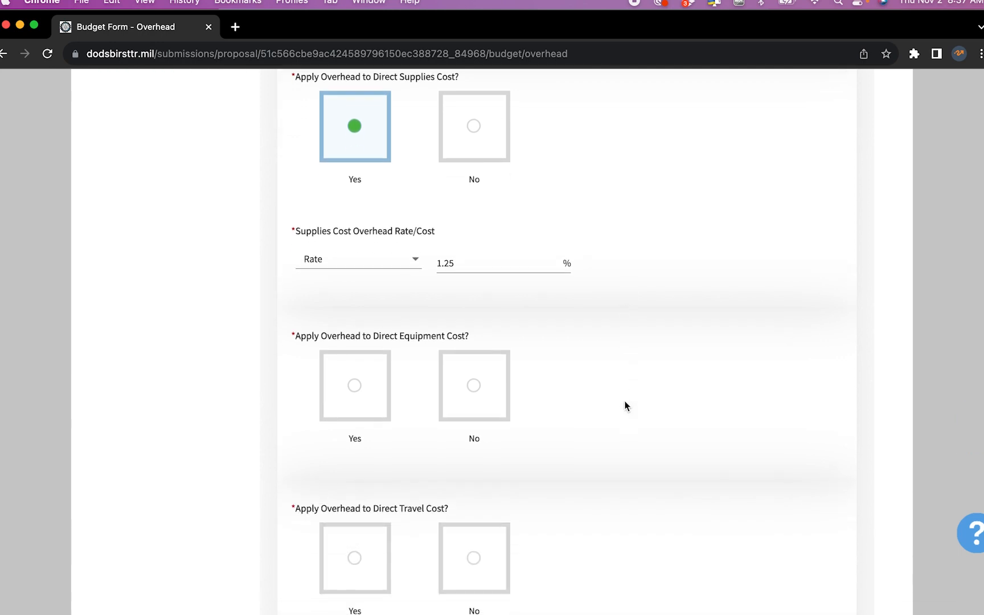
{"action": "scroll", "coordinate": [625, 405], "scroll_direction": "down", "scroll_amount": 3}
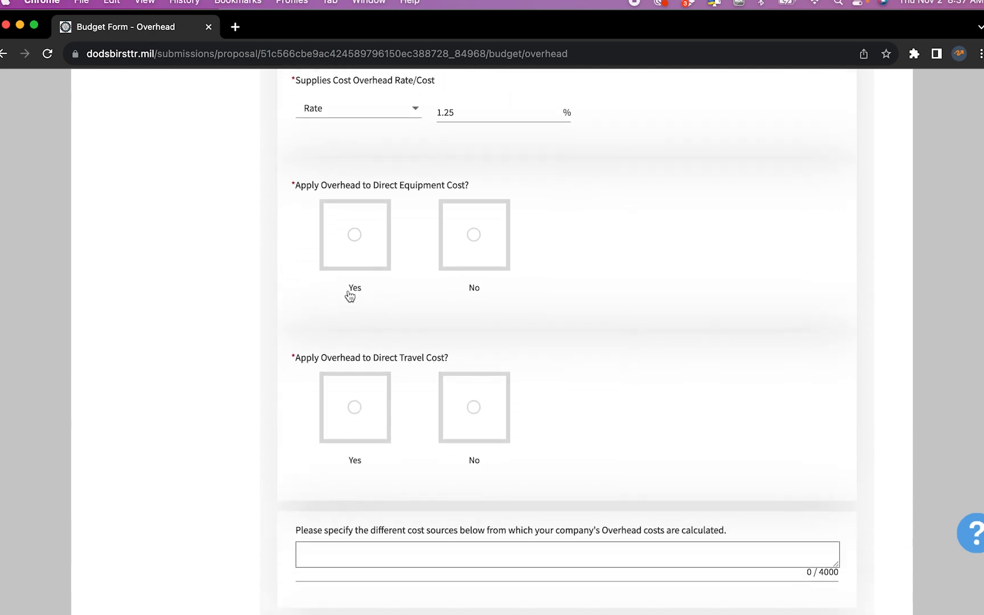
Apply a 1.25% rate overhead to equipment cost and choose No for travel cost
{"action": "left_click", "coordinate": [362, 238]}
{"action": "left_click", "coordinate": [367, 356]}
{"action": "left_click", "coordinate": [365, 376]}
{"action": "left_click", "coordinate": [487, 374]}
{"action": "type", "text": "1.25"}
{"action": "left_click", "coordinate": [641, 387]}
{"action": "scroll", "coordinate": [643, 387], "scroll_direction": "down", "scroll_amount": 3}
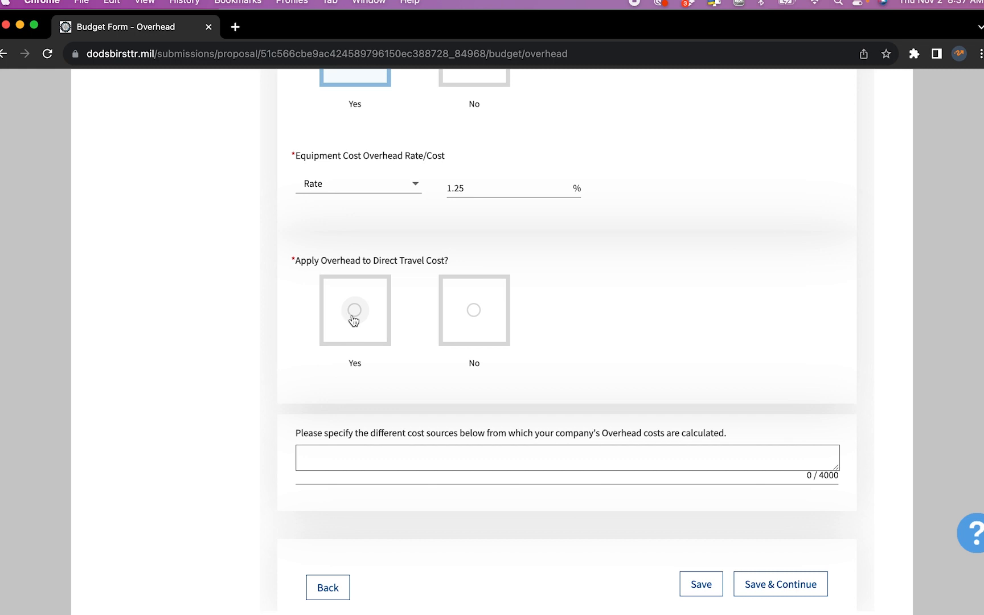
{"action": "left_click", "coordinate": [474, 311]}
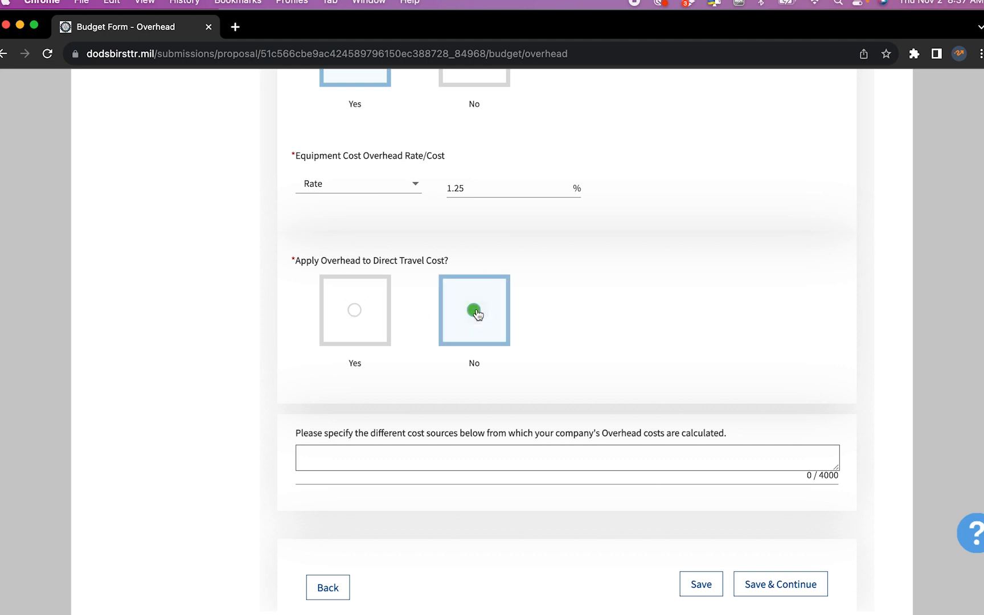
{"action": "scroll", "coordinate": [477, 313], "scroll_direction": "down", "scroll_amount": 3}
Enter 'Materials costs, labor and benefits, phones and computers' as overhead cost sources and save
{"action": "left_click", "coordinate": [479, 367]}
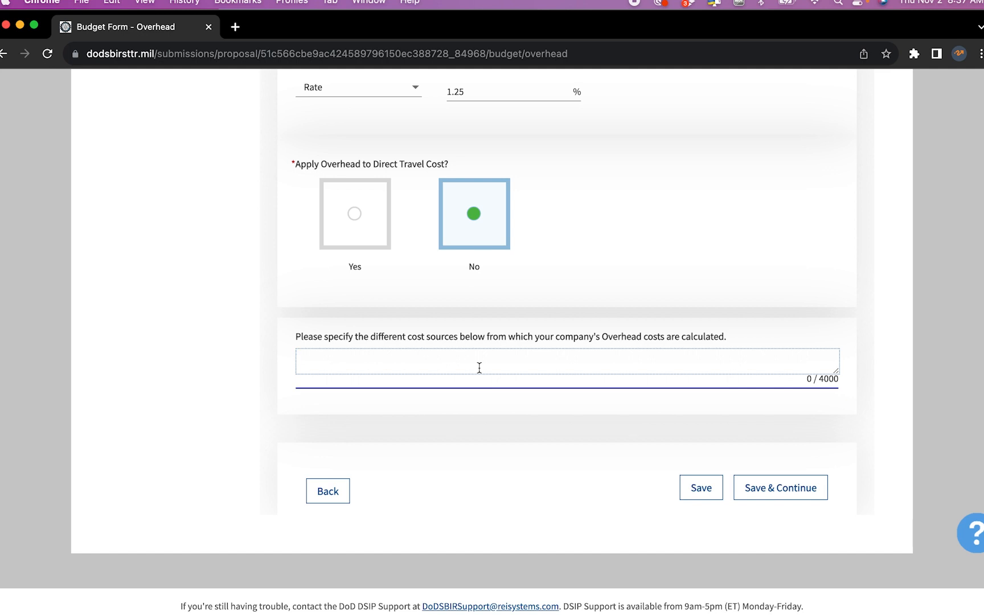
{"action": "type", "text": "Materials costs, labor and benefits,"}
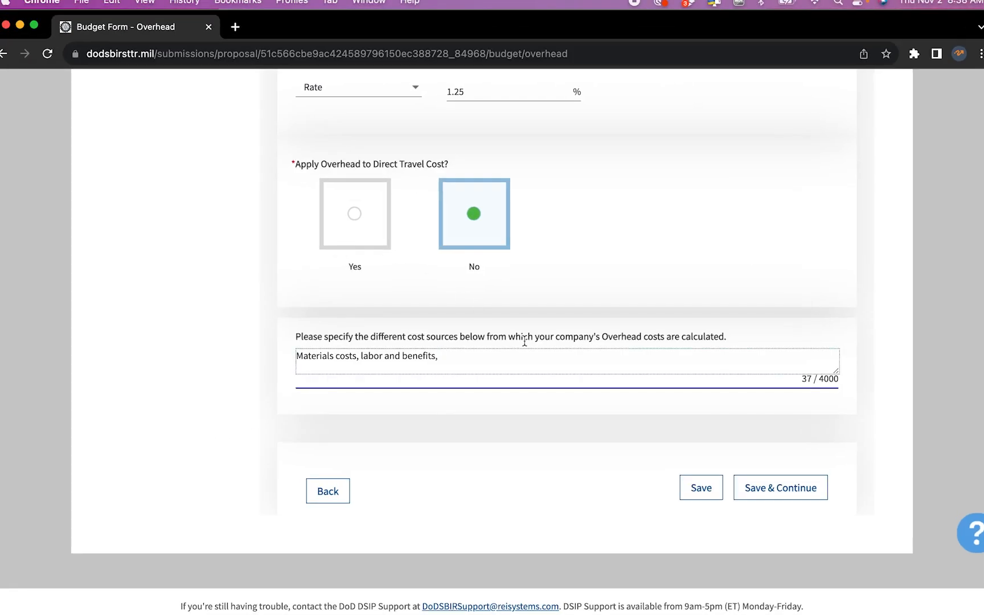
{"action": "type", "text": "phones and computeres"}
{"action": "key", "text": "BackSpace"}
{"action": "key", "text": "BackSpace"}
{"action": "type", "text": "s"}
{"action": "left_click_drag", "start_coordinate": [438, 358], "coordinate": [297, 350]}
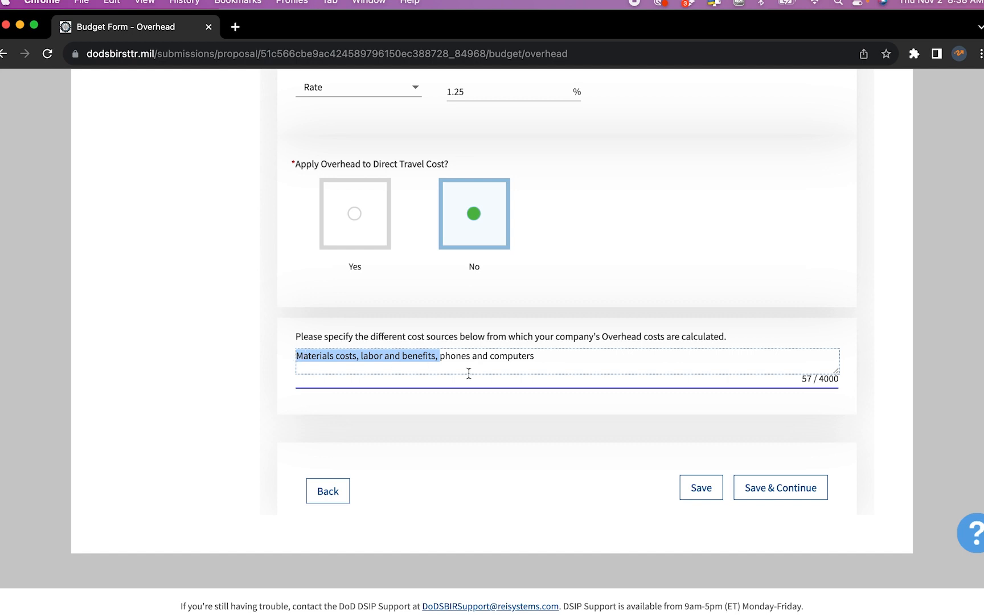
{"action": "left_click_drag", "start_coordinate": [541, 356], "coordinate": [438, 356]}
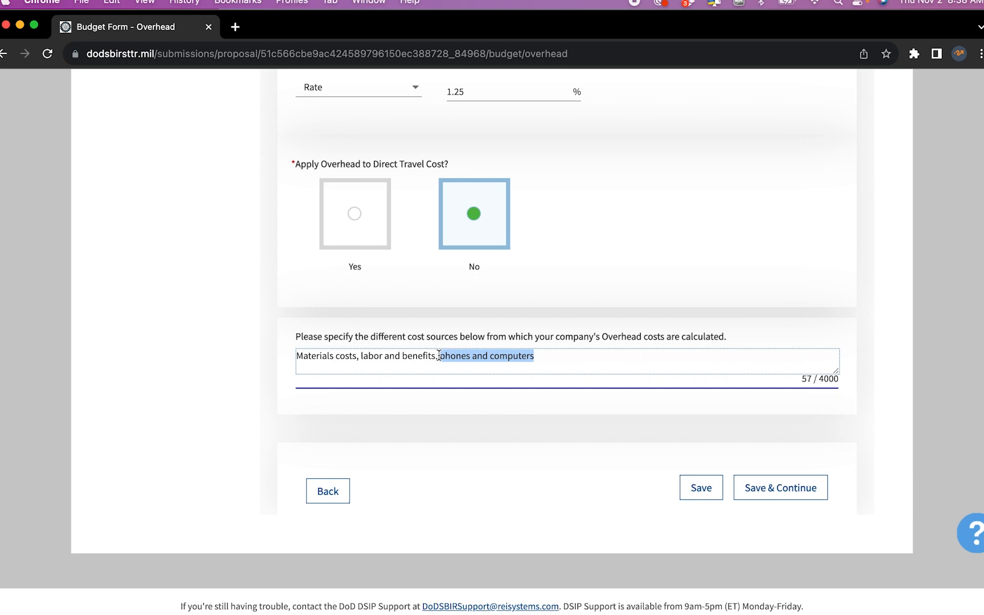
{"action": "left_click", "coordinate": [794, 485]}
On the Option tab, set the labor overhead to Rate (%) 1.25 and copy it
{"action": "scroll", "coordinate": [399, 228], "scroll_direction": "up", "scroll_amount": 2}
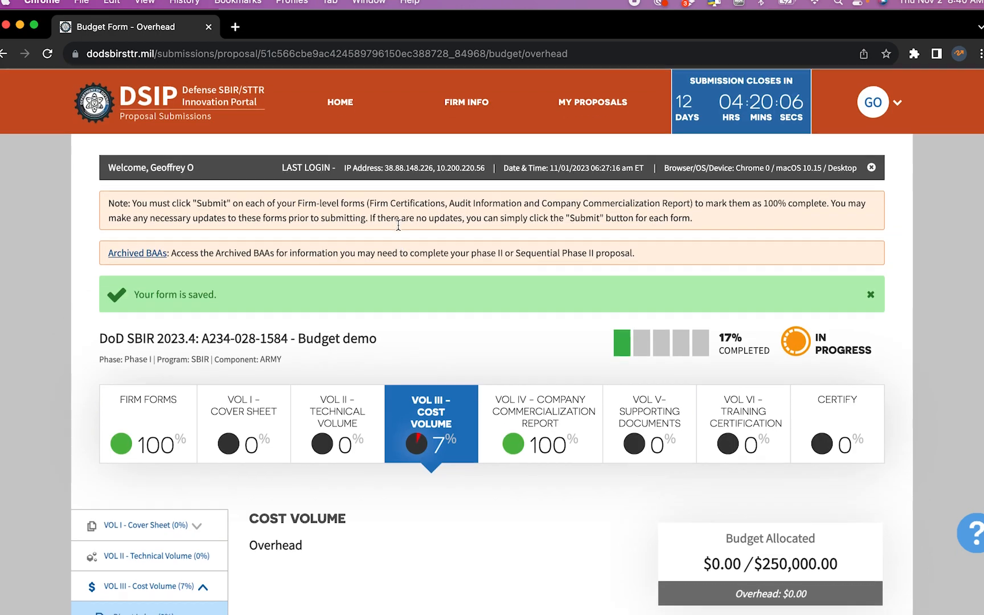
{"action": "scroll", "coordinate": [399, 228], "scroll_direction": "down", "scroll_amount": 4}
{"action": "scroll", "coordinate": [398, 225], "scroll_direction": "down", "scroll_amount": 3}
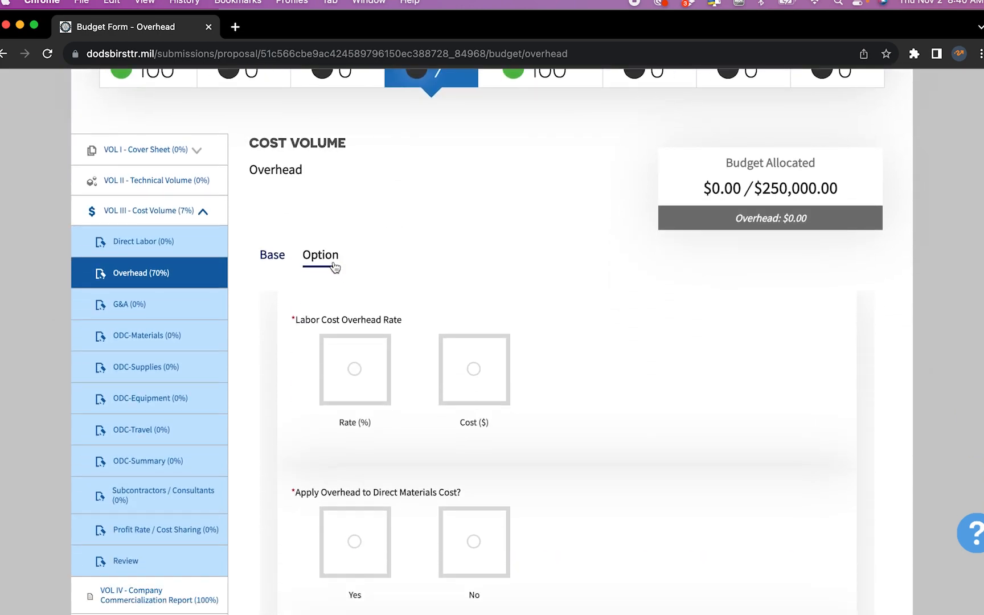
{"action": "scroll", "coordinate": [406, 288], "scroll_direction": "down", "scroll_amount": 2}
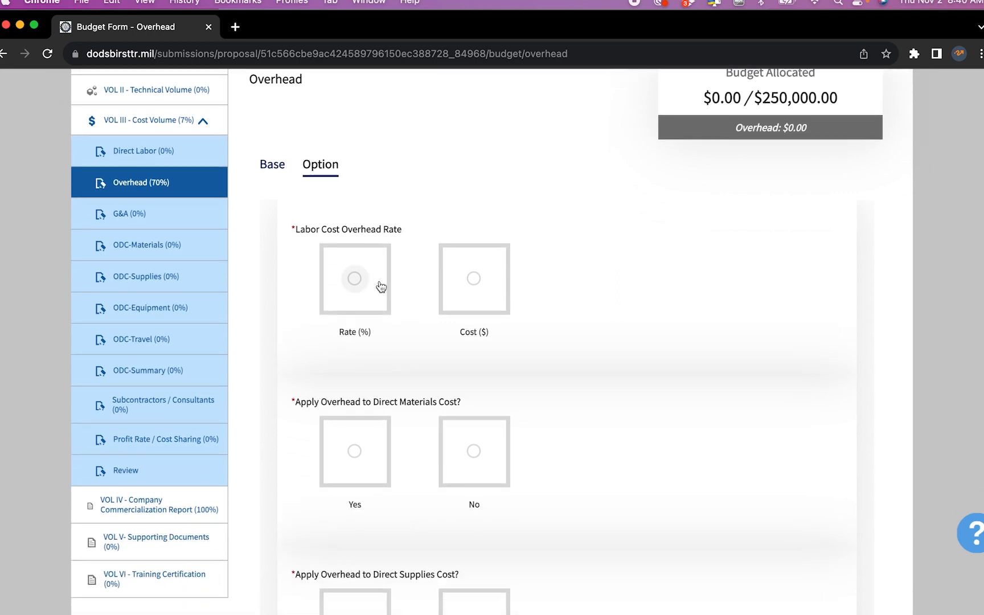
{"action": "left_click", "coordinate": [355, 279]}
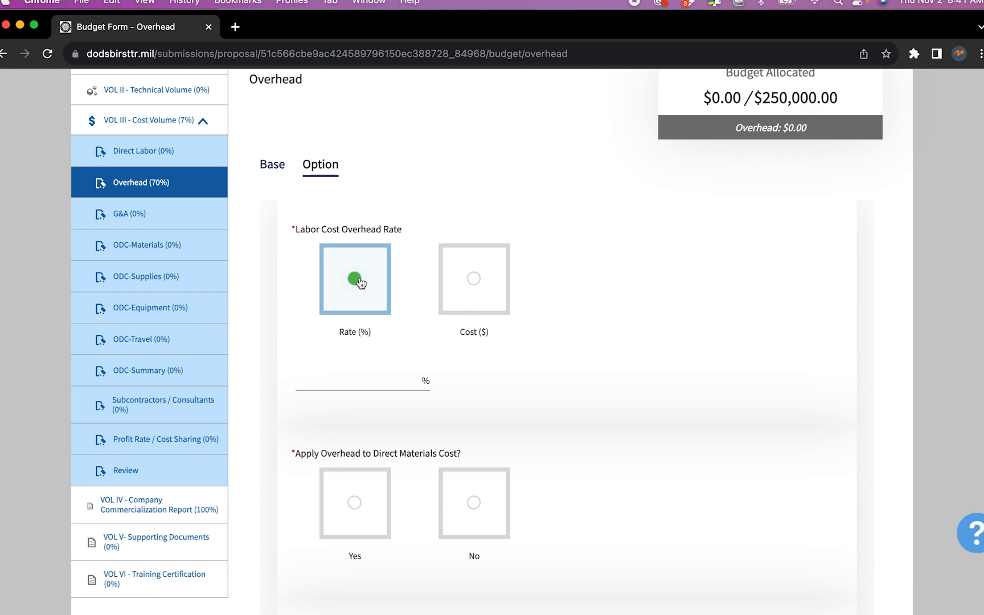
{"action": "left_click", "coordinate": [366, 379]}
{"action": "type", "text": "1.25"}
{"action": "key", "text": "BackSpace"}
{"action": "type", "text": "5"}
{"action": "key", "text": "super+a"}
{"action": "key", "text": "super+c"}
Apply overhead to direct materials cost as a Rate of 1.25%
{"action": "scroll", "coordinate": [368, 371], "scroll_direction": "down", "scroll_amount": 2}
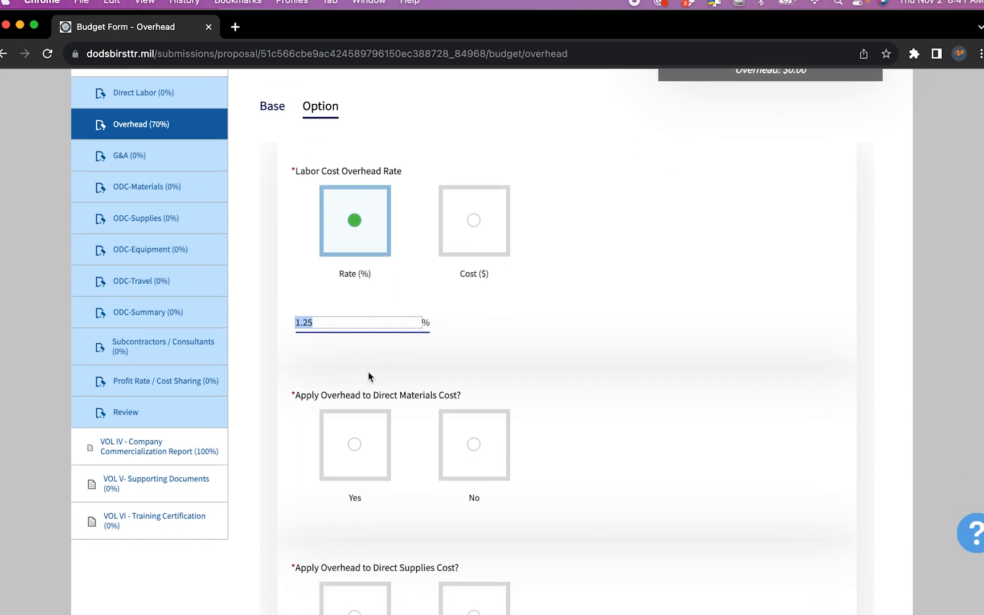
{"action": "left_click", "coordinate": [358, 445]}
{"action": "scroll", "coordinate": [362, 449], "scroll_direction": "down", "scroll_amount": 3}
{"action": "left_click", "coordinate": [361, 494]}
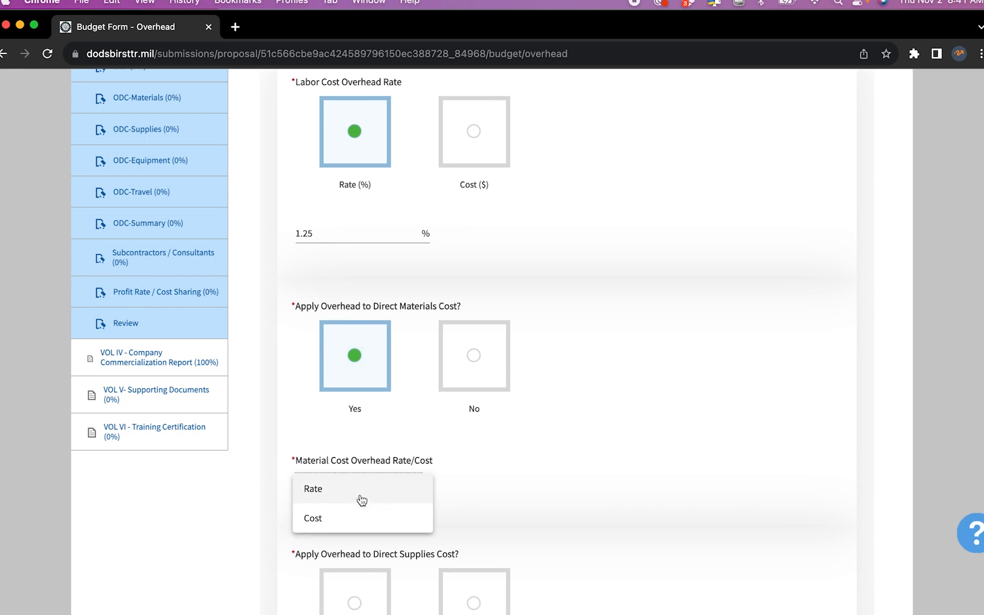
{"action": "left_click", "coordinate": [361, 494]}
{"action": "left_click", "coordinate": [457, 490]}
{"action": "key", "text": "super+v"}
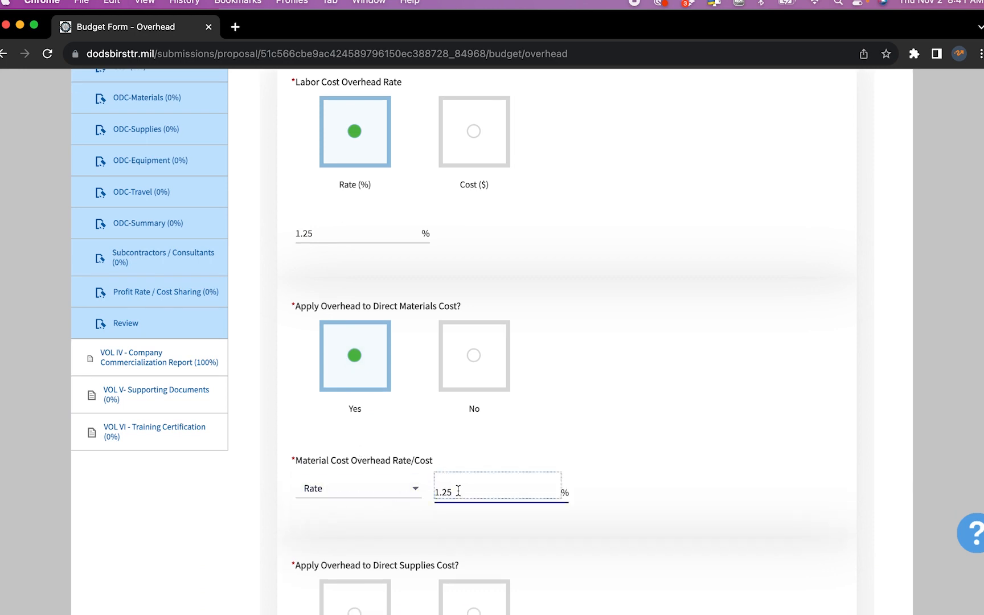
{"action": "scroll", "coordinate": [431, 543], "scroll_direction": "down", "scroll_amount": 8}
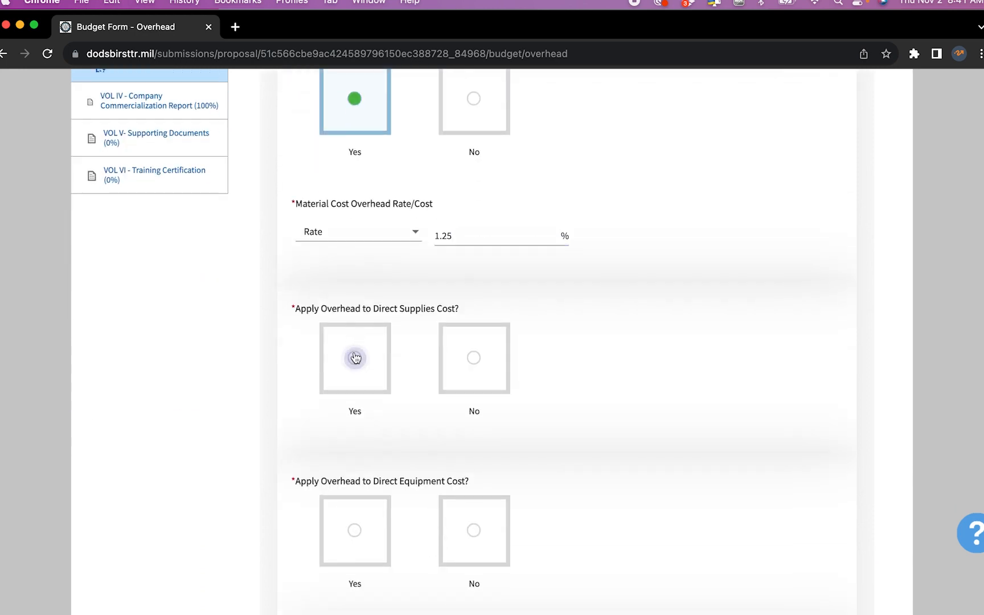
Apply overhead to direct supplies cost as a Rate of 1.25%
{"action": "left_click", "coordinate": [355, 350]}
{"action": "left_click", "coordinate": [362, 493]}
{"action": "left_click", "coordinate": [363, 494]}
{"action": "left_click", "coordinate": [478, 491]}
{"action": "key", "text": "super+v"}
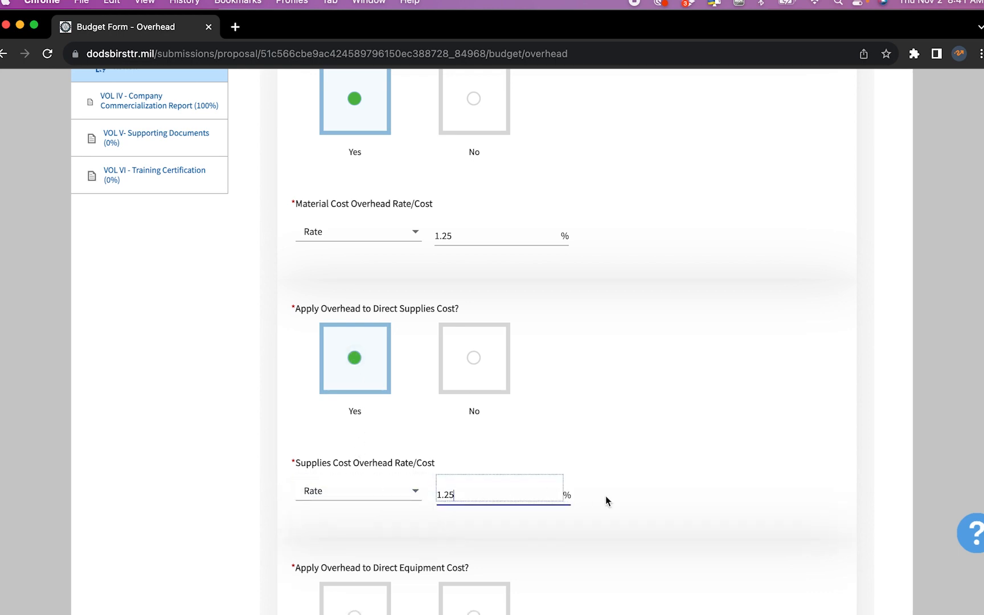
{"action": "left_click", "coordinate": [620, 500]}
{"action": "scroll", "coordinate": [619, 500], "scroll_direction": "down", "scroll_amount": 10}
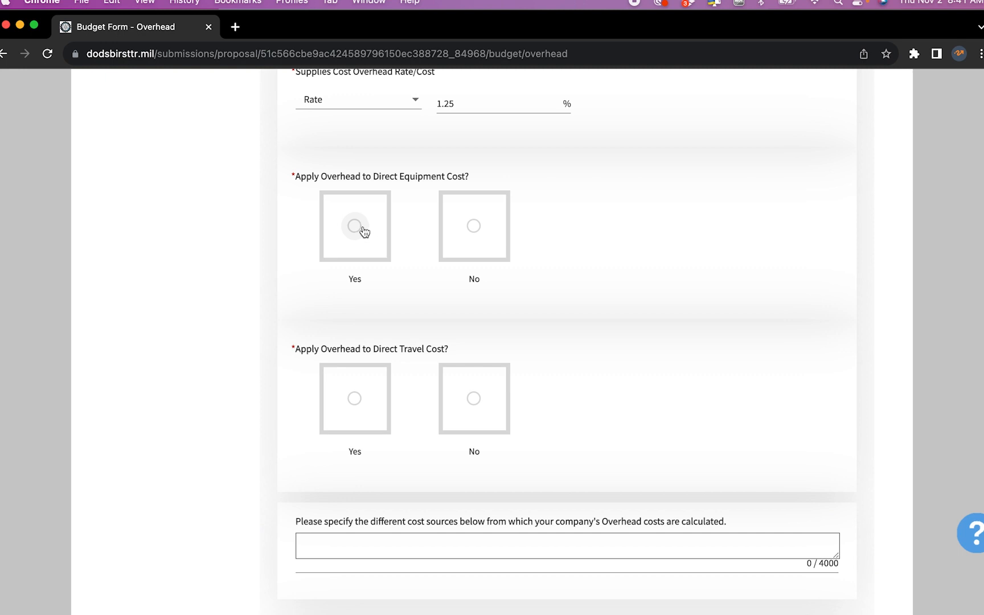
Apply a 1.25% rate overhead to equipment cost and decline overhead on travel
{"action": "left_click", "coordinate": [359, 228]}
{"action": "left_click", "coordinate": [376, 356]}
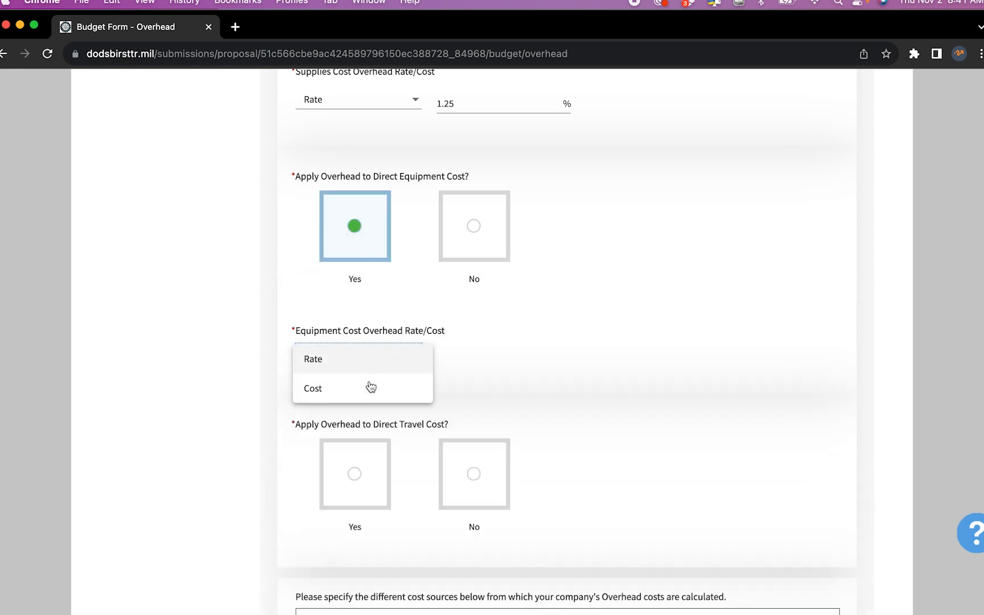
{"action": "left_click", "coordinate": [367, 366]}
{"action": "left_click", "coordinate": [468, 365]}
{"action": "type", "text": "1.25"}
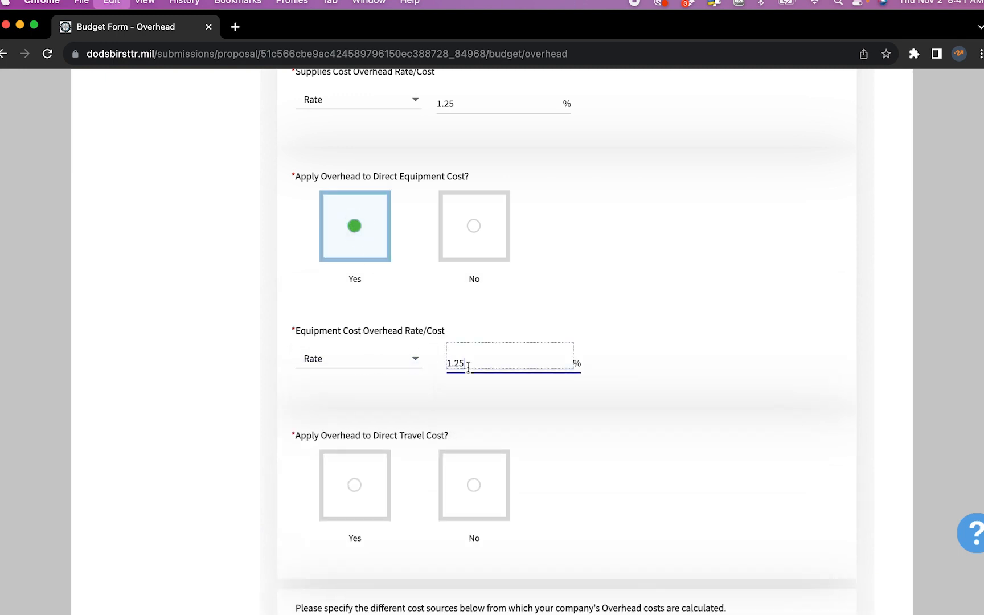
{"action": "left_click", "coordinate": [656, 384]}
{"action": "scroll", "coordinate": [364, 446], "scroll_direction": "down", "scroll_amount": 5}
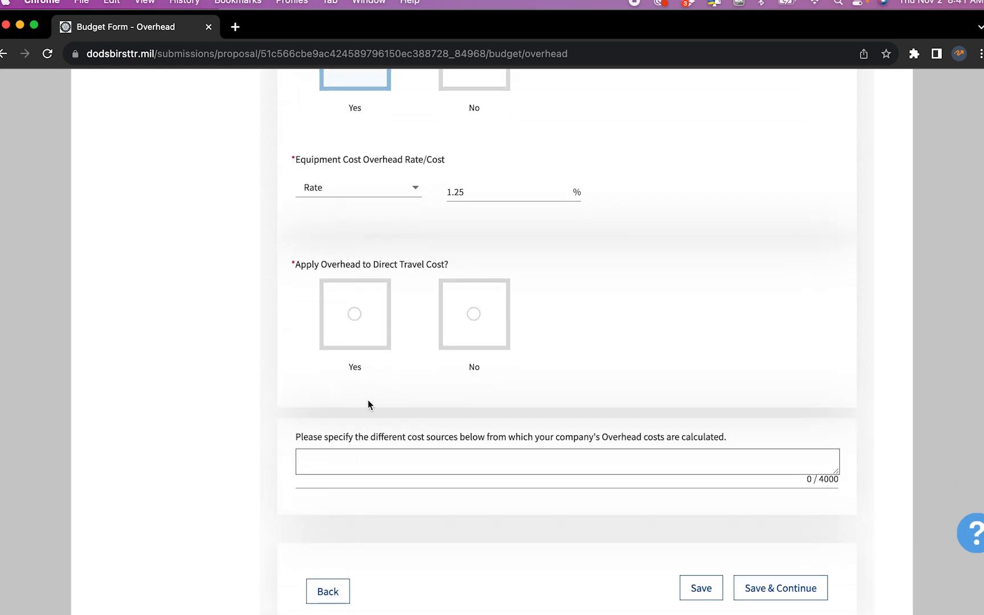
{"action": "left_click", "coordinate": [471, 322]}
List cost sources as 'Direct labor and materials costs; phone and computer' and save
{"action": "left_click", "coordinate": [458, 459]}
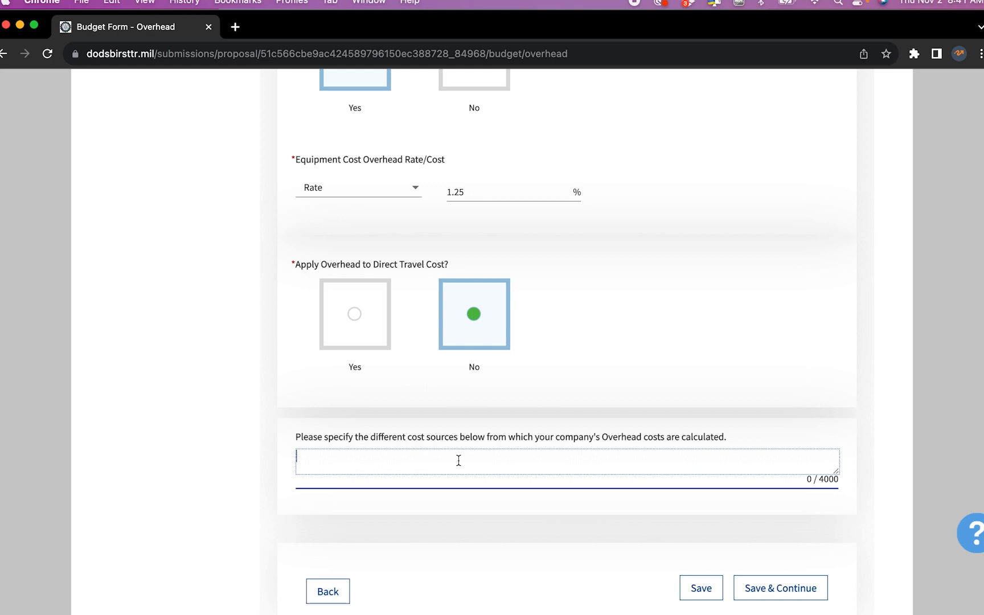
{"action": "type", "text": "Direct labor and materials costs; "}
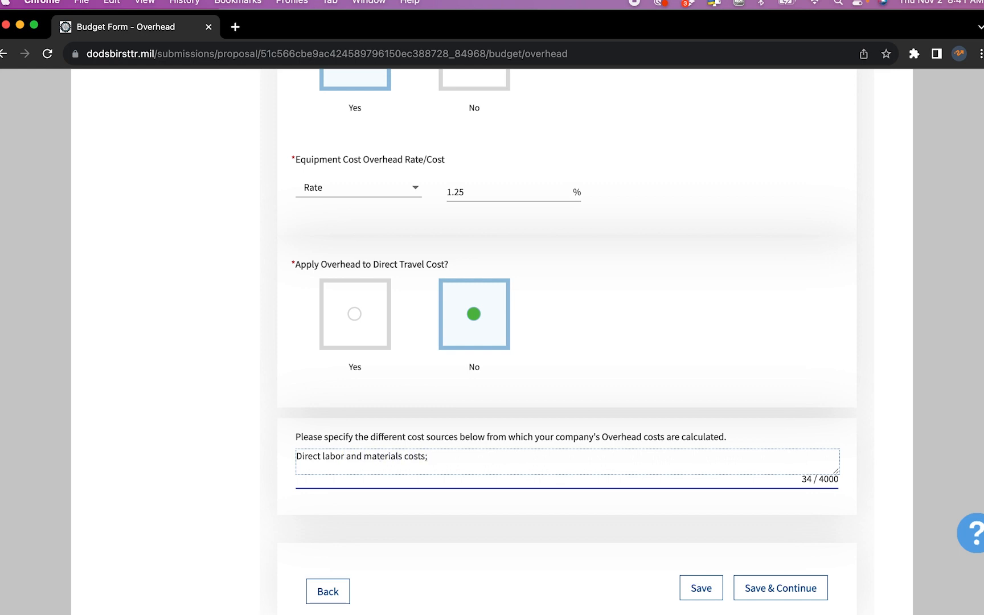
{"action": "type", "text": "phone and computer"}
{"action": "scroll", "coordinate": [746, 498], "scroll_direction": "down", "scroll_amount": 2}
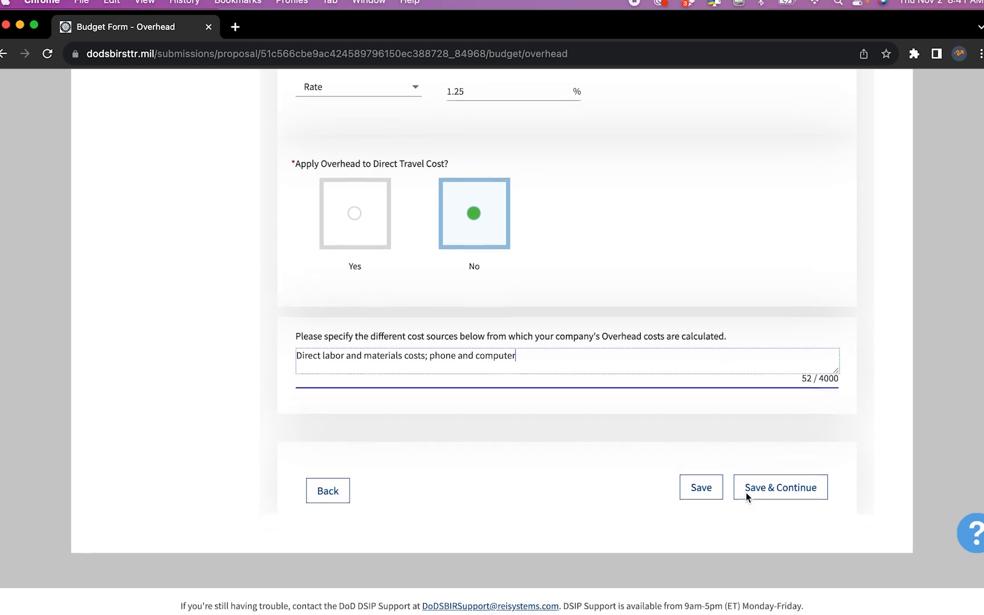
{"action": "left_click", "coordinate": [777, 496]}
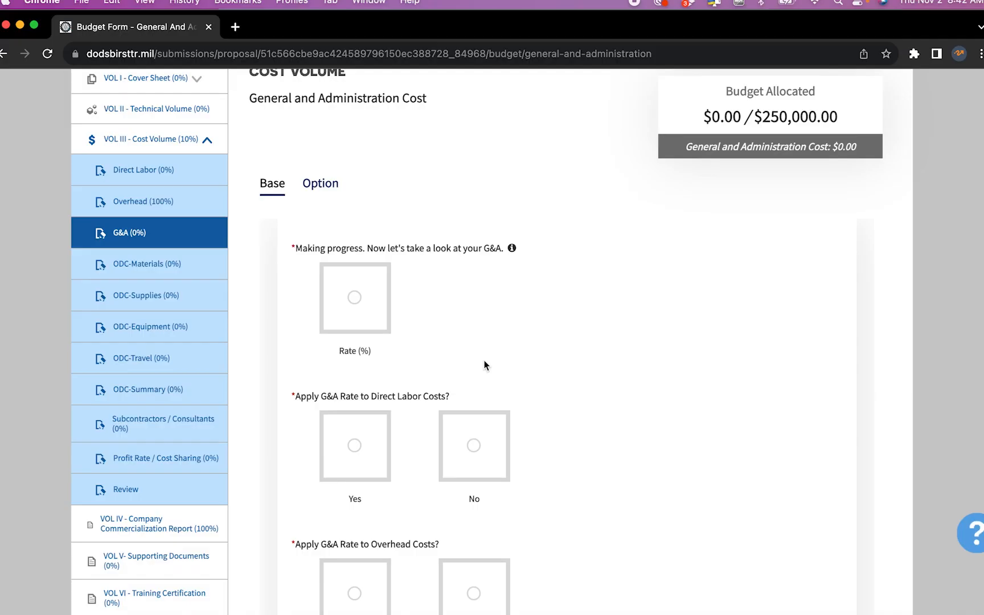
{"action": "key", "text": "ctrl+Up"}
{"action": "left_click", "coordinate": [331, 239]}
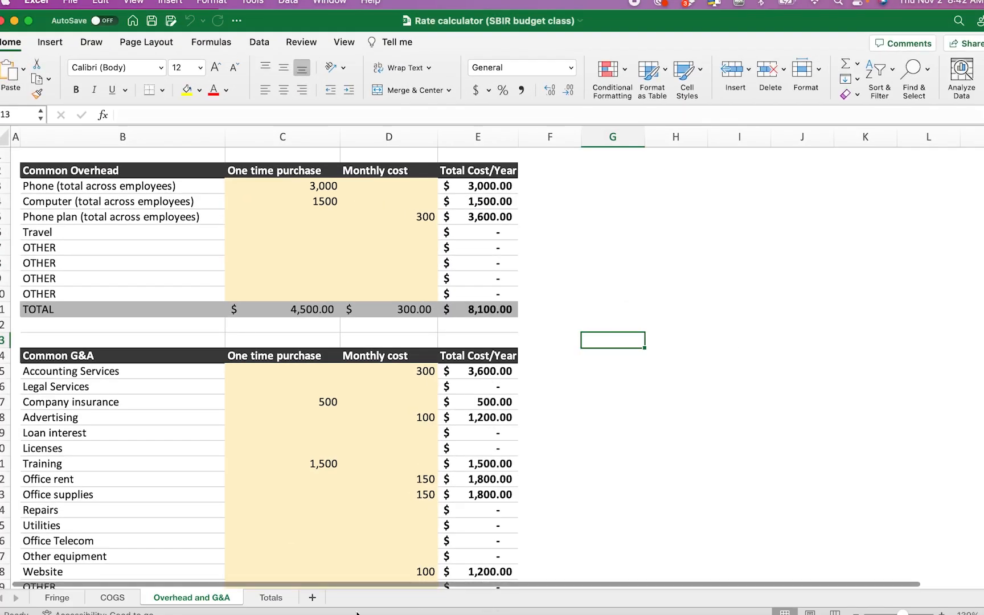
{"action": "left_click", "coordinate": [270, 597]}
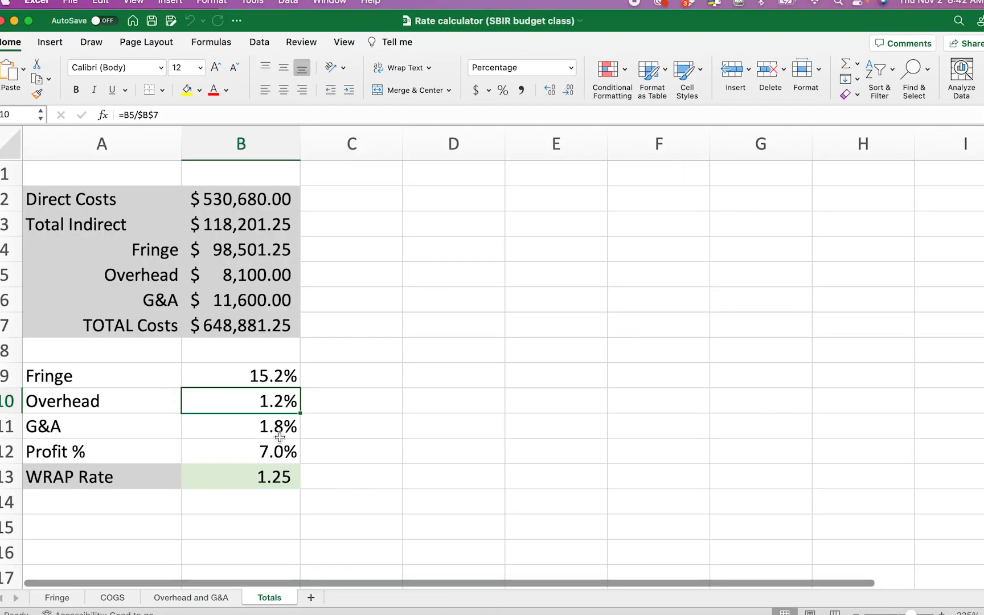
{"action": "left_click", "coordinate": [196, 599]}
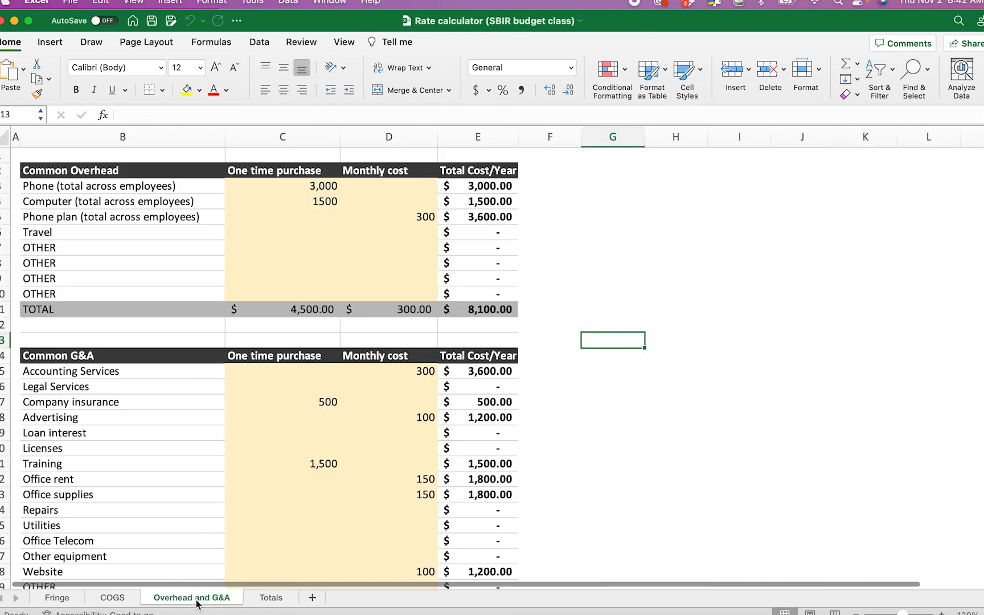
{"action": "scroll", "coordinate": [560, 414], "scroll_direction": "down", "scroll_amount": 10}
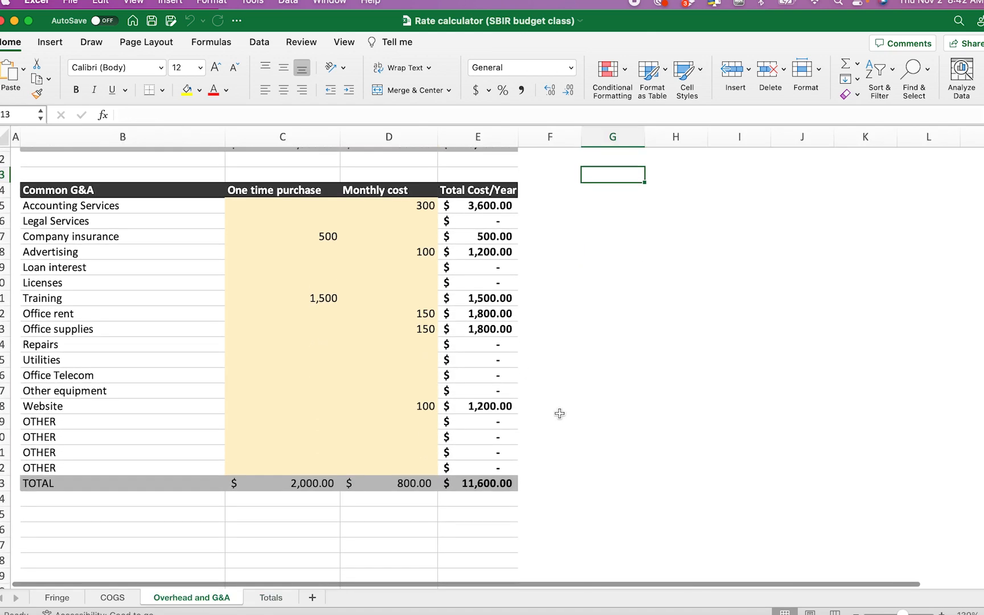
{"action": "key", "text": "ctrl+Up"}
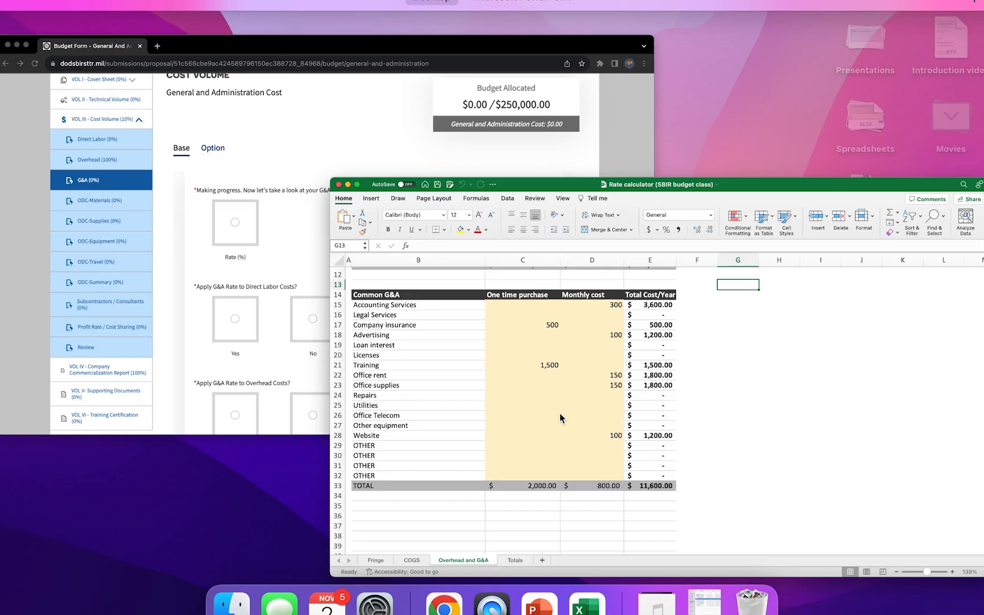
{"action": "left_click", "coordinate": [439, 258]}
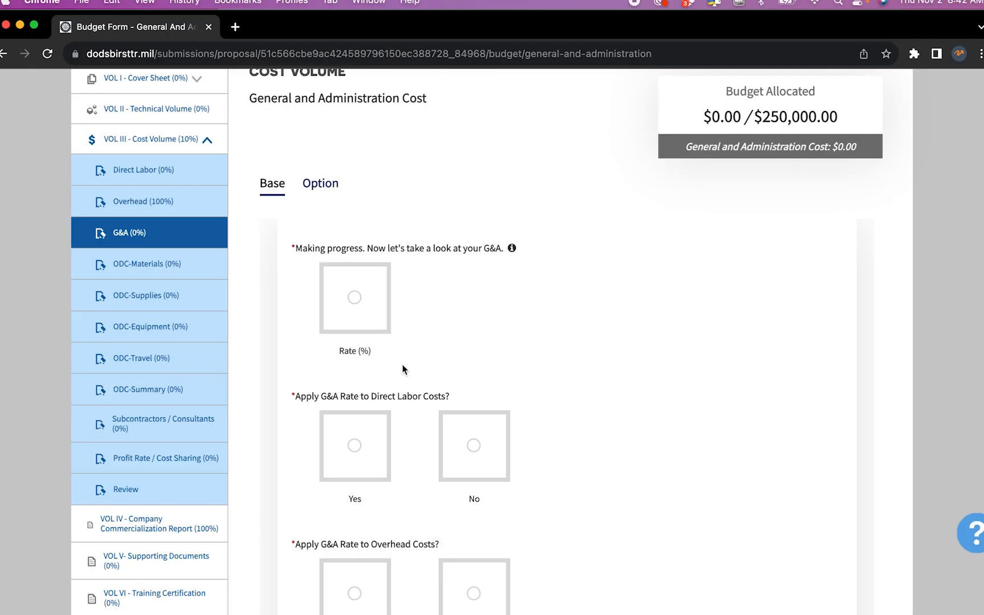
Set the Base G&A as Rate (%) 1.8
{"action": "left_click", "coordinate": [358, 308]}
{"action": "left_click", "coordinate": [362, 398]}
{"action": "type", "text": "1.8"}
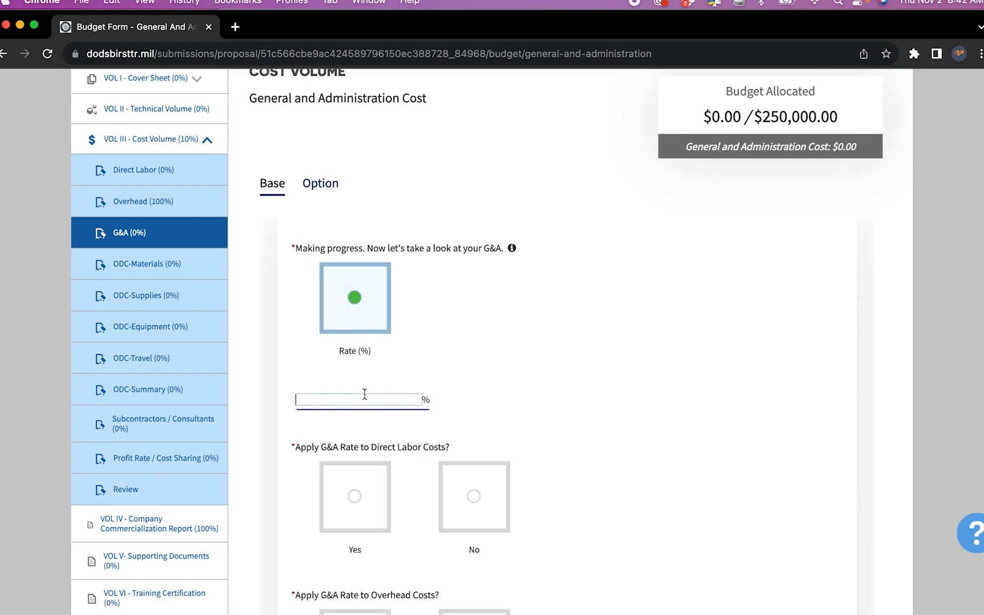
{"action": "scroll", "coordinate": [368, 419], "scroll_direction": "up", "scroll_amount": 2}
{"action": "scroll", "coordinate": [367, 419], "scroll_direction": "up", "scroll_amount": 3}
{"action": "scroll", "coordinate": [367, 419], "scroll_direction": "down", "scroll_amount": 6}
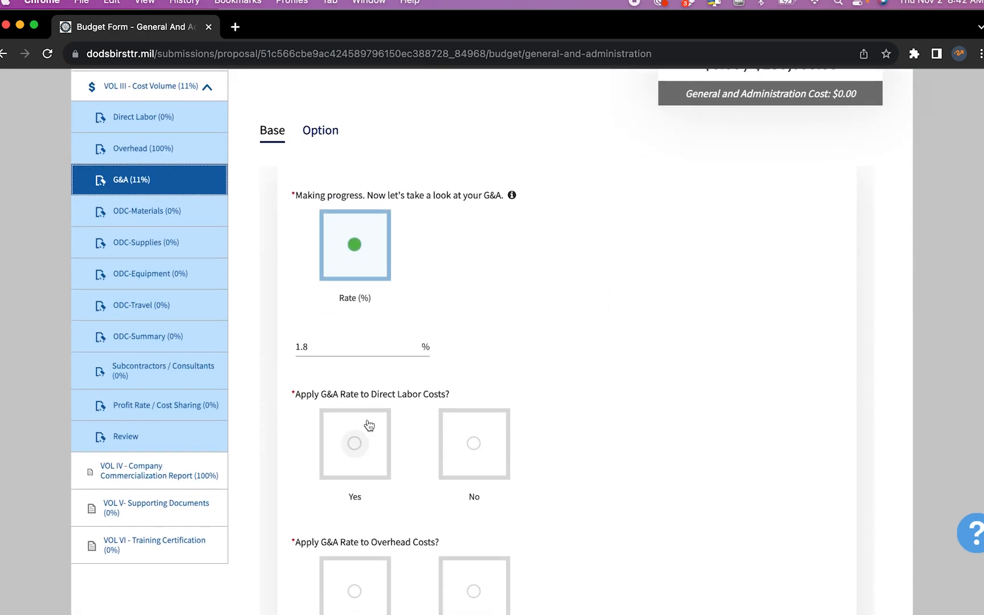
{"action": "scroll", "coordinate": [360, 341], "scroll_direction": "down", "scroll_amount": 3}
Apply G&A to direct labor but not to overhead or subcontractor costs
{"action": "left_click", "coordinate": [359, 329]}
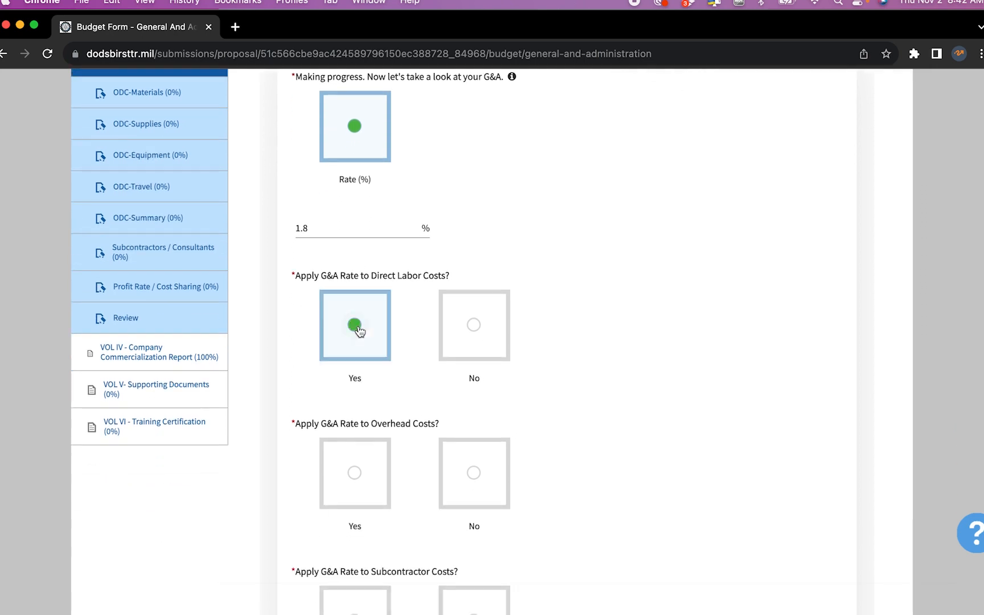
{"action": "scroll", "coordinate": [358, 332], "scroll_direction": "down", "scroll_amount": 3}
{"action": "left_click", "coordinate": [356, 357]}
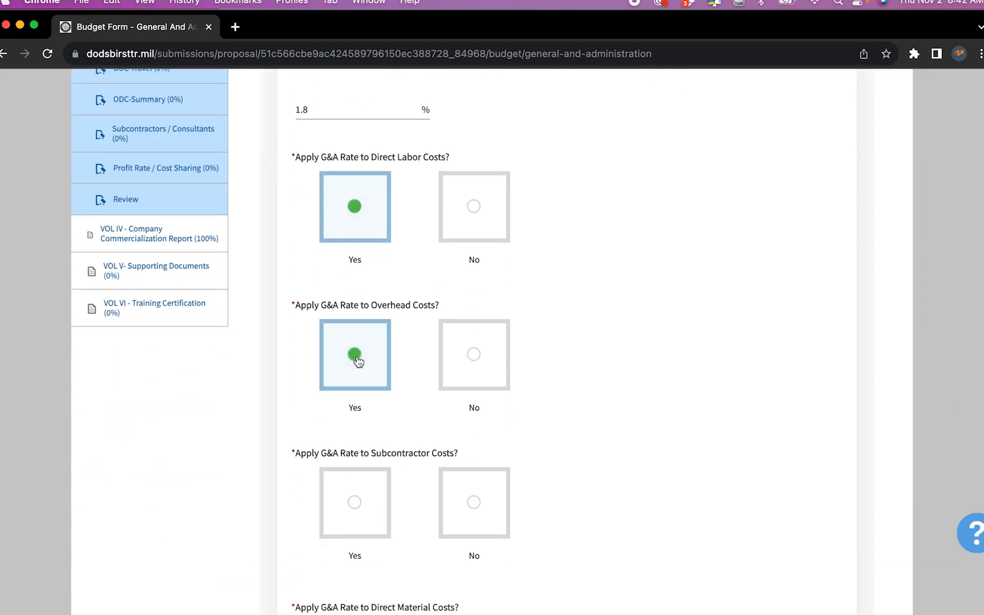
{"action": "left_click", "coordinate": [472, 361]}
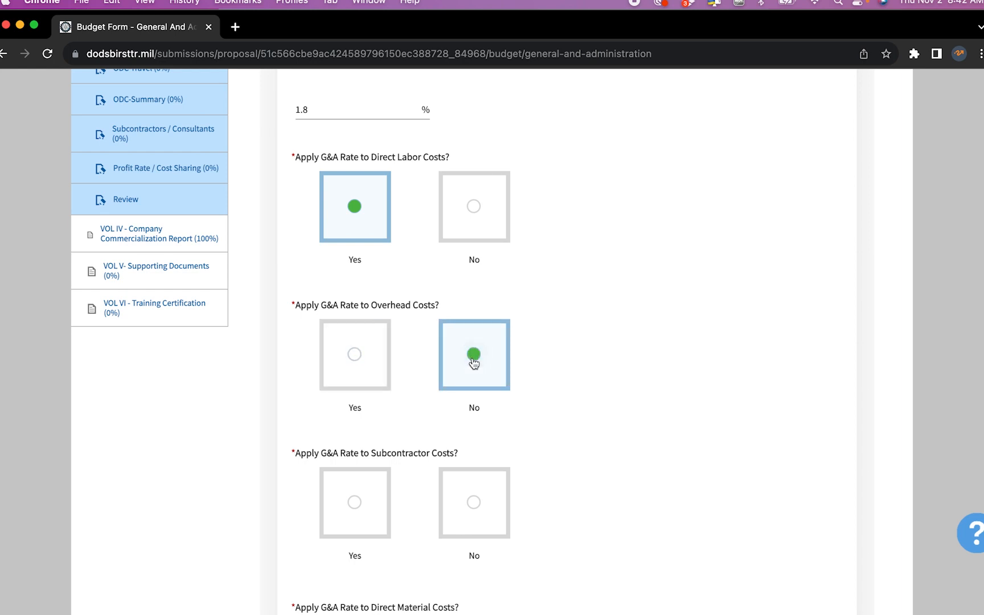
{"action": "scroll", "coordinate": [473, 363], "scroll_direction": "down", "scroll_amount": 5}
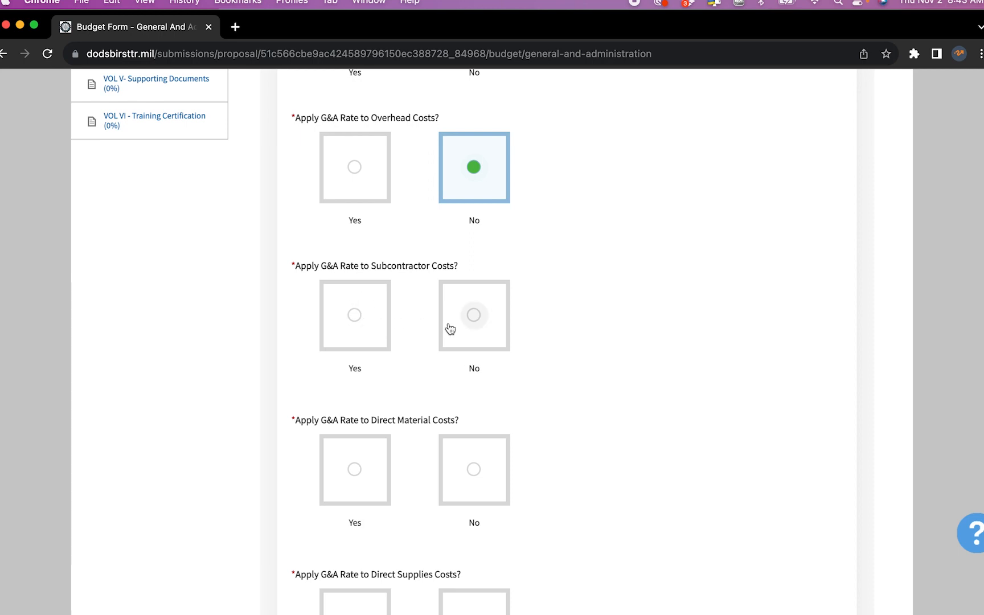
{"action": "left_click", "coordinate": [476, 320]}
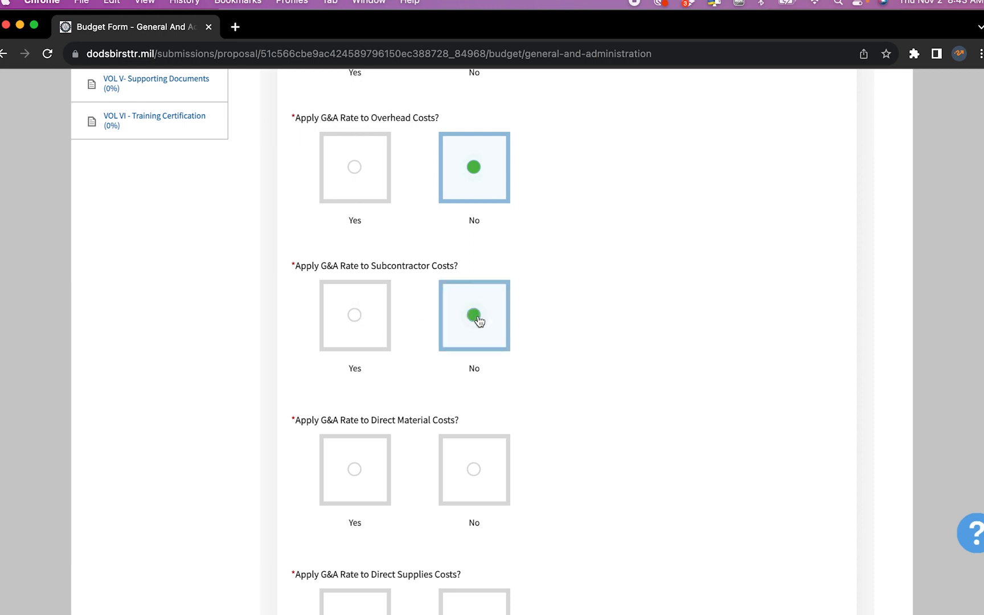
{"action": "scroll", "coordinate": [478, 322], "scroll_direction": "down", "scroll_amount": 5}
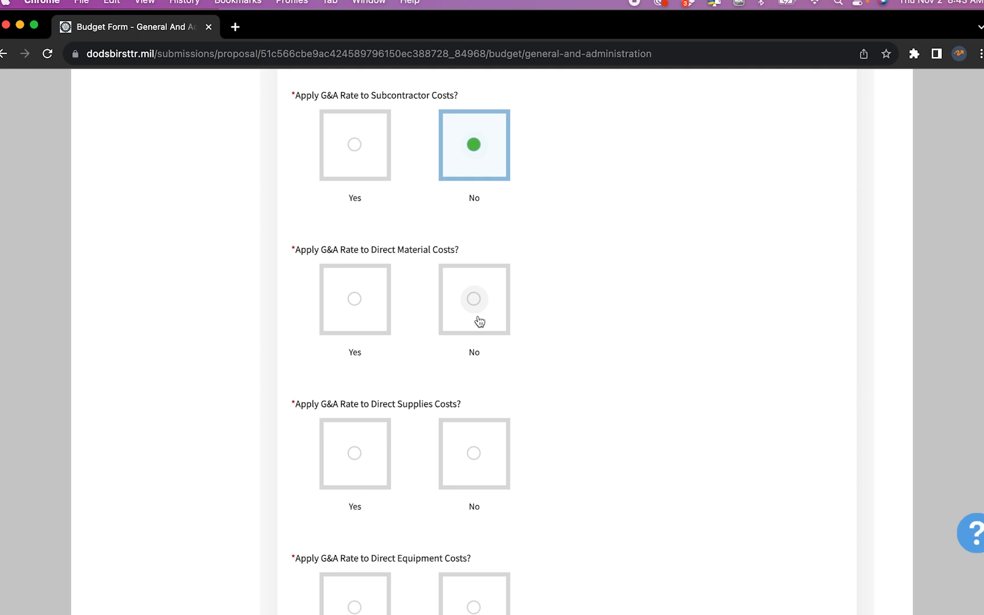
Apply G&A to direct materials, supplies and equipment, and exclude travel costs
{"action": "left_click", "coordinate": [356, 303]}
{"action": "scroll", "coordinate": [356, 307], "scroll_direction": "down", "scroll_amount": 4}
{"action": "left_click", "coordinate": [354, 330]}
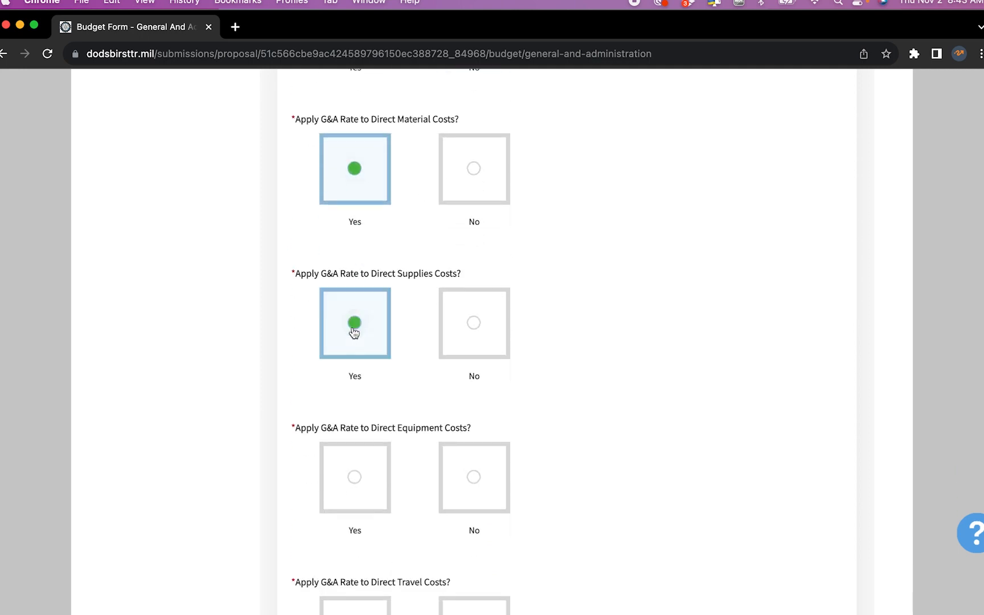
{"action": "scroll", "coordinate": [354, 331], "scroll_direction": "down", "scroll_amount": 5}
{"action": "left_click", "coordinate": [358, 286]}
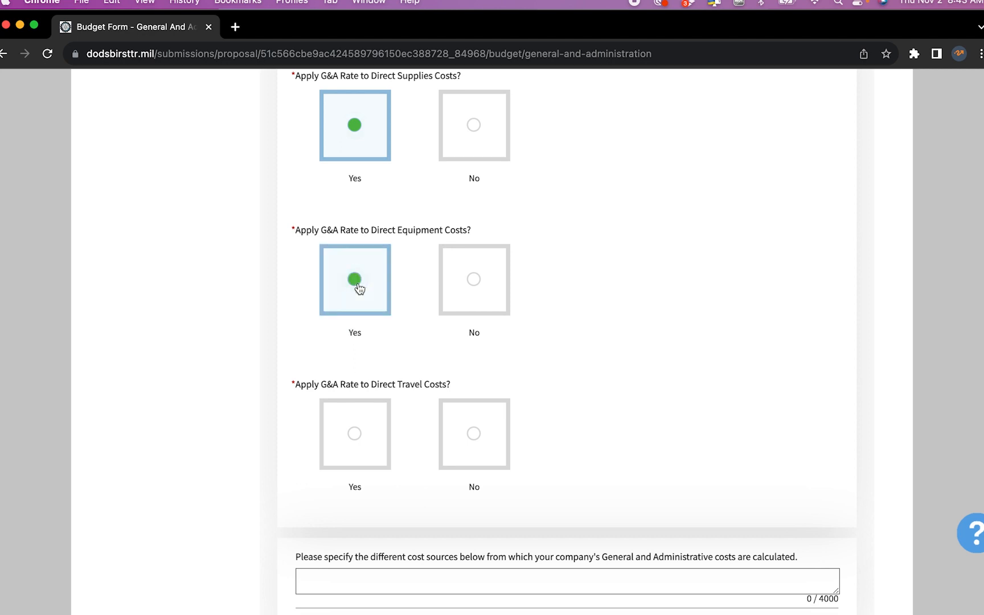
{"action": "scroll", "coordinate": [358, 288], "scroll_direction": "down", "scroll_amount": 4}
{"action": "left_click", "coordinate": [470, 298]}
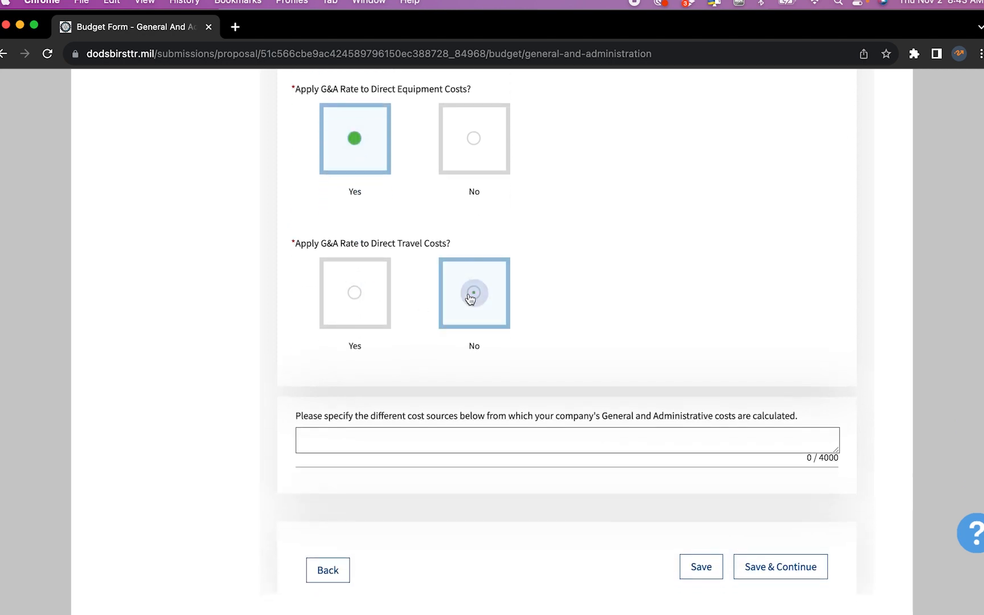
{"action": "left_click", "coordinate": [464, 446]}
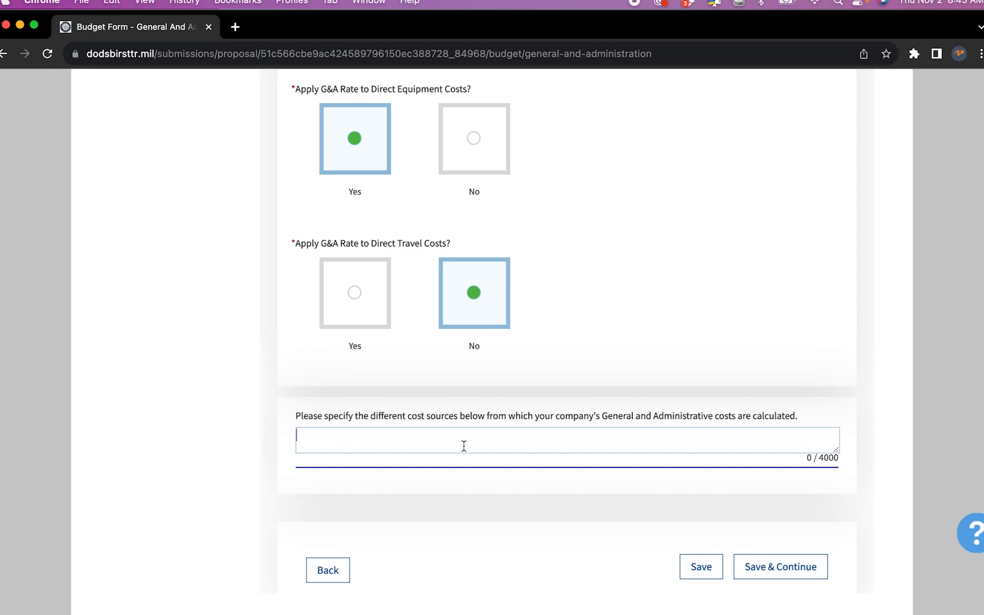
Enter 'direct labor and supplies;' plus Excel G&A items ending 'training, rent, office supplies, website', then save
{"action": "type", "text": "direct labor and suppl"}
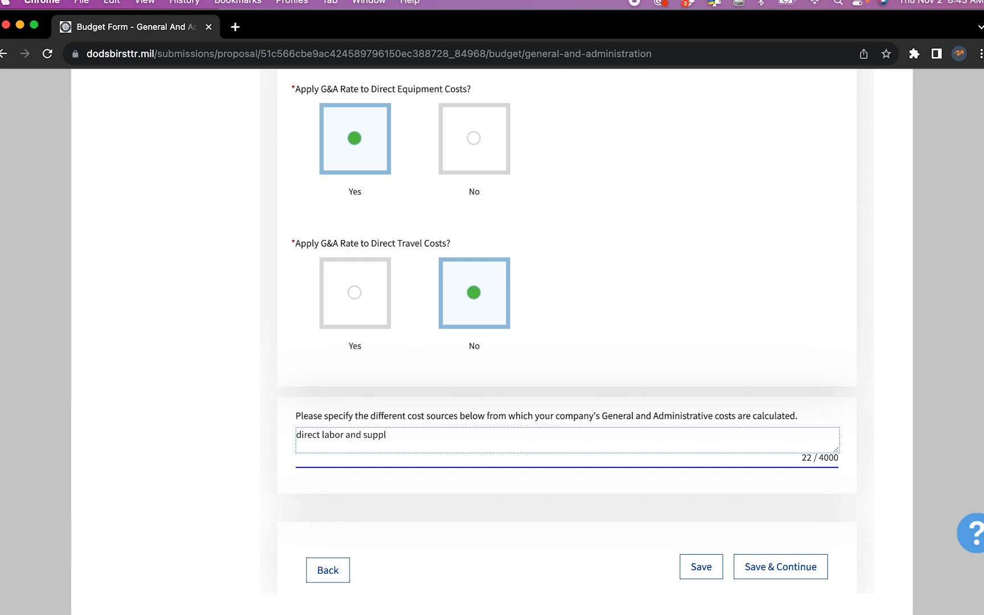
{"action": "type", "text": "ies;"}
{"action": "key", "text": "ctrl+Up"}
{"action": "left_click", "coordinate": [341, 259]}
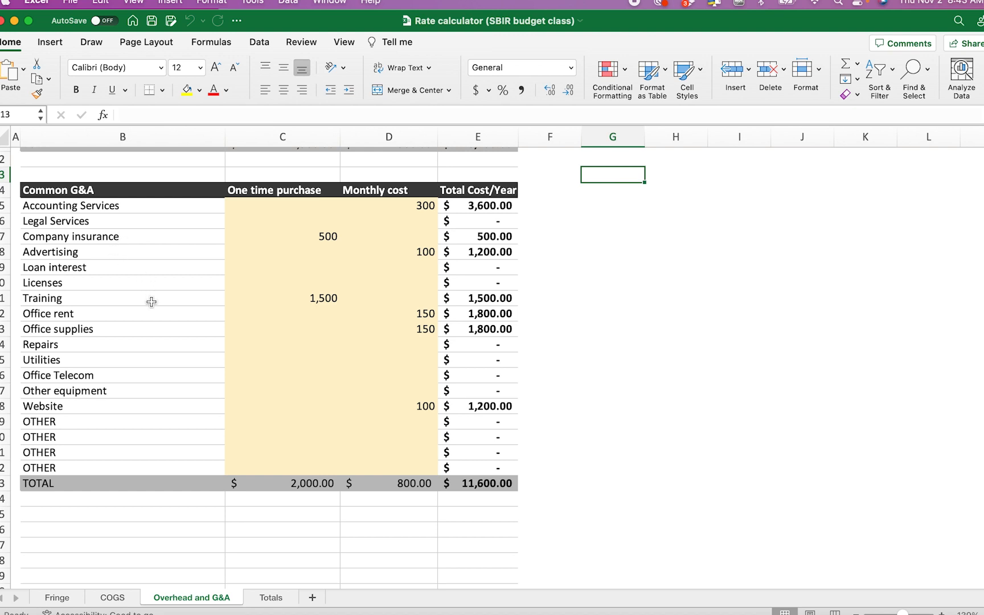
{"action": "left_click_drag", "start_coordinate": [110, 208], "coordinate": [122, 326]}
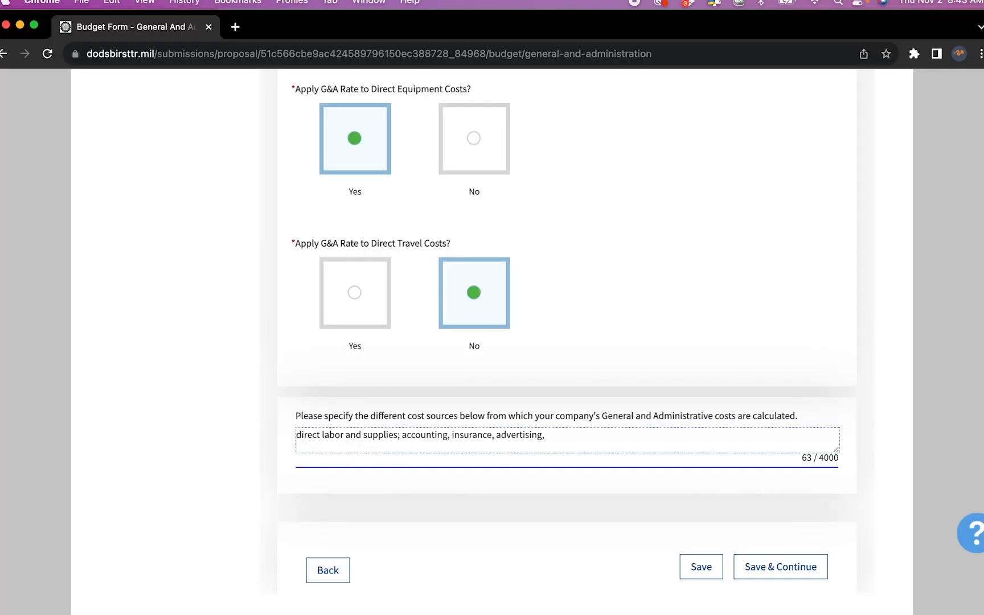
{"action": "type", "text": "training, rent"}
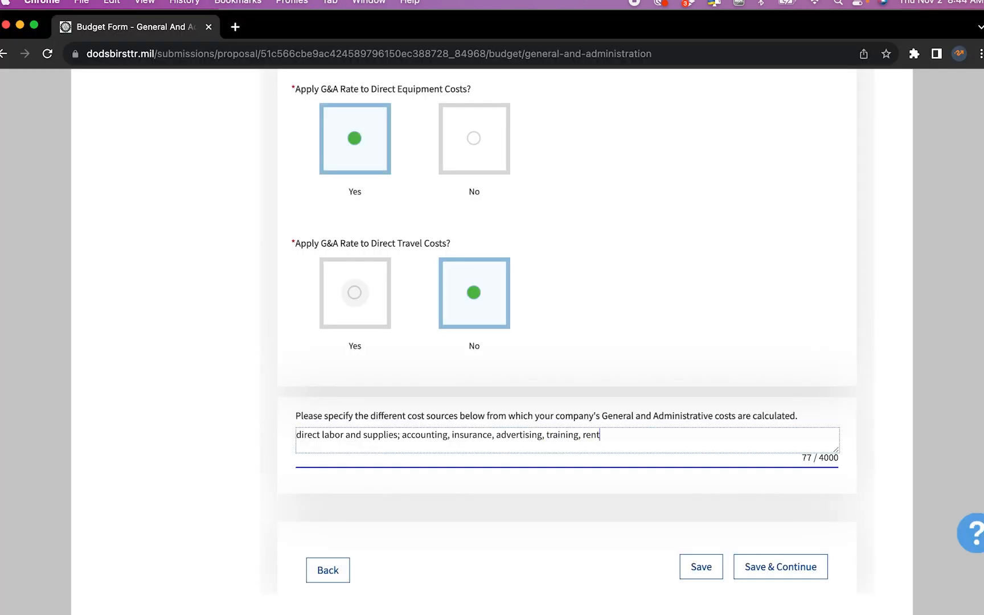
{"action": "type", "text": ", office supplies, website"}
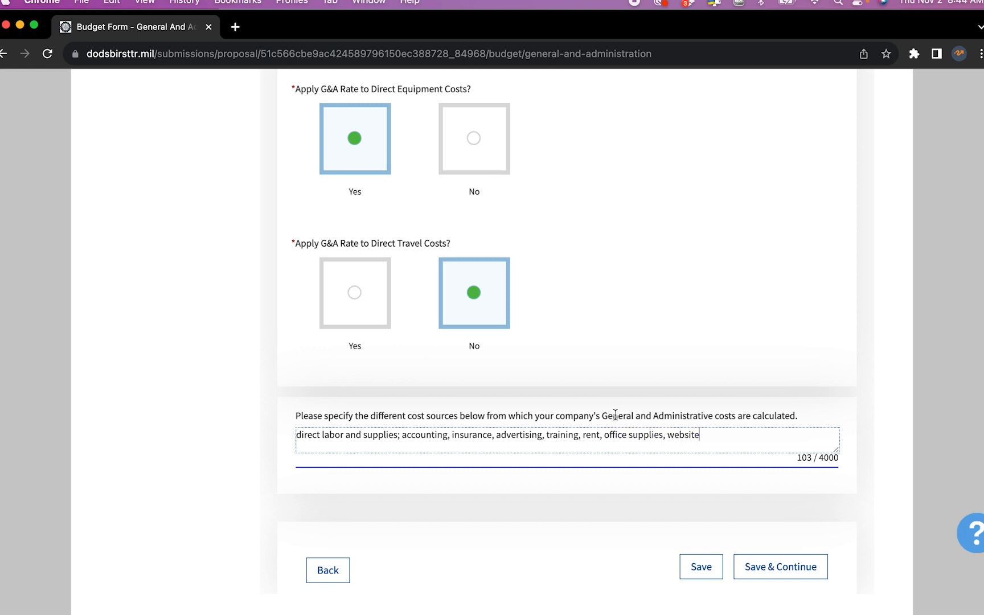
{"action": "left_click_drag", "start_coordinate": [720, 433], "coordinate": [265, 420]}
{"action": "key", "text": "super+c"}
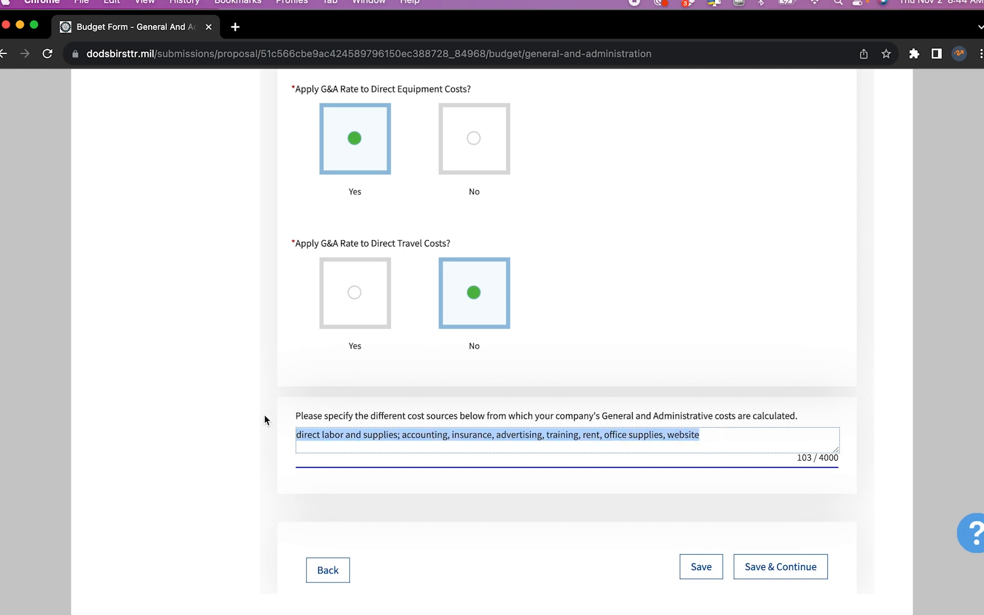
{"action": "left_click", "coordinate": [763, 567]}
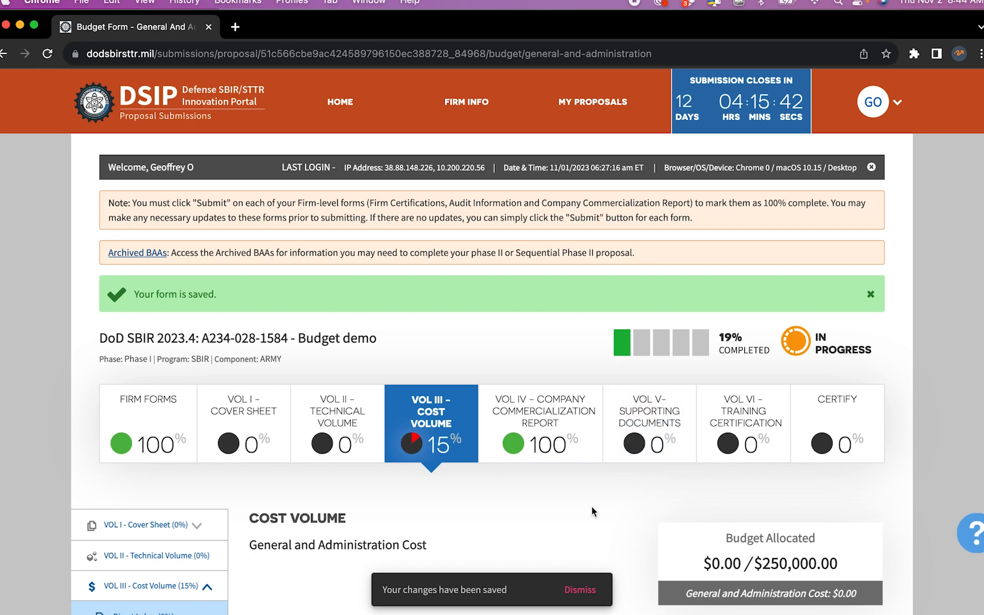
Express the Option G&A as a rate of 1.8%
{"action": "scroll", "coordinate": [591, 508], "scroll_direction": "down", "scroll_amount": 7}
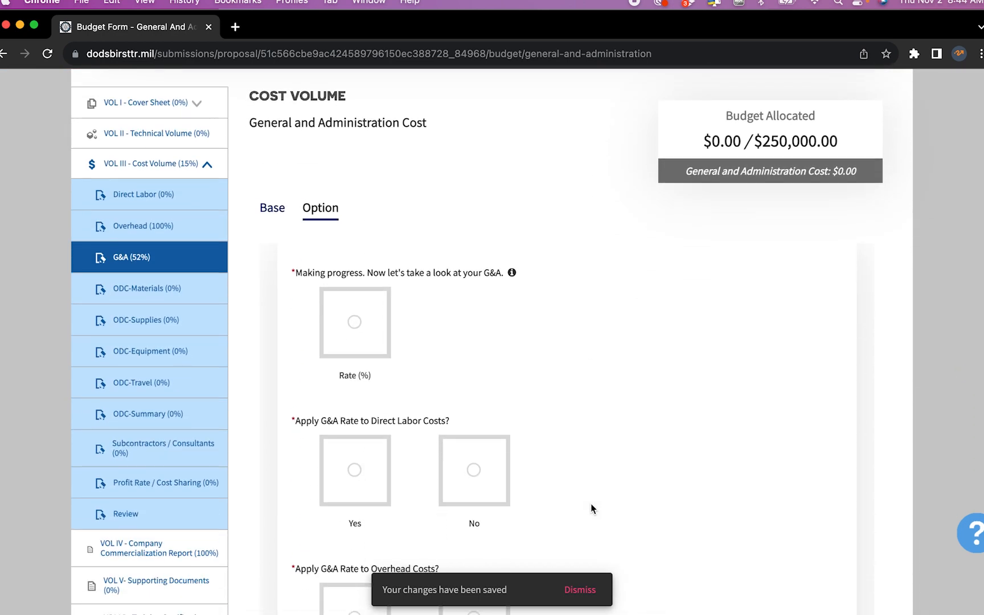
{"action": "left_click", "coordinate": [354, 321]}
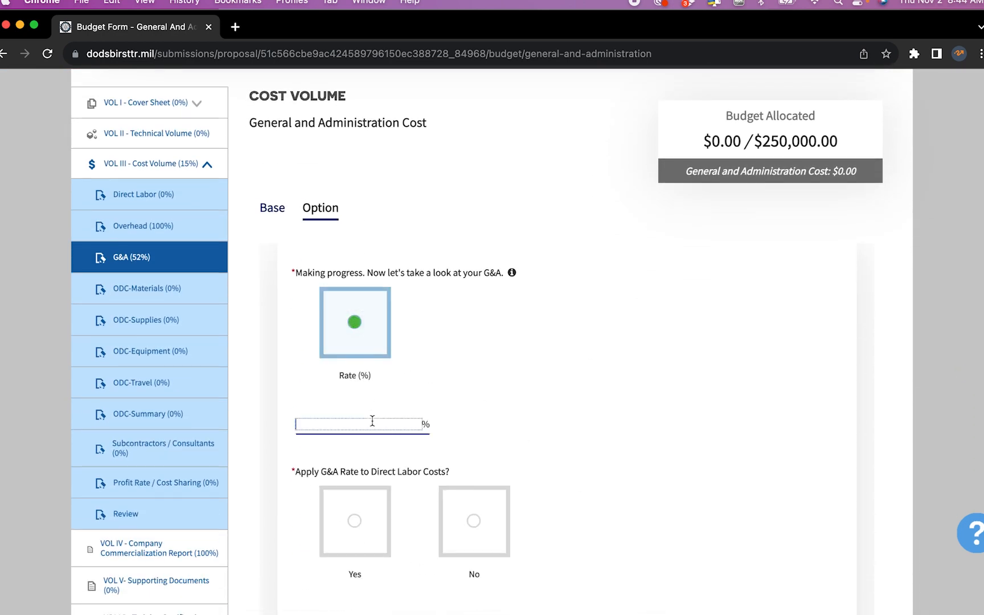
{"action": "type", "text": "1.8"}
{"action": "left_click", "coordinate": [502, 423]}
Apply G&A to labor, material, supplies and equipment; exclude overhead, subcontractor and travel costs
{"action": "scroll", "coordinate": [503, 422], "scroll_direction": "down", "scroll_amount": 3}
{"action": "left_click", "coordinate": [358, 338]}
{"action": "left_click", "coordinate": [356, 478]}
{"action": "left_click", "coordinate": [470, 476]}
{"action": "scroll", "coordinate": [468, 476], "scroll_direction": "down", "scroll_amount": 4}
{"action": "left_click", "coordinate": [487, 363]}
{"action": "scroll", "coordinate": [487, 362], "scroll_direction": "down", "scroll_amount": 4}
{"action": "left_click", "coordinate": [357, 287]}
{"action": "left_click", "coordinate": [362, 439]}
{"action": "scroll", "coordinate": [362, 439], "scroll_direction": "down", "scroll_amount": 5}
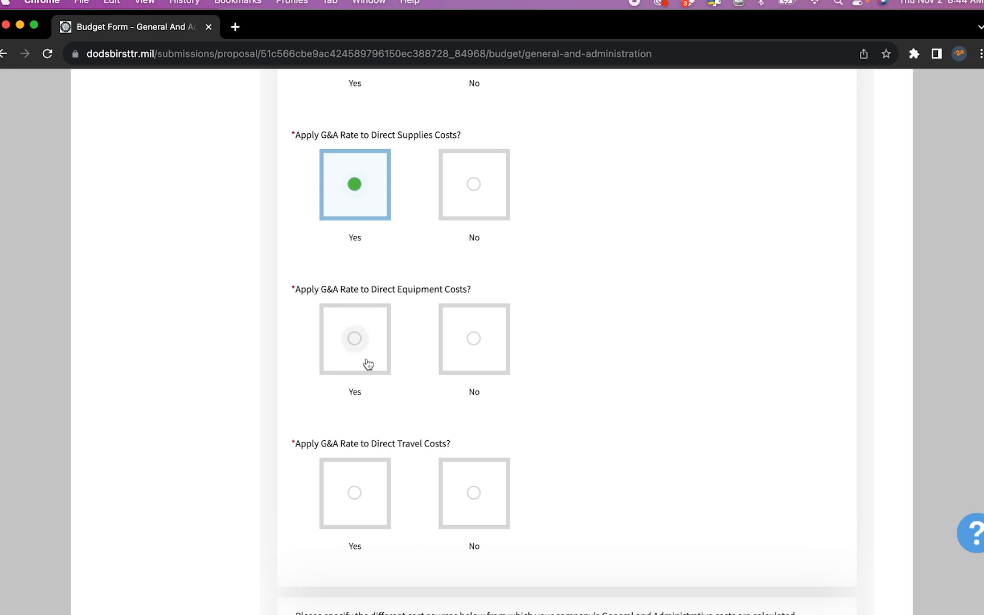
{"action": "left_click", "coordinate": [358, 340]}
{"action": "scroll", "coordinate": [413, 441], "scroll_direction": "down", "scroll_amount": 3}
{"action": "left_click", "coordinate": [474, 359]}
Paste the copied cost-sources list into the description box and save the Option G&A page
{"action": "left_click", "coordinate": [470, 501]}
{"action": "key", "text": "super+v"}
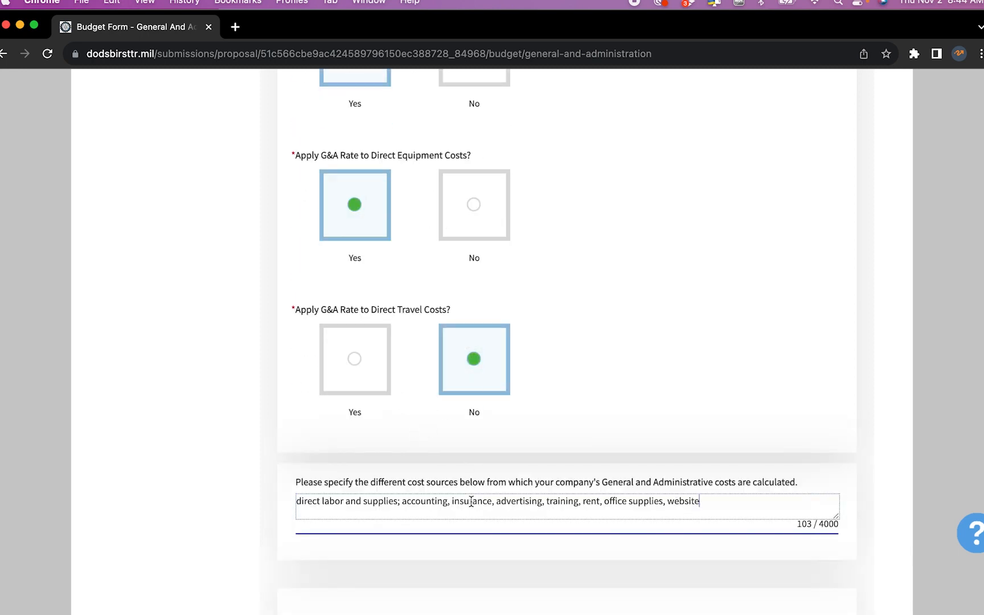
{"action": "scroll", "coordinate": [472, 501], "scroll_direction": "down", "scroll_amount": 3}
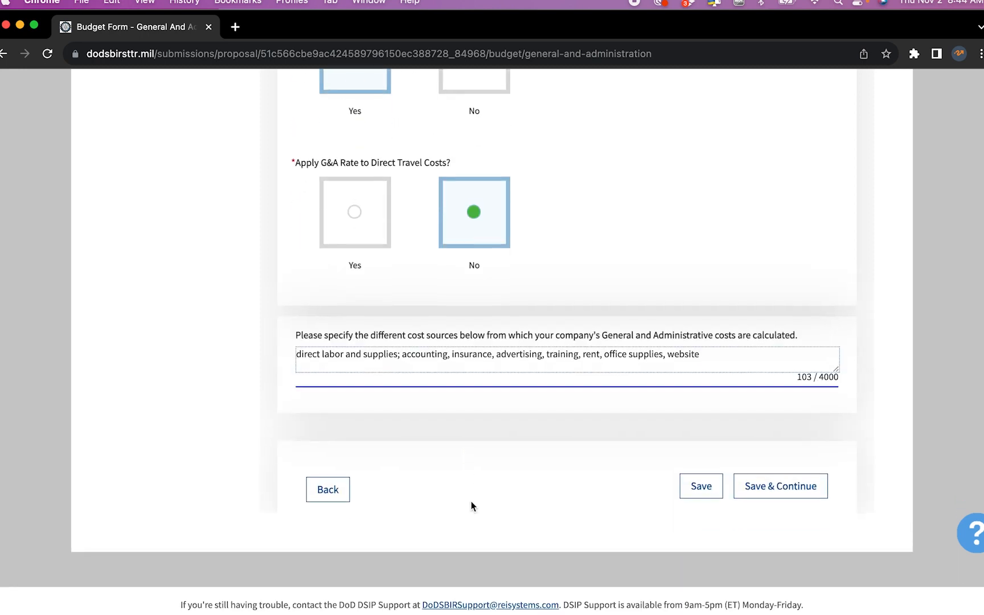
{"action": "left_click", "coordinate": [764, 491]}
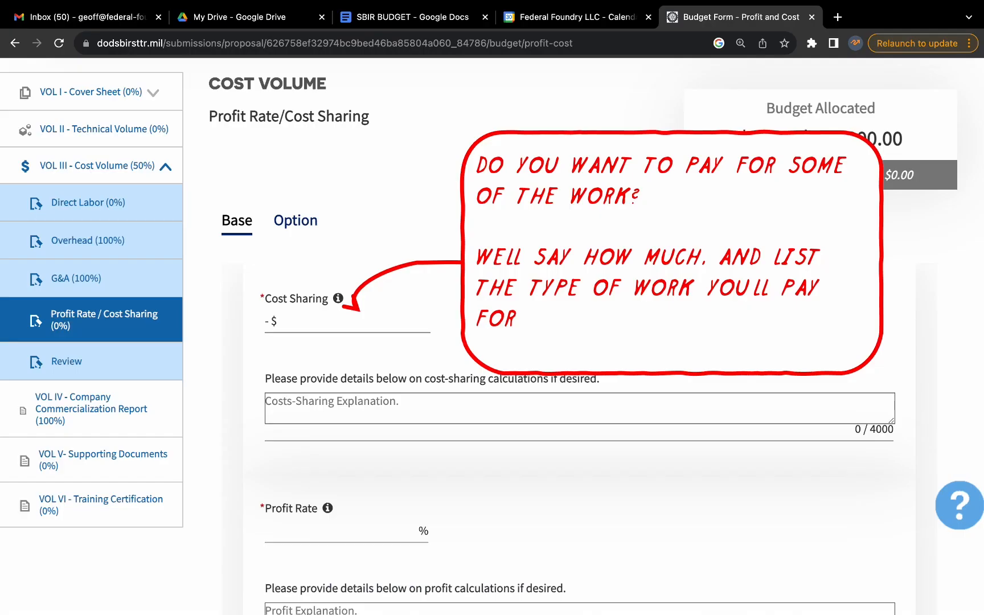
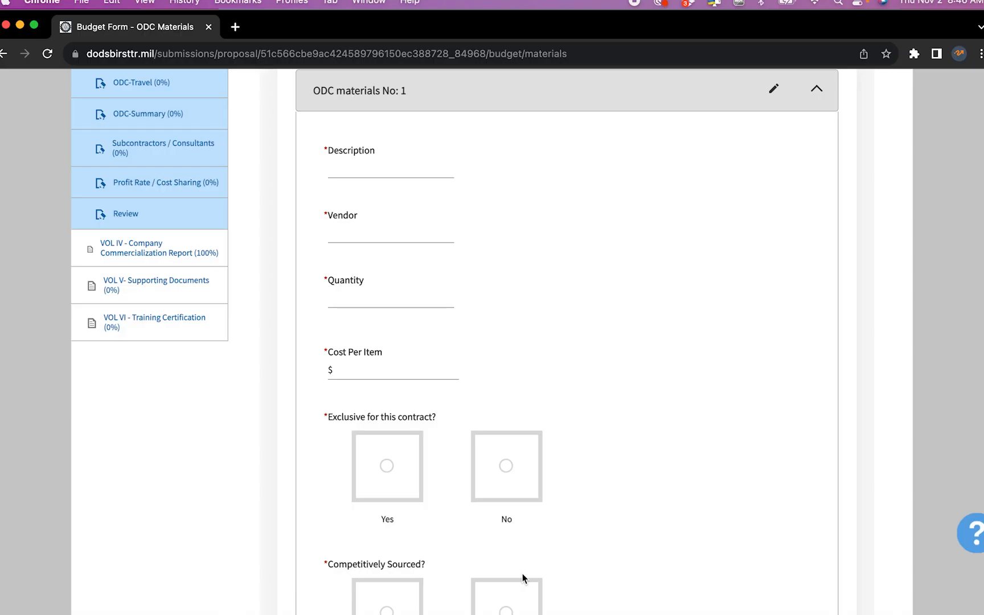
Go to the Profit Rate / Cost Sharing page of the Cost Volume budget
{"action": "scroll", "coordinate": [192, 337], "scroll_direction": "up", "scroll_amount": 3}
{"action": "scroll", "coordinate": [192, 338], "scroll_direction": "up", "scroll_amount": 1}
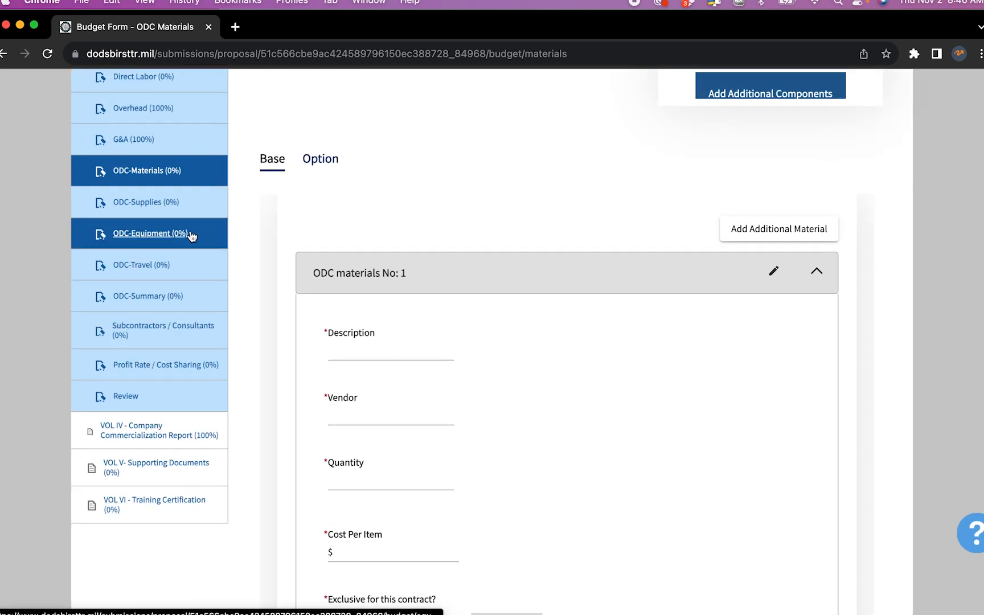
{"action": "left_click", "coordinate": [191, 373]}
Enter a $0 Base cost share and a 7% Base profit rate
{"action": "scroll", "coordinate": [395, 447], "scroll_direction": "down", "scroll_amount": 5}
{"action": "scroll", "coordinate": [395, 446], "scroll_direction": "down", "scroll_amount": 3}
{"action": "left_click", "coordinate": [396, 337]}
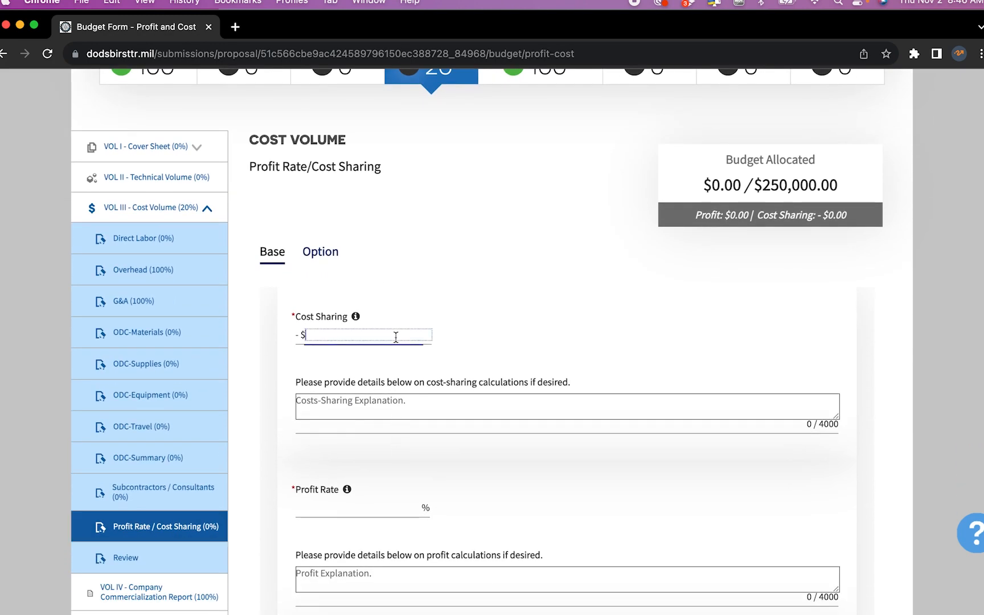
{"action": "type", "text": "0"}
{"action": "left_click", "coordinate": [482, 332]}
{"action": "scroll", "coordinate": [481, 330], "scroll_direction": "down", "scroll_amount": 6}
{"action": "left_click", "coordinate": [380, 342]}
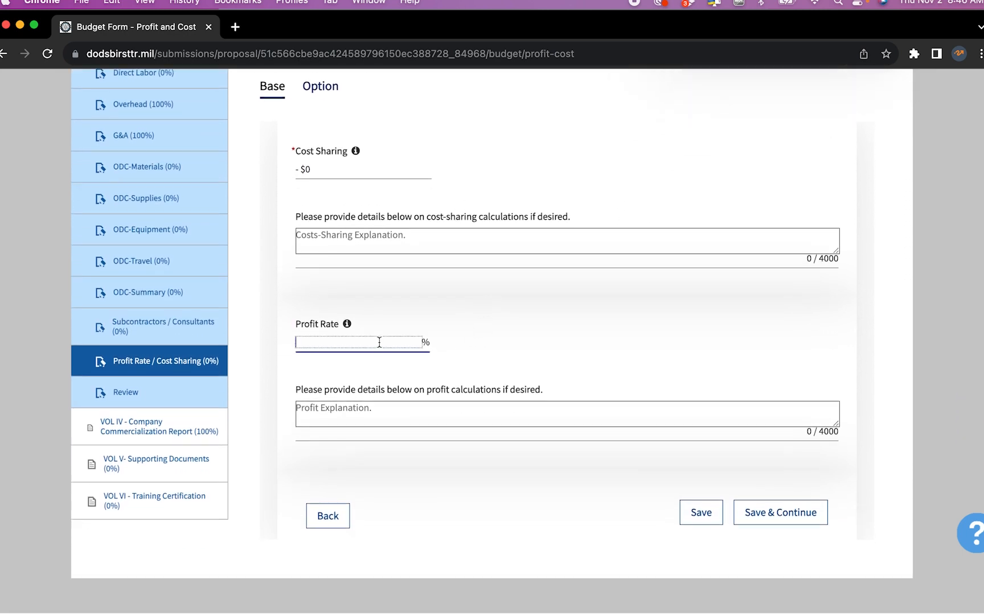
{"action": "type", "text": "7"}
Explain the profit as 'Typical SBIR standard profit rates' and save the Base figures
{"action": "left_click", "coordinate": [437, 416]}
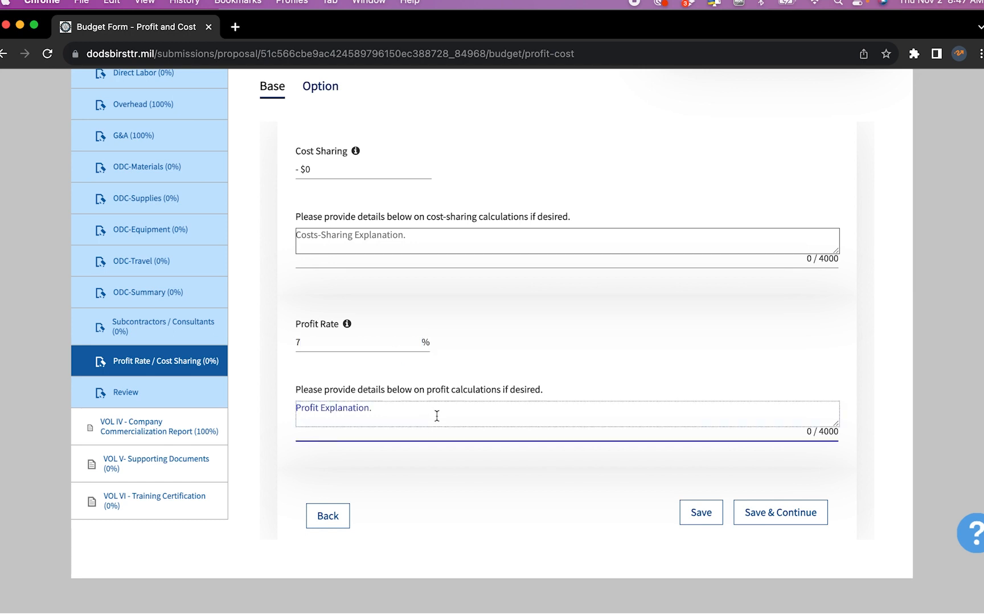
{"action": "type", "text": "Typical SBIR standard prof"}
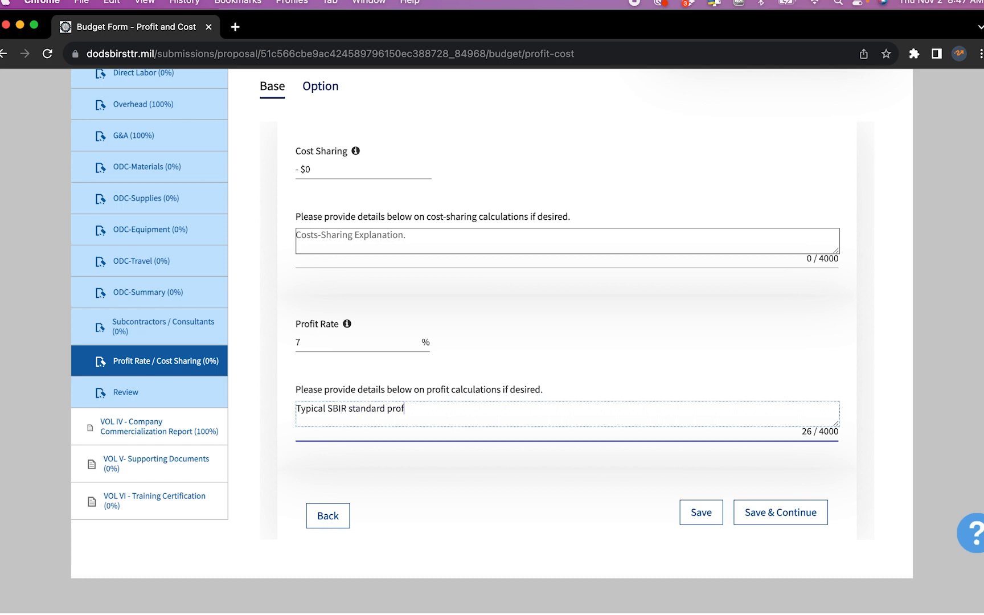
{"action": "type", "text": "it rates"}
{"action": "key", "text": "super+a"}
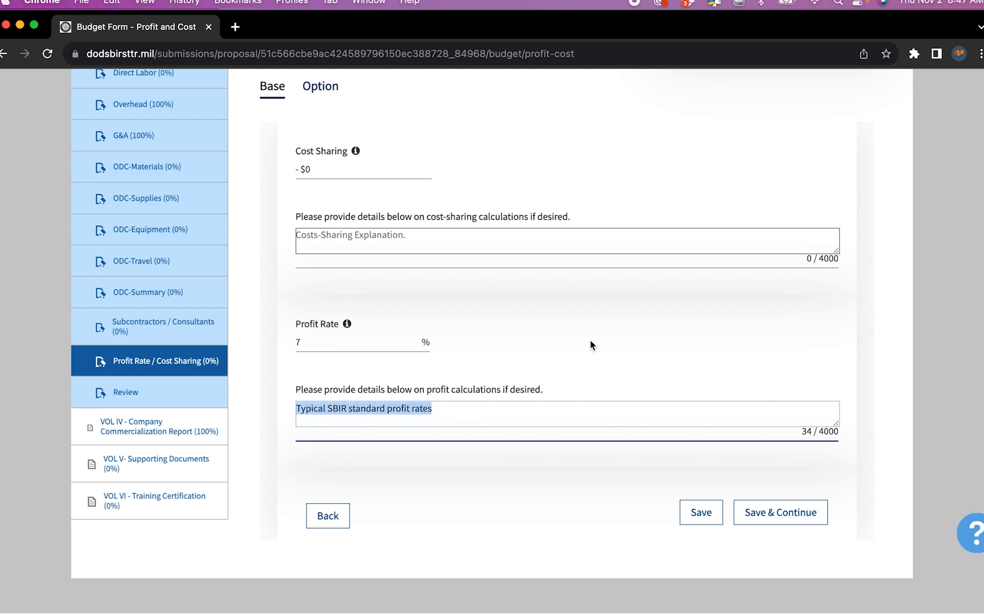
{"action": "left_click", "coordinate": [773, 514]}
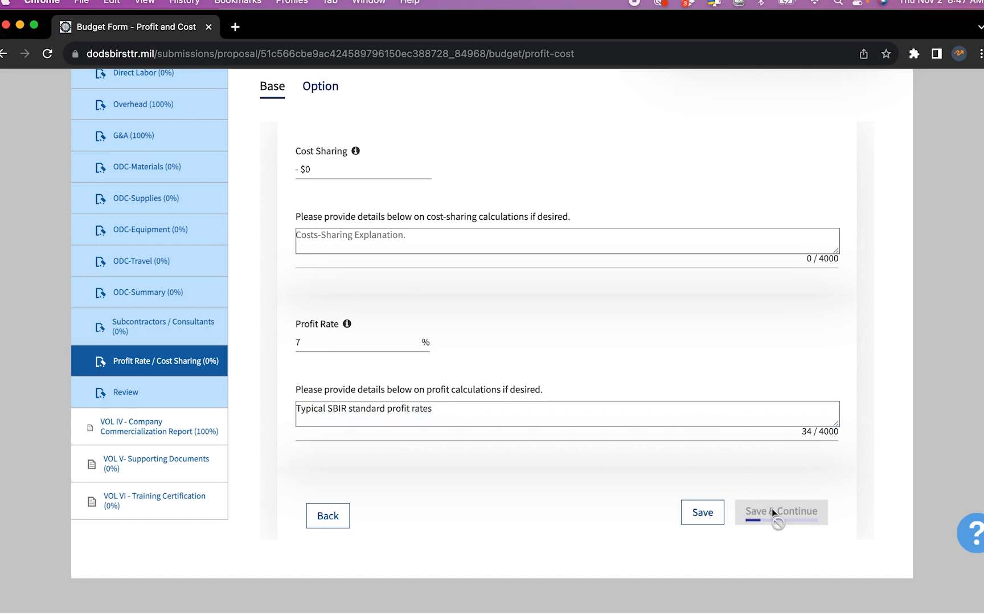
Enter a $0 Option cost share and a 7% Option profit rate
{"action": "scroll", "coordinate": [544, 352], "scroll_direction": "down", "scroll_amount": 7}
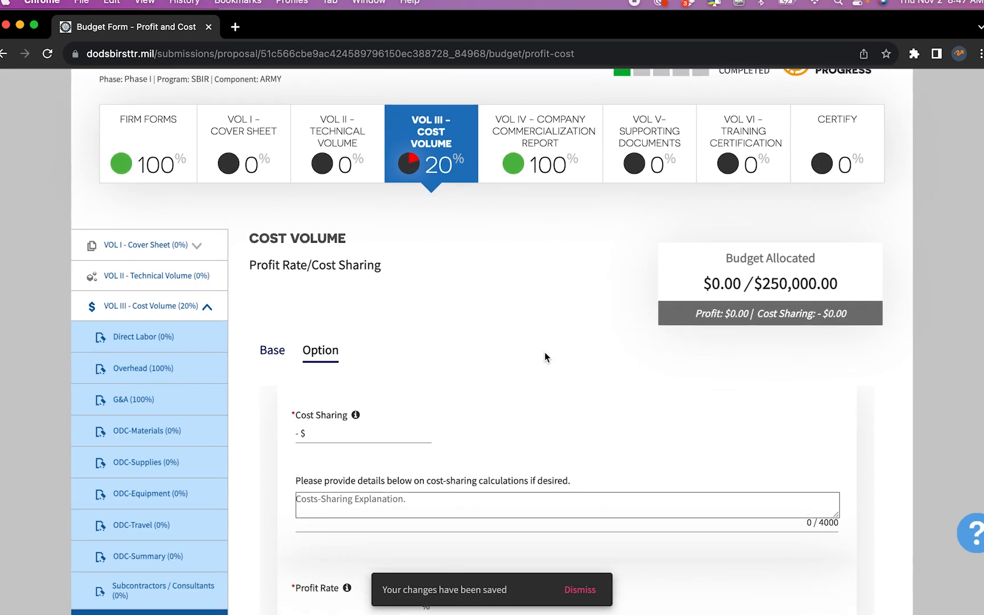
{"action": "left_click", "coordinate": [401, 293]}
{"action": "type", "text": "0"}
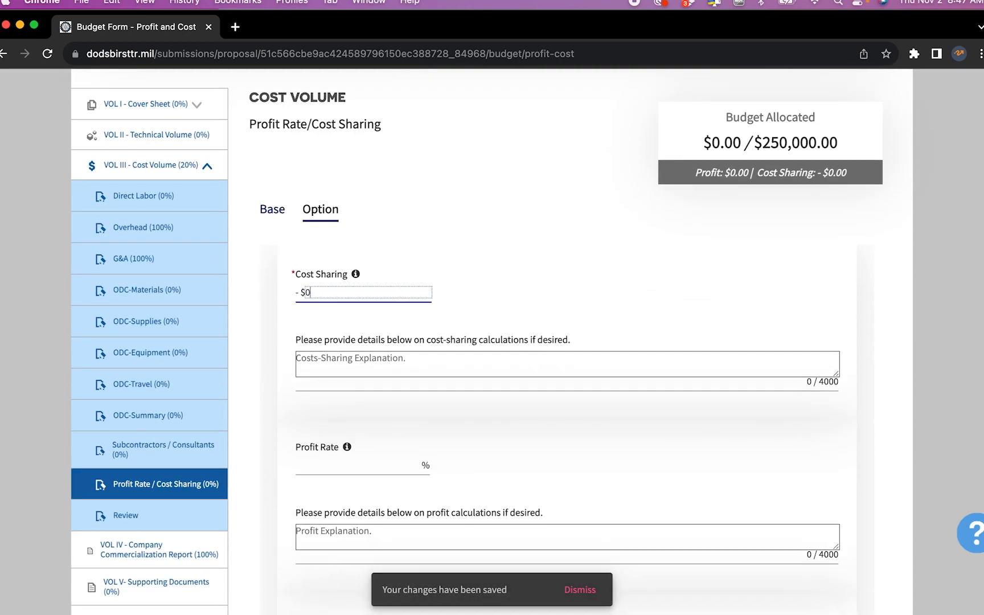
{"action": "left_click", "coordinate": [584, 307]}
{"action": "scroll", "coordinate": [584, 309], "scroll_direction": "down", "scroll_amount": 2}
{"action": "scroll", "coordinate": [584, 309], "scroll_direction": "down", "scroll_amount": 3}
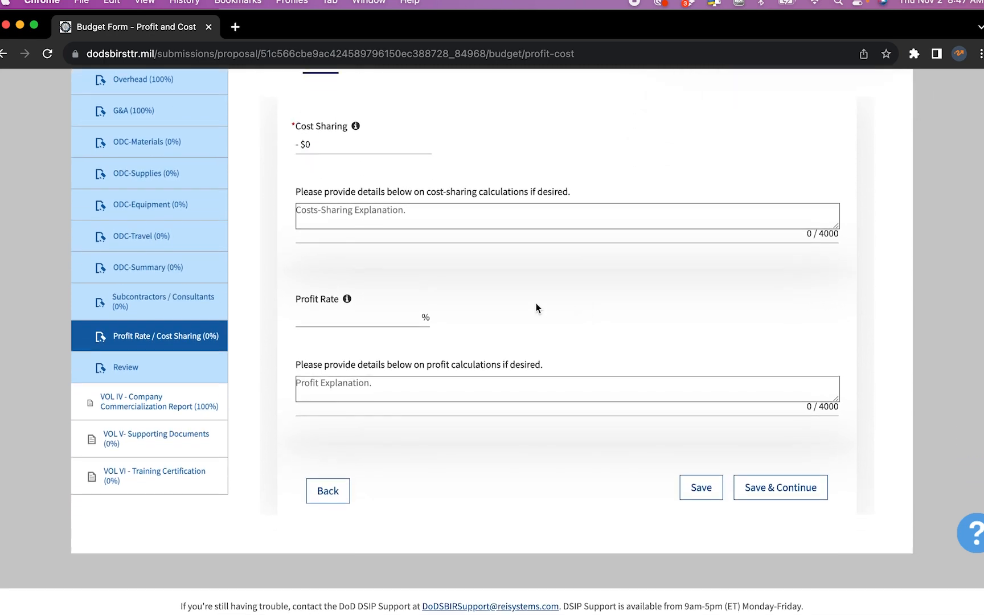
{"action": "left_click", "coordinate": [407, 319]}
{"action": "type", "text": "7"}
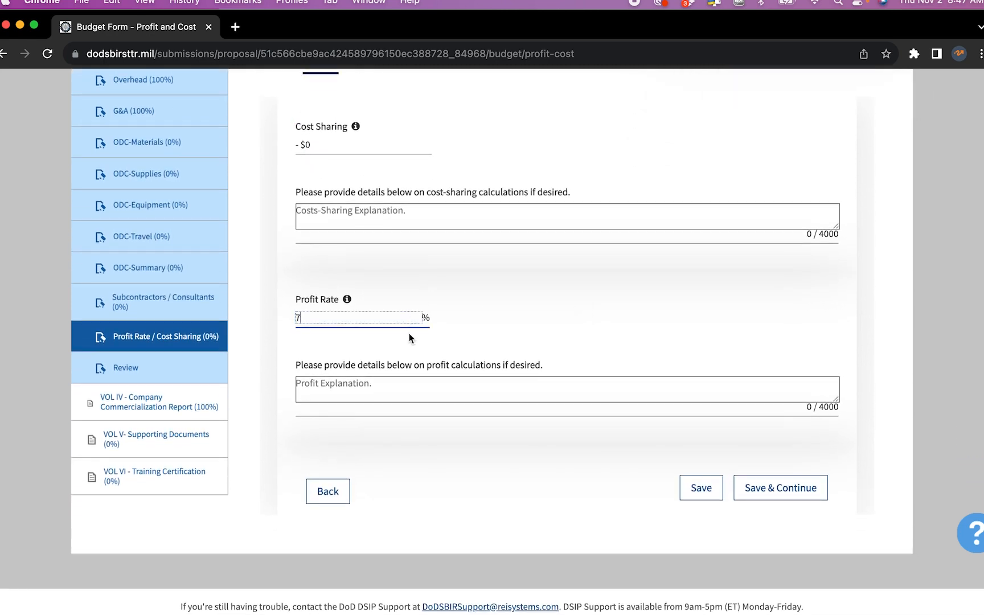
Explain the Option profit as 'Typical SBIR standard profit rates' and save
{"action": "left_click", "coordinate": [421, 382]}
{"action": "type", "text": "Typical SBIR standard profit rates"}
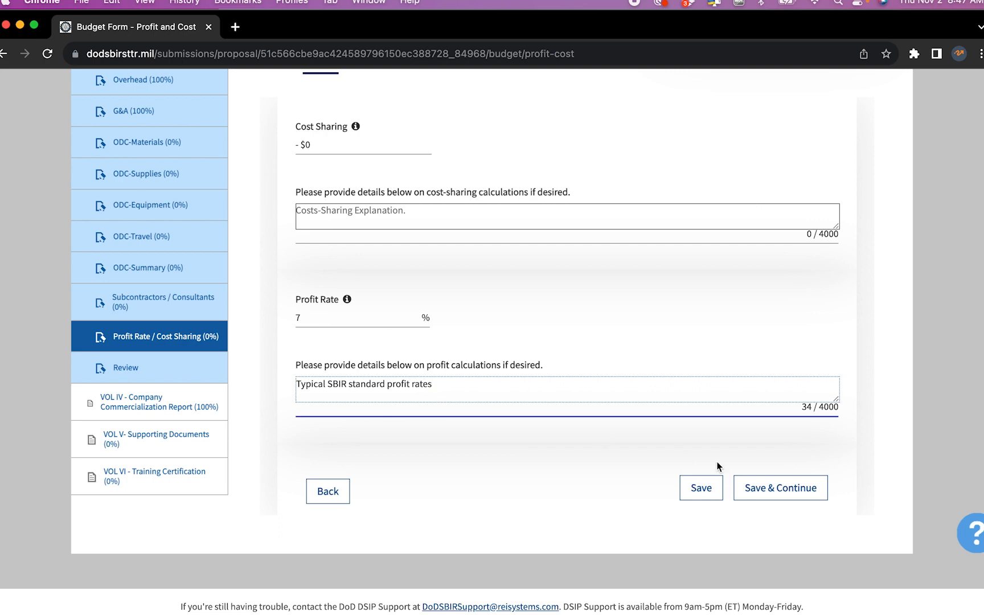
{"action": "left_click", "coordinate": [771, 487]}
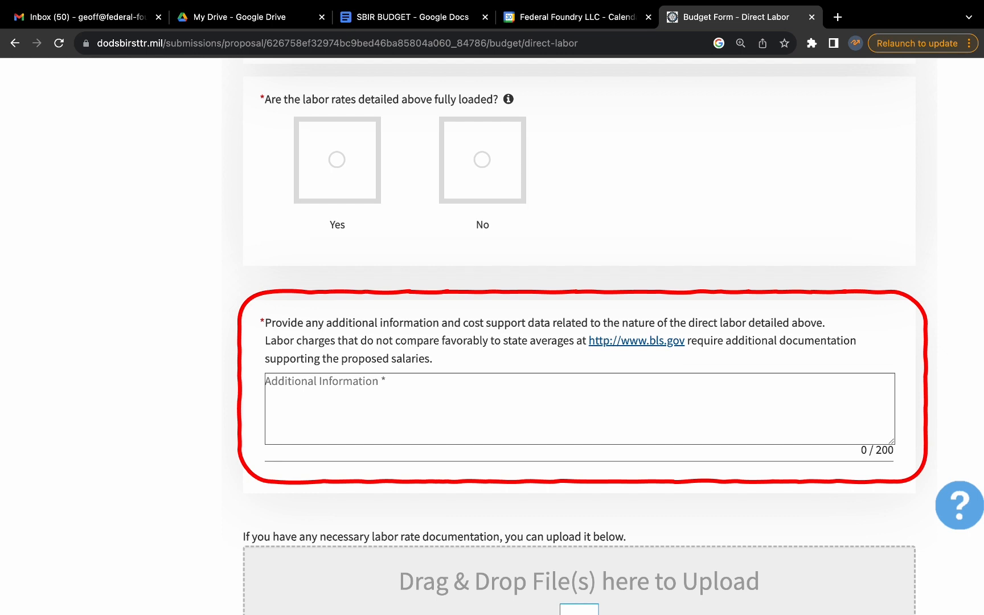
Scroll the other proposal's Direct Labor form down to the labor-rate documentation upload area
{"action": "scroll", "coordinate": [579, 341], "scroll_direction": "down", "scroll_amount": 4}
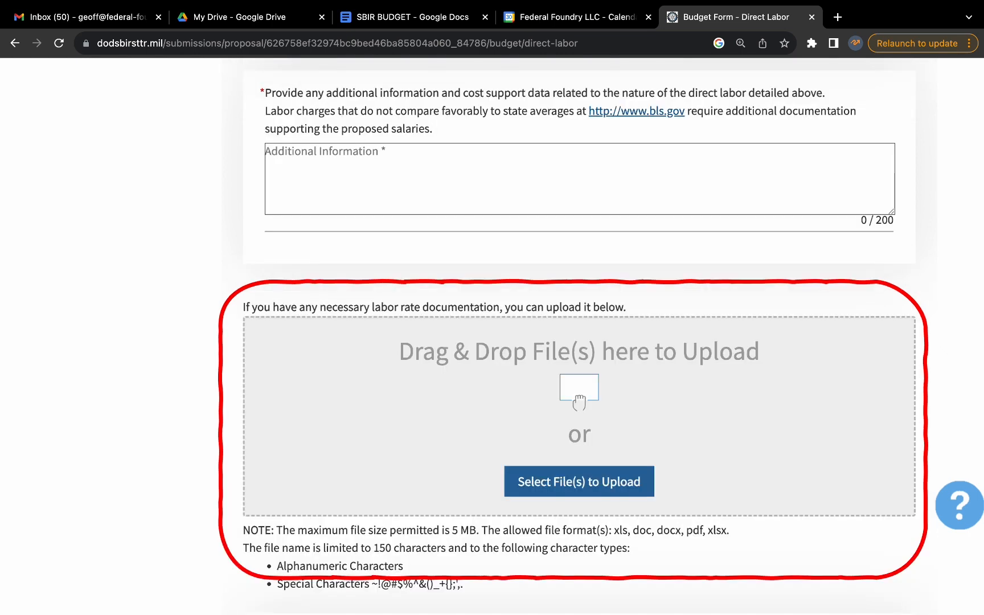
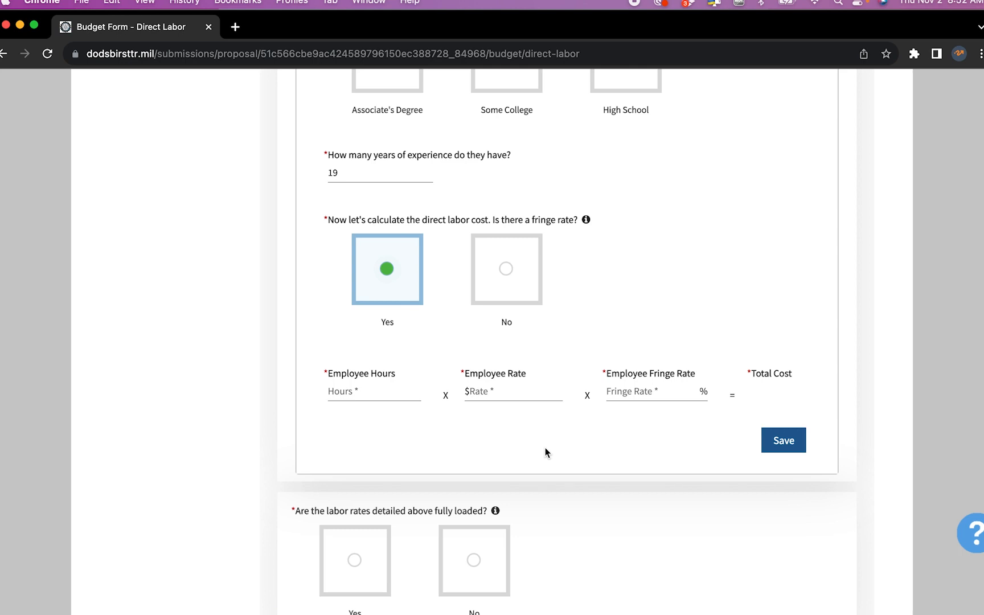
Enter 1100 employee hours at a $118 hourly rate, taken from the Fringe sheet
{"action": "left_click", "coordinate": [391, 393]}
{"action": "type", "text": "1100"}
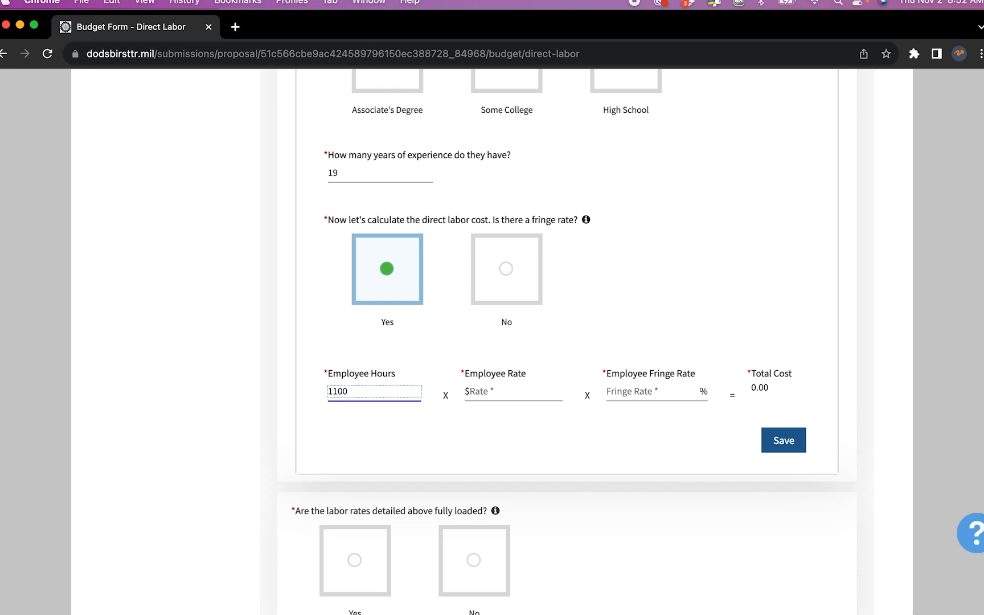
{"action": "key", "text": "Tab"}
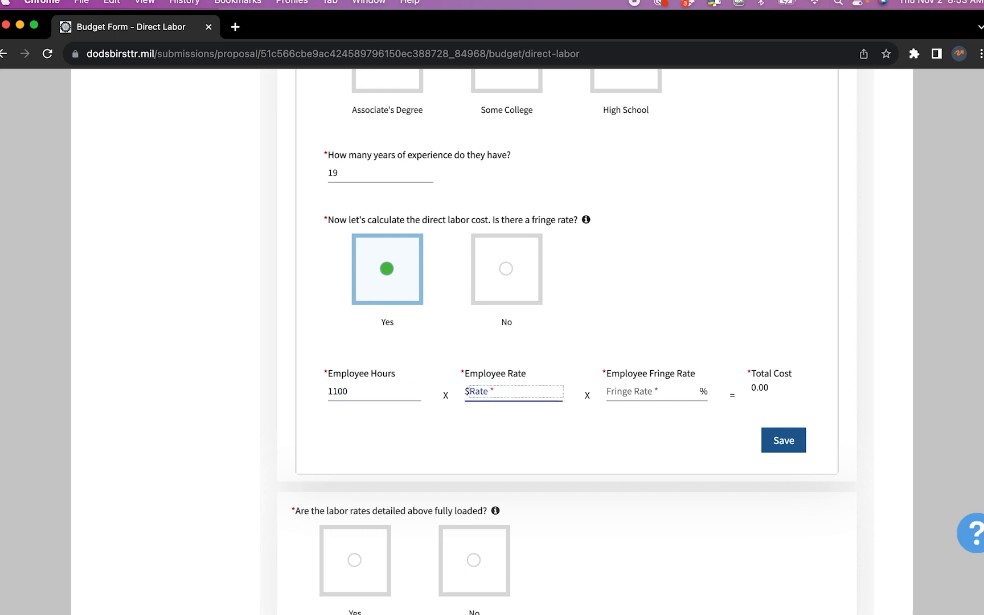
{"action": "key", "text": "ctrl+Up"}
{"action": "left_click", "coordinate": [300, 270]}
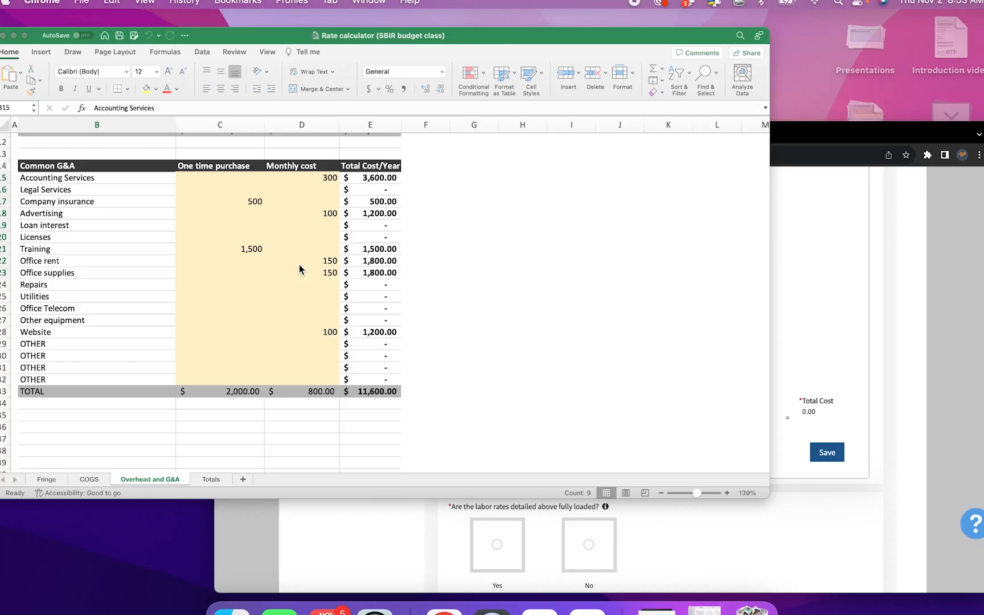
{"action": "left_click", "coordinate": [57, 597]}
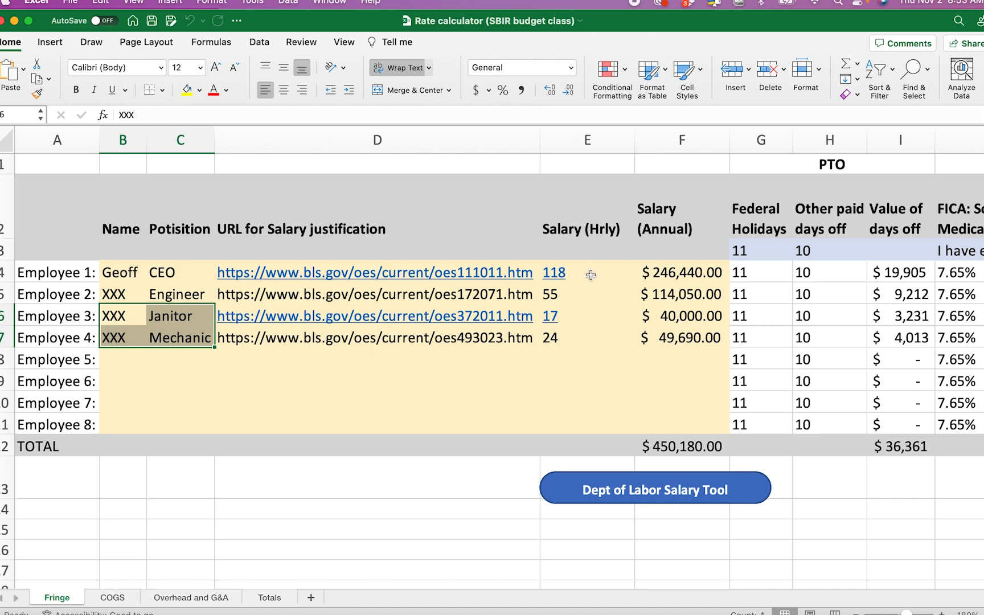
{"action": "key", "text": "super+Tab"}
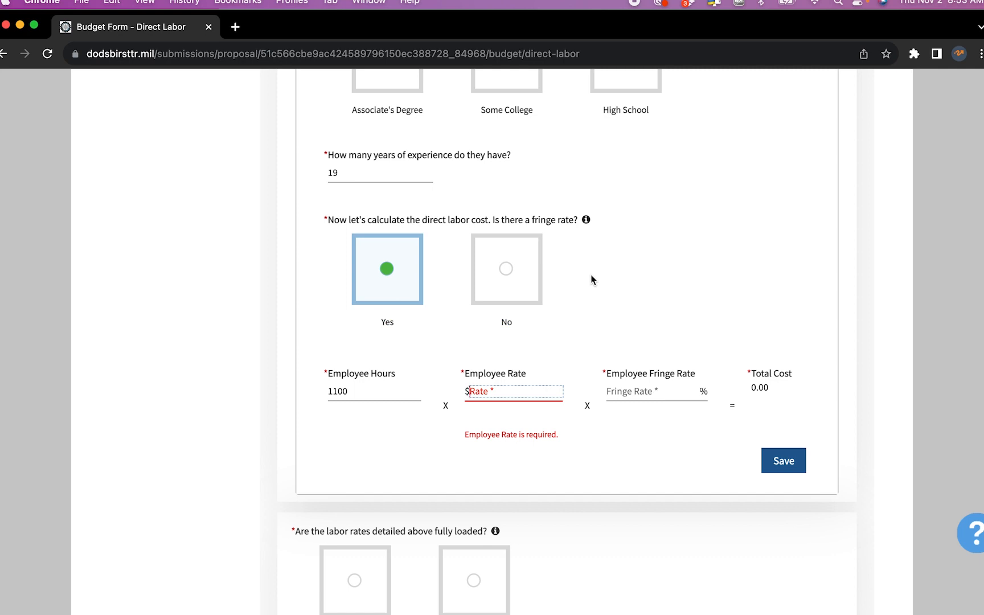
{"action": "type", "text": "118"}
Enter a 17% fringe rate from the spreadsheet and save the 151,866.00 labor cost
{"action": "left_click", "coordinate": [662, 390]}
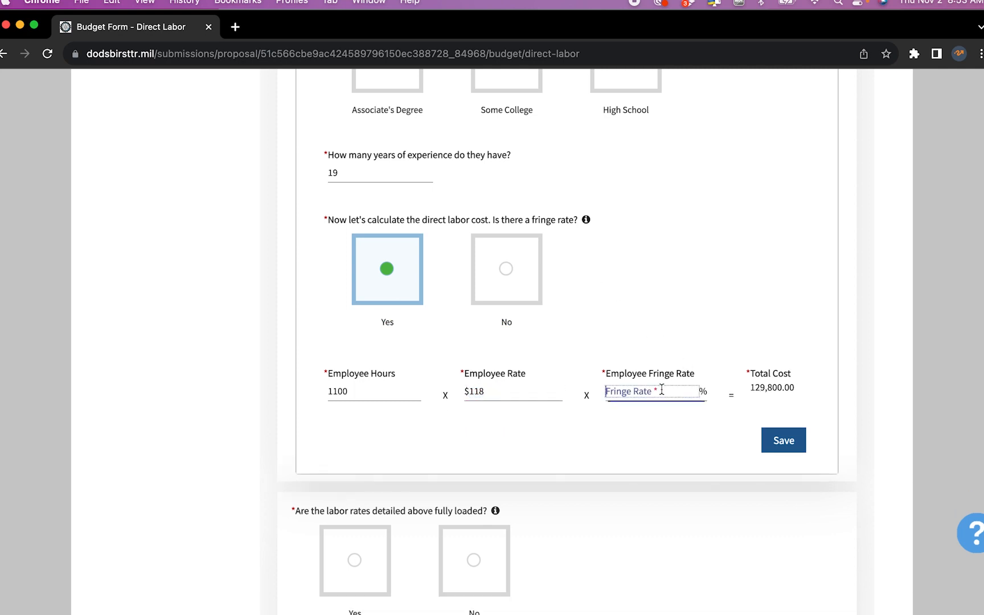
{"action": "key", "text": "super+Tab"}
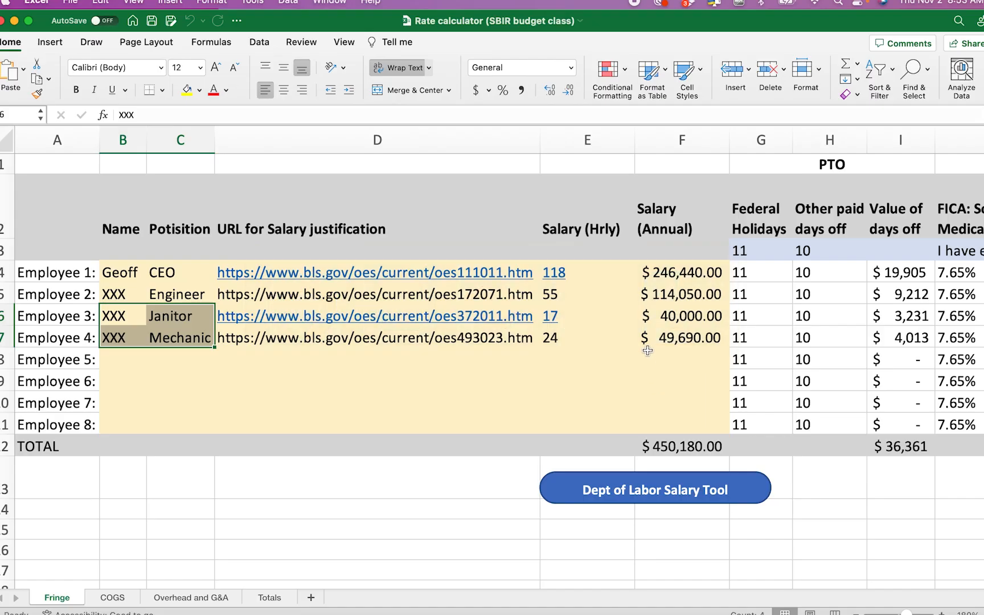
{"action": "scroll", "coordinate": [647, 351], "scroll_direction": "right", "scroll_amount": 2}
{"action": "scroll", "coordinate": [647, 351], "scroll_direction": "right", "scroll_amount": 15}
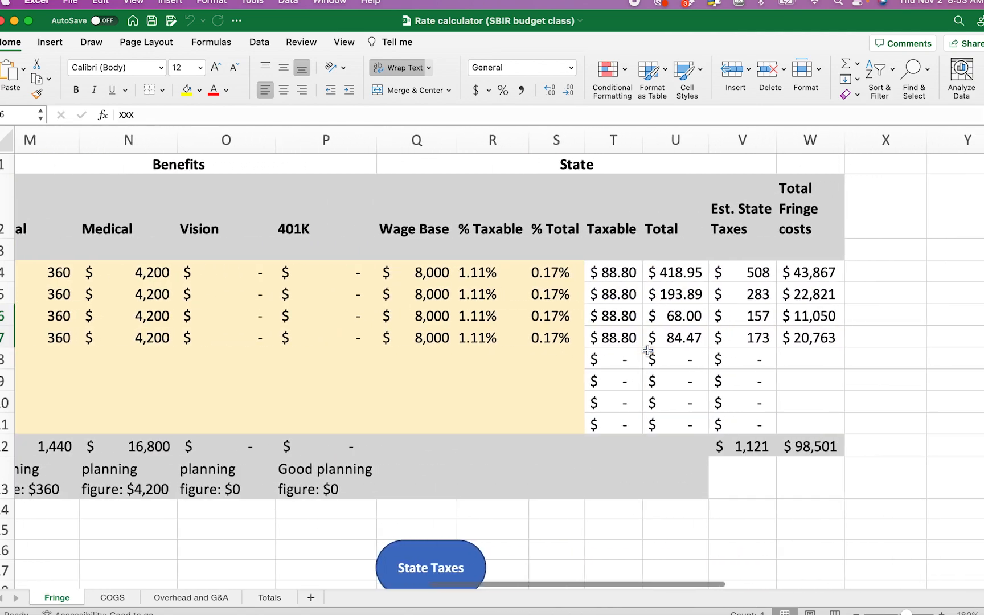
{"action": "scroll", "coordinate": [648, 351], "scroll_direction": "right", "scroll_amount": 1}
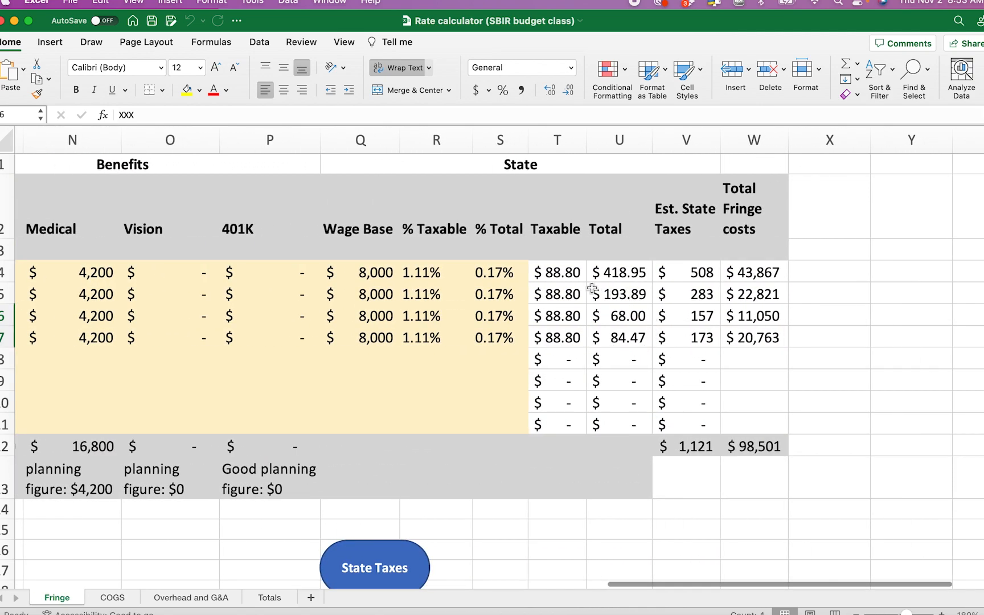
{"action": "left_click", "coordinate": [513, 271]}
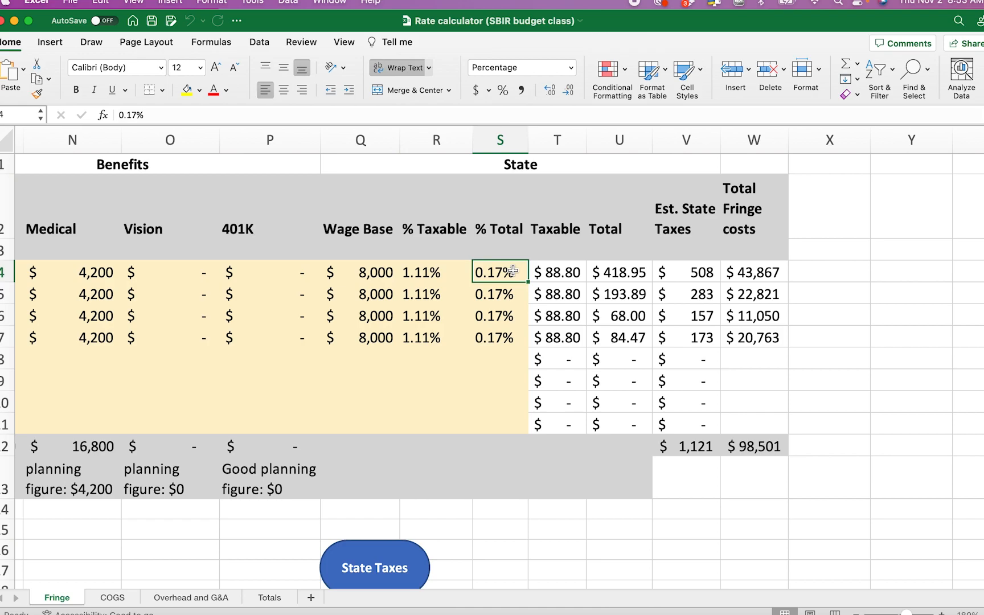
{"action": "key", "text": "super+Tab"}
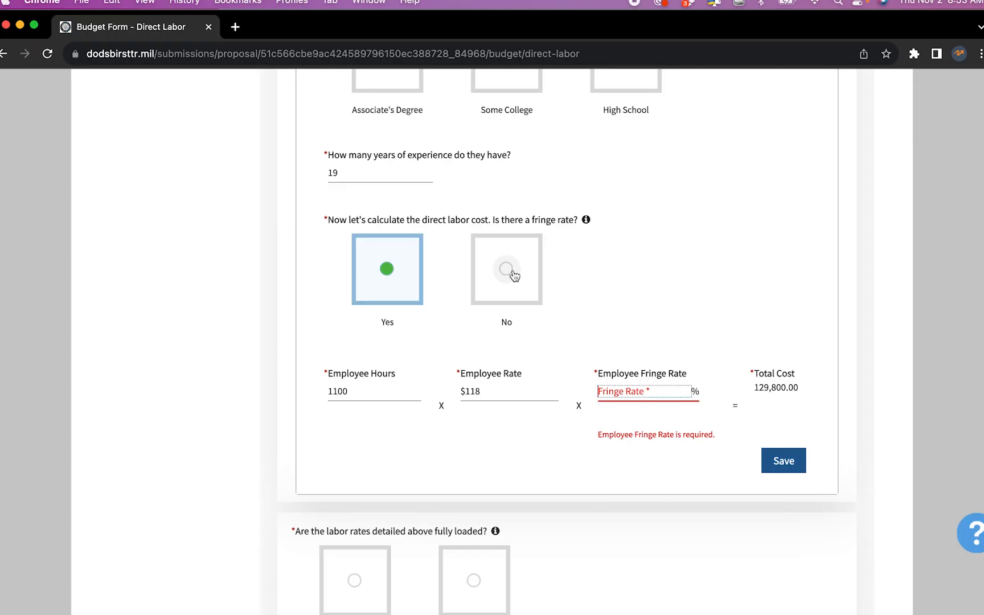
{"action": "type", "text": "17"}
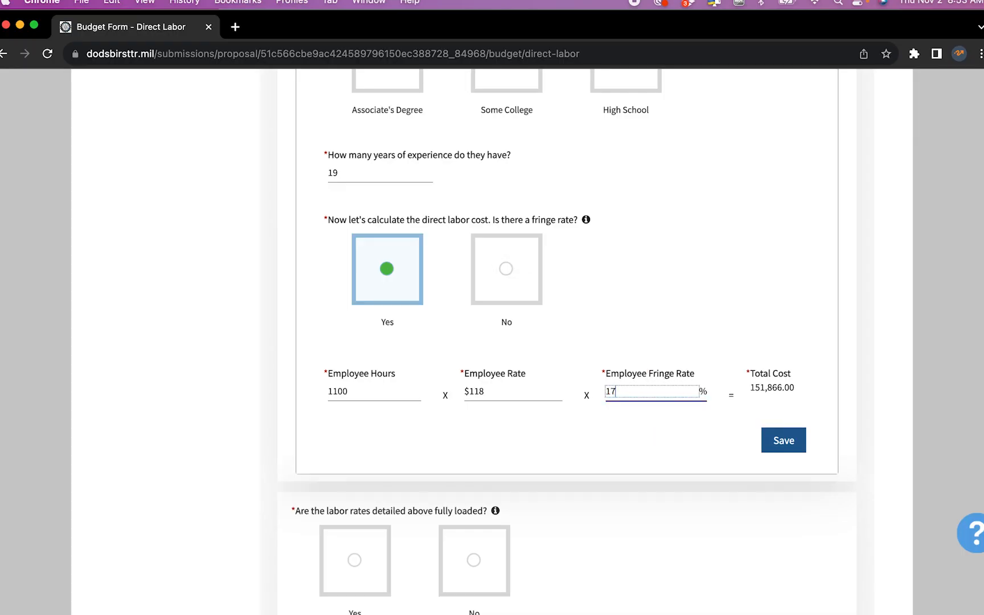
{"action": "left_click", "coordinate": [790, 450]}
Mark the rates fully loaded, explained as 'Days off, employer share of state and federal taxes, benefits'
{"action": "scroll", "coordinate": [789, 447], "scroll_direction": "down", "scroll_amount": 3}
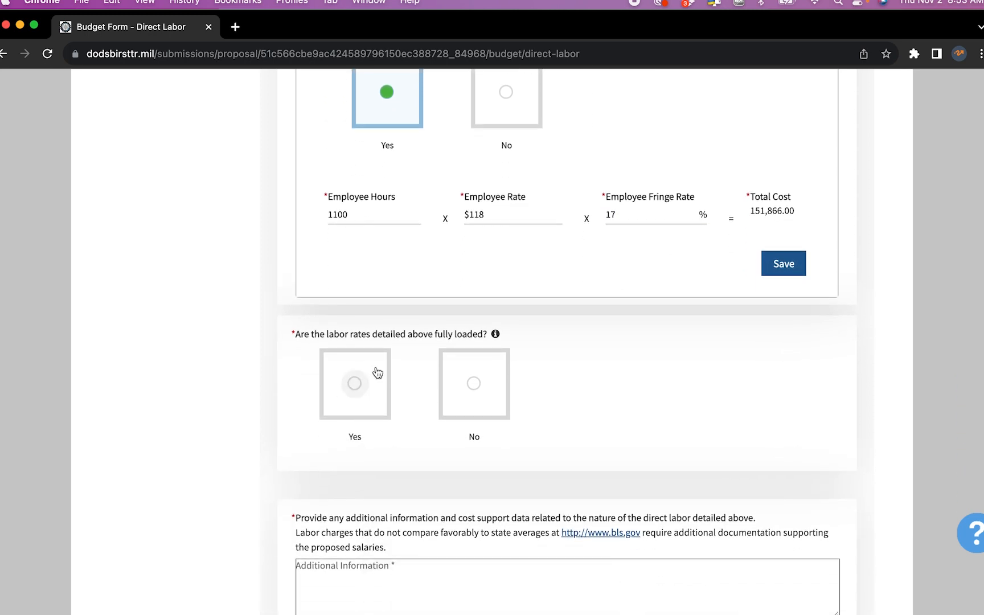
{"action": "left_click", "coordinate": [356, 390]}
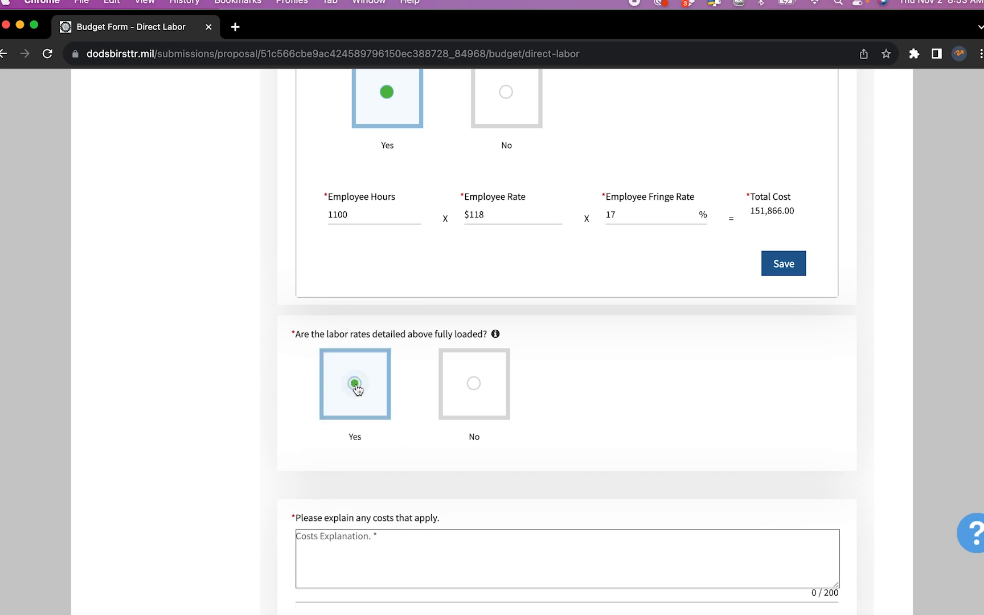
{"action": "scroll", "coordinate": [356, 389], "scroll_direction": "down", "scroll_amount": 3}
{"action": "left_click", "coordinate": [416, 383]}
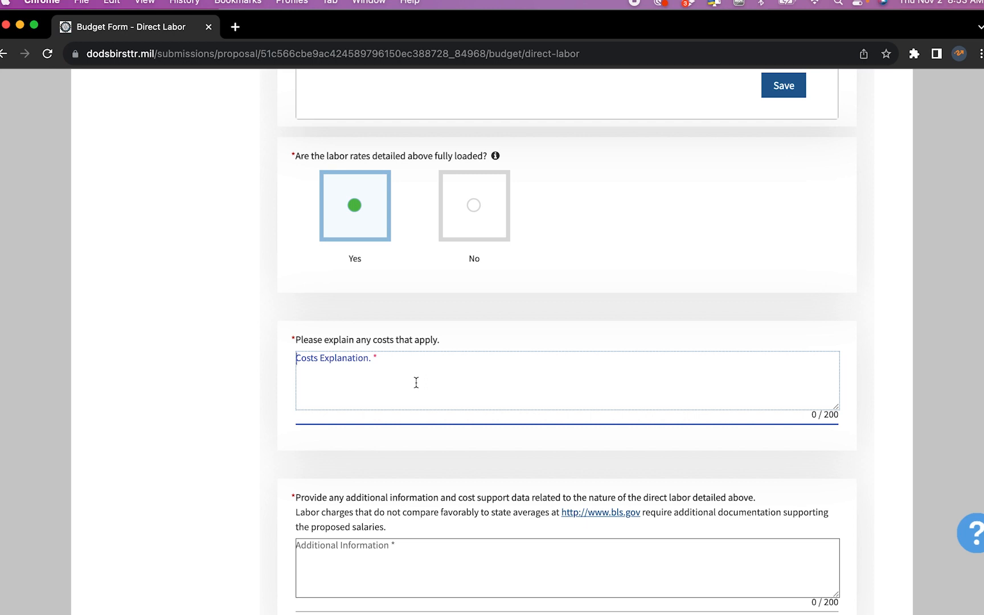
{"action": "type", "text": "Days off, employer "}
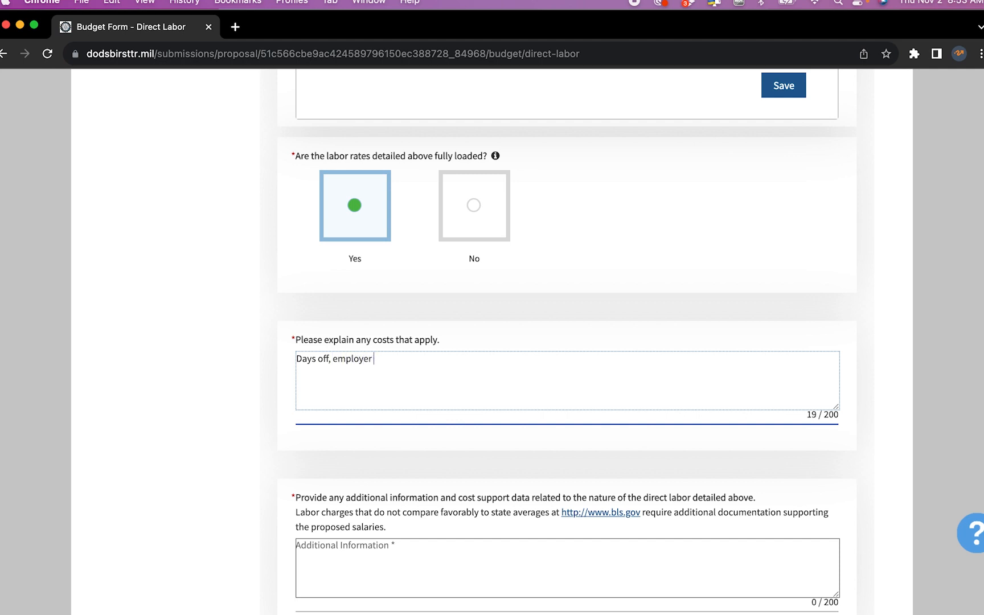
{"action": "type", "text": "share of taxes, benefits"}
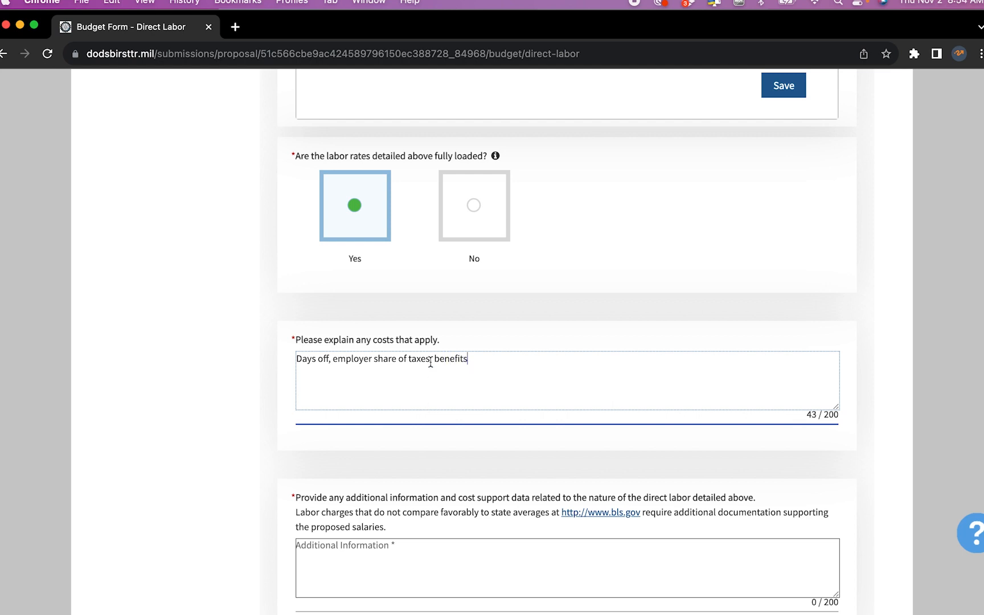
{"action": "left_click", "coordinate": [407, 358]}
{"action": "type", "text": "state and federal"}
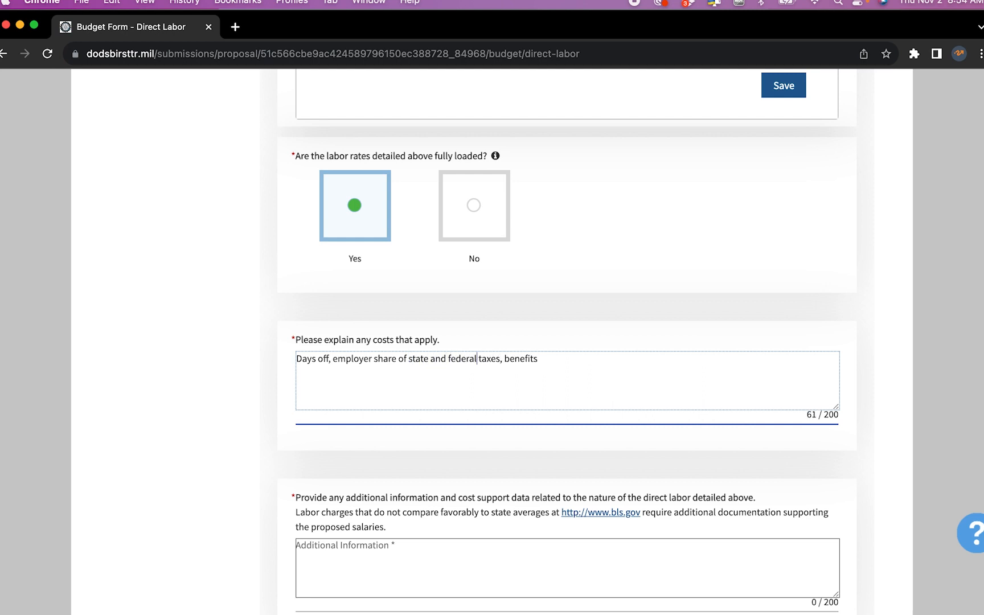
{"action": "scroll", "coordinate": [509, 464], "scroll_direction": "down", "scroll_amount": 5}
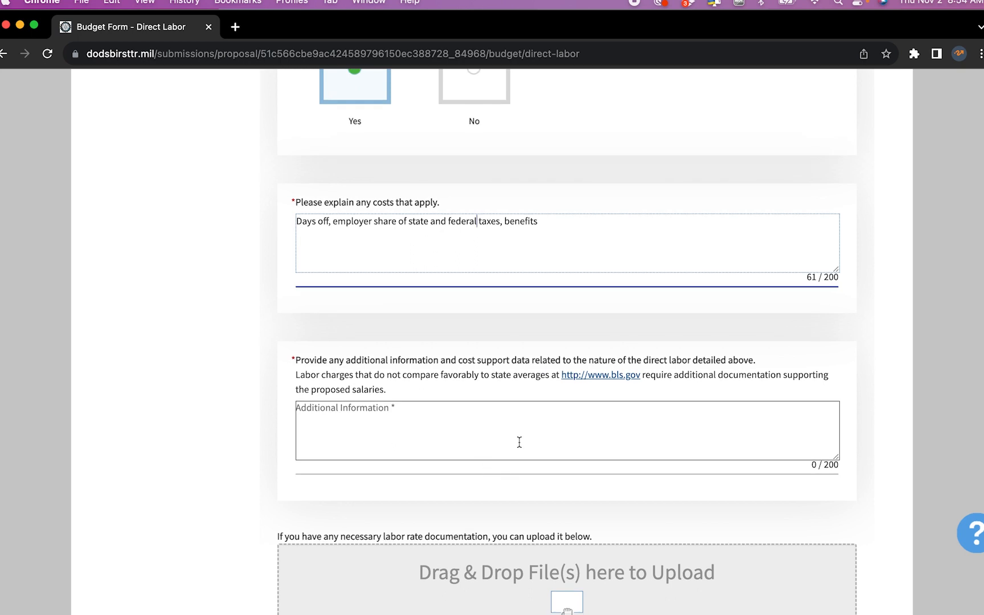
{"action": "left_click", "coordinate": [519, 442]}
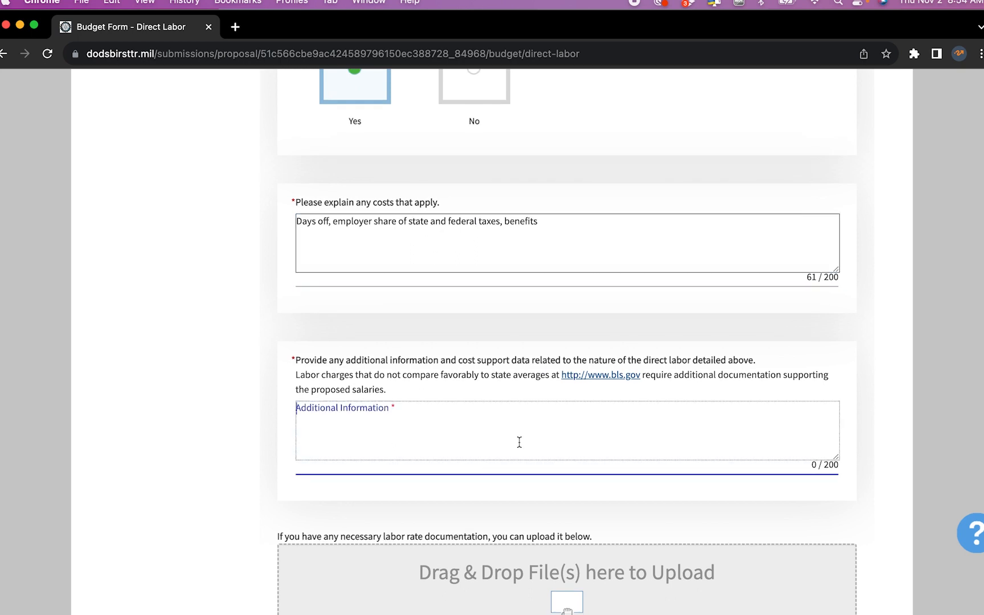
{"action": "key", "text": "ctrl+Up"}
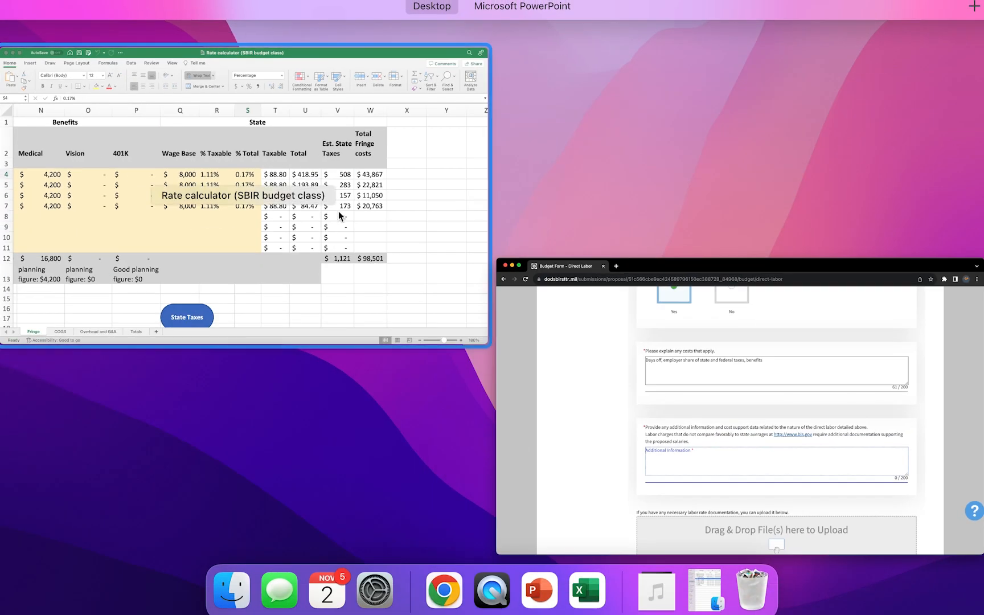
{"action": "left_click", "coordinate": [346, 226]}
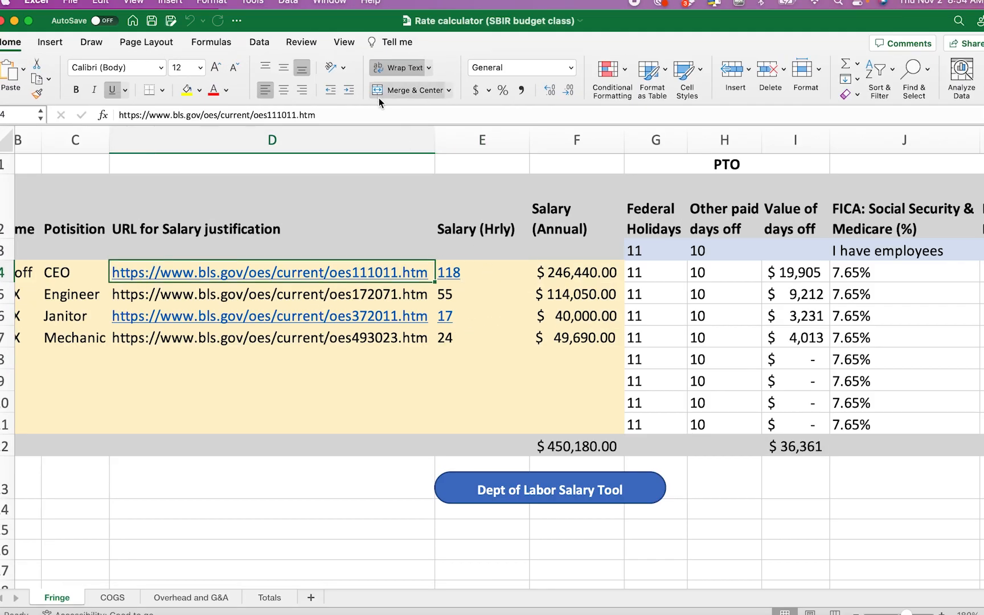
{"action": "triple_click", "coordinate": [371, 117]}
{"action": "key", "text": "super+c"}
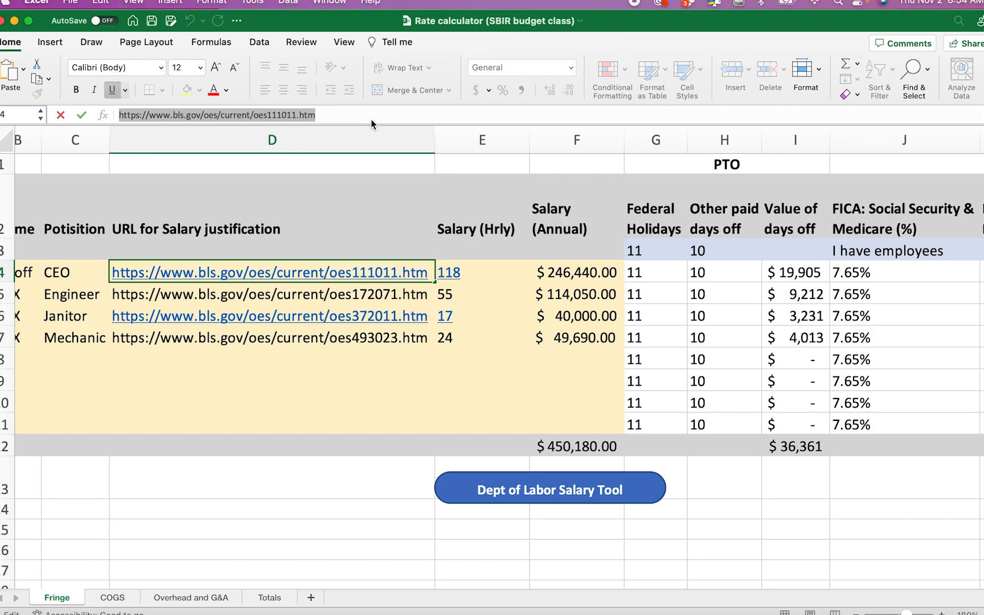
{"action": "key", "text": "super+Tab"}
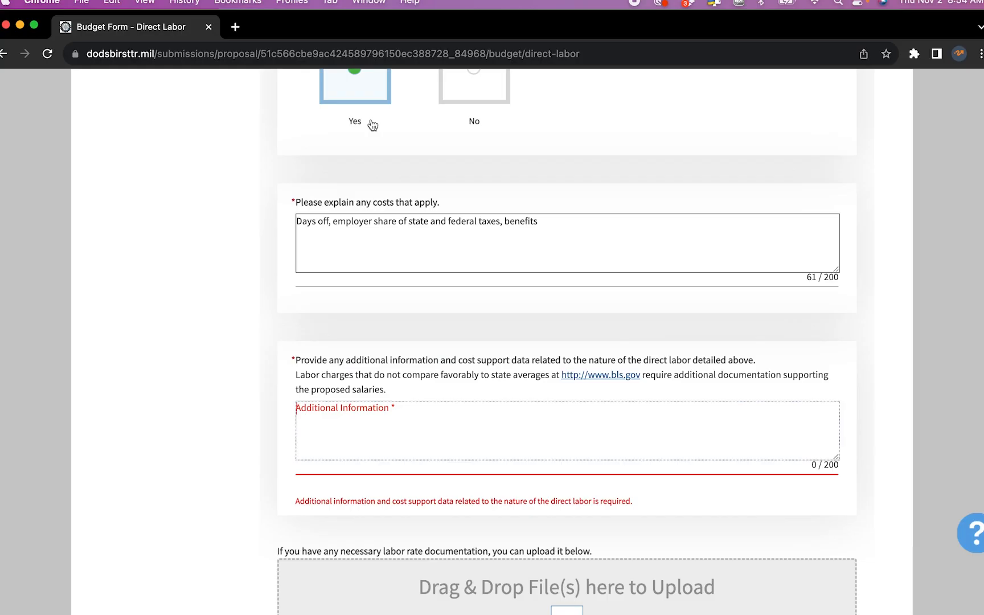
{"action": "left_click", "coordinate": [462, 435]}
{"action": "key", "text": "super+v"}
{"action": "scroll", "coordinate": [461, 436], "scroll_direction": "down", "scroll_amount": 1}
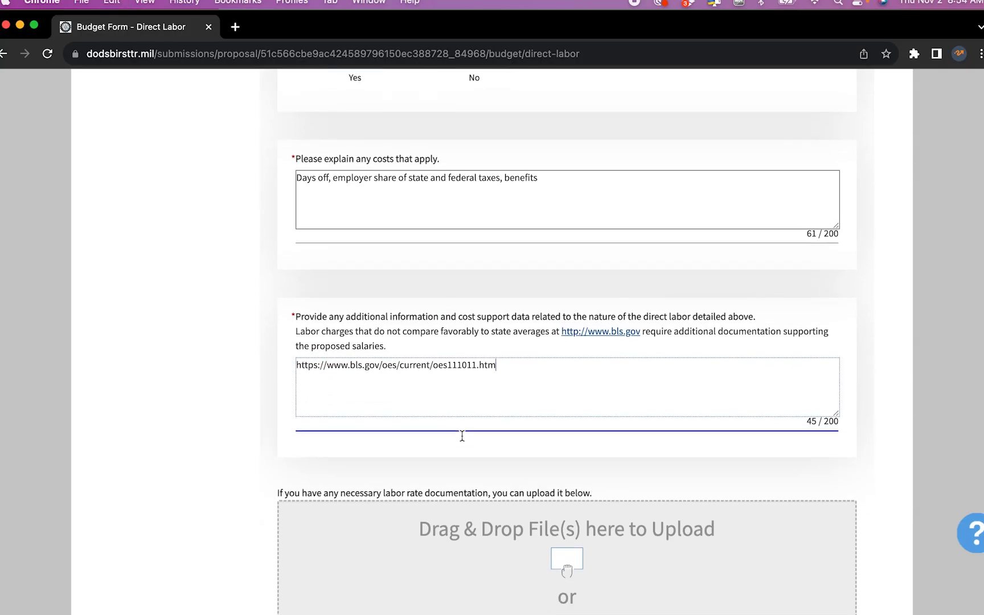
{"action": "scroll", "coordinate": [461, 435], "scroll_direction": "down", "scroll_amount": 4}
{"action": "scroll", "coordinate": [461, 436], "scroll_direction": "down", "scroll_amount": 3}
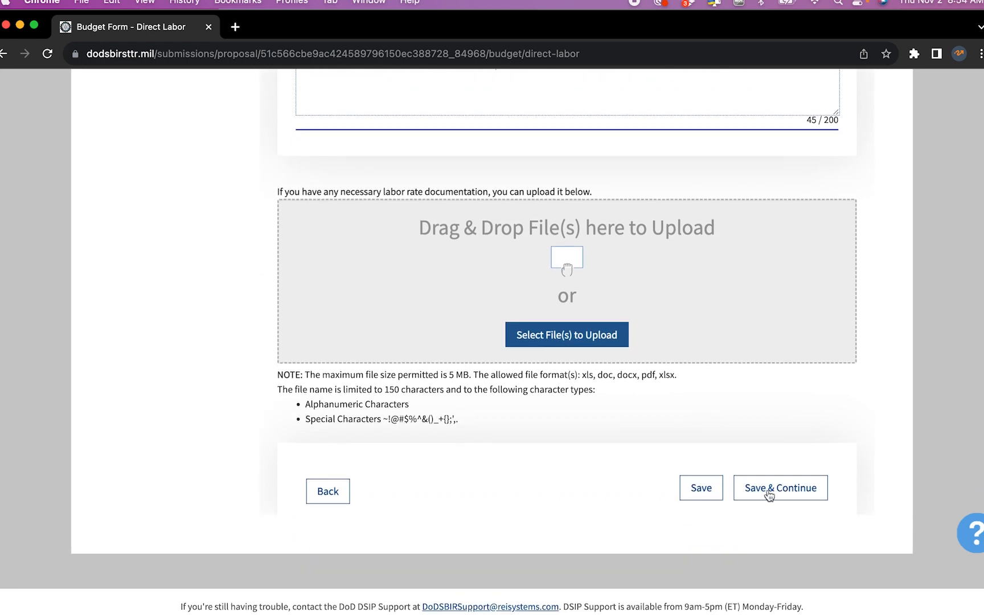
{"action": "left_click", "coordinate": [702, 489]}
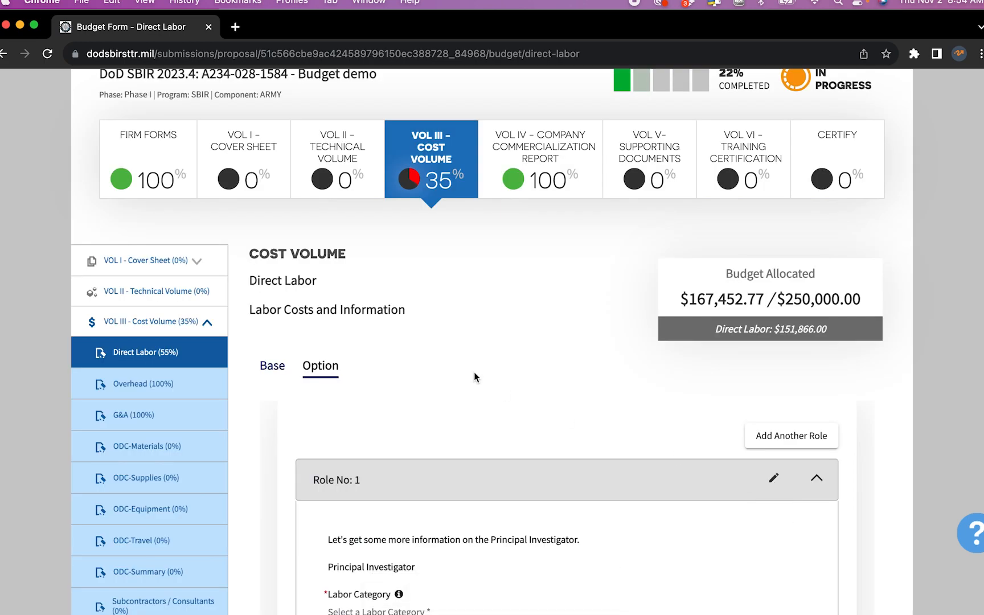
Add a second labor role named Engineer, marked as not key personnel
{"action": "scroll", "coordinate": [474, 377], "scroll_direction": "down", "scroll_amount": 3}
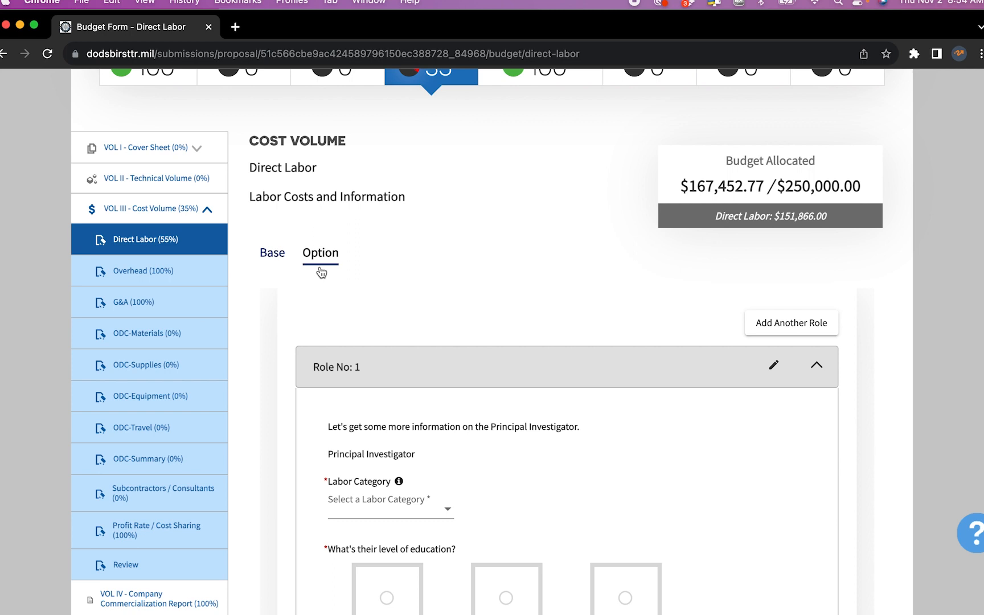
{"action": "scroll", "coordinate": [610, 279], "scroll_direction": "down", "scroll_amount": 3}
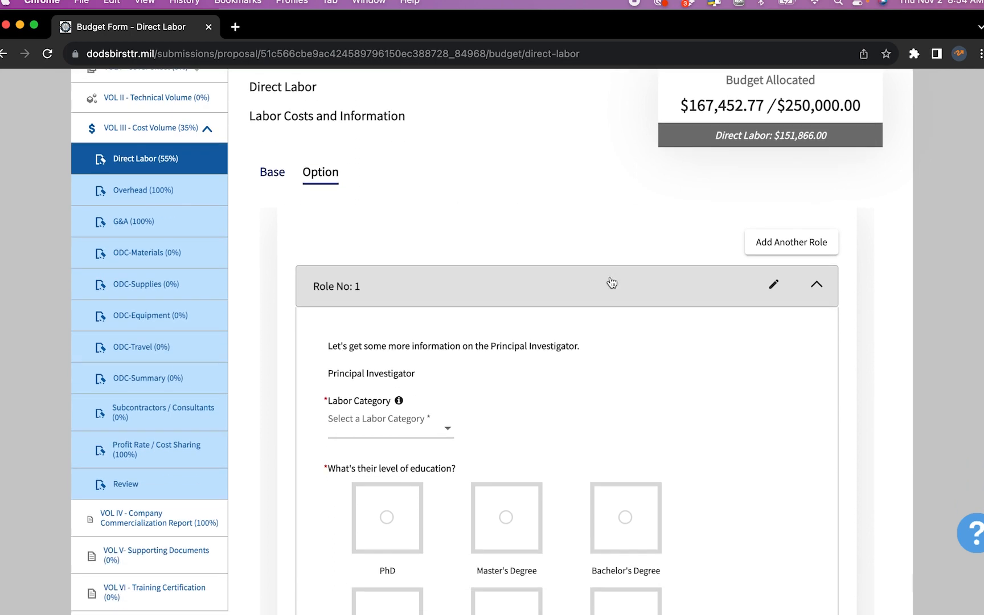
{"action": "left_click", "coordinate": [790, 251]}
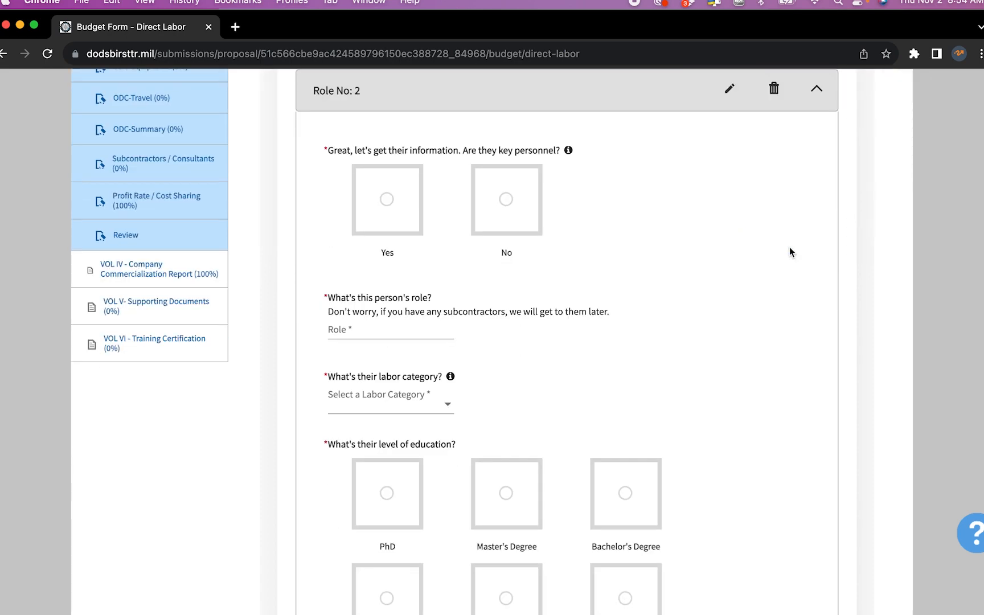
{"action": "left_click", "coordinate": [506, 200]}
{"action": "scroll", "coordinate": [506, 204], "scroll_direction": "down", "scroll_amount": 2}
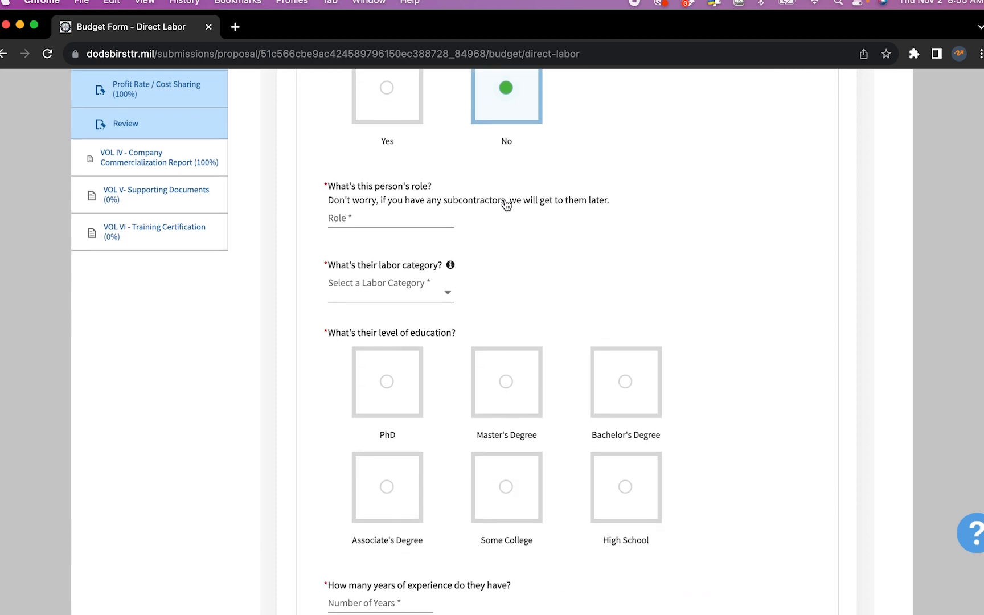
{"action": "left_click", "coordinate": [422, 216]}
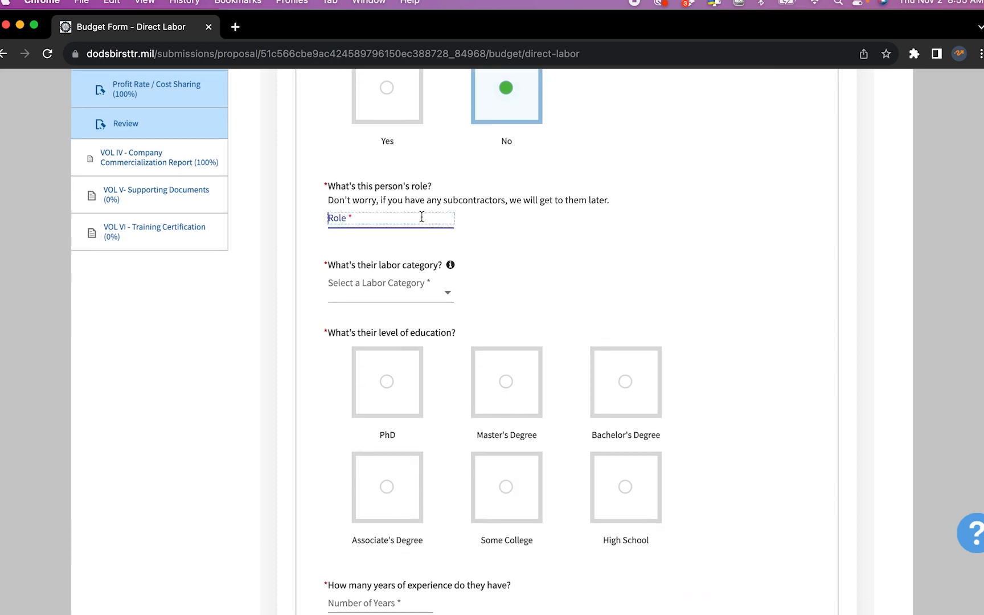
{"action": "type", "text": "Engineer"}
Set the labor category to Electronics Engineer and education to Bachelor's Degree
{"action": "left_click", "coordinate": [448, 295]}
{"action": "scroll", "coordinate": [433, 380], "scroll_direction": "down", "scroll_amount": 3}
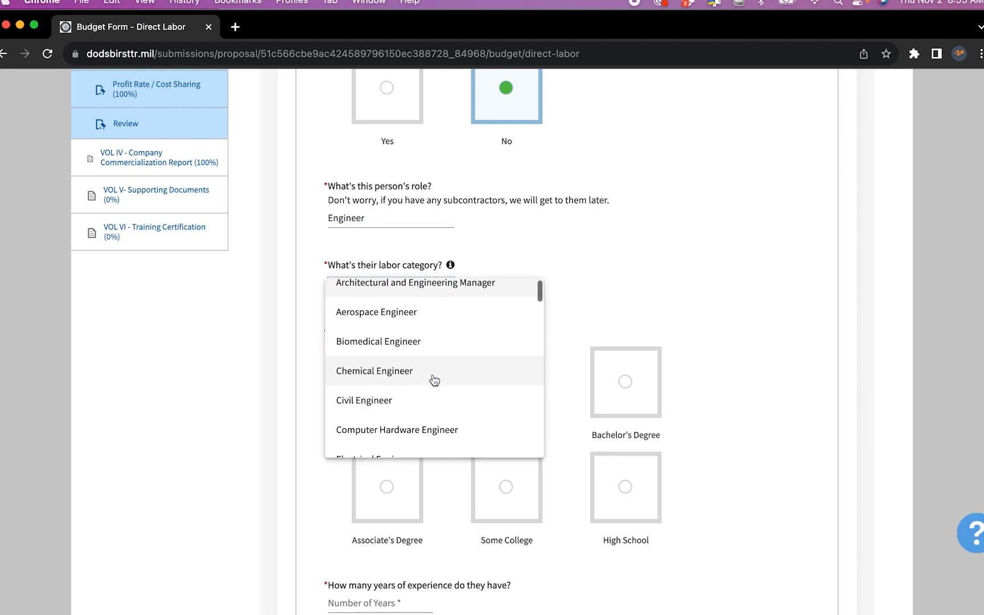
{"action": "scroll", "coordinate": [434, 381], "scroll_direction": "down", "scroll_amount": 4}
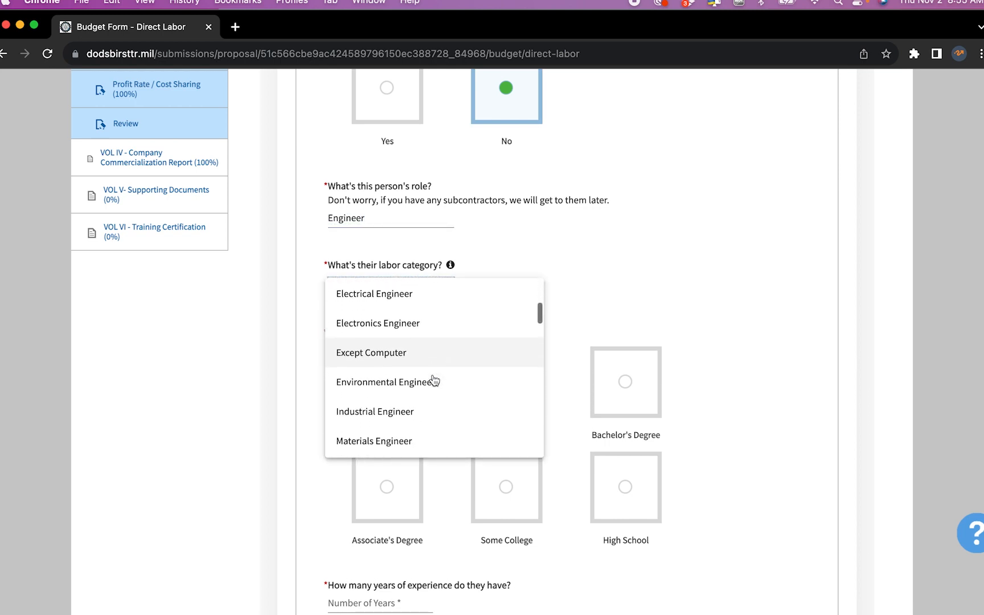
{"action": "left_click", "coordinate": [421, 324]}
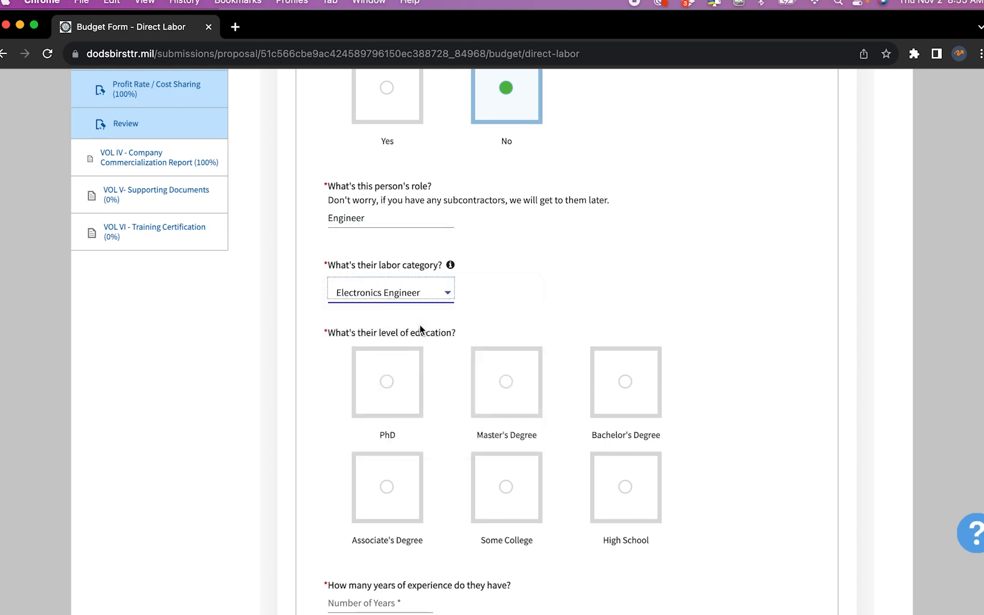
{"action": "left_click", "coordinate": [626, 385]}
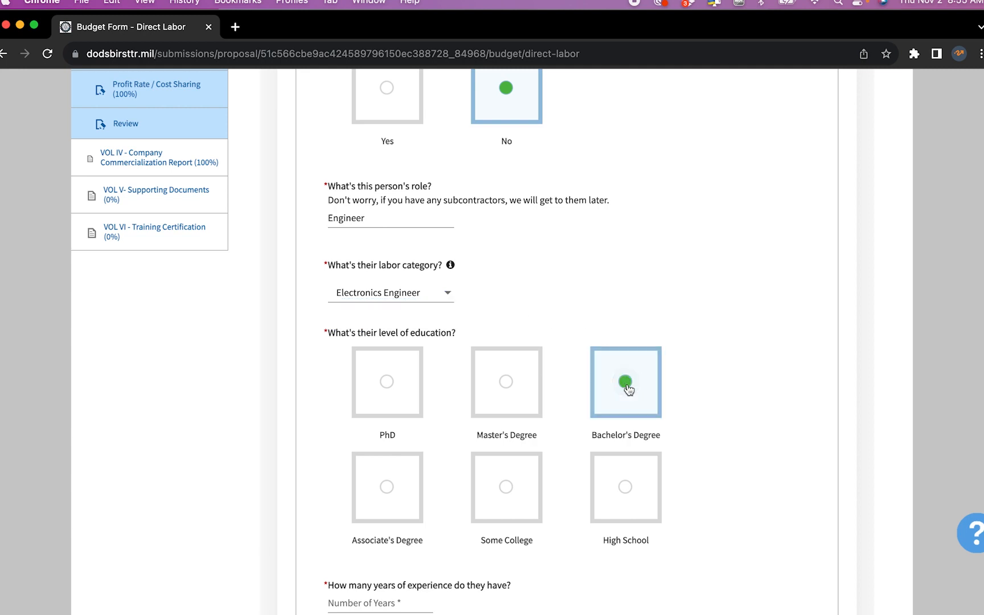
{"action": "scroll", "coordinate": [628, 390], "scroll_direction": "down", "scroll_amount": 3}
{"action": "scroll", "coordinate": [629, 390], "scroll_direction": "down", "scroll_amount": 3}
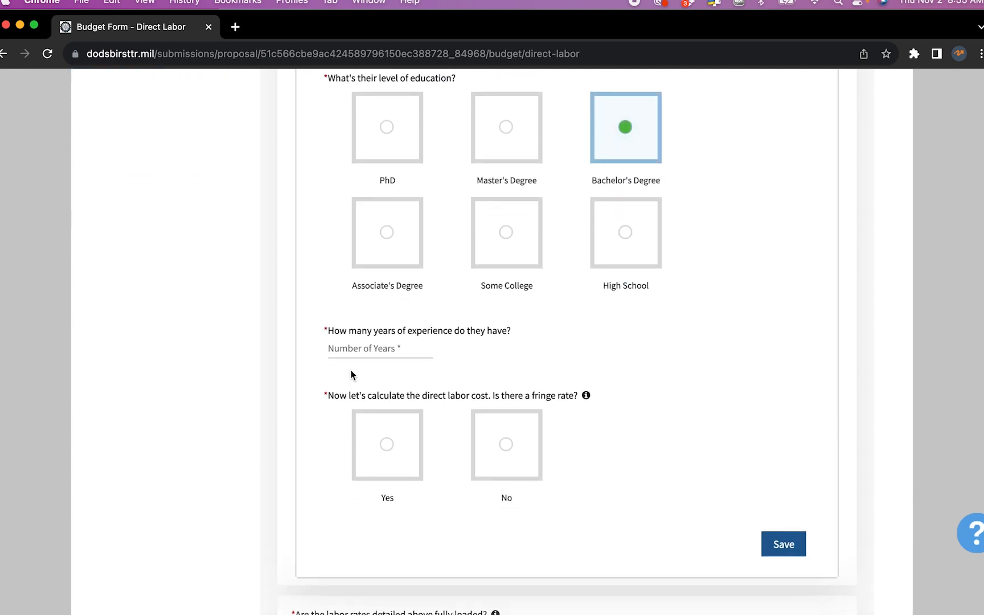
{"action": "left_click", "coordinate": [355, 353]}
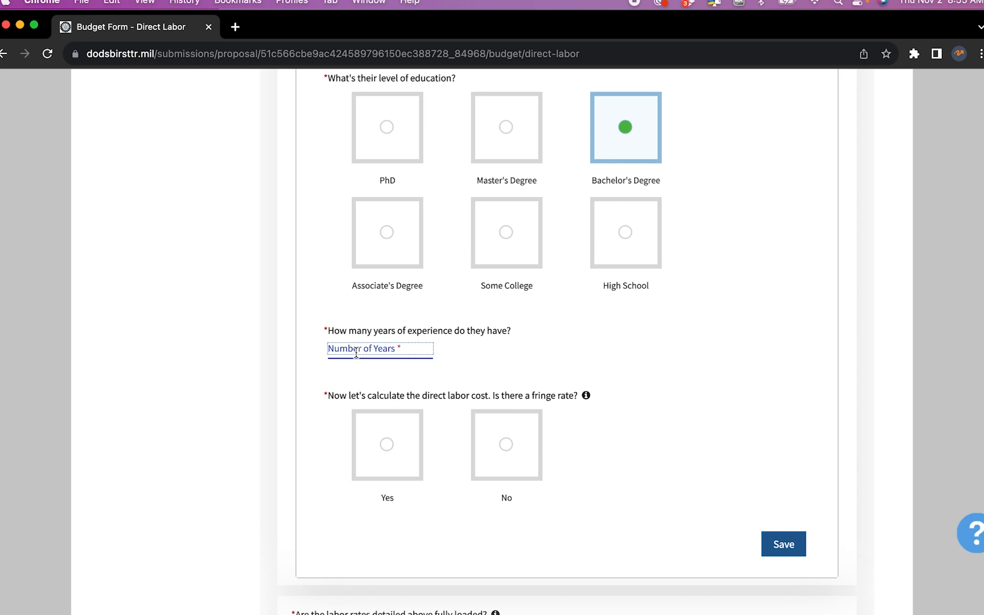
Enter 4 years of experience, indicate a fringe rate applies, and enter 1000 hours
{"action": "type", "text": "4"}
{"action": "left_click", "coordinate": [538, 353]}
{"action": "scroll", "coordinate": [538, 353], "scroll_direction": "down", "scroll_amount": 3}
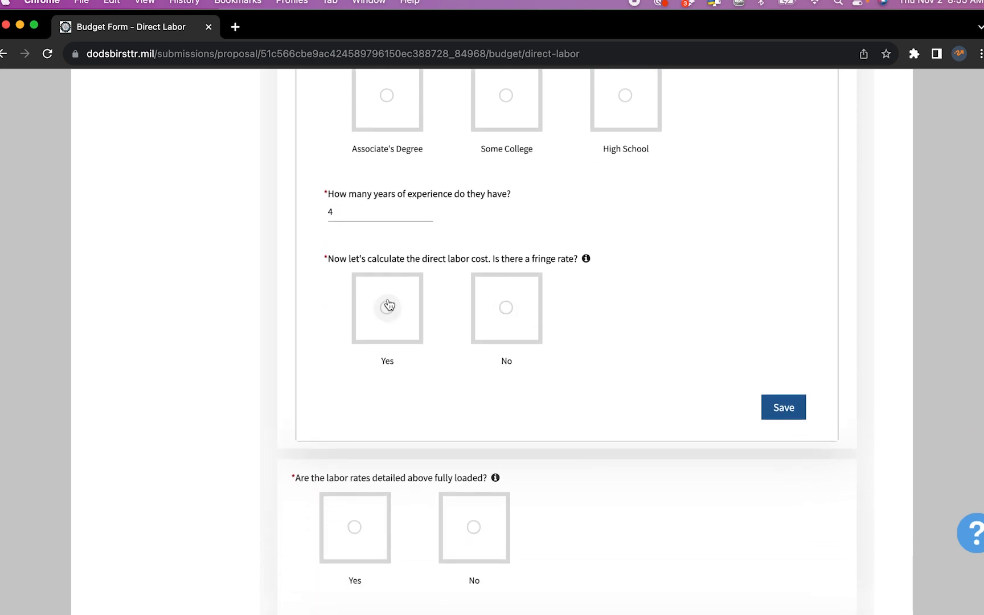
{"action": "left_click", "coordinate": [388, 305]}
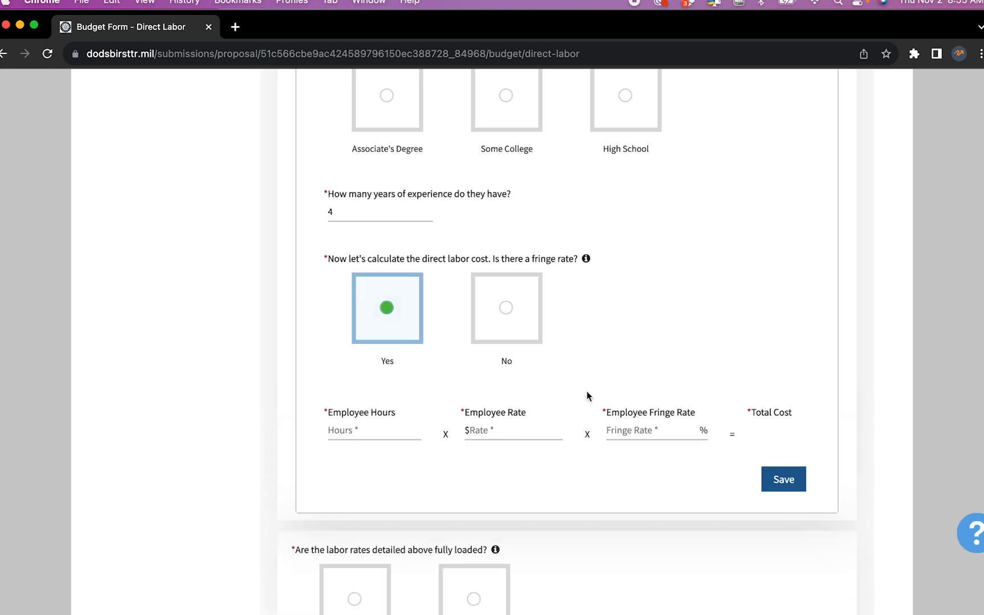
{"action": "key", "text": "super+Tab"}
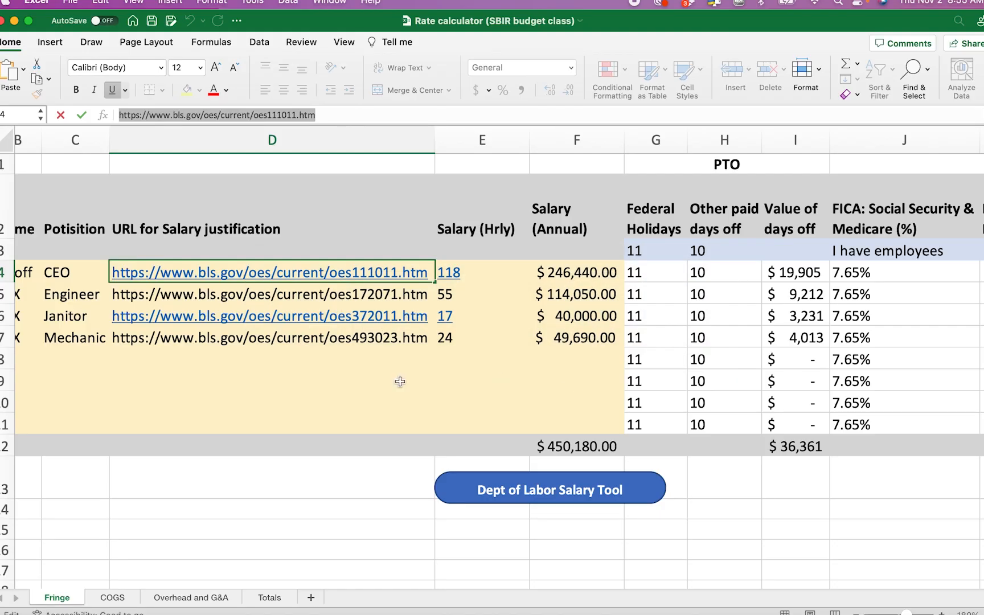
{"action": "scroll", "coordinate": [281, 391], "scroll_direction": "left", "scroll_amount": 3}
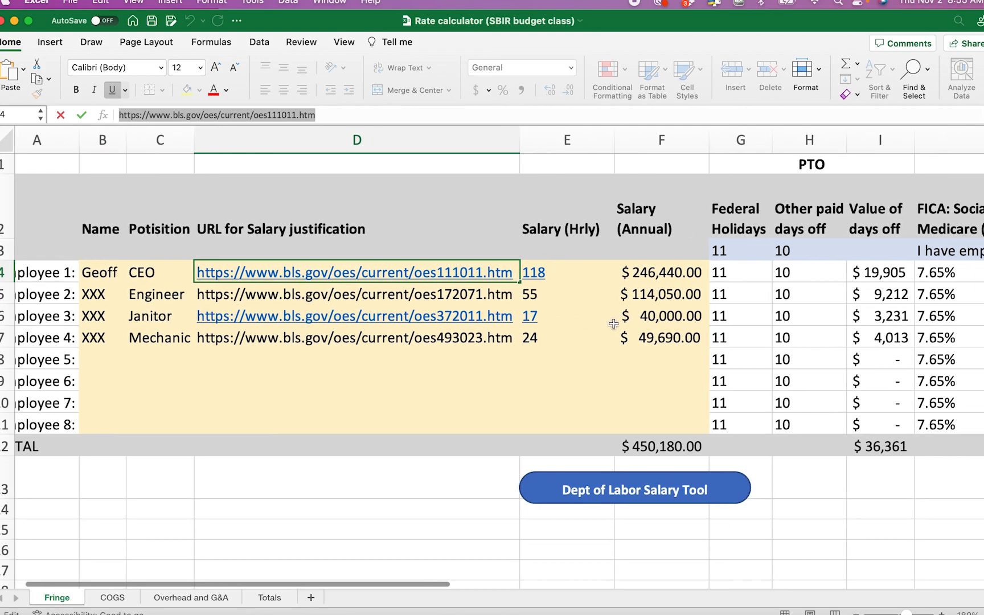
{"action": "left_click", "coordinate": [566, 295]}
{"action": "key", "text": "super+Tab"}
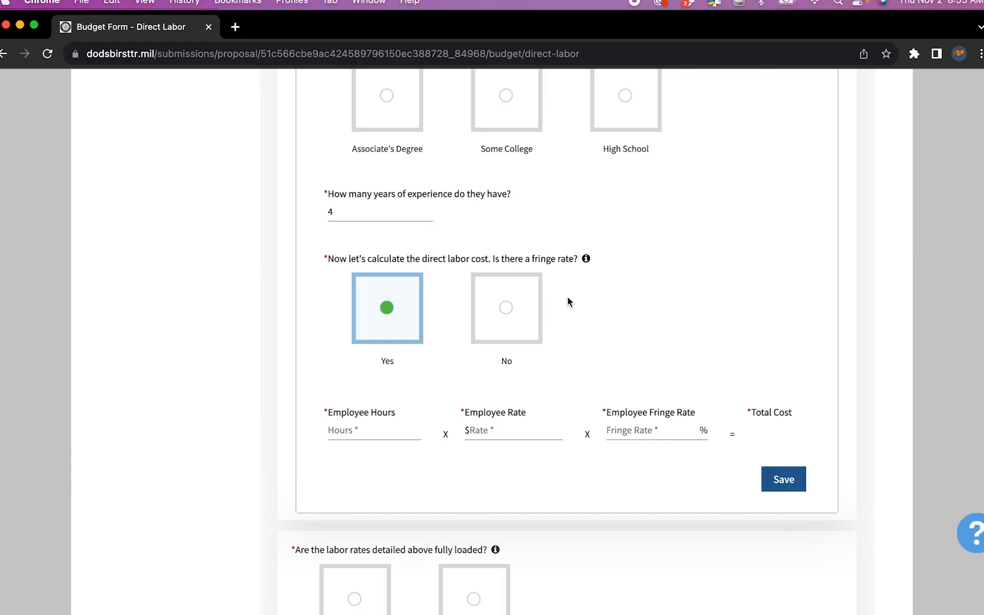
{"action": "left_click", "coordinate": [375, 427]}
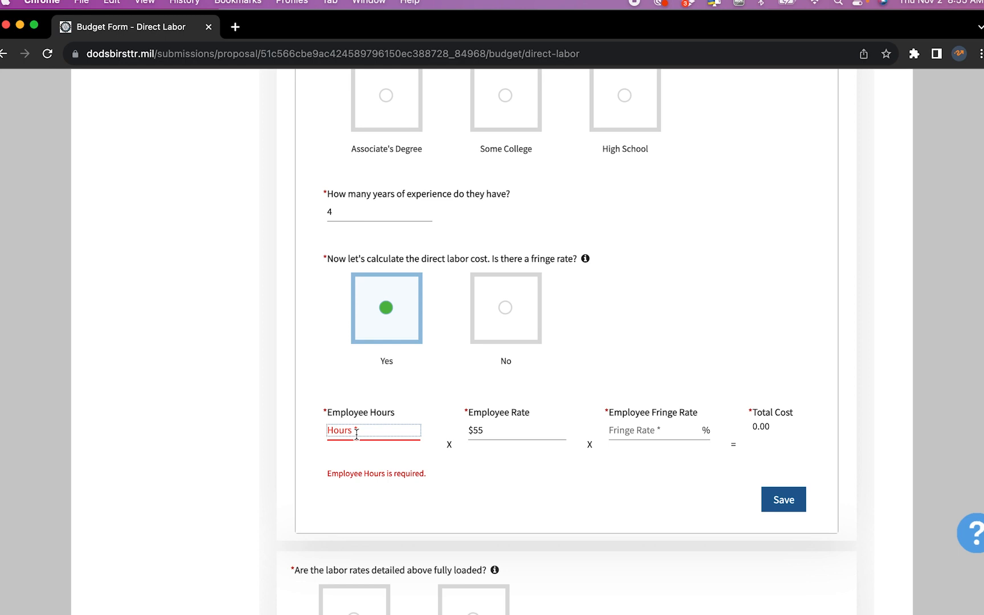
{"action": "type", "text": "1"}
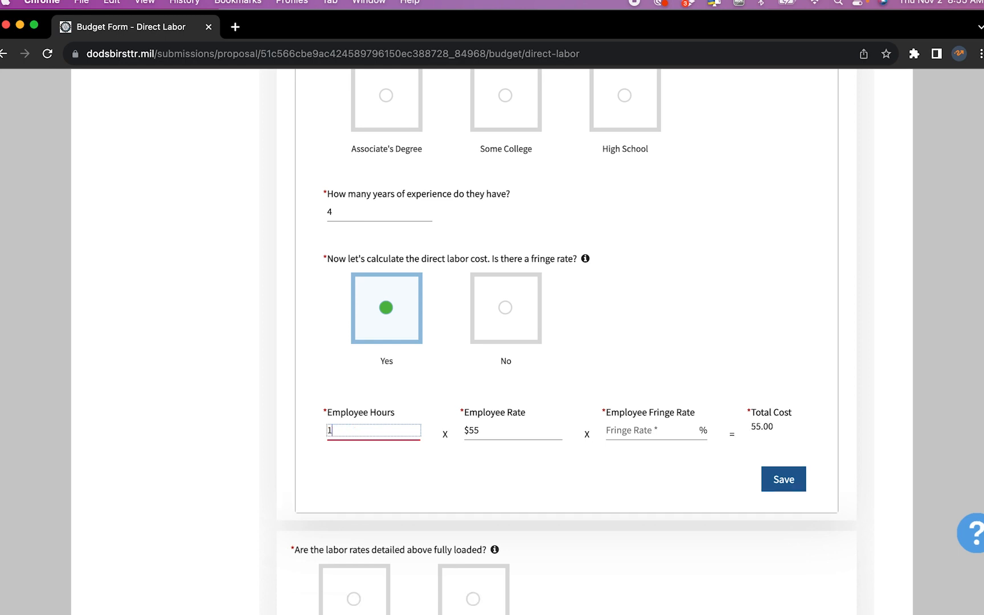
{"action": "type", "text": "000"}
{"action": "key", "text": "Tab"}
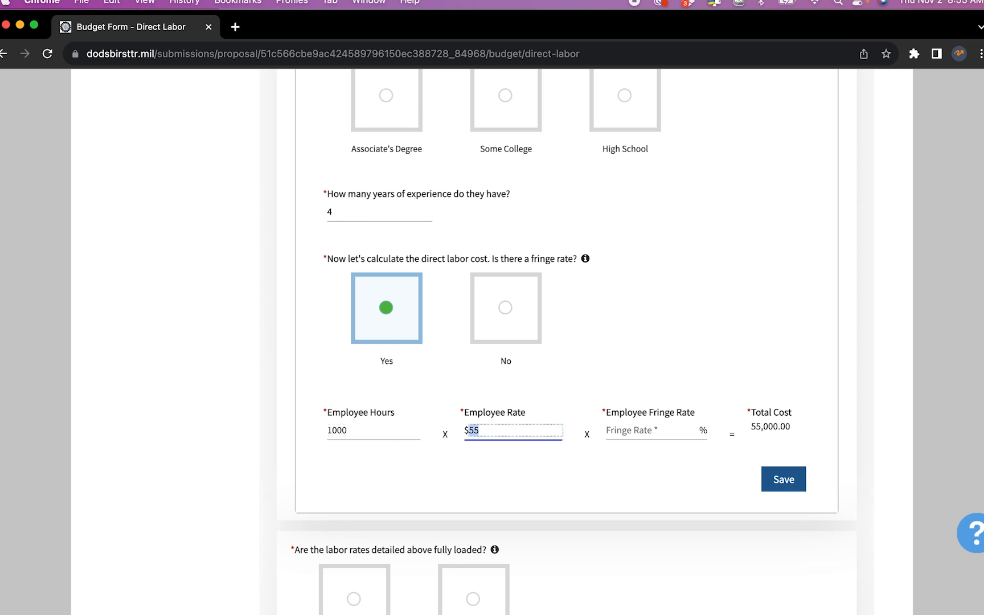
Apply a 17% fringe rate for a 64,350.00 total, save, and mark rates fully loaded
{"action": "key", "text": "super+Tab"}
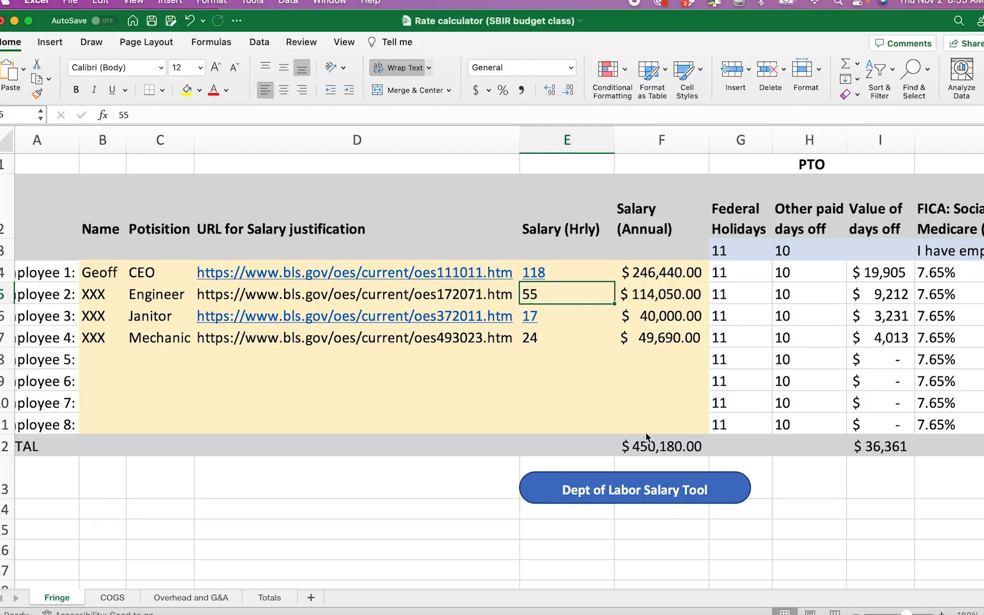
{"action": "scroll", "coordinate": [661, 356], "scroll_direction": "right", "scroll_amount": 15}
{"action": "scroll", "coordinate": [661, 356], "scroll_direction": "right", "scroll_amount": 5}
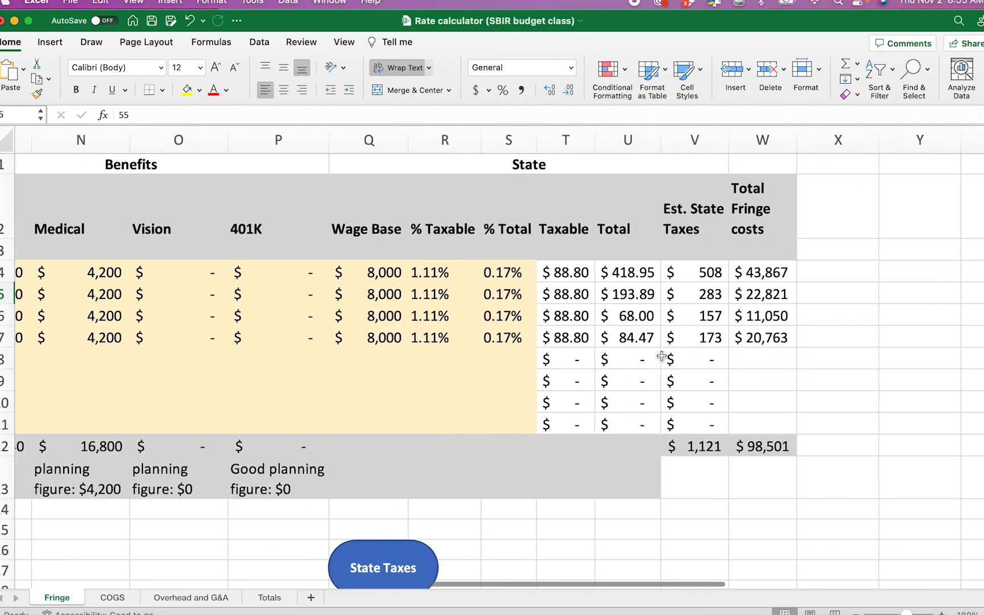
{"action": "left_click", "coordinate": [526, 296]}
{"action": "key", "text": "super+Tab"}
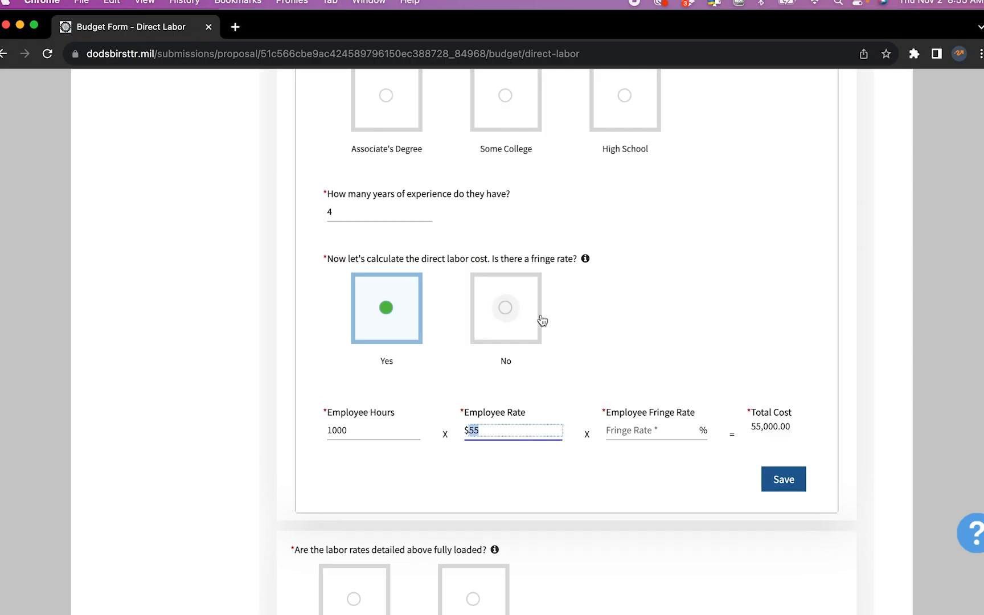
{"action": "left_click", "coordinate": [671, 434]}
{"action": "type", "text": "17"}
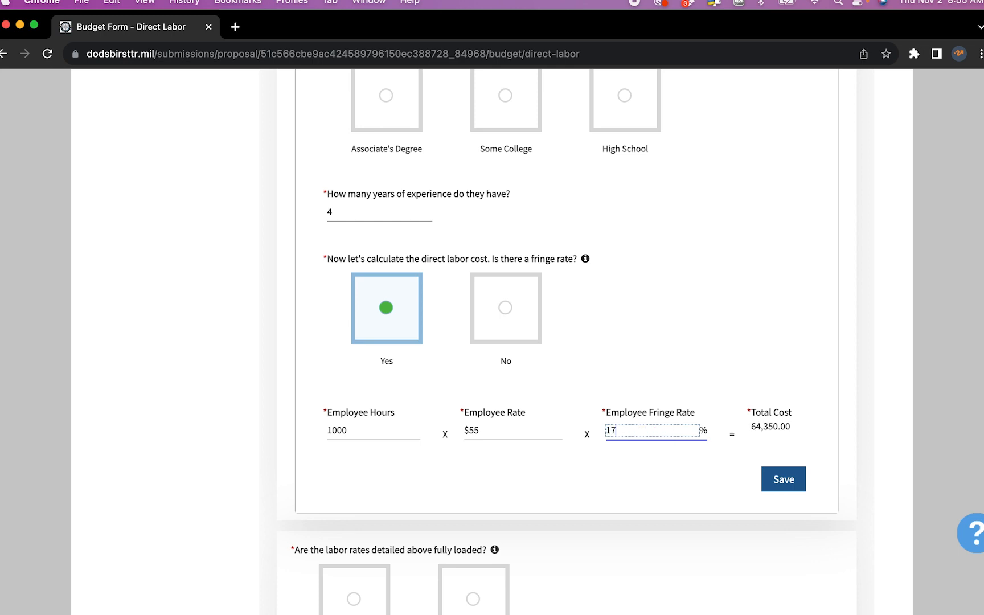
{"action": "left_click", "coordinate": [783, 480]}
{"action": "scroll", "coordinate": [782, 485], "scroll_direction": "down", "scroll_amount": 3}
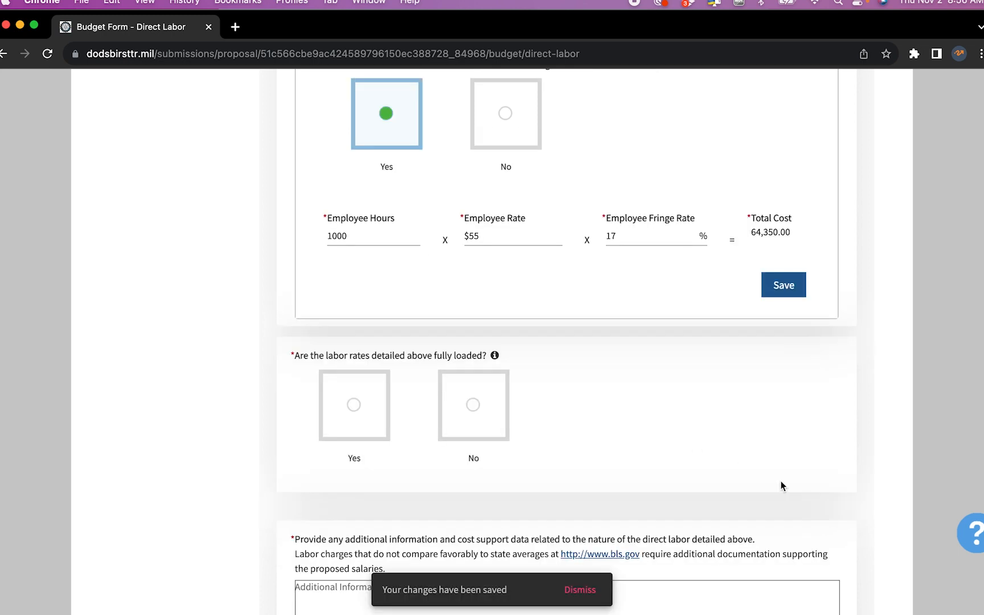
{"action": "left_click", "coordinate": [353, 406]}
{"action": "scroll", "coordinate": [370, 399], "scroll_direction": "down", "scroll_amount": 4}
Explain the costs as 'days off, benefits, taxes'
{"action": "left_click", "coordinate": [417, 374]}
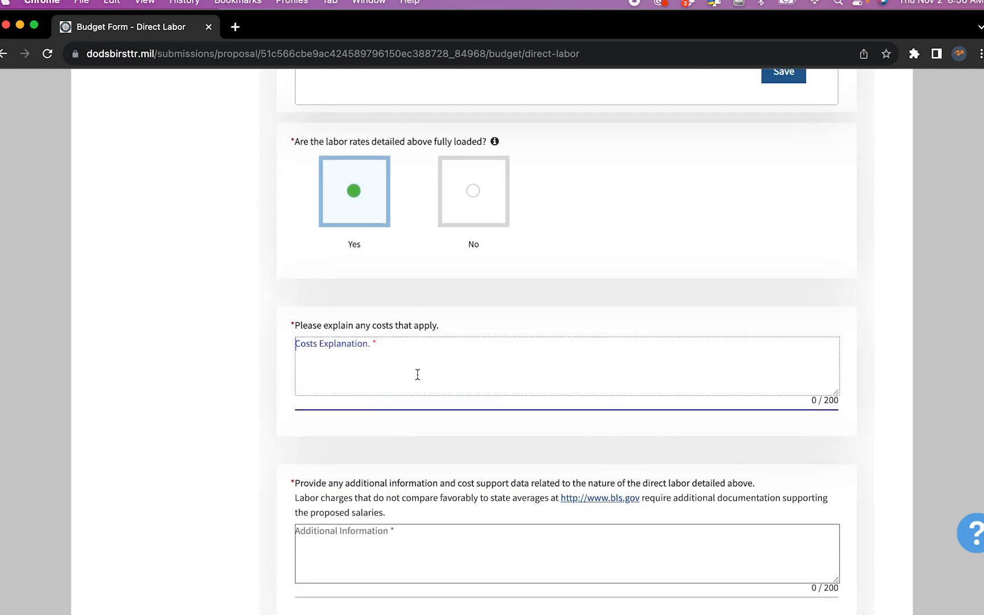
{"action": "type", "text": "days off, benefits, taxes"}
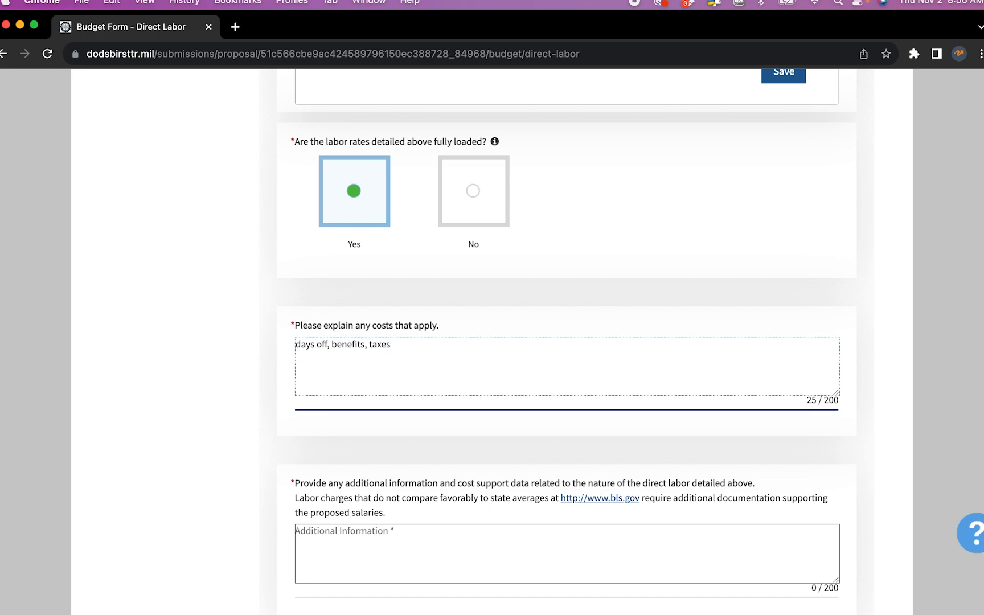
{"action": "scroll", "coordinate": [437, 345], "scroll_direction": "down", "scroll_amount": 3}
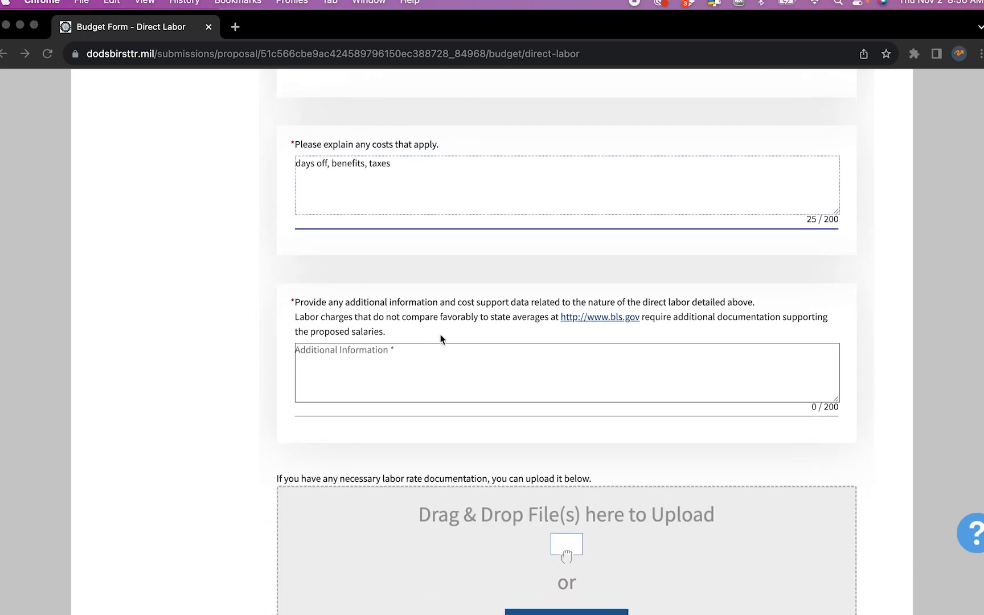
Paste the engineer's BLS salary link into Additional Information and save the labor form
{"action": "key", "text": "super+Tab"}
{"action": "key", "text": "Left"}
{"action": "key", "text": "Left"}
{"action": "key", "text": "Left"}
{"action": "key", "text": "Left"}
{"action": "key", "text": "Left"}
{"action": "key", "text": "Left"}
{"action": "key", "text": "Left"}
{"action": "key", "text": "Left"}
{"action": "key", "text": "Left"}
{"action": "key", "text": "Left"}
{"action": "key", "text": "Left"}
{"action": "key", "text": "Left"}
{"action": "key", "text": "Left"}
{"action": "key", "text": "Left"}
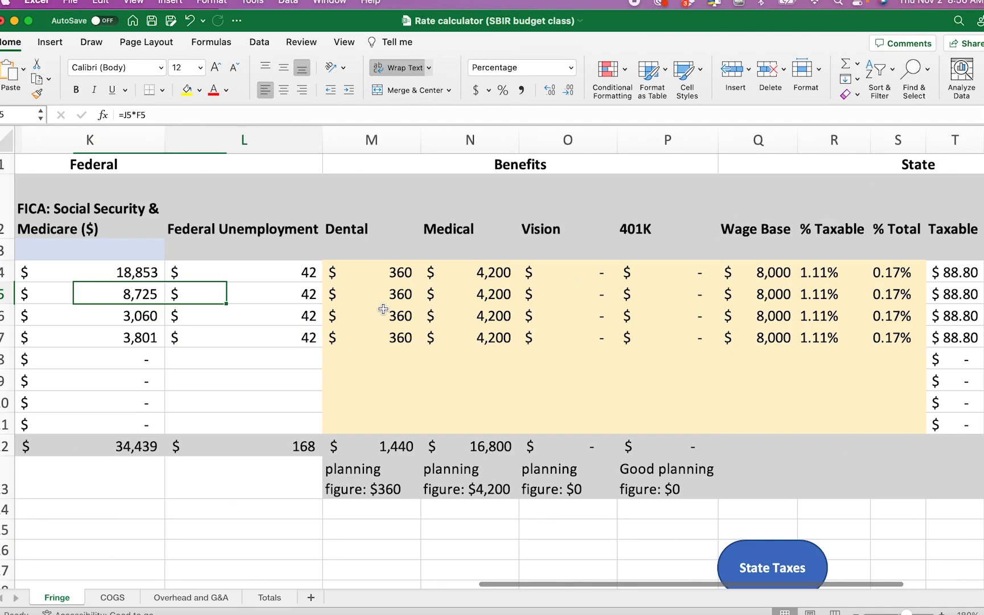
{"action": "key", "text": "Left"}
{"action": "key", "text": "Left"}
{"action": "key", "text": "Left"}
{"action": "key", "text": "Left"}
{"action": "key", "text": "Right"}
{"action": "key", "text": "Right"}
{"action": "key", "text": "Right"}
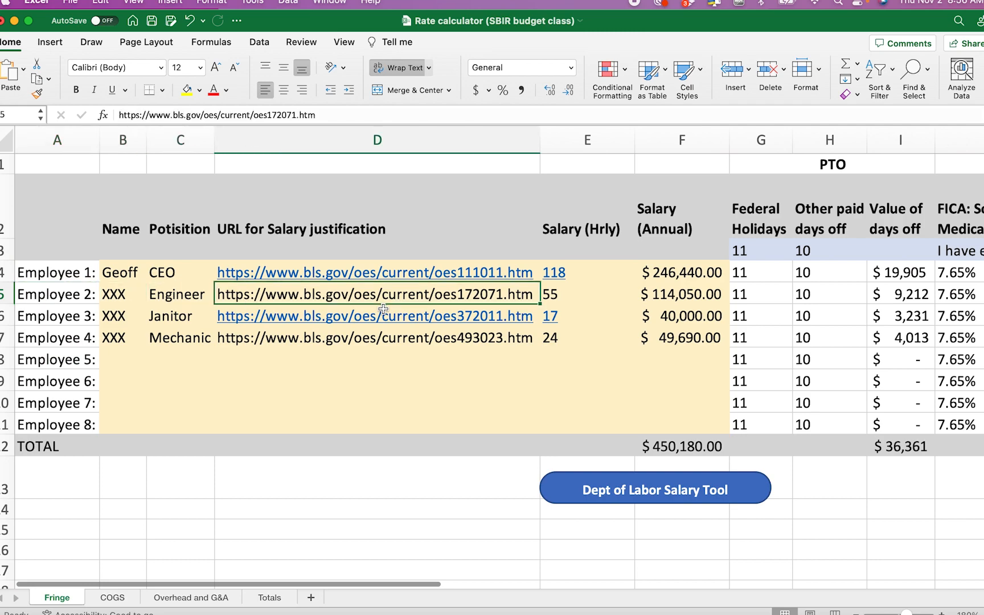
{"action": "key", "text": "super+c"}
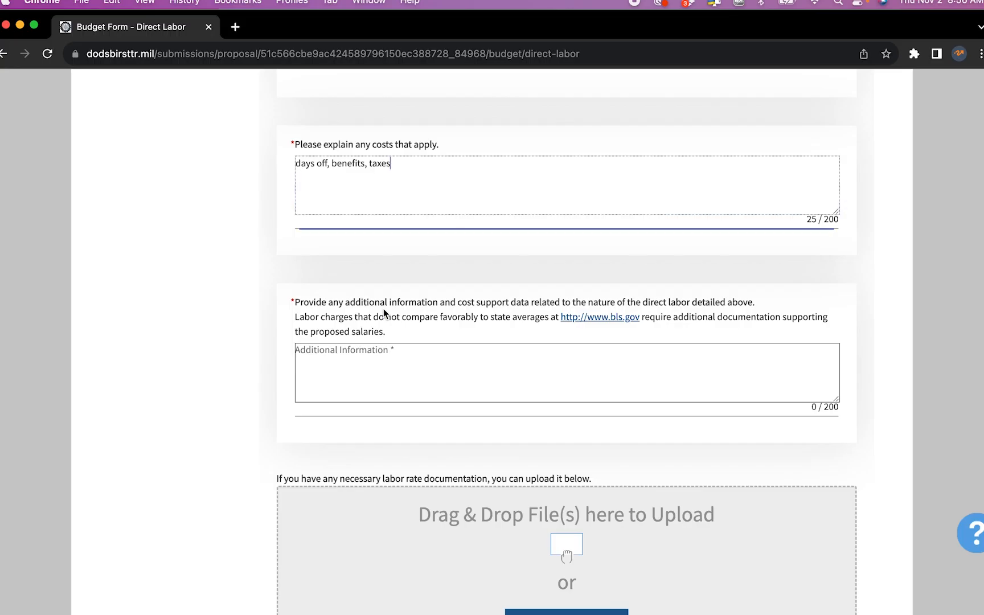
{"action": "left_click", "coordinate": [461, 369]}
{"action": "key", "text": "super+v"}
{"action": "scroll", "coordinate": [461, 370], "scroll_direction": "down", "scroll_amount": 1}
{"action": "scroll", "coordinate": [460, 369], "scroll_direction": "down", "scroll_amount": 5}
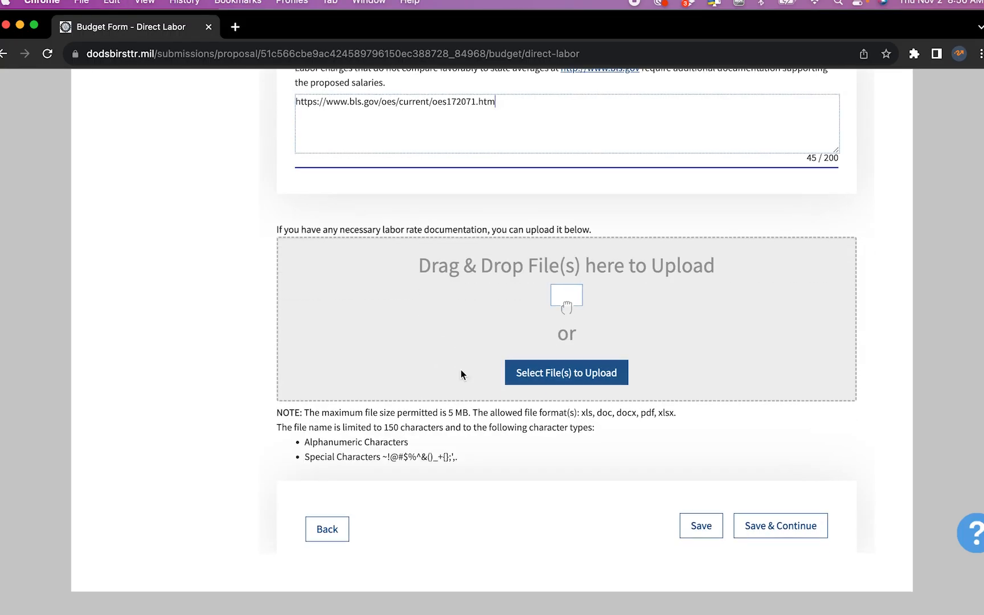
{"action": "left_click", "coordinate": [778, 532]}
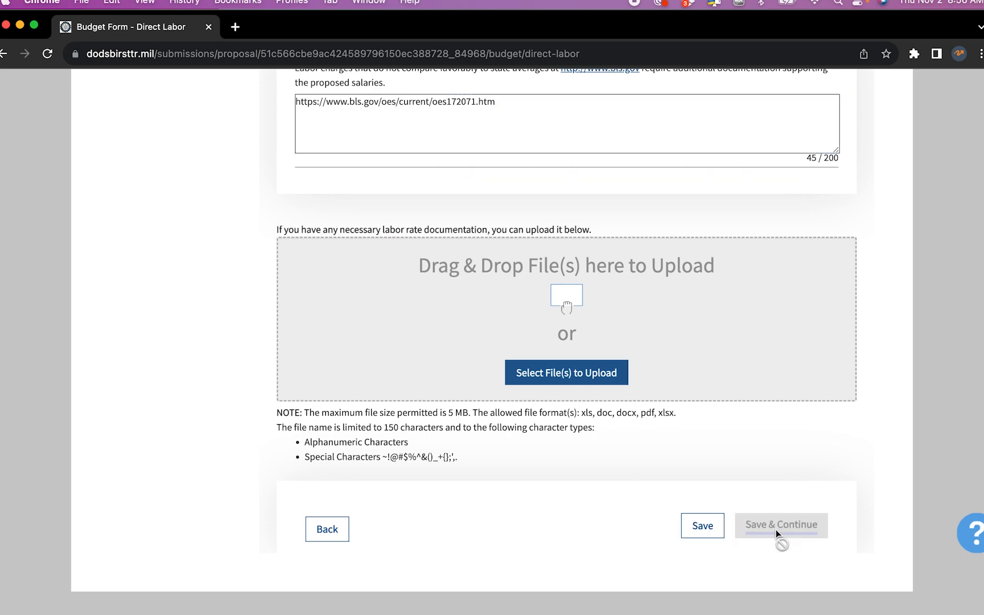
{"action": "scroll", "coordinate": [585, 433], "scroll_direction": "down", "scroll_amount": 5}
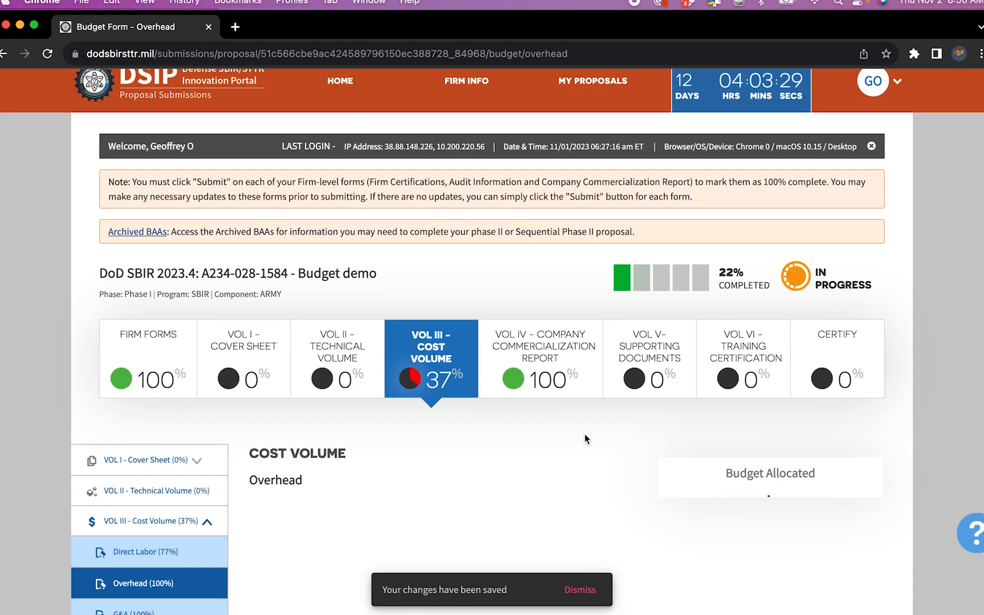
{"action": "scroll", "coordinate": [584, 439], "scroll_direction": "down", "scroll_amount": 5}
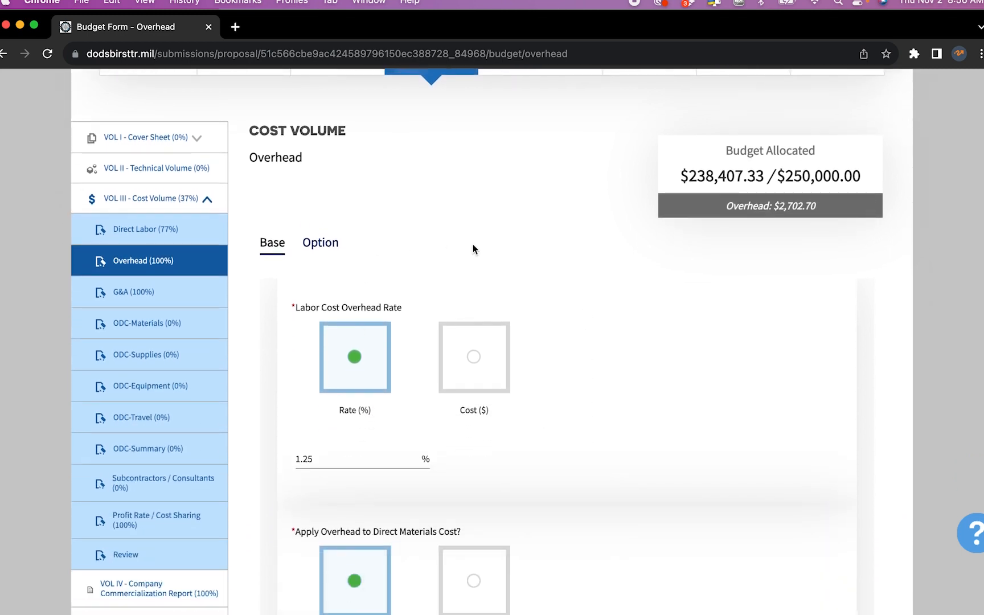
{"action": "scroll", "coordinate": [767, 462], "scroll_direction": "down", "scroll_amount": 15}
Save the Overhead form and continue to the next budget page
{"action": "left_click", "coordinate": [788, 491]}
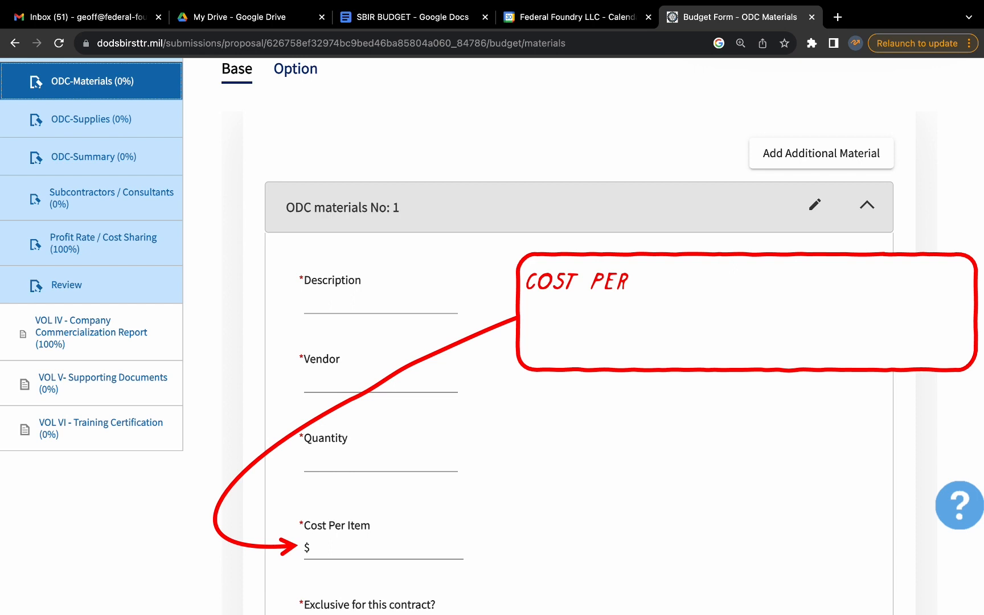
{"action": "scroll", "coordinate": [492, 336], "scroll_direction": "down", "scroll_amount": 8}
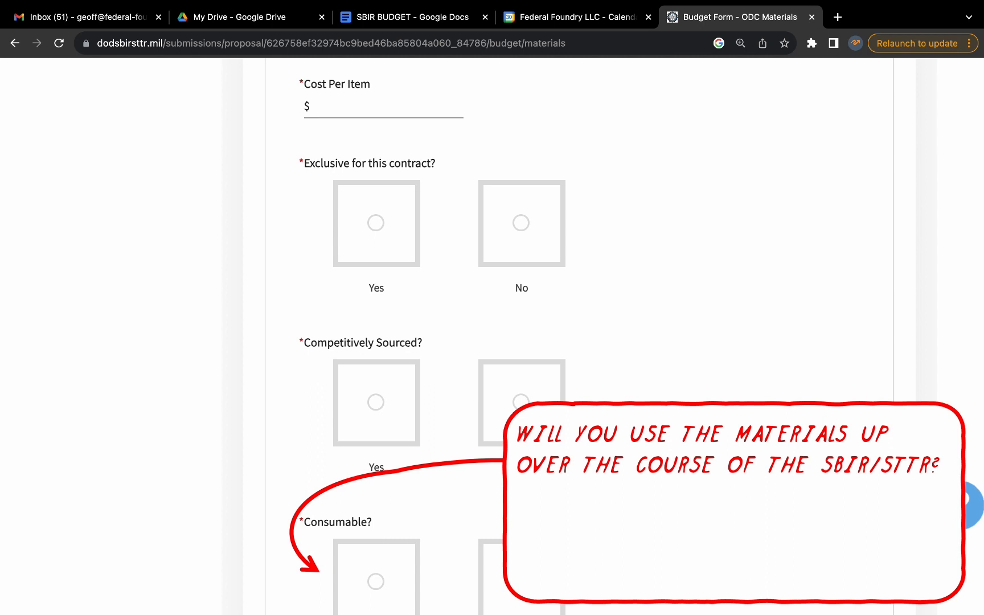
{"action": "scroll", "coordinate": [569, 341], "scroll_direction": "down", "scroll_amount": 8}
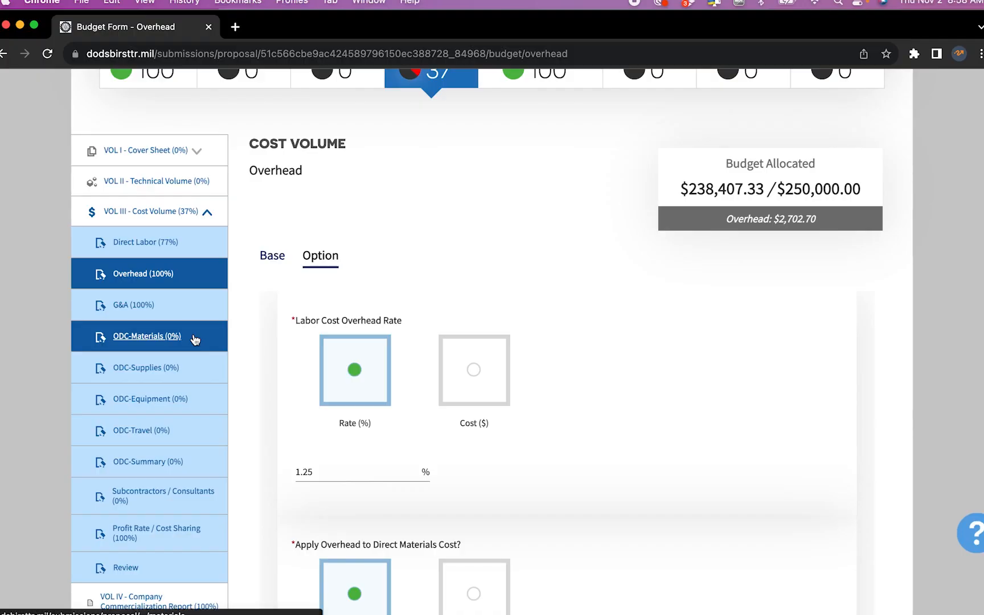
Open the ODC Materials page and look up material costs on the COGS sheet
{"action": "left_click", "coordinate": [195, 340]}
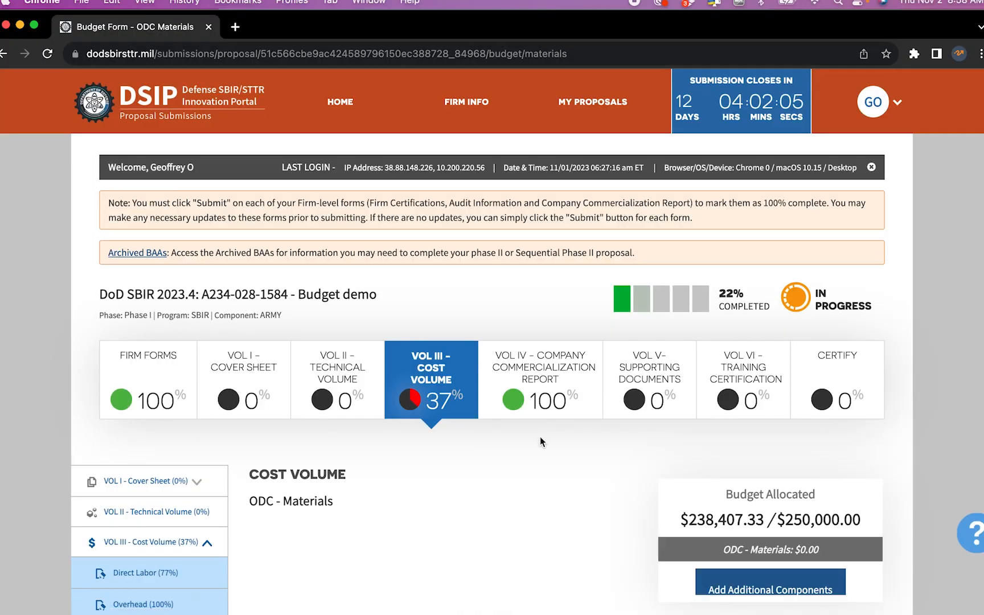
{"action": "scroll", "coordinate": [541, 442], "scroll_direction": "down", "scroll_amount": 1}
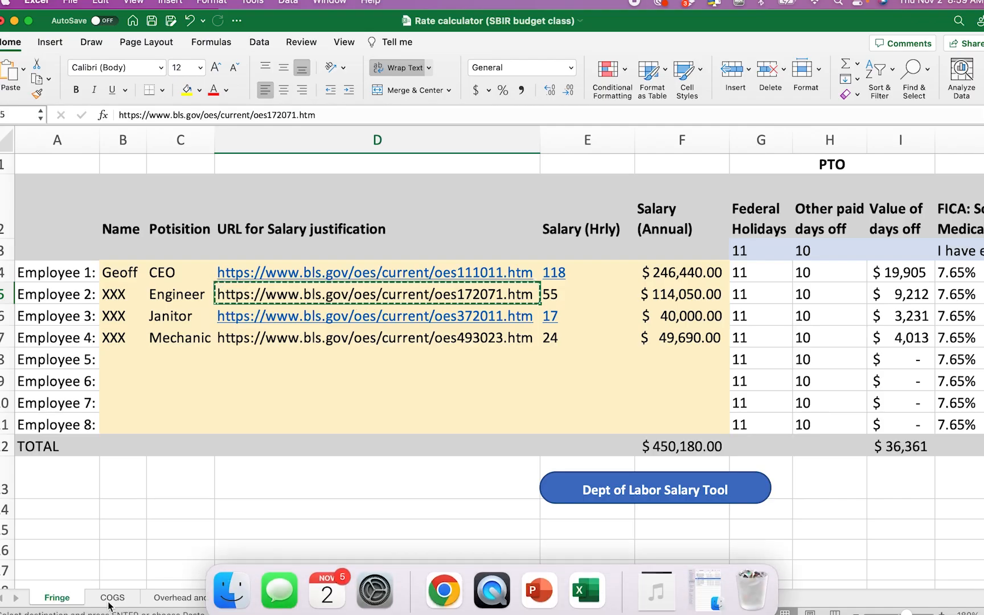
{"action": "left_click", "coordinate": [113, 598]}
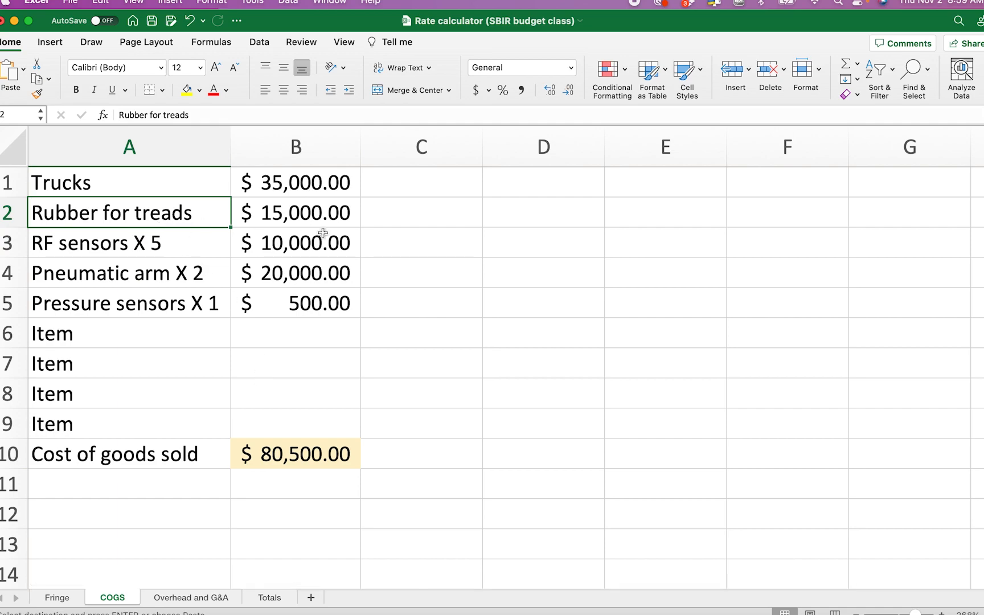
{"action": "key", "text": "ctrl+Up"}
{"action": "left_click", "coordinate": [426, 125]}
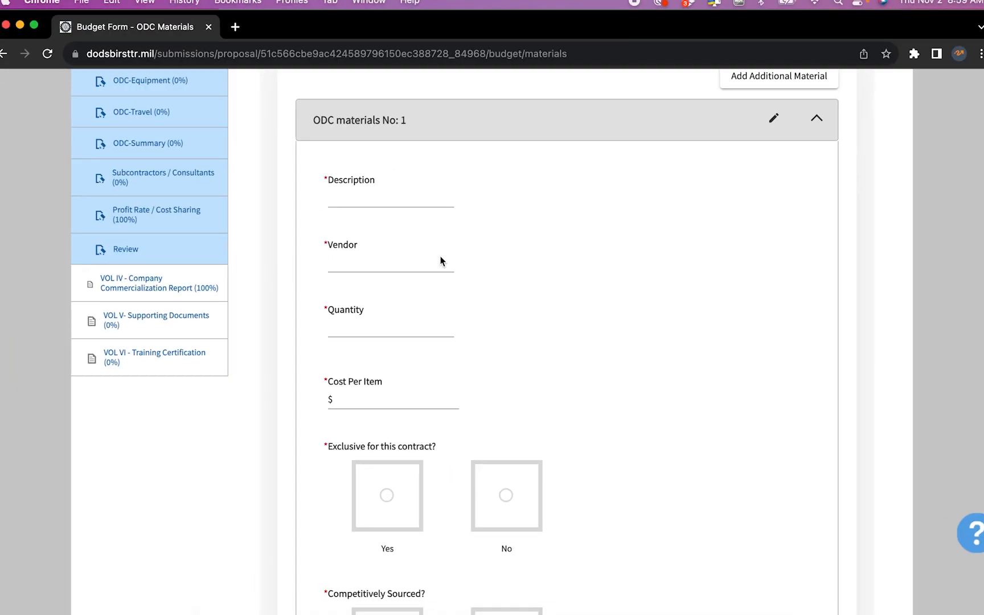
Enter the first material as treads from vendor Atlantic Tread, quantity 2
{"action": "left_click", "coordinate": [396, 198]}
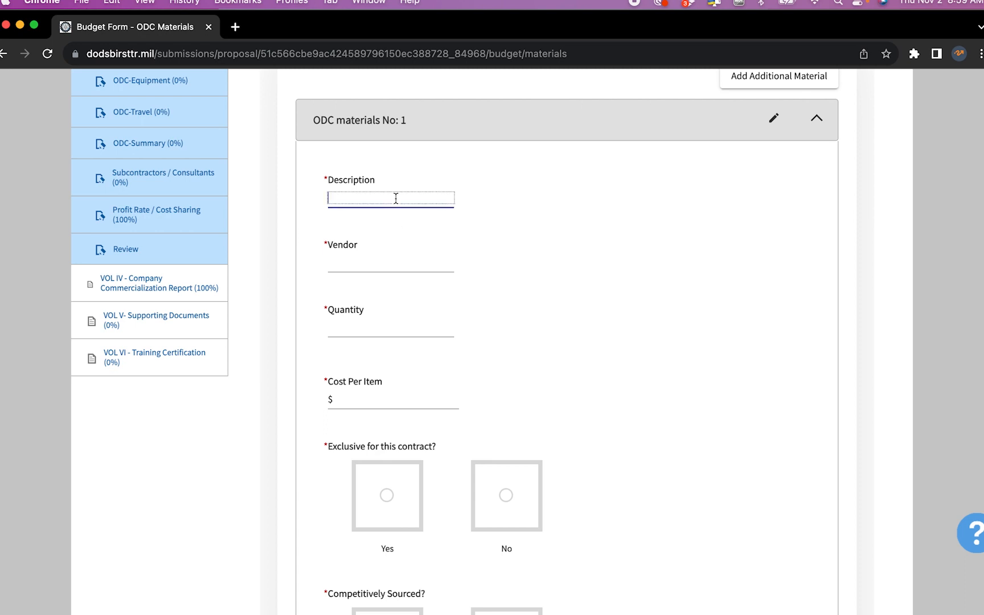
{"action": "type", "text": "treds"}
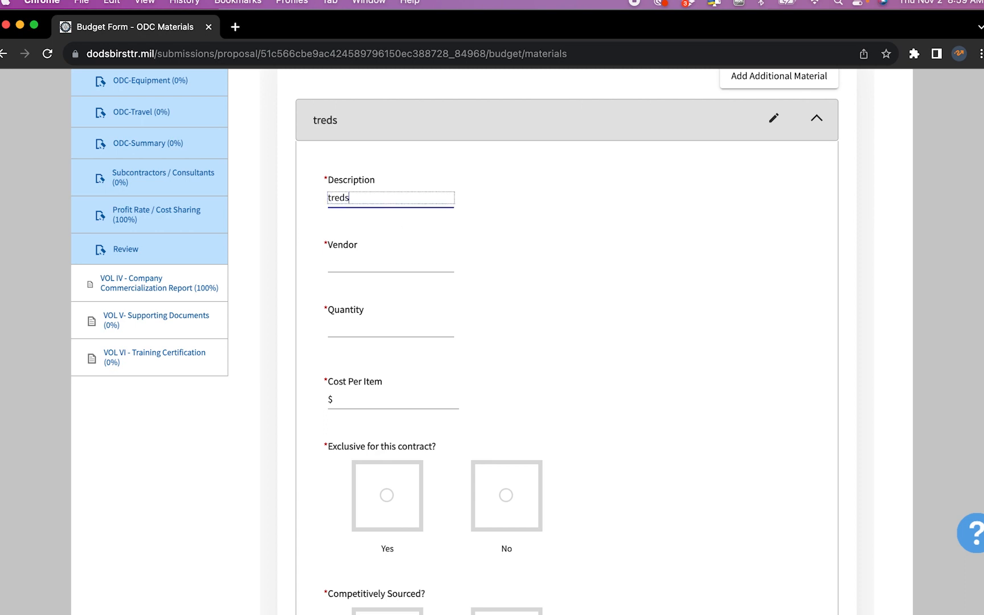
{"action": "key", "text": "BackSpace"}
{"action": "key", "text": "BackSpace"}
{"action": "type", "text": "ads"}
{"action": "left_click", "coordinate": [405, 262]}
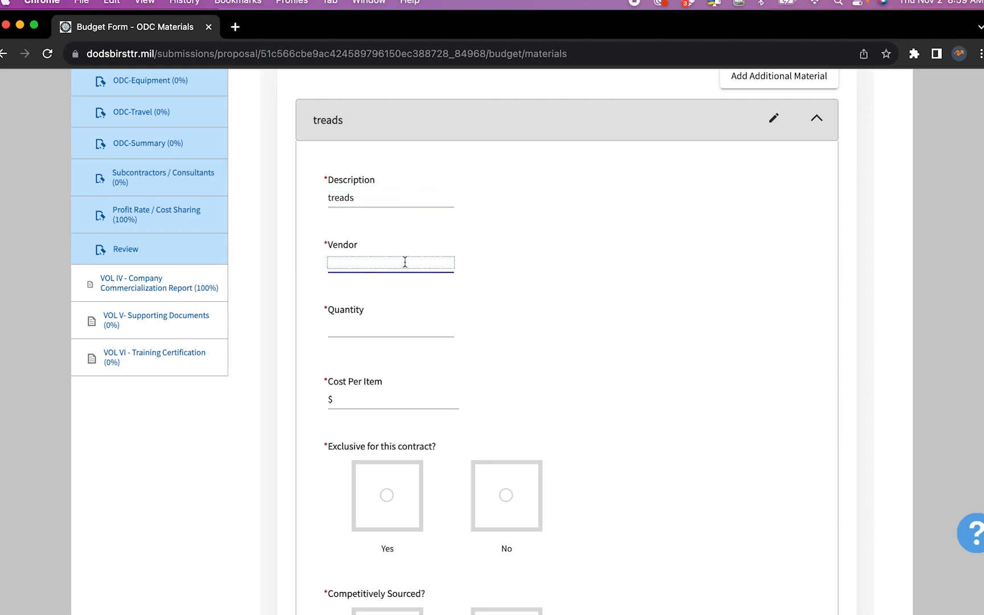
{"action": "type", "text": "Atlantic Tread"}
{"action": "left_click", "coordinate": [417, 331]}
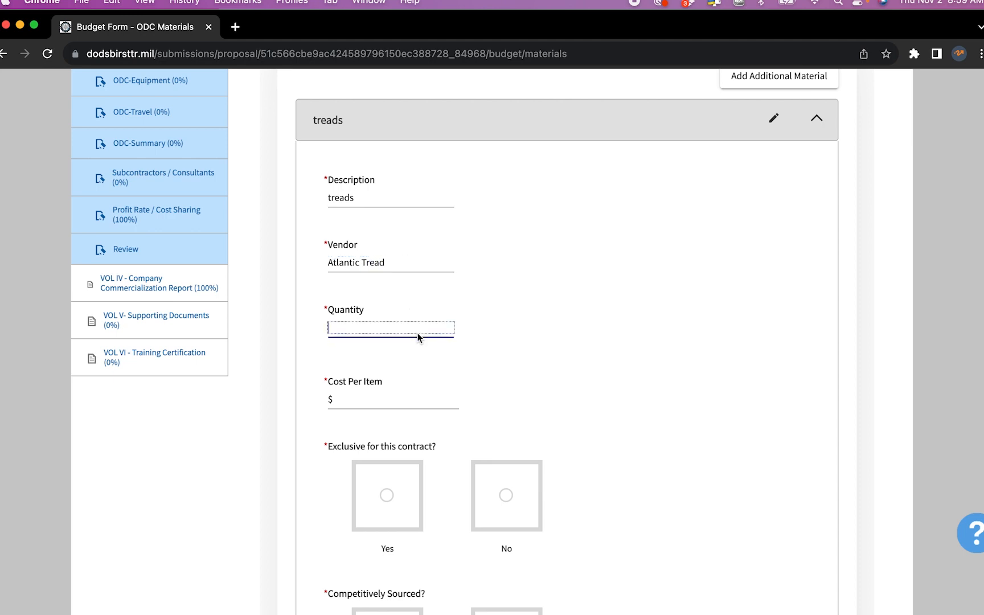
{"action": "type", "text": "2"}
Set the cost per item to 7500, with no comma
{"action": "left_click", "coordinate": [413, 397]}
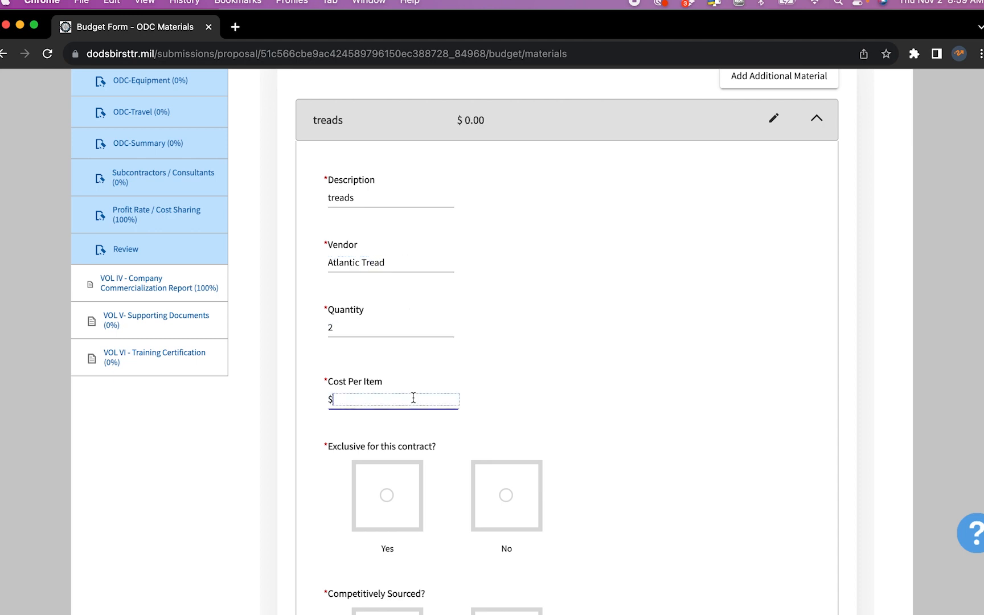
{"action": "type", "text": "7,500"}
{"action": "left_click", "coordinate": [570, 420]}
{"action": "scroll", "coordinate": [570, 423], "scroll_direction": "down", "scroll_amount": 2}
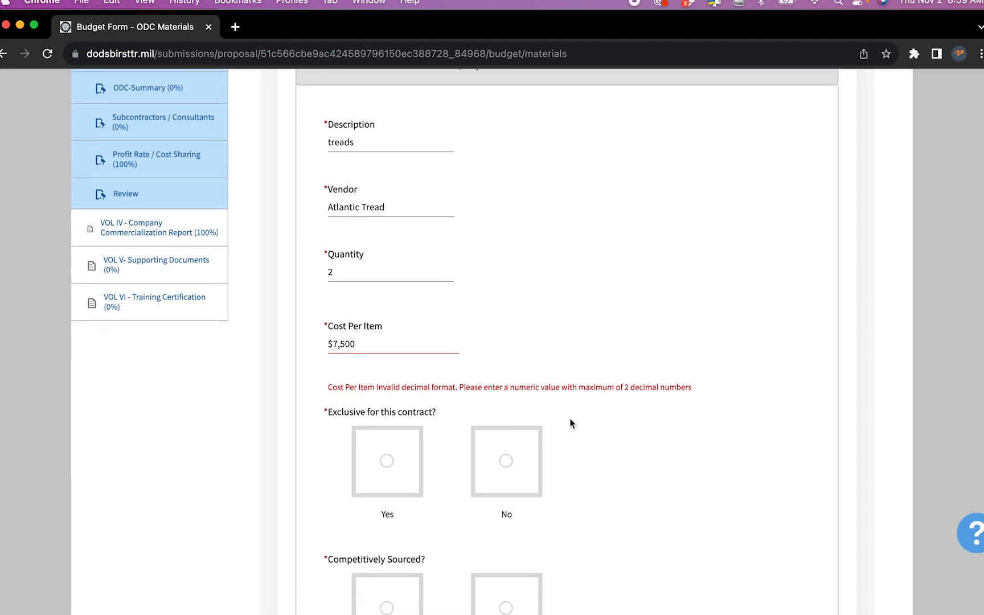
{"action": "left_click", "coordinate": [402, 344]}
{"action": "key", "text": "Left"}
{"action": "key", "text": "Left"}
{"action": "key", "text": "Left"}
{"action": "key", "text": "Left"}
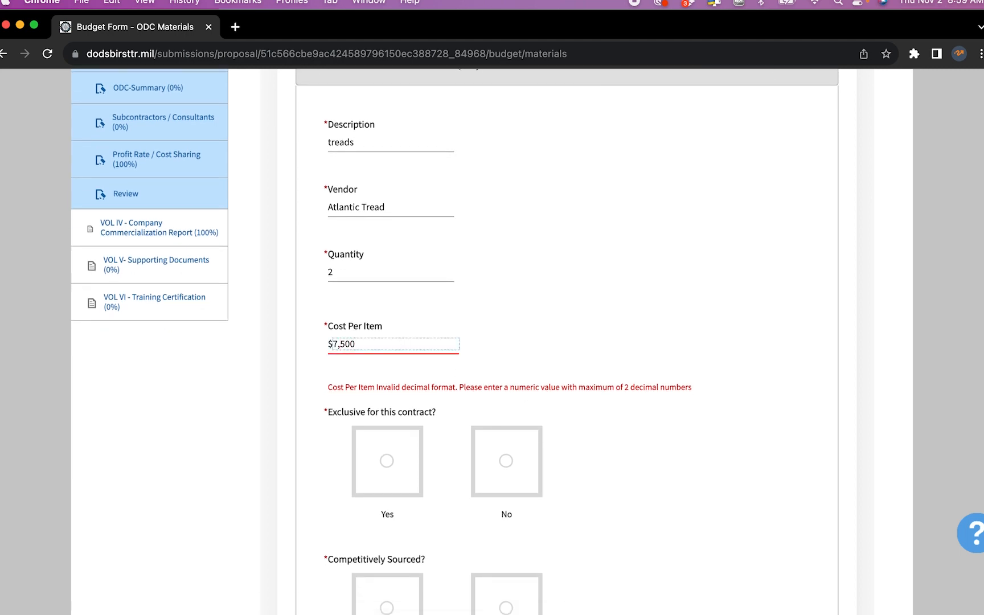
{"action": "key", "text": "Delete"}
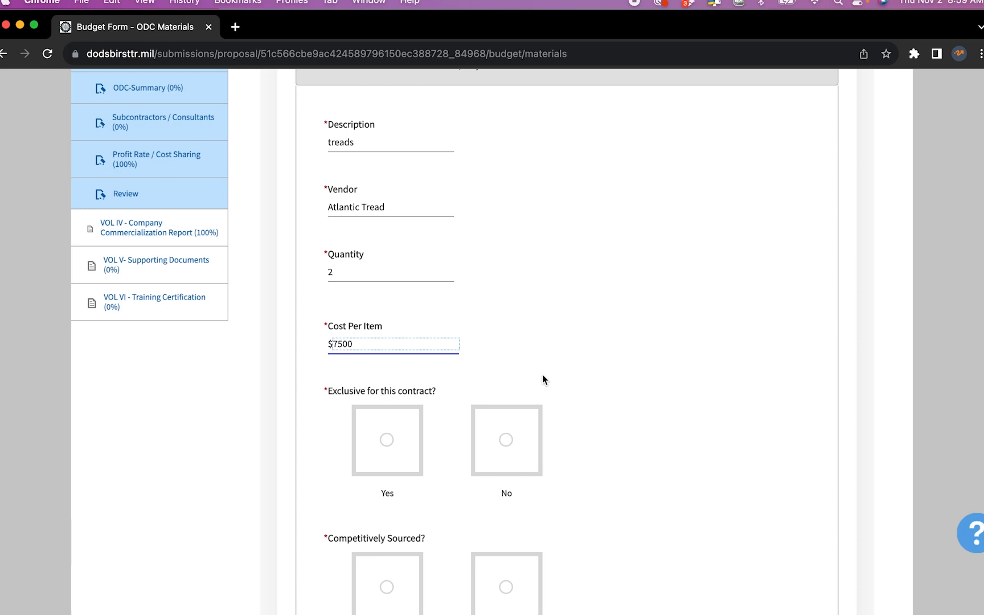
{"action": "left_click", "coordinate": [395, 345]}
{"action": "type", "text": "."}
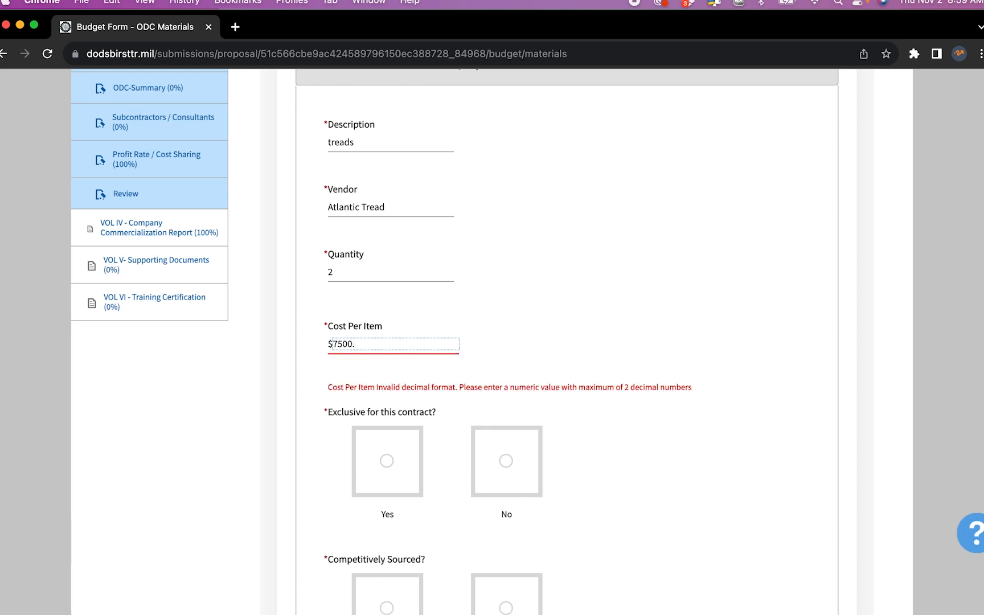
{"action": "type", "text": "75"}
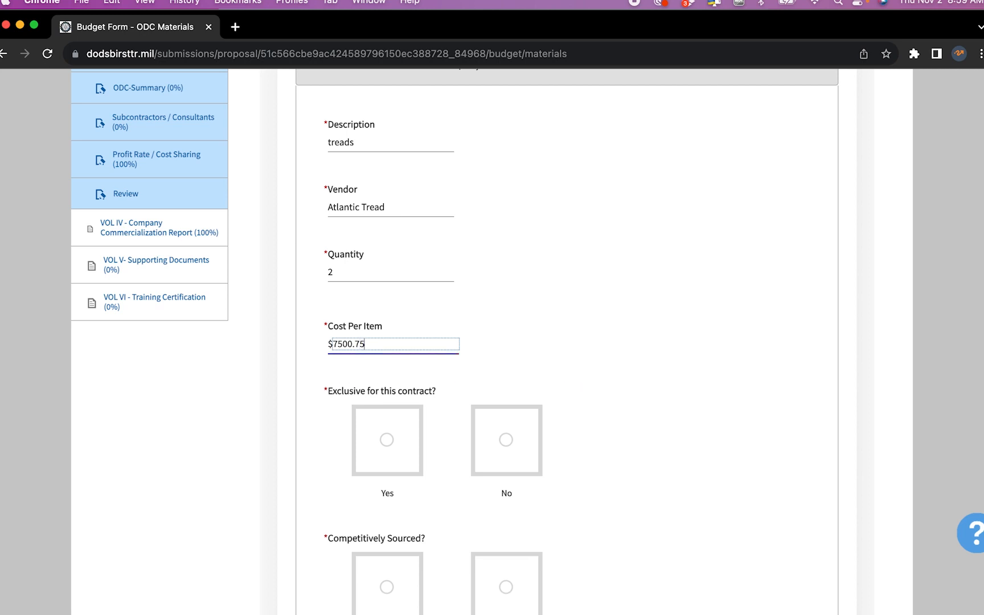
{"action": "key", "text": "BackSpace"}
{"action": "key", "text": "BackSpace"}
{"action": "key", "text": "BackSpace"}
{"action": "left_click", "coordinate": [623, 417]}
{"action": "scroll", "coordinate": [623, 418], "scroll_direction": "down", "scroll_amount": 5}
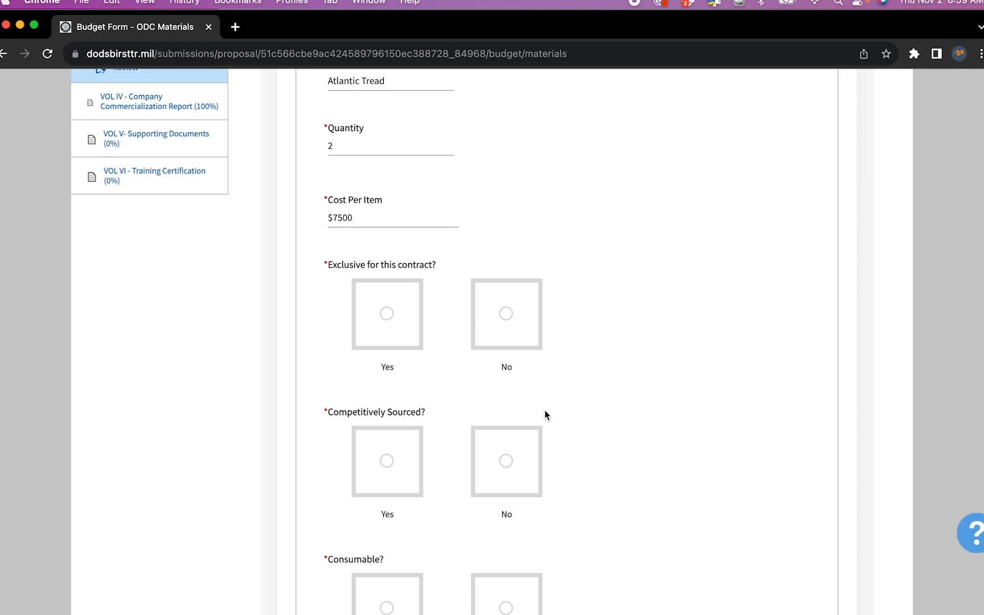
Answer Yes to exclusive, competitively sourced, consumable and supporting-documents for the treads
{"action": "left_click", "coordinate": [389, 317]}
{"action": "scroll", "coordinate": [424, 379], "scroll_direction": "down", "scroll_amount": 4}
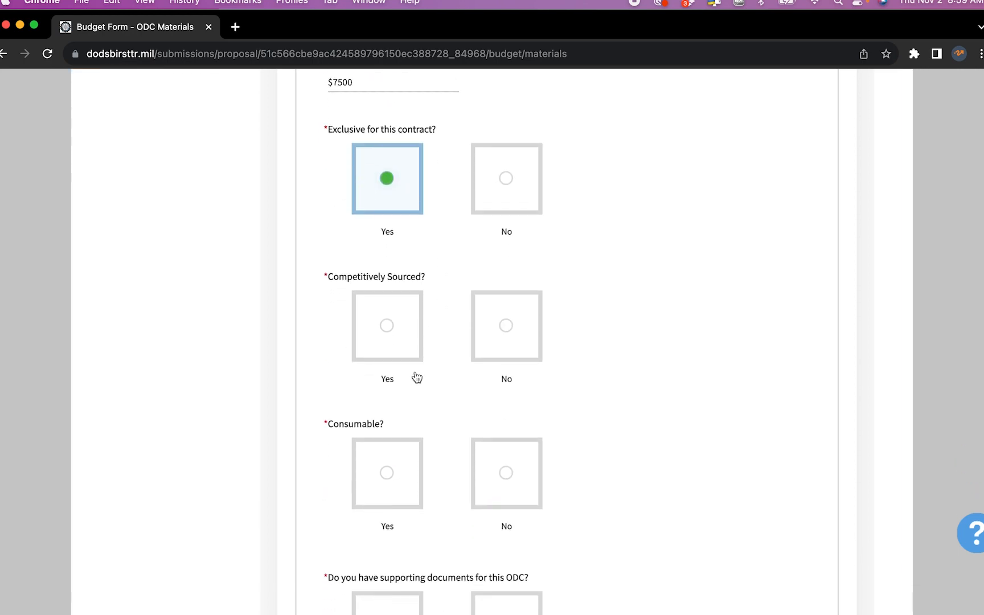
{"action": "left_click", "coordinate": [387, 327]}
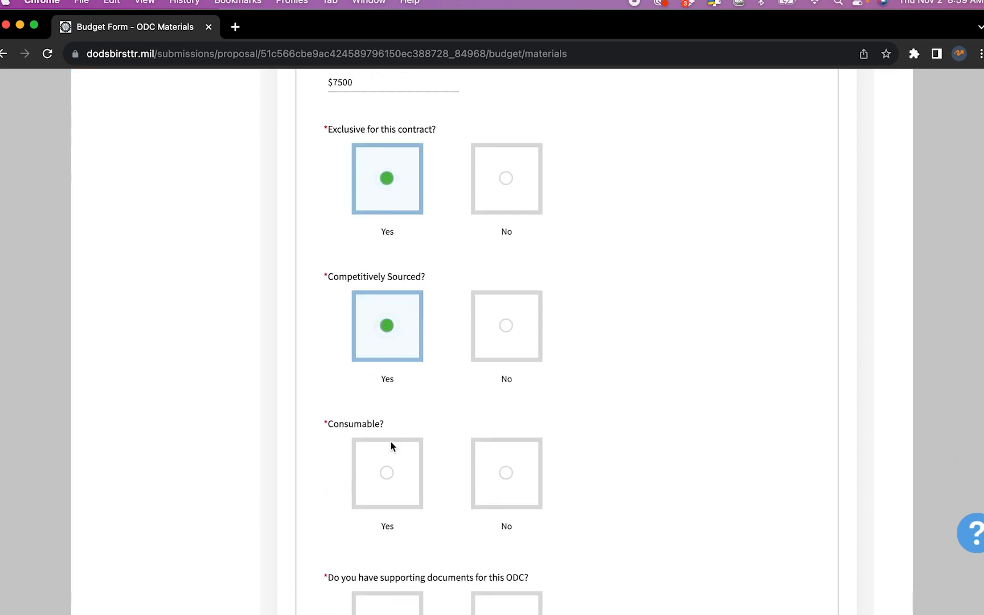
{"action": "scroll", "coordinate": [391, 446], "scroll_direction": "down", "scroll_amount": 4}
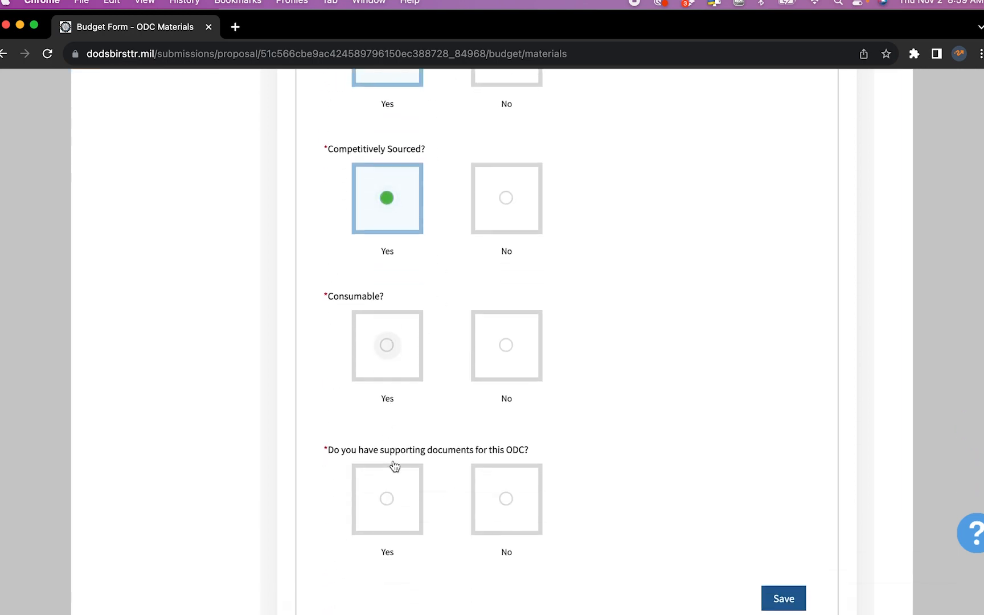
{"action": "left_click", "coordinate": [392, 351]}
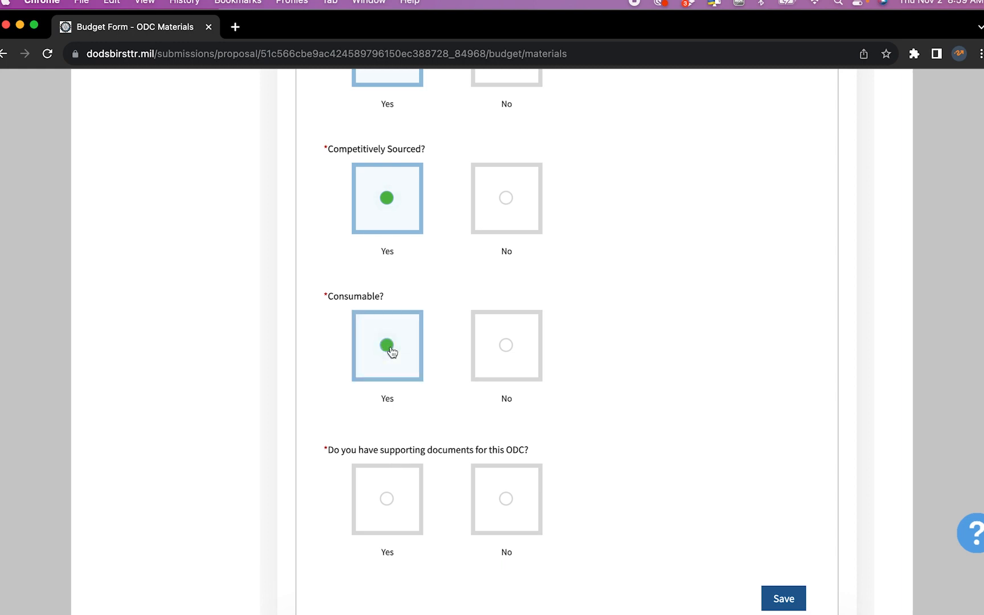
{"action": "scroll", "coordinate": [391, 351], "scroll_direction": "down", "scroll_amount": 4}
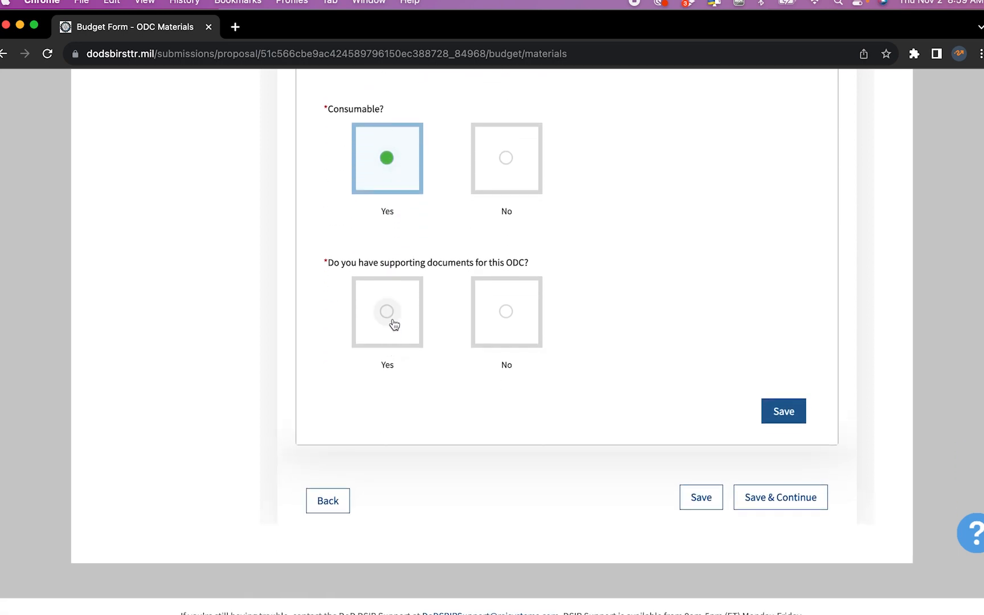
{"action": "left_click", "coordinate": [392, 322]}
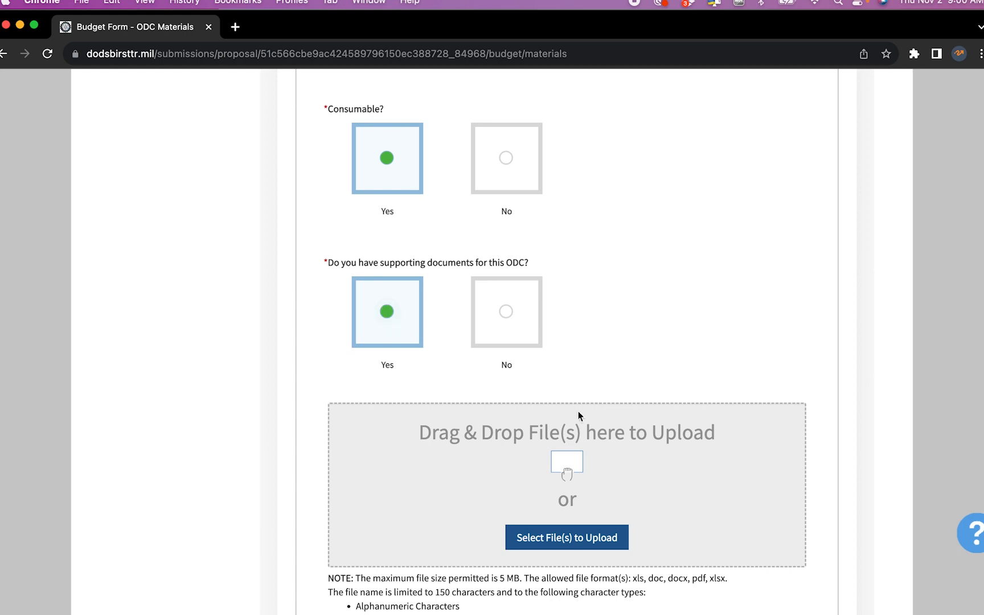
{"action": "scroll", "coordinate": [581, 413], "scroll_direction": "down", "scroll_amount": 3}
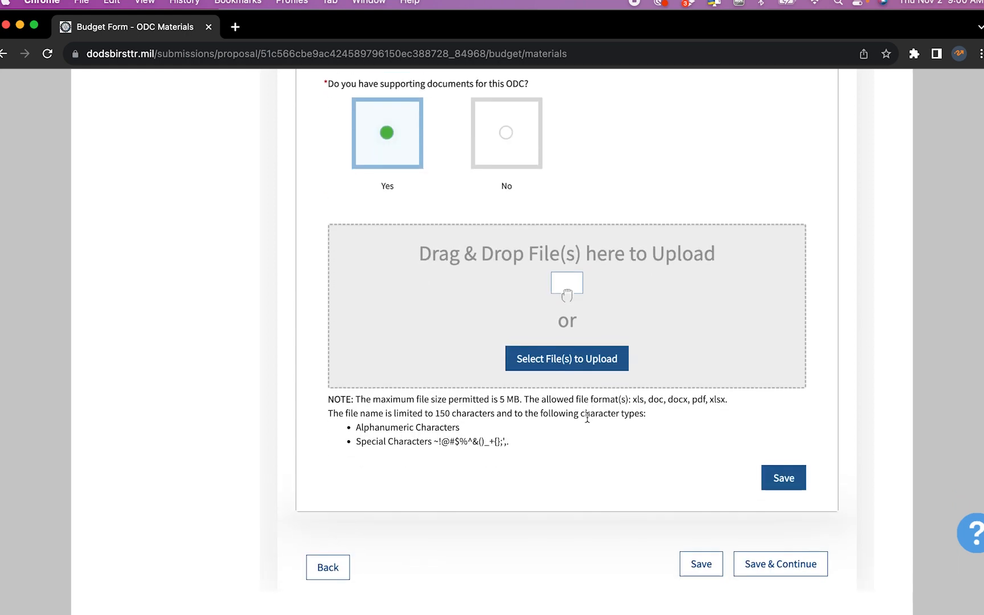
Attach Quote 1.pdf as supporting documentation after a failed Quote 2 upload, then save
{"action": "left_click", "coordinate": [594, 361]}
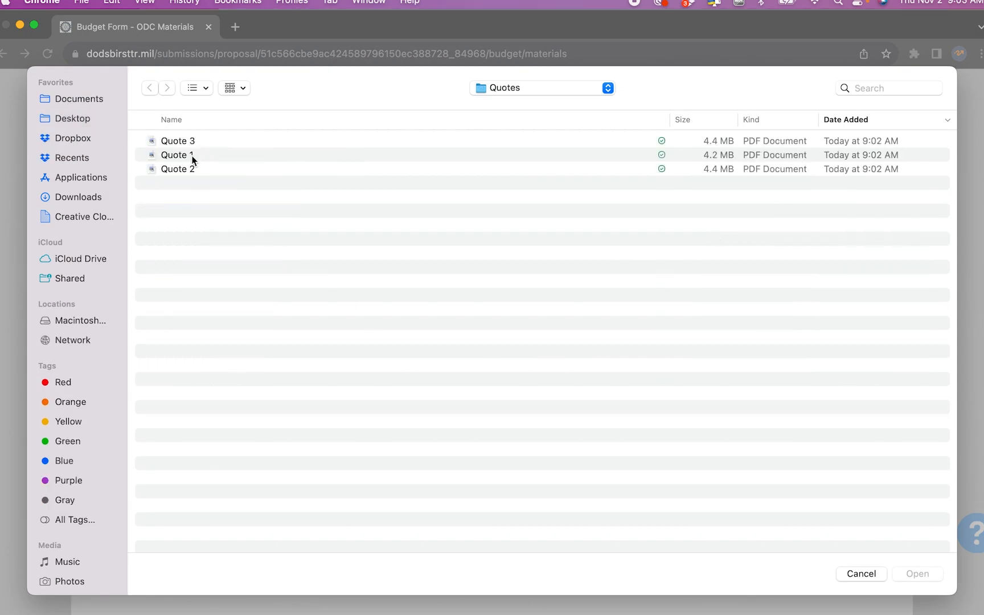
{"action": "double_click", "coordinate": [192, 157]}
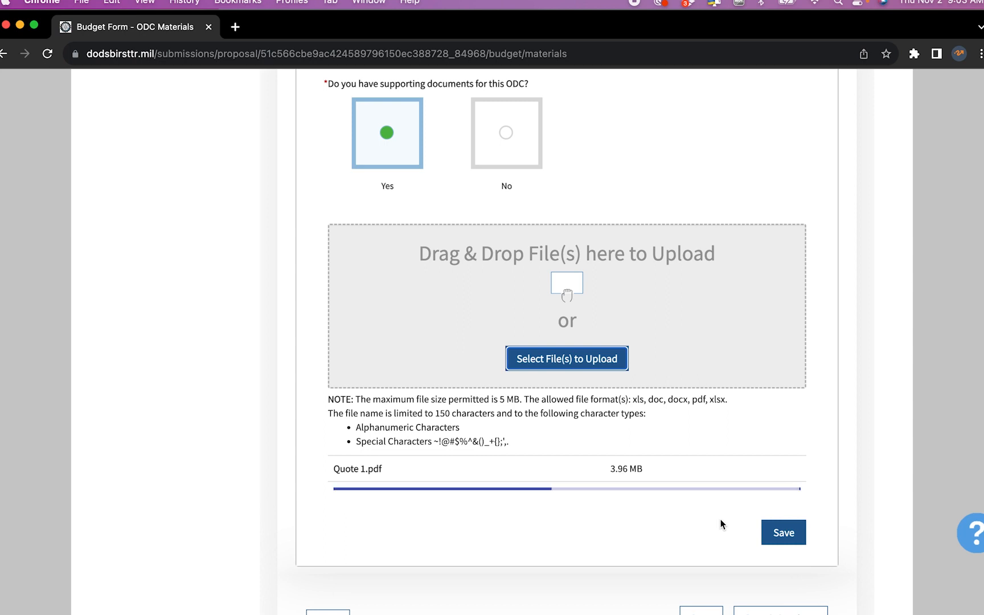
{"action": "left_click", "coordinate": [566, 358]}
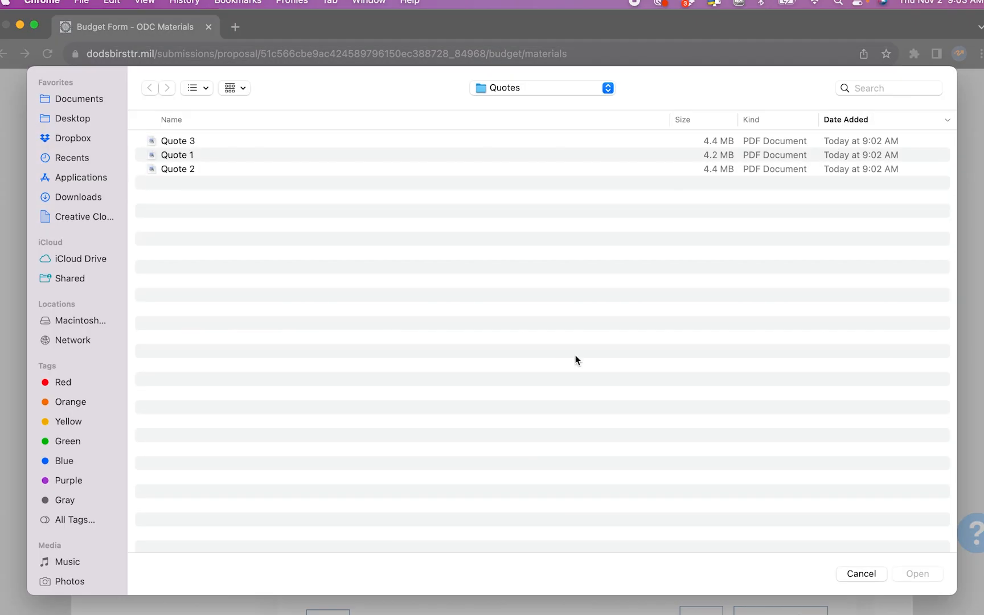
{"action": "double_click", "coordinate": [218, 169]}
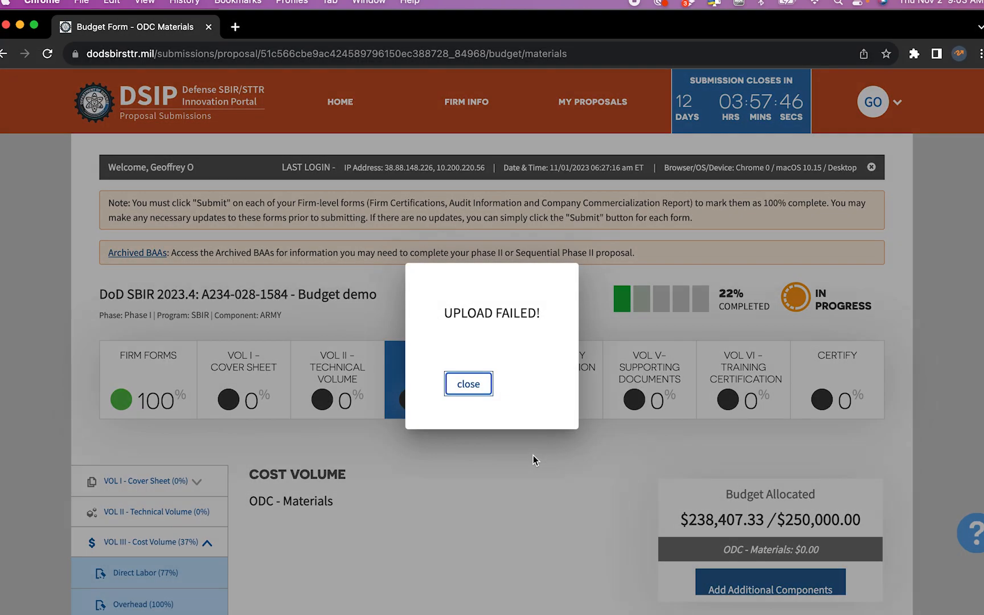
{"action": "left_click", "coordinate": [478, 390]}
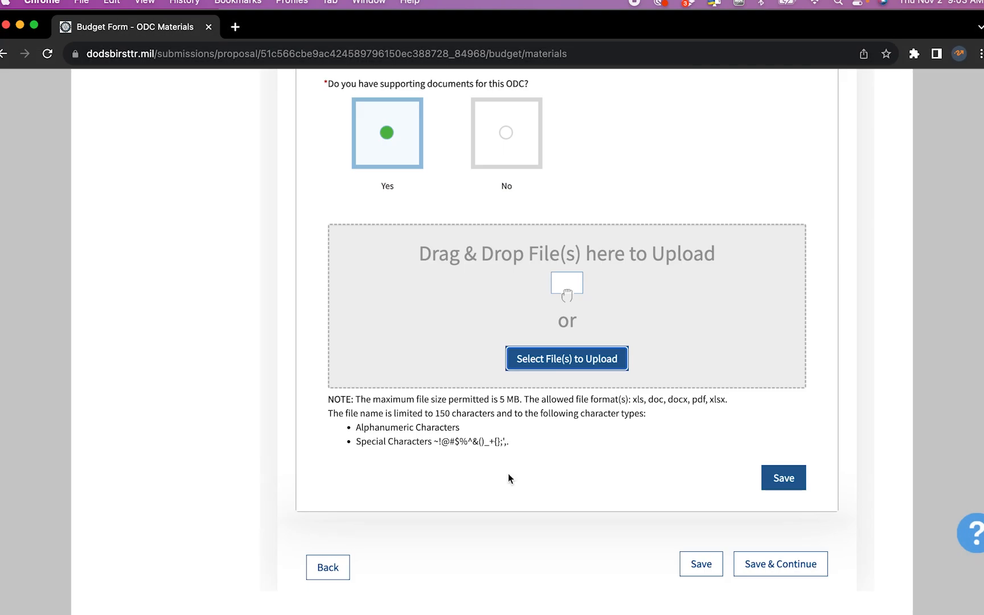
{"action": "left_click", "coordinate": [568, 366]}
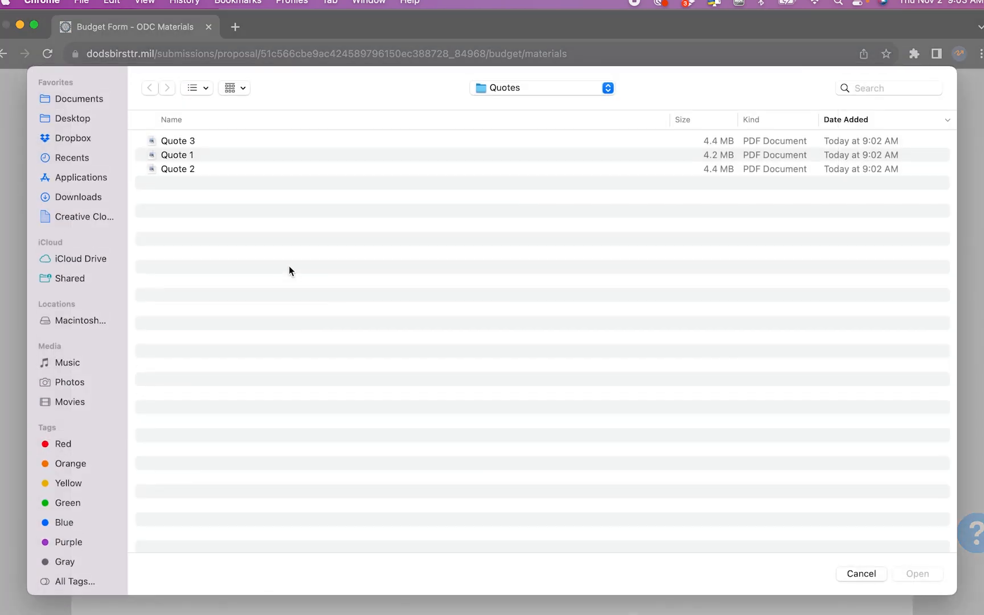
{"action": "double_click", "coordinate": [187, 154]}
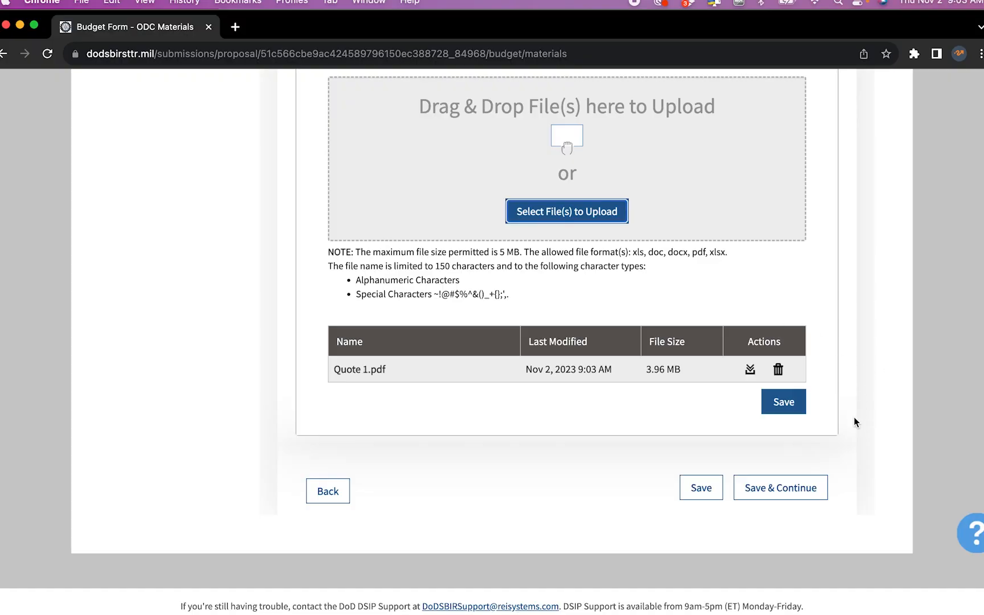
{"action": "left_click", "coordinate": [772, 488]}
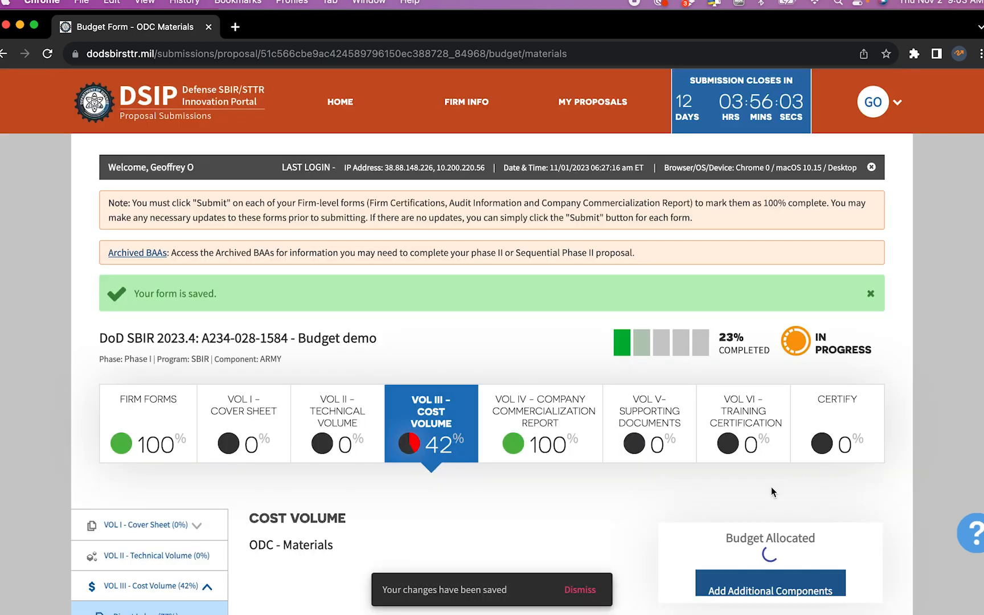
Check the ODC-Materials page, then bring up the blank ODC-Supplies form back in Chrome
{"action": "scroll", "coordinate": [771, 489], "scroll_direction": "down", "scroll_amount": 5}
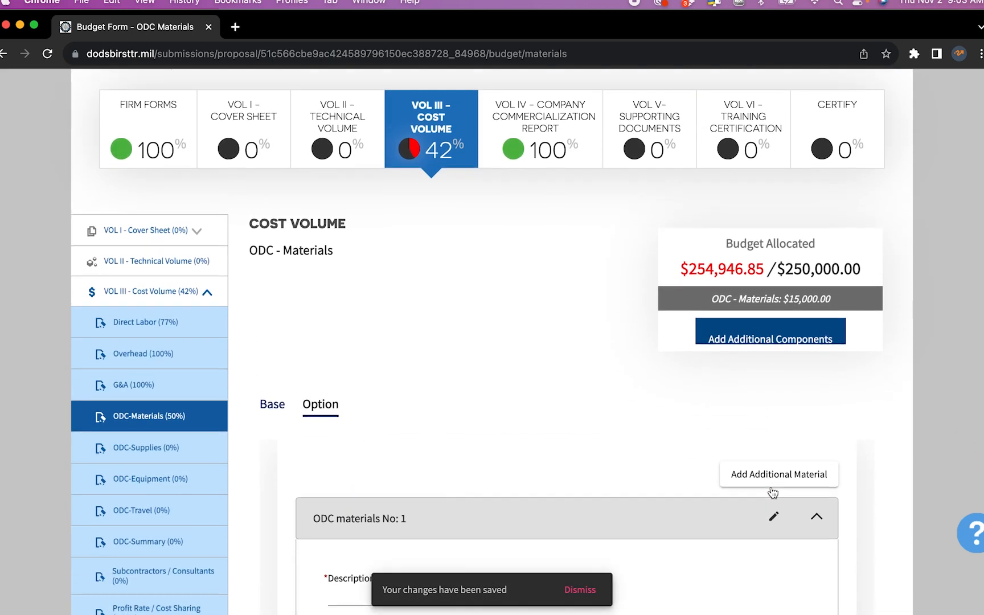
{"action": "scroll", "coordinate": [771, 488], "scroll_direction": "up", "scroll_amount": 3}
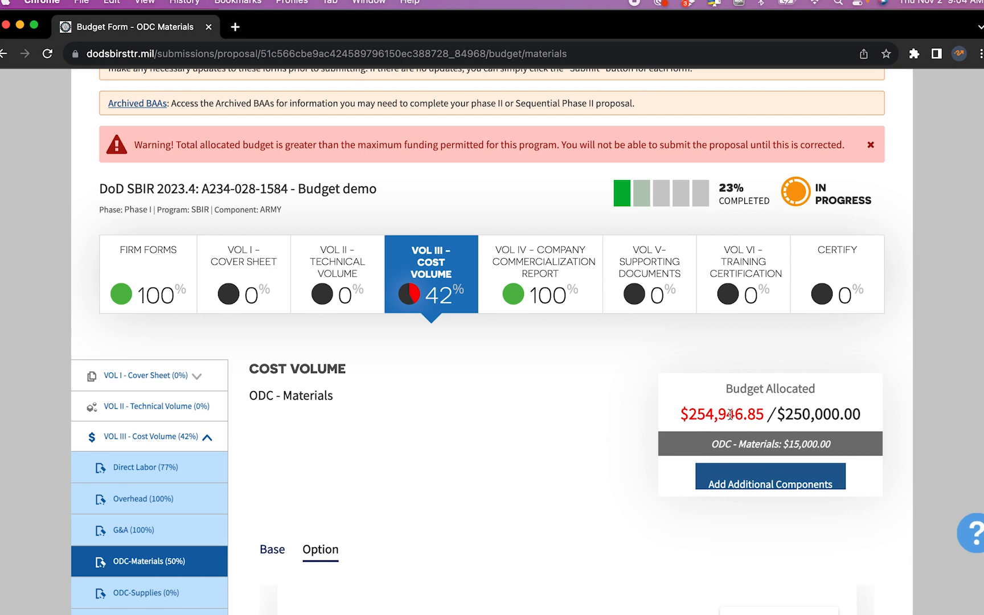
{"action": "scroll", "coordinate": [729, 415], "scroll_direction": "down", "scroll_amount": 6}
{"action": "left_click", "coordinate": [180, 263]}
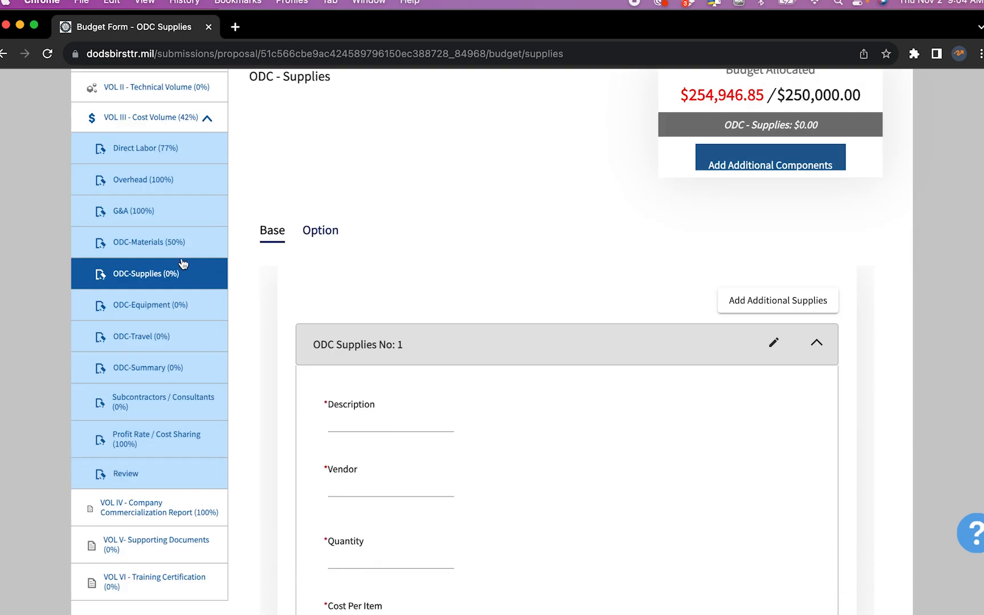
{"action": "left_click", "coordinate": [176, 246]}
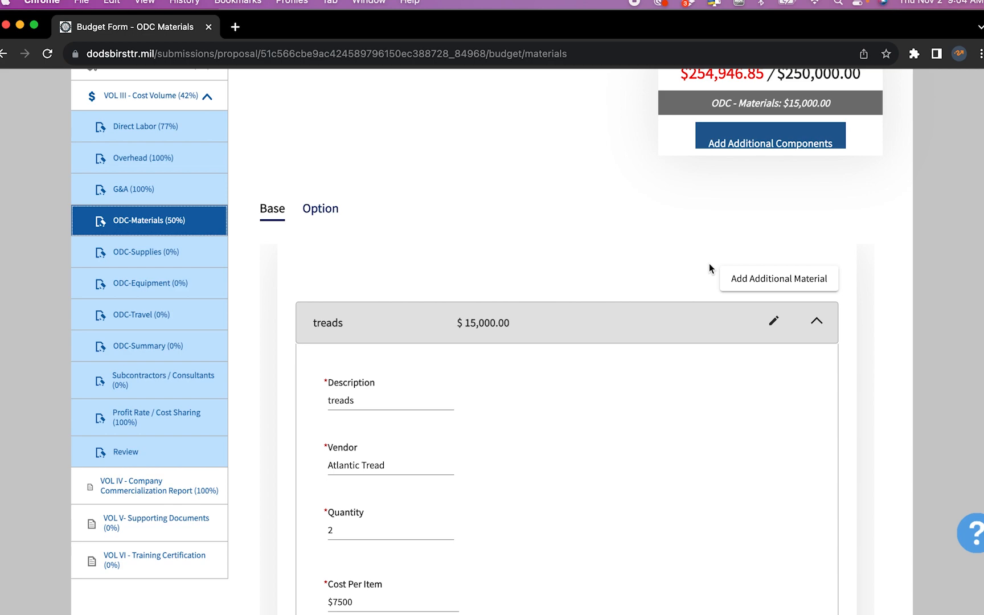
{"action": "left_click", "coordinate": [181, 254]}
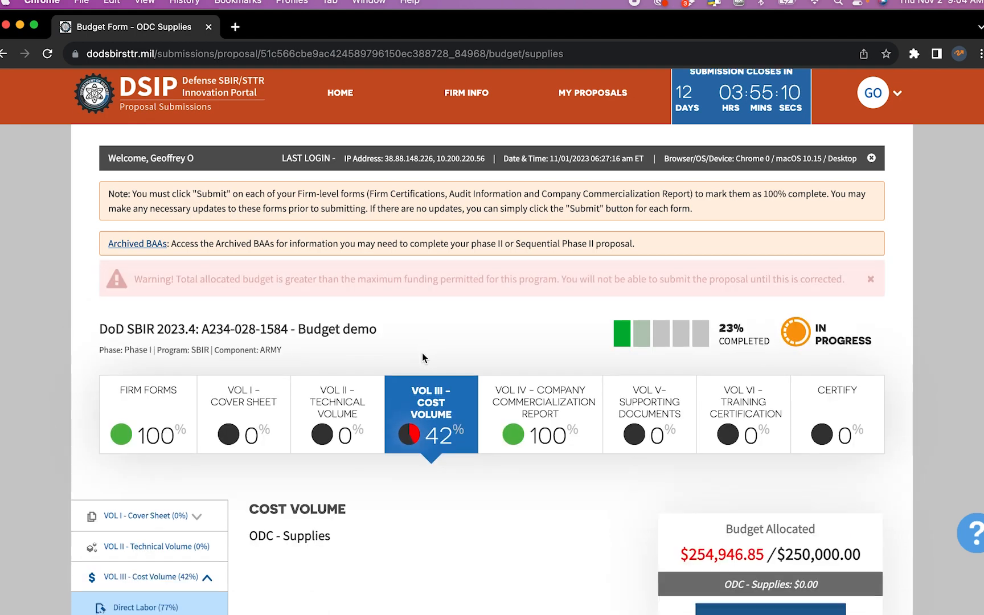
{"action": "scroll", "coordinate": [422, 358], "scroll_direction": "down", "scroll_amount": 10}
{"action": "scroll", "coordinate": [422, 356], "scroll_direction": "up", "scroll_amount": 4}
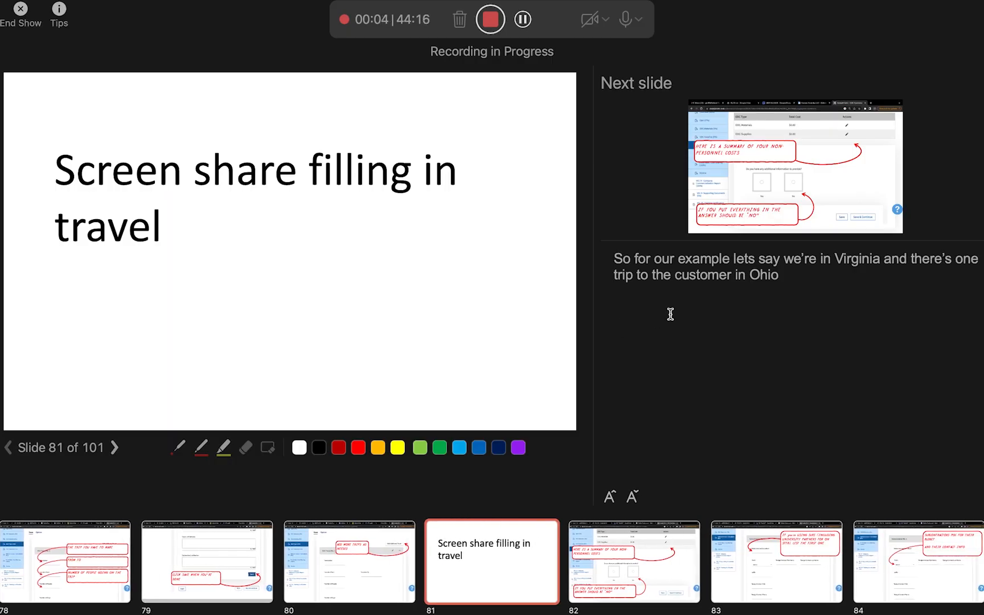
{"action": "key", "text": "ctrl+Up"}
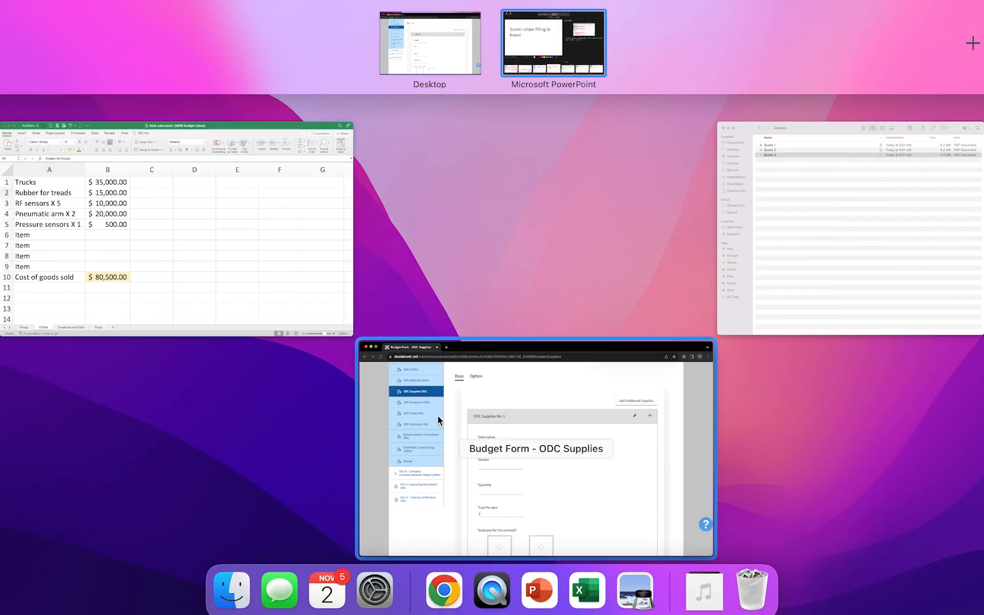
{"action": "left_click", "coordinate": [447, 422]}
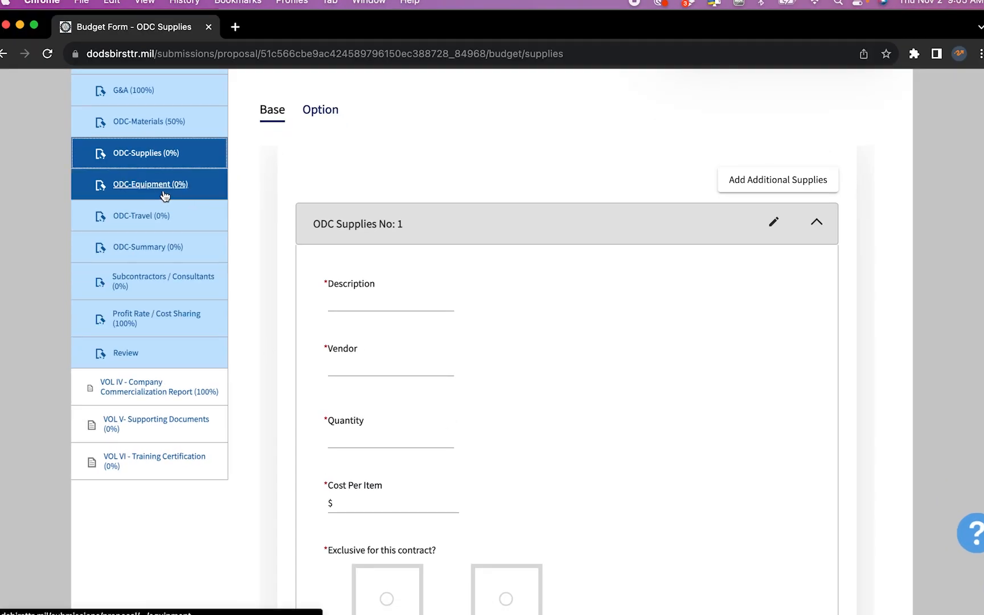
Enter an ODC-Travel entry for a Customer visit from Arlington VA to Ohio for 1 person
{"action": "left_click", "coordinate": [164, 217]}
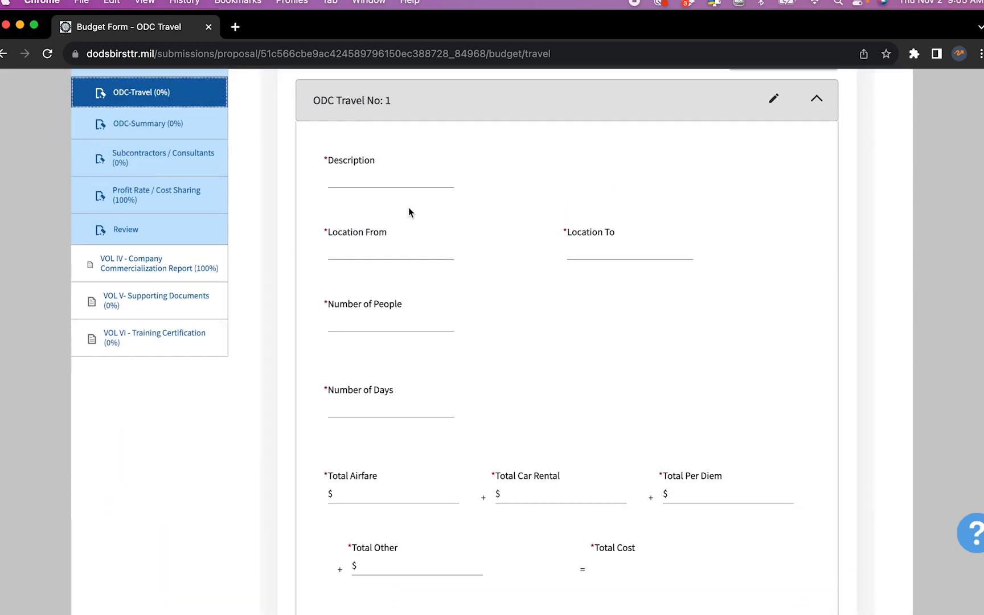
{"action": "left_click", "coordinate": [409, 181]}
{"action": "type", "text": "Customer visit"}
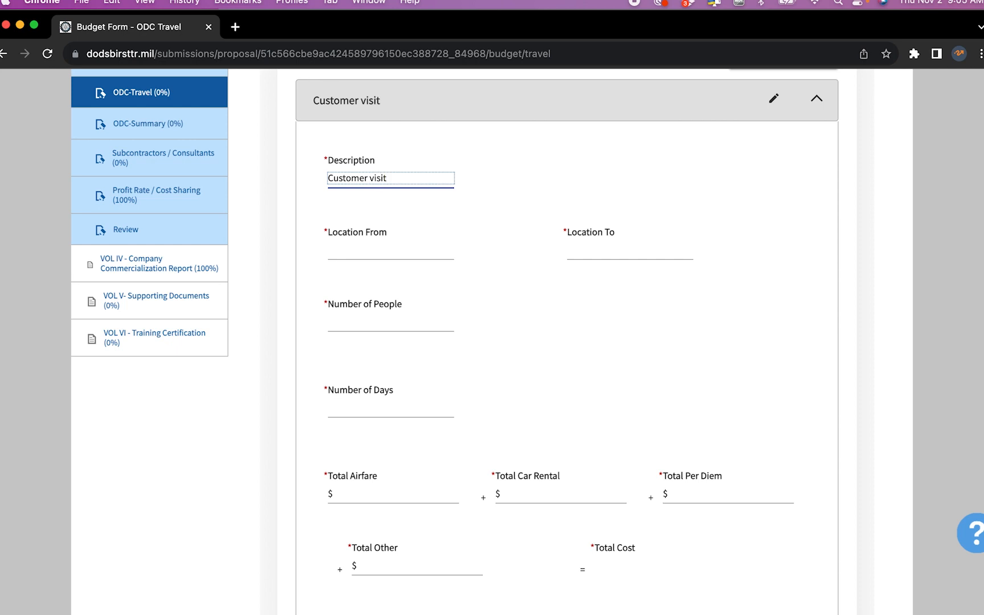
{"action": "left_click", "coordinate": [406, 252]}
{"action": "type", "text": "Ar"}
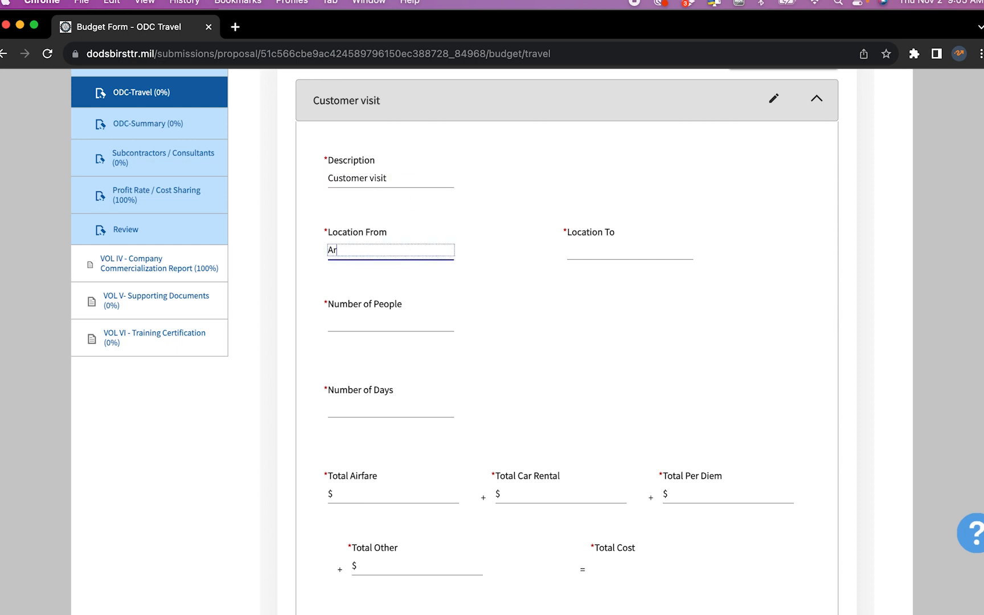
{"action": "type", "text": "lington VA"}
{"action": "key", "text": "Tab"}
{"action": "type", "text": "Ohio"}
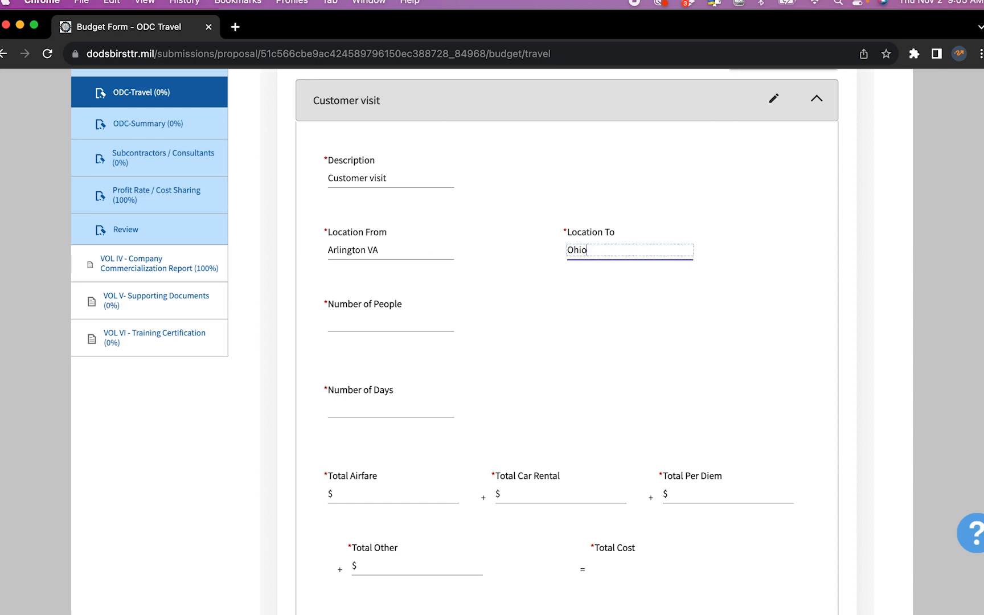
{"action": "key", "text": "Tab"}
{"action": "type", "text": "1"}
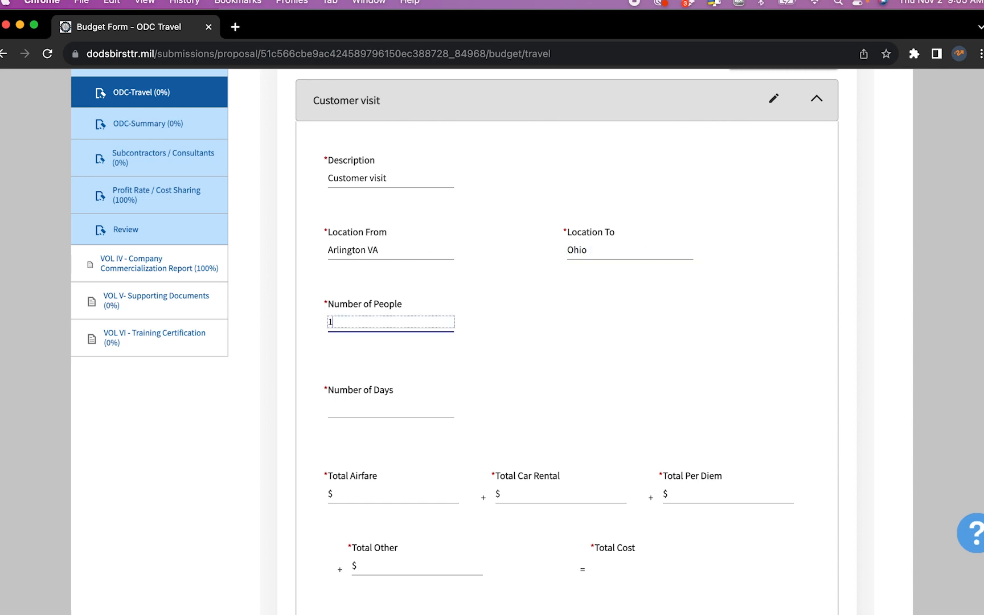
{"action": "key", "text": "Tab"}
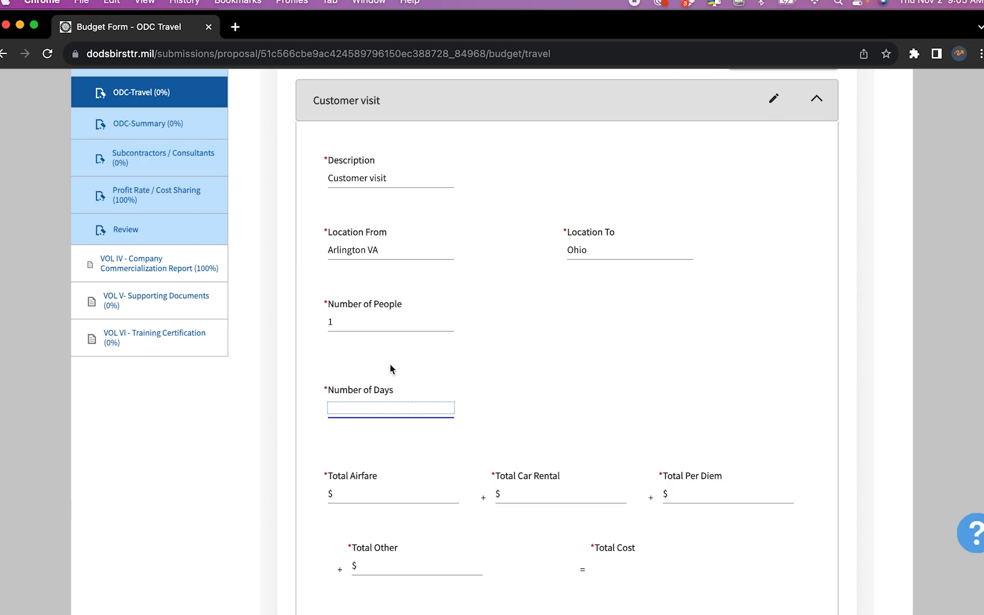
Finish the trip's number of days, then set a Kayak search from Washington, D.C. to Columbus, Ohio
{"action": "type", "text": "1"}
{"action": "left_click", "coordinate": [536, 377]}
{"action": "scroll", "coordinate": [536, 377], "scroll_direction": "down", "scroll_amount": 3}
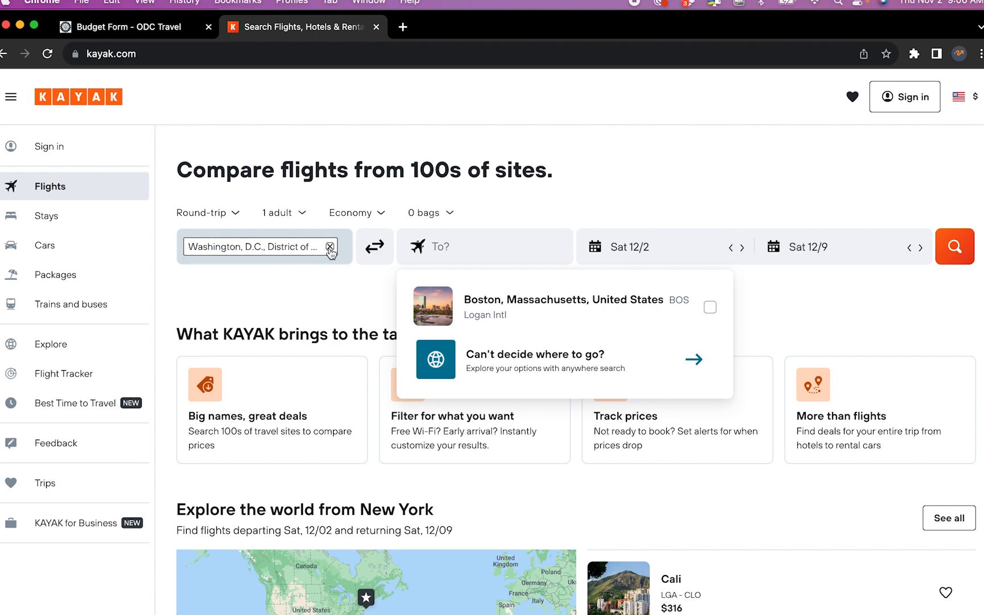
{"action": "left_click", "coordinate": [330, 247]}
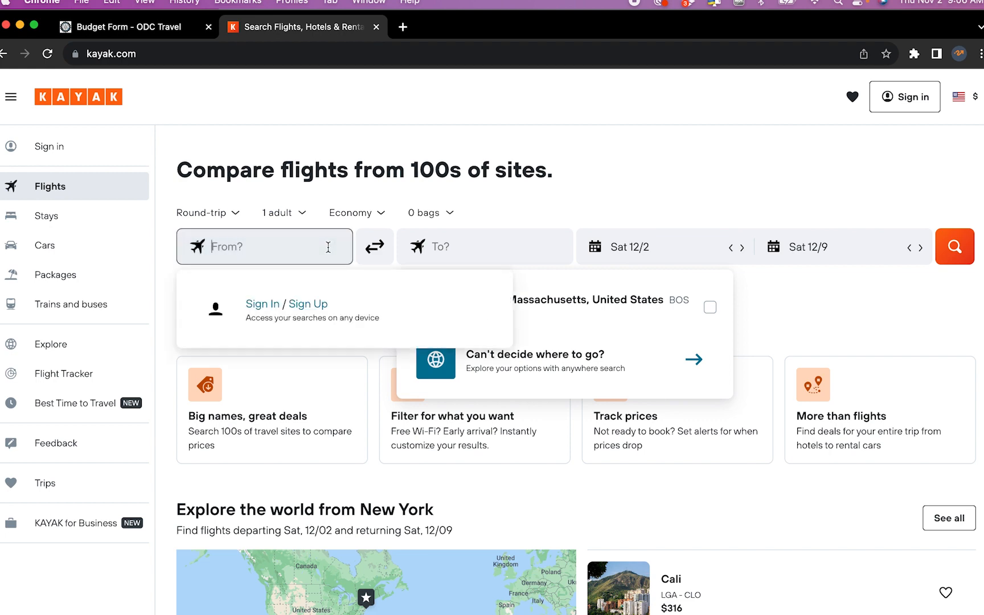
{"action": "type", "text": "washington dc"}
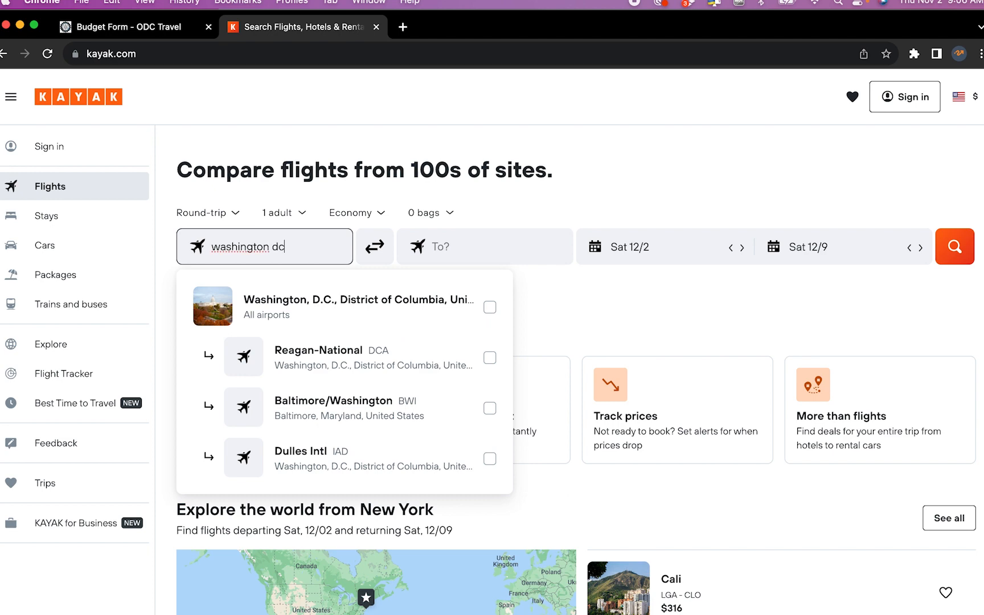
{"action": "left_click", "coordinate": [323, 298]}
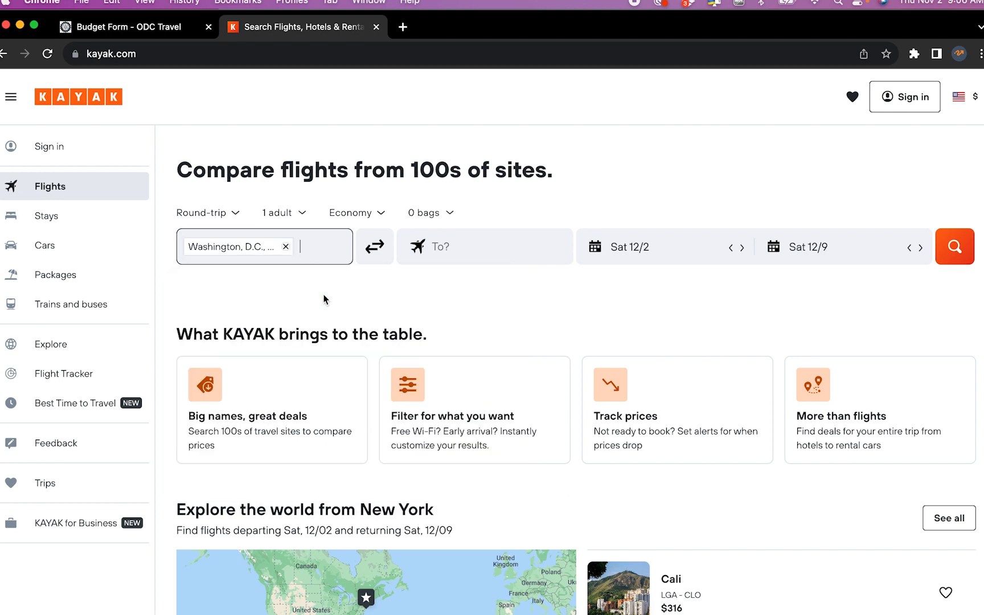
{"action": "left_click", "coordinate": [490, 245]}
{"action": "type", "text": "ohio"}
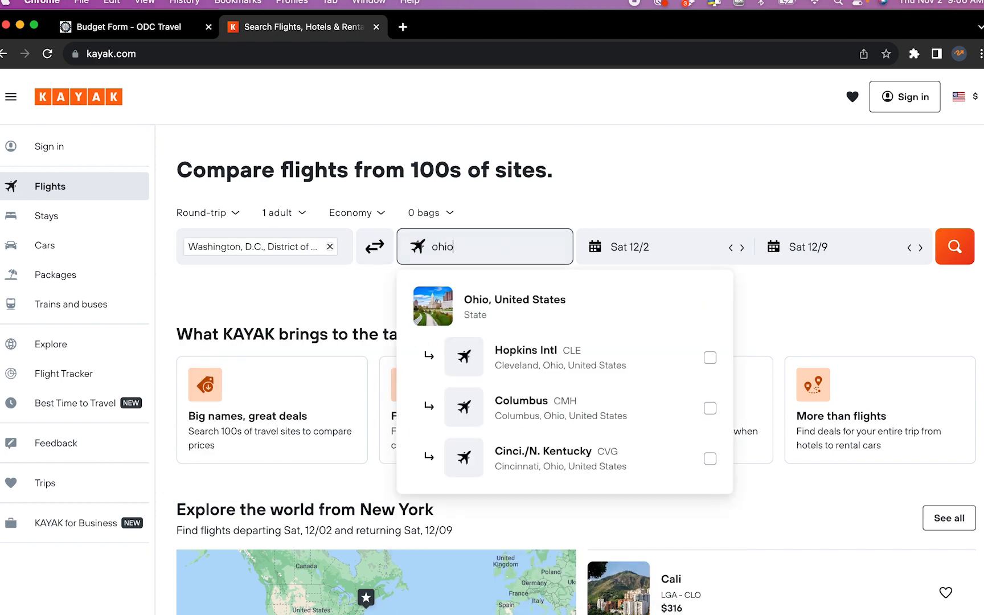
{"action": "left_click", "coordinate": [580, 415]}
Search round-trip flights for January 16–17 and review the fares, from $98 nonstop
{"action": "left_click", "coordinate": [682, 252]}
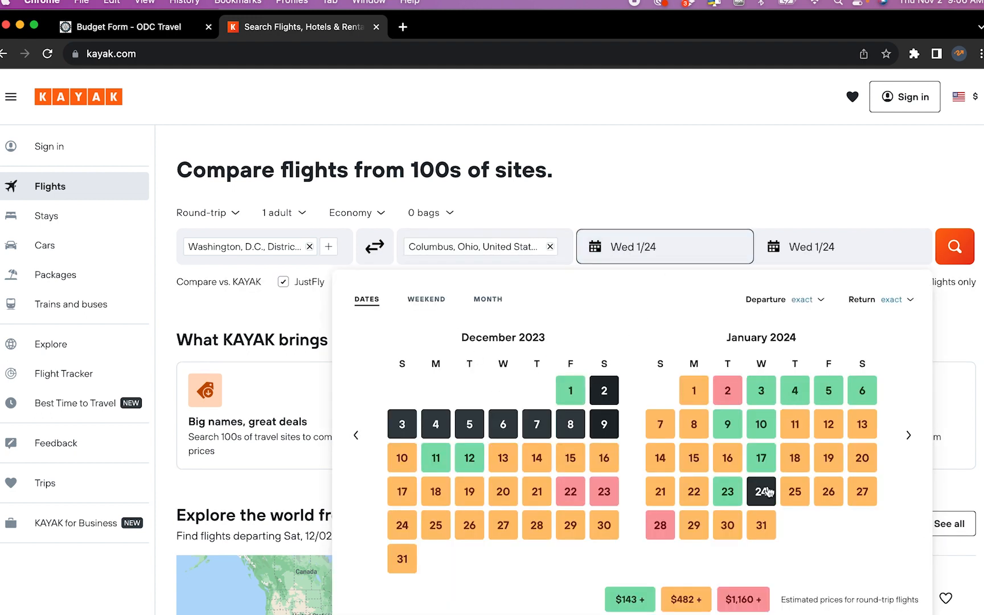
{"action": "left_click", "coordinate": [734, 459]}
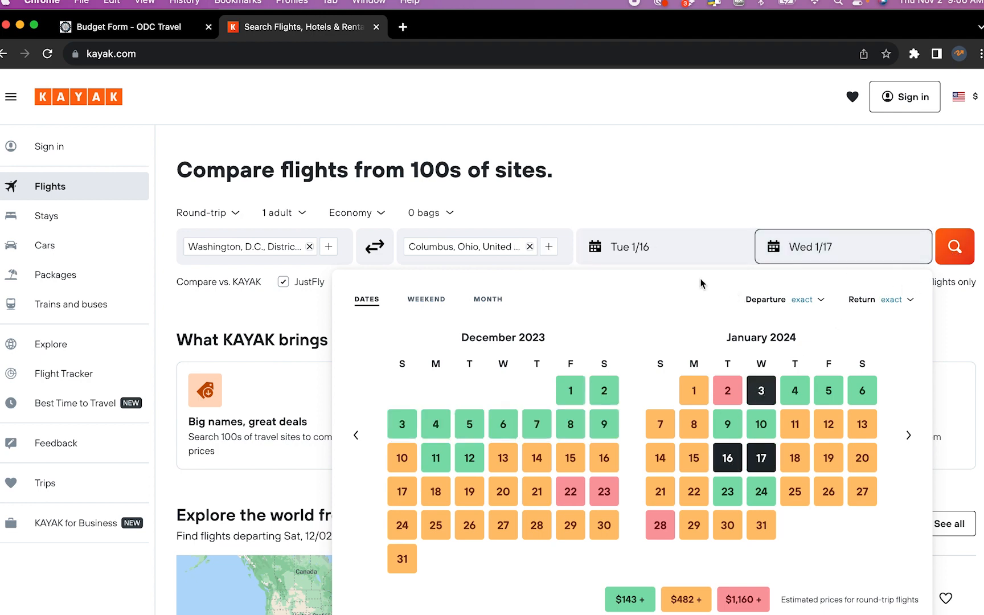
{"action": "scroll", "coordinate": [702, 283], "scroll_direction": "down", "scroll_amount": 3}
{"action": "left_click", "coordinate": [758, 356]}
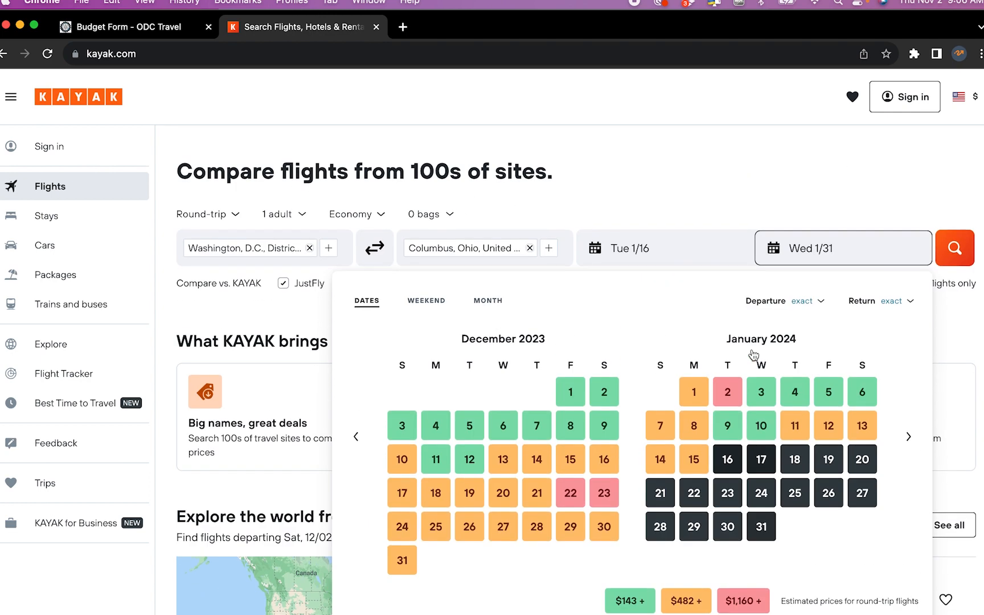
{"action": "left_click", "coordinate": [959, 247]}
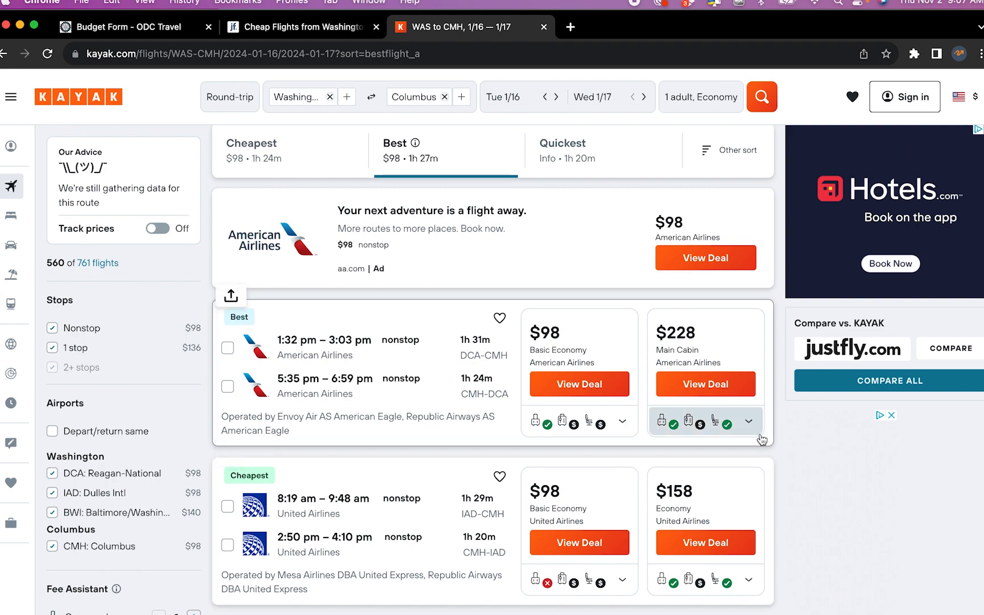
{"action": "scroll", "coordinate": [689, 515], "scroll_direction": "down", "scroll_amount": 1}
{"action": "scroll", "coordinate": [688, 515], "scroll_direction": "down", "scroll_amount": 10}
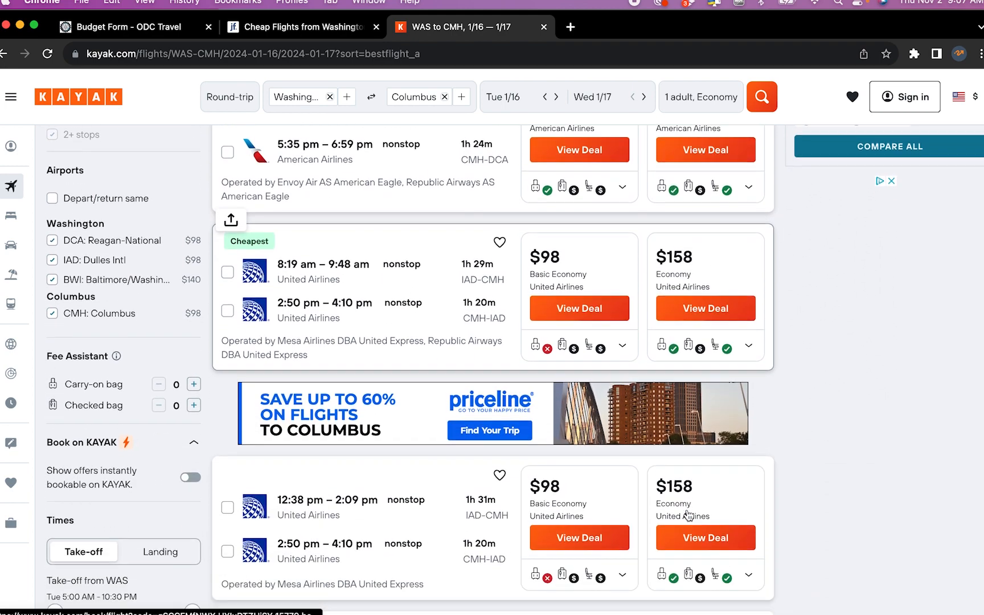
{"action": "scroll", "coordinate": [688, 515], "scroll_direction": "up", "scroll_amount": 1}
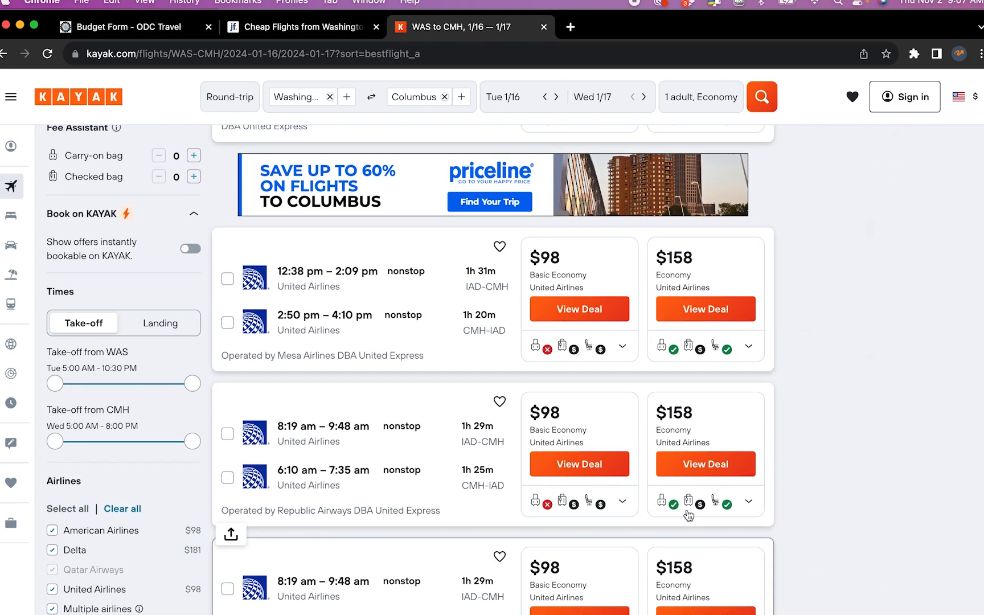
{"action": "scroll", "coordinate": [689, 515], "scroll_direction": "up", "scroll_amount": 10}
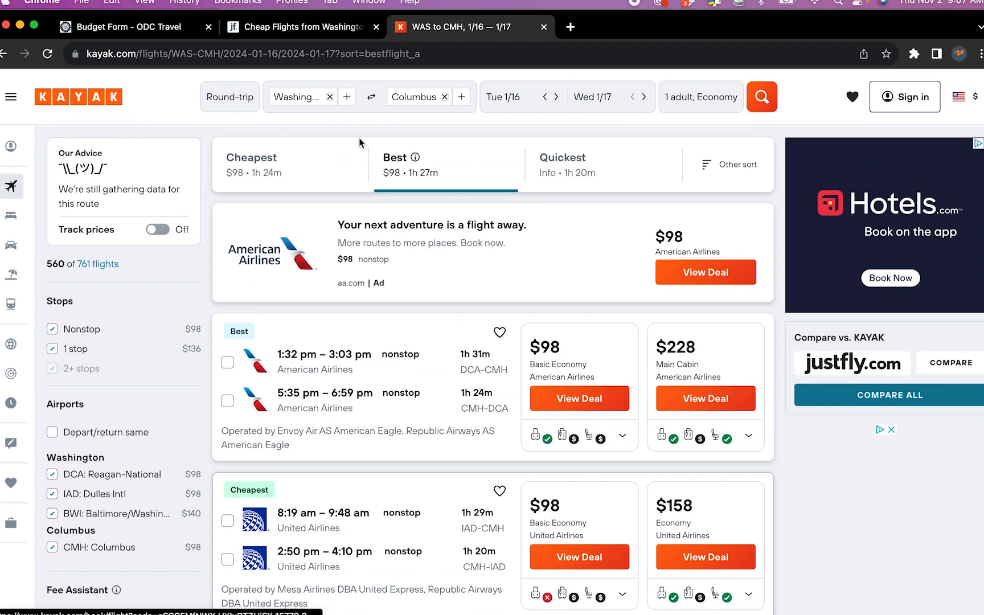
Enter $160 total airfare and $100 total car rental, bringing the travel total to 260.00
{"action": "left_click", "coordinate": [157, 34]}
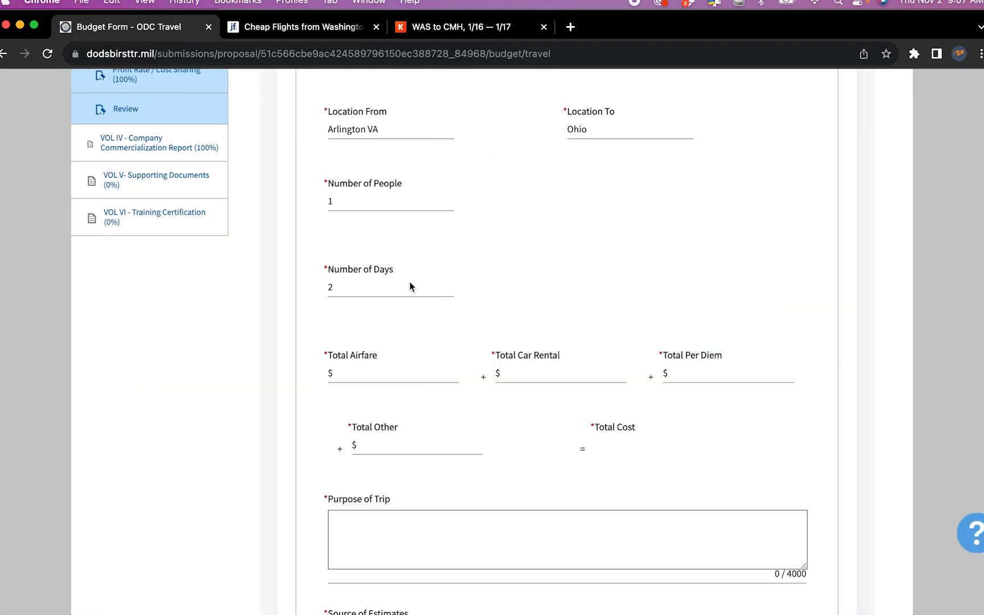
{"action": "left_click", "coordinate": [407, 368]}
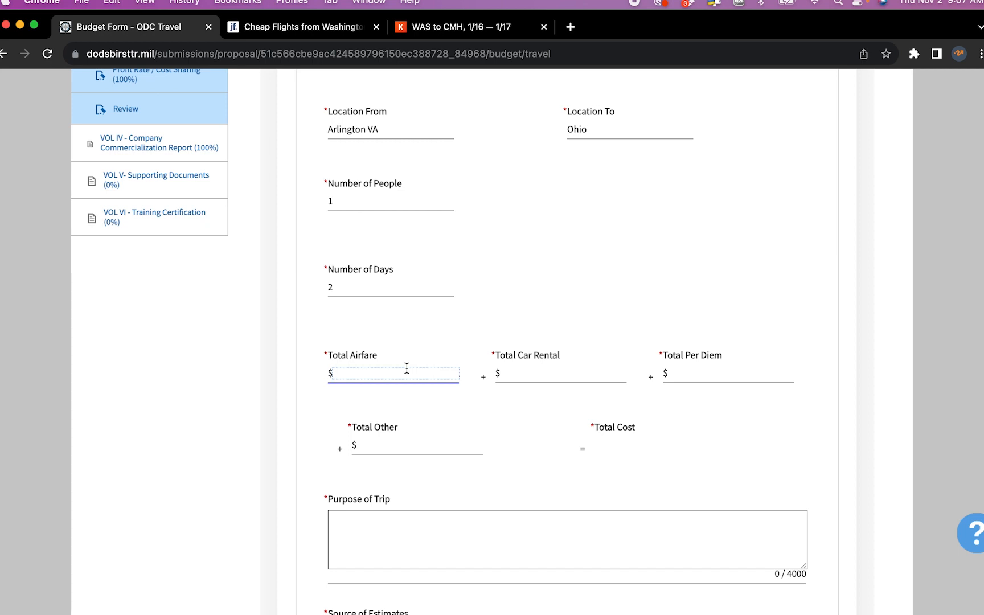
{"action": "type", "text": "160"}
{"action": "key", "text": "Tab"}
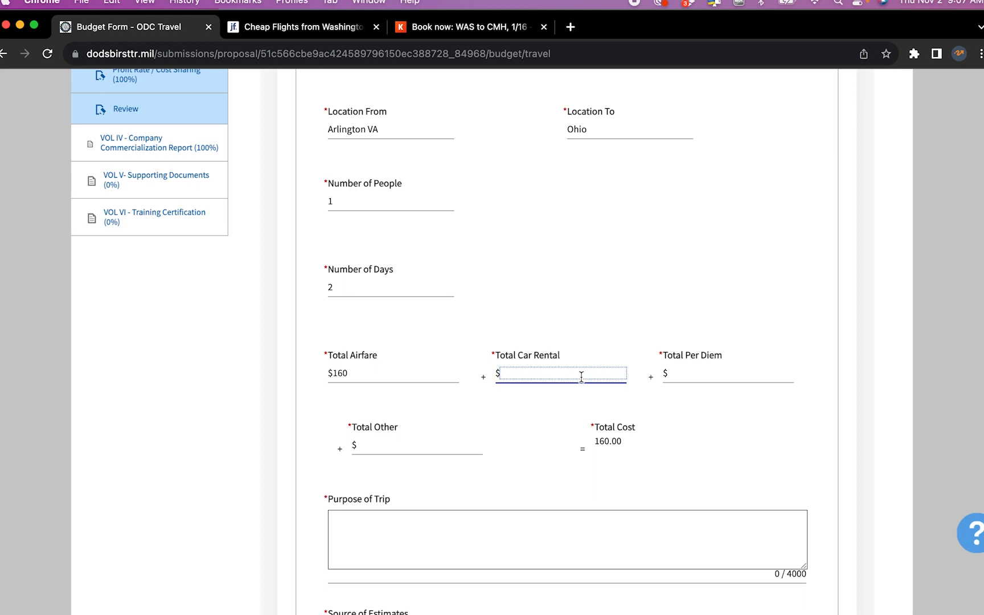
{"action": "type", "text": "100"}
{"action": "key", "text": "Tab"}
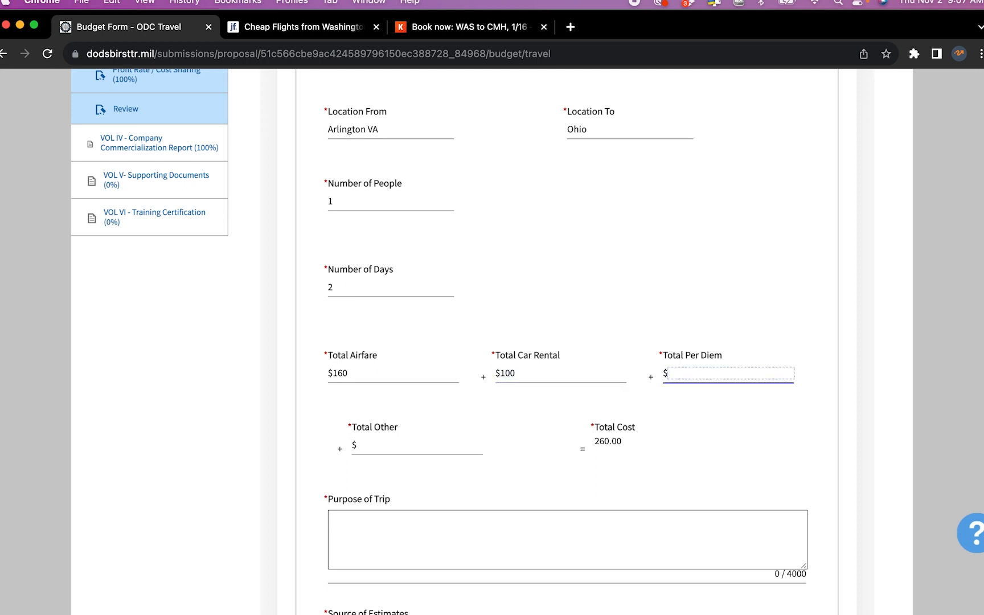
Look up GSA FY 2024 per diem rates for Columbus, Ohio, showing $122 daily lodging
{"action": "key", "text": "super+t"}
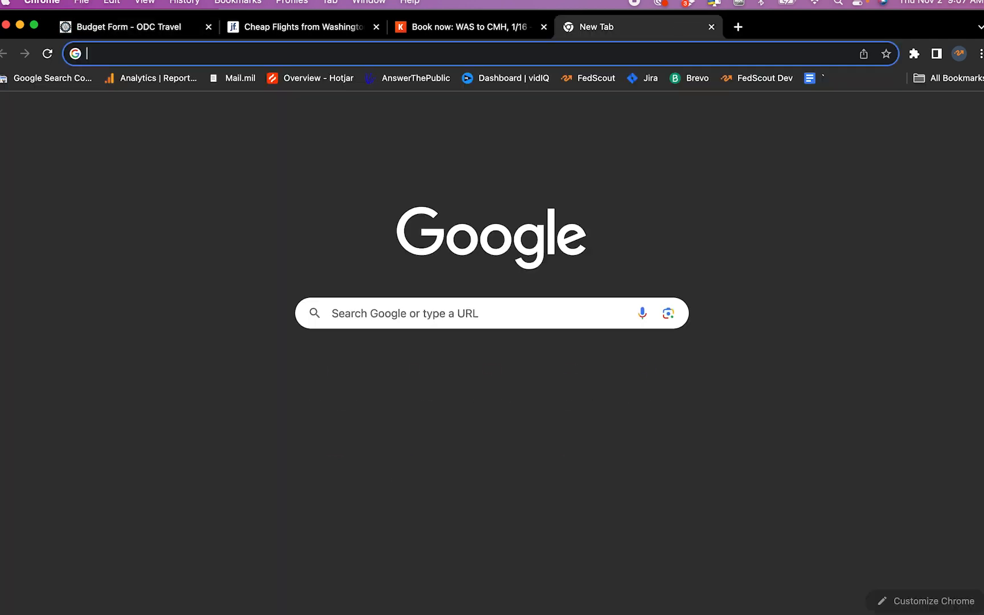
{"action": "type", "text": "gsa"}
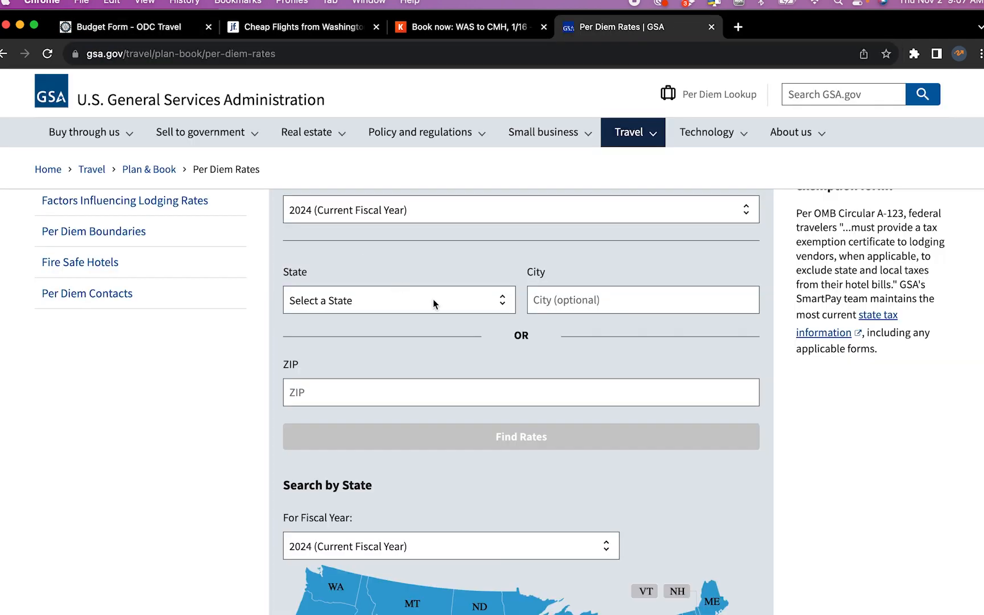
{"action": "left_click", "coordinate": [433, 296]}
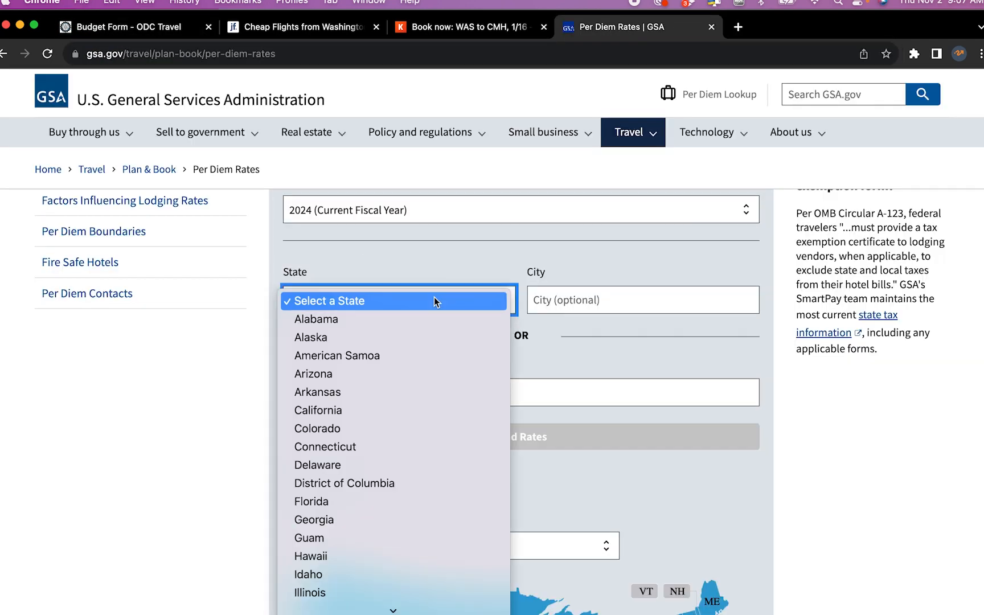
{"action": "scroll", "coordinate": [410, 458], "scroll_direction": "down", "scroll_amount": 5}
{"action": "scroll", "coordinate": [410, 458], "scroll_direction": "down", "scroll_amount": 6}
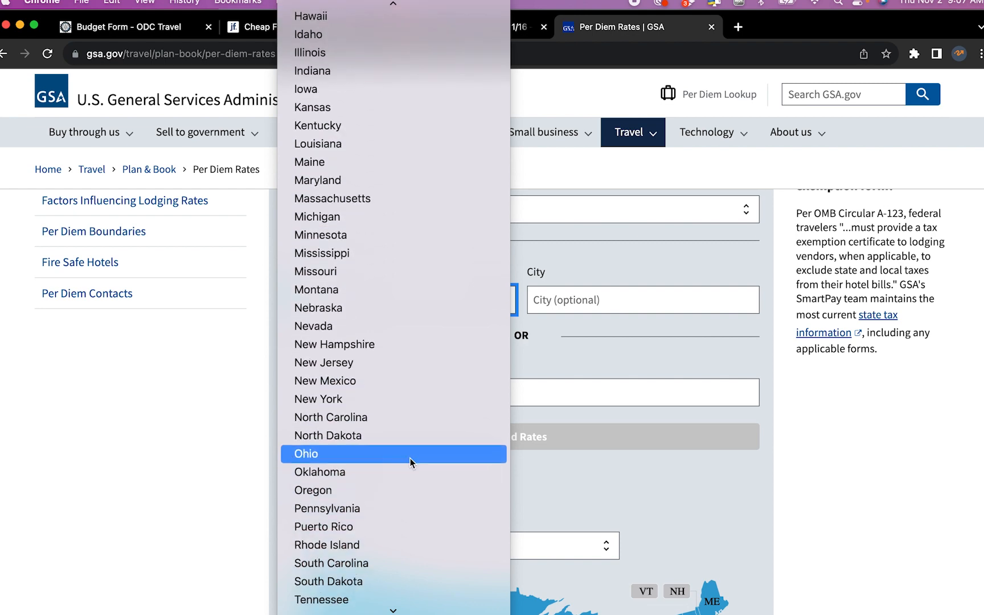
{"action": "left_click", "coordinate": [391, 377]}
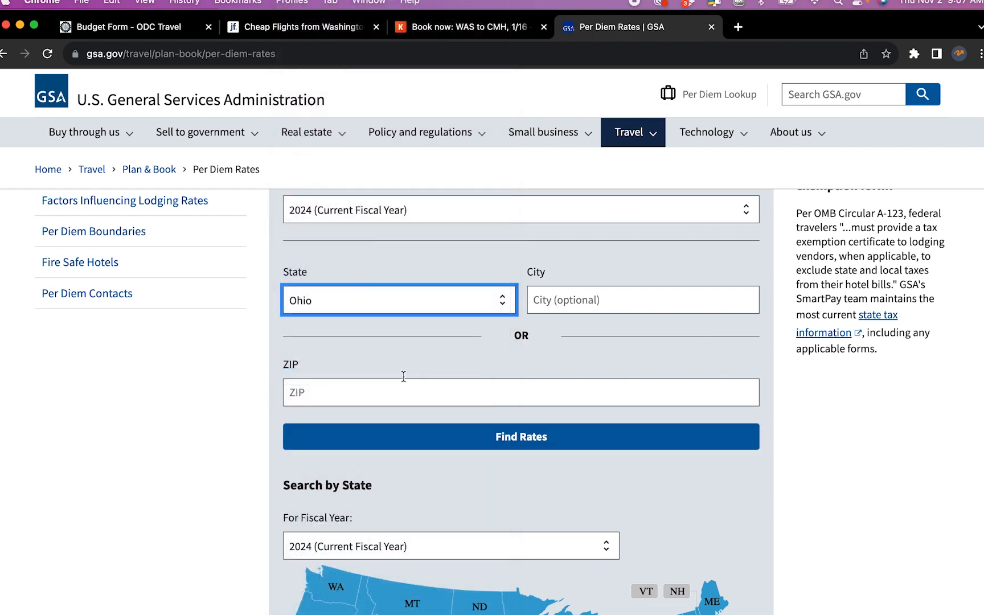
{"action": "left_click", "coordinate": [595, 300]}
{"action": "type", "text": "columbus"}
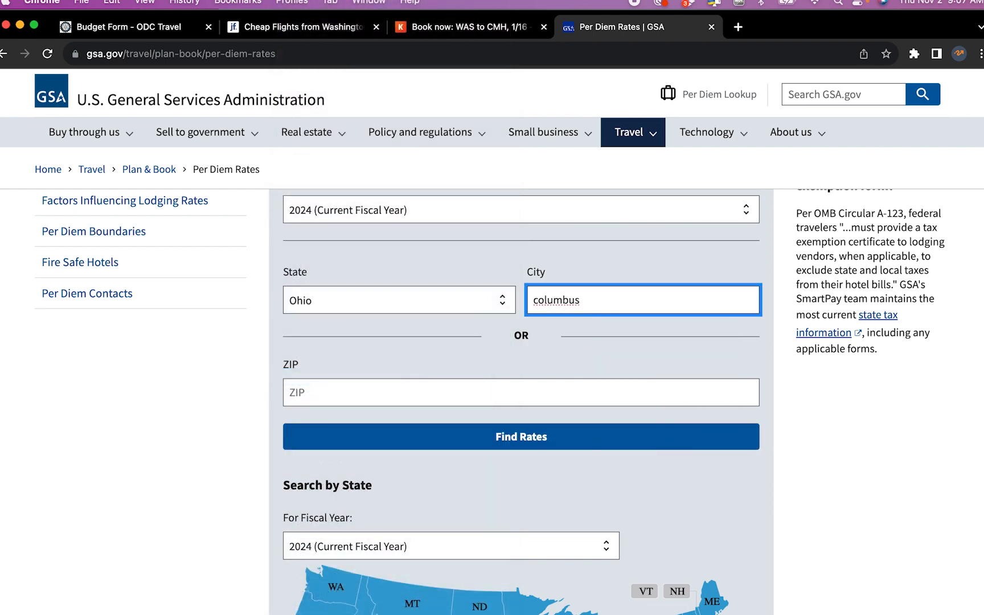
{"action": "left_click", "coordinate": [512, 438]}
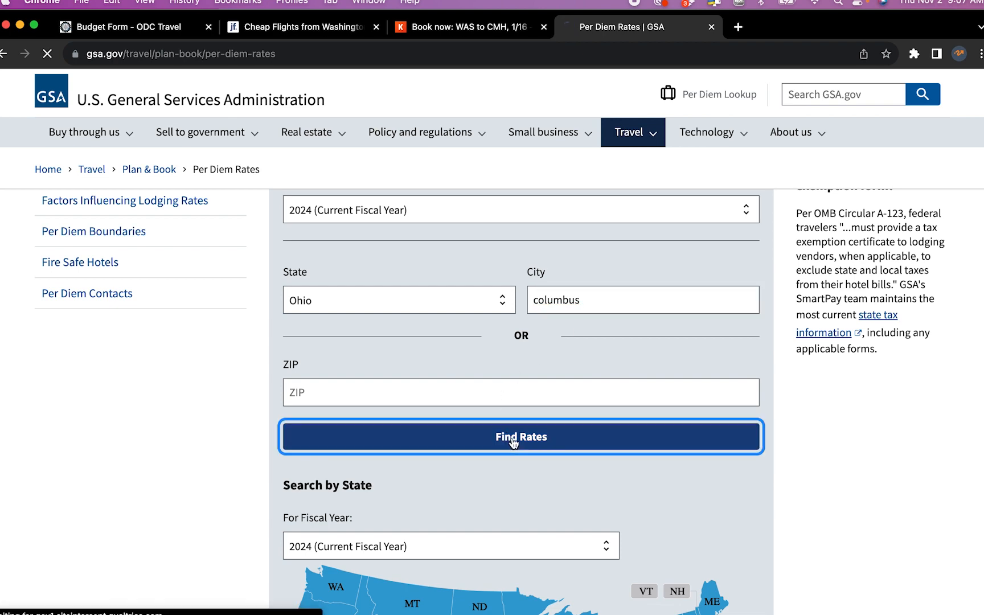
{"action": "scroll", "coordinate": [513, 444], "scroll_direction": "down", "scroll_amount": 1}
{"action": "scroll", "coordinate": [513, 444], "scroll_direction": "down", "scroll_amount": 3}
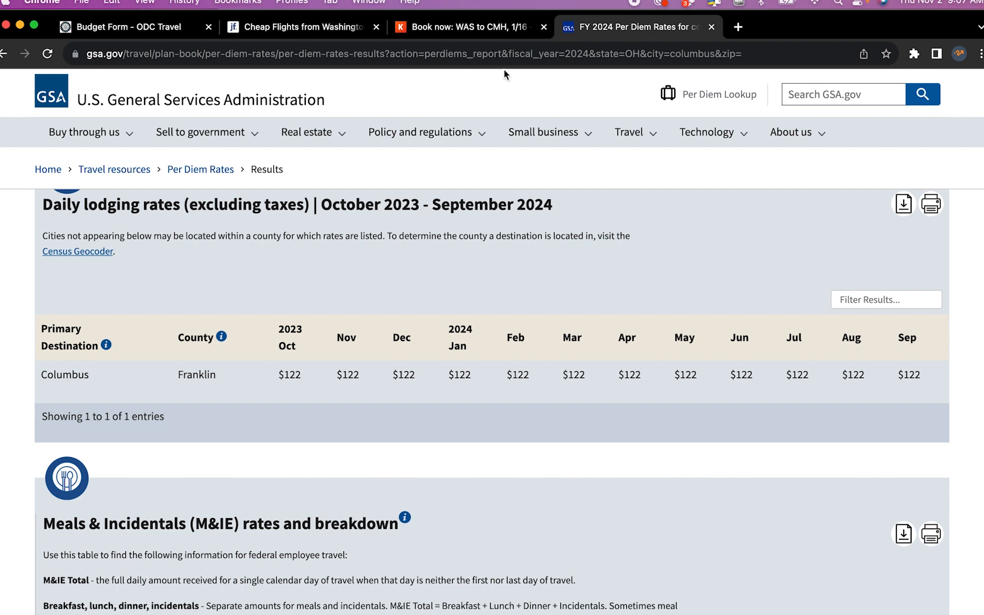
Enter $122 per diem, $0 other costs, and 'Customer visit' as the trip purpose
{"action": "left_click", "coordinate": [156, 29]}
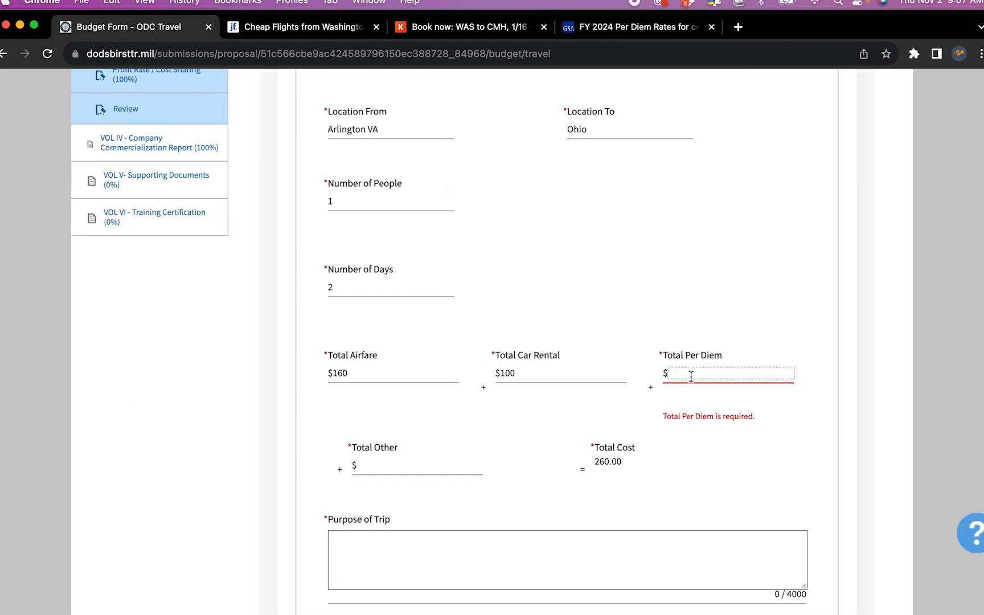
{"action": "type", "text": "122"}
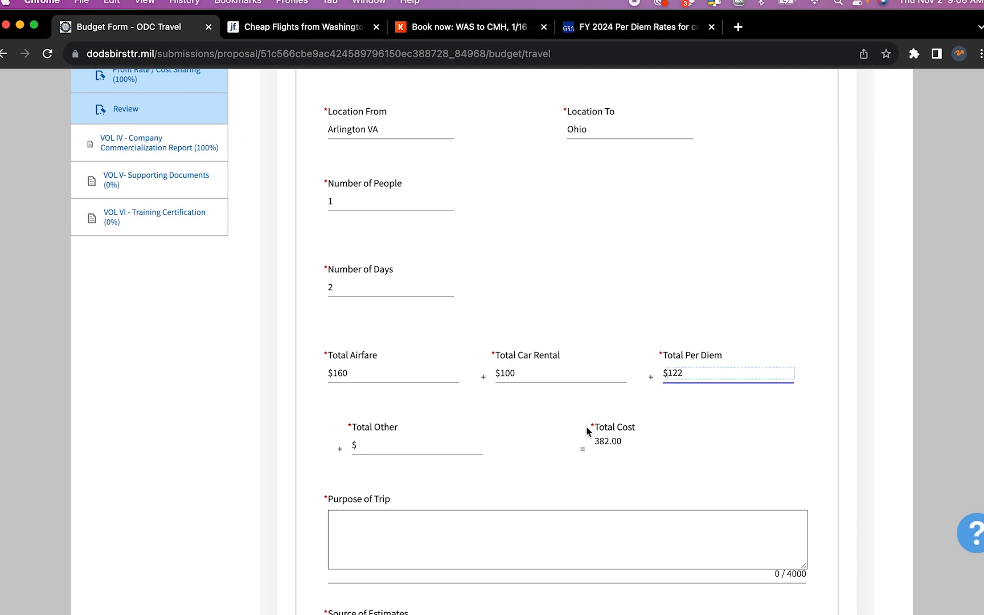
{"action": "left_click", "coordinate": [424, 448]}
{"action": "type", "text": "0"}
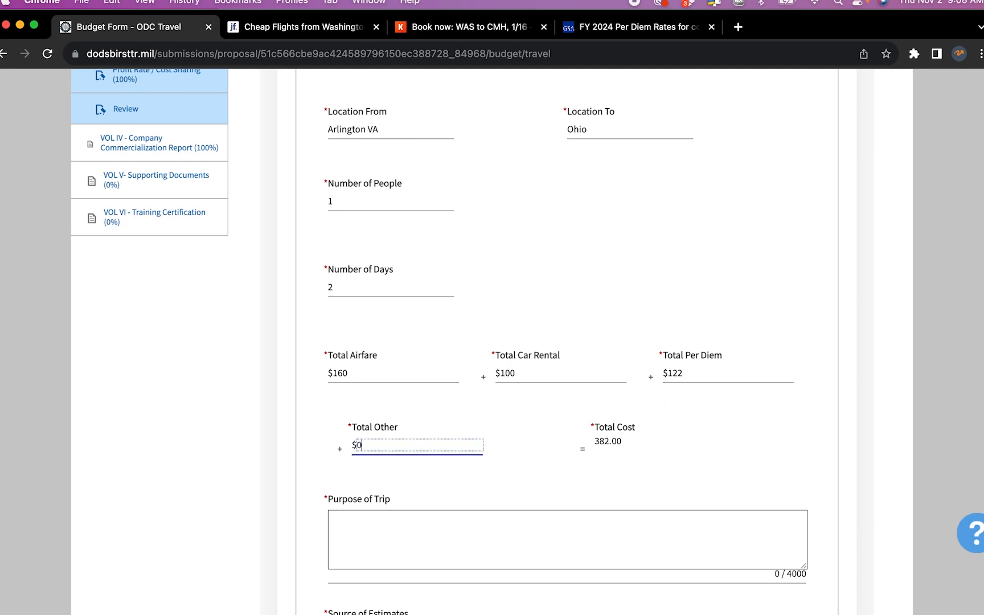
{"action": "left_click", "coordinate": [465, 513]}
{"action": "scroll", "coordinate": [477, 527], "scroll_direction": "down", "scroll_amount": 3}
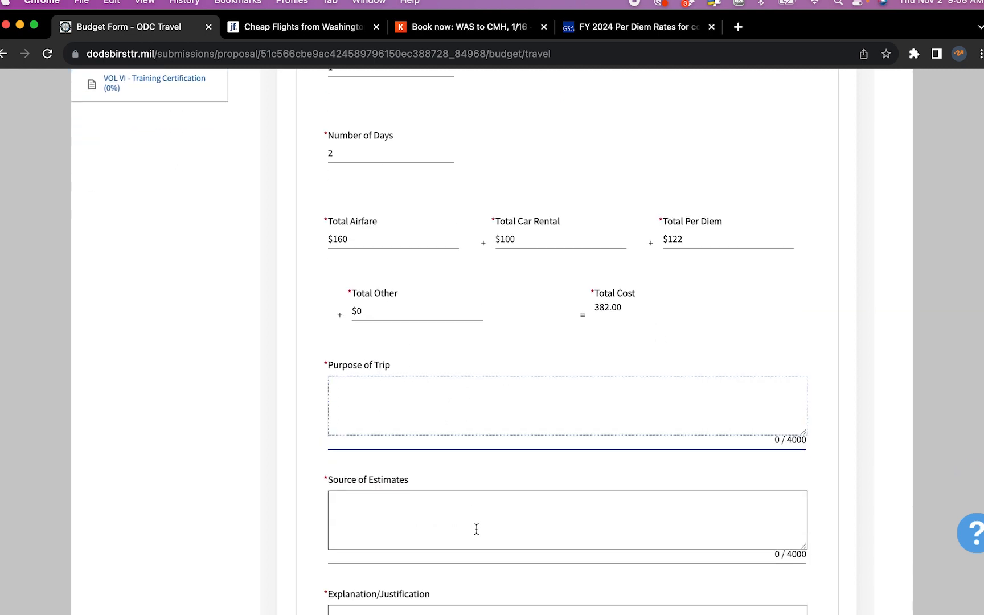
{"action": "type", "text": "Customer visit"}
{"action": "scroll", "coordinate": [512, 564], "scroll_direction": "down", "scroll_amount": 2}
List the sources of estimates as Kayak, Rental car site and GSA on separate lines
{"action": "left_click", "coordinate": [529, 410]}
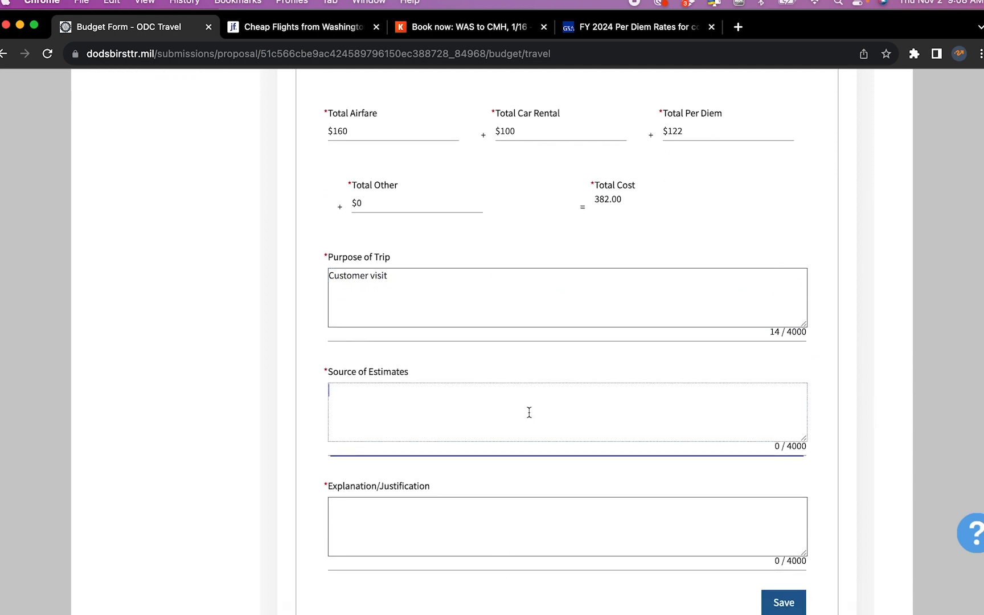
{"action": "type", "text": "Kalya"}
{"action": "key", "text": "BackSpace"}
{"action": "key", "text": "BackSpace"}
{"action": "key", "text": "BackSpace"}
{"action": "type", "text": "yak,"}
{"action": "key", "text": "Return"}
{"action": "type", "text": "Rental car site"}
{"action": "key", "text": "Return"}
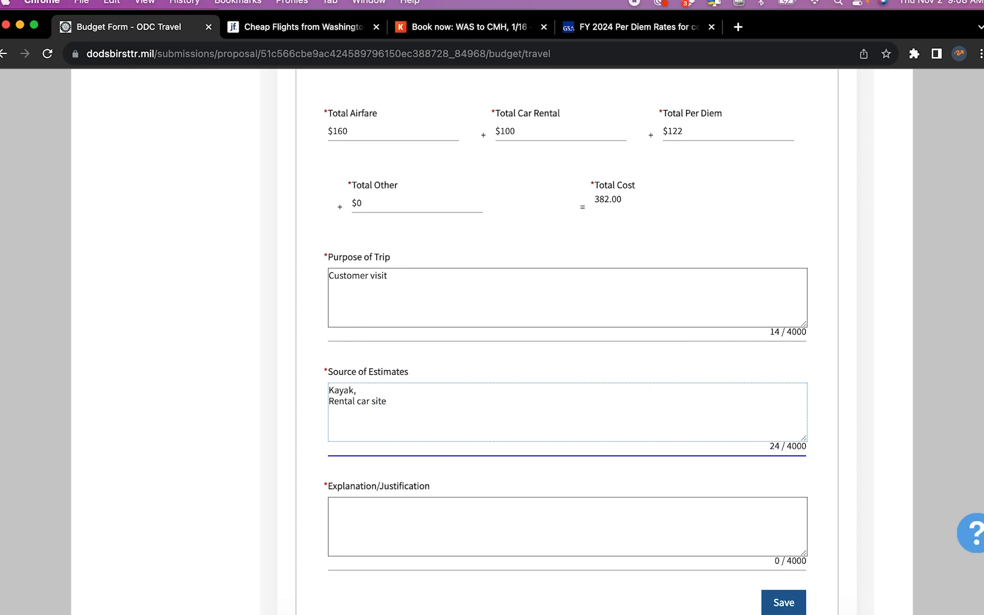
{"action": "type", "text": "GSA"}
{"action": "scroll", "coordinate": [639, 453], "scroll_direction": "down", "scroll_amount": 3}
Add the justification 'We need to XXXXXXX', save the travel entry and continue
{"action": "left_click", "coordinate": [636, 414]}
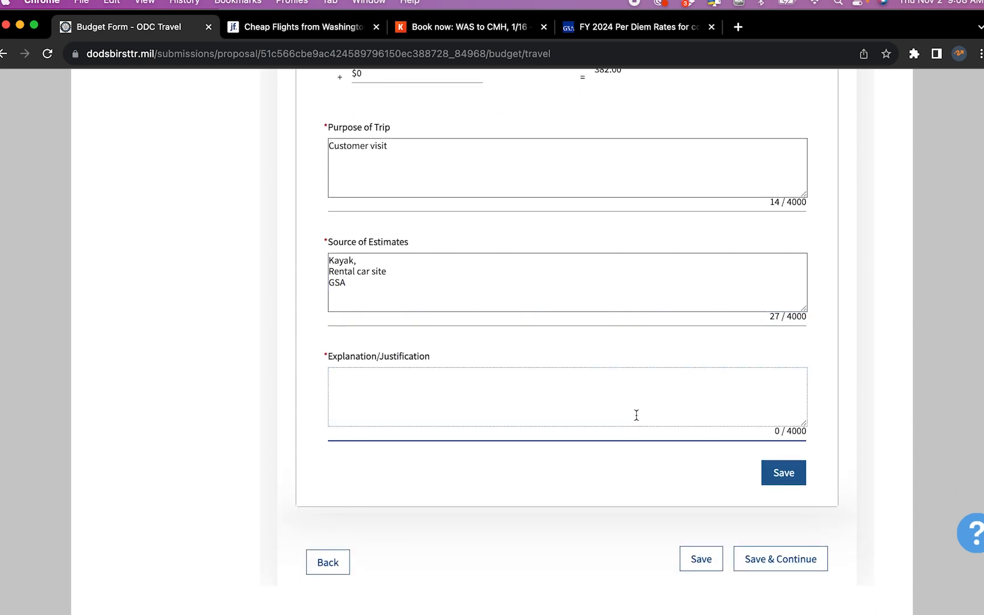
{"action": "type", "text": "We need to XXXXXXX"}
{"action": "left_click", "coordinate": [793, 474]}
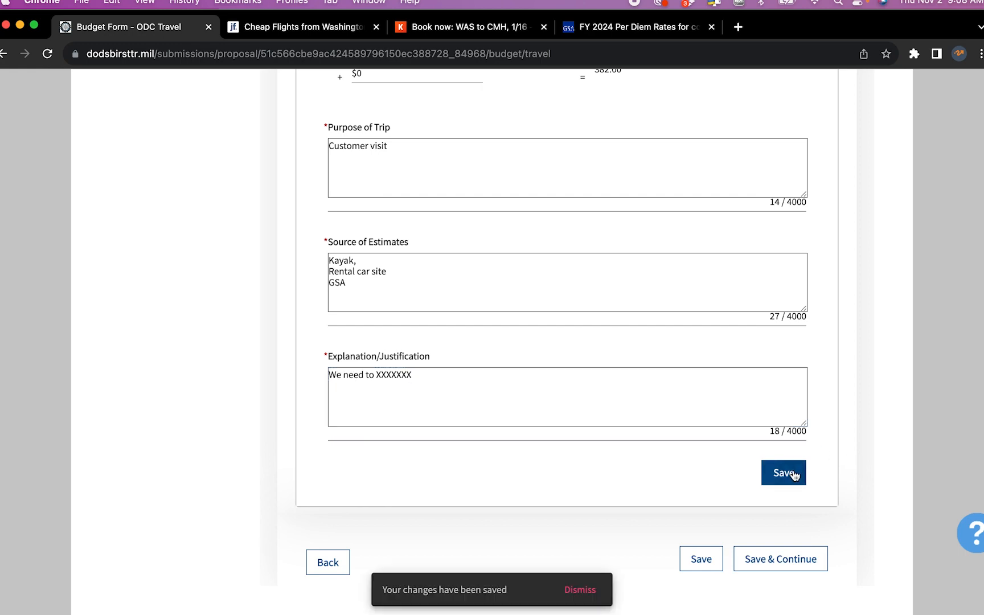
{"action": "scroll", "coordinate": [793, 469], "scroll_direction": "down", "scroll_amount": 10}
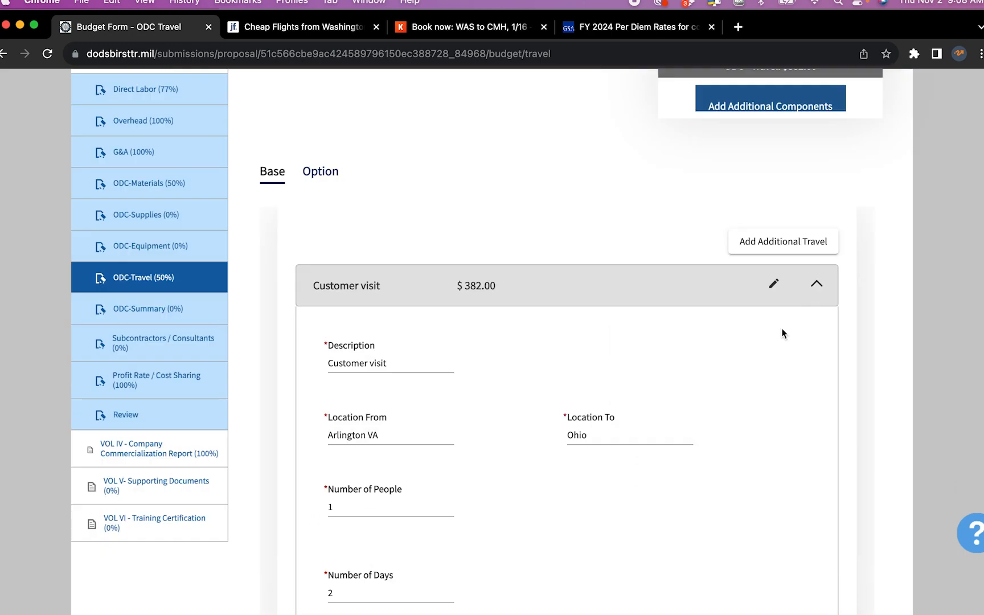
{"action": "scroll", "coordinate": [781, 328], "scroll_direction": "up", "scroll_amount": 4}
{"action": "scroll", "coordinate": [781, 329], "scroll_direction": "down", "scroll_amount": 2}
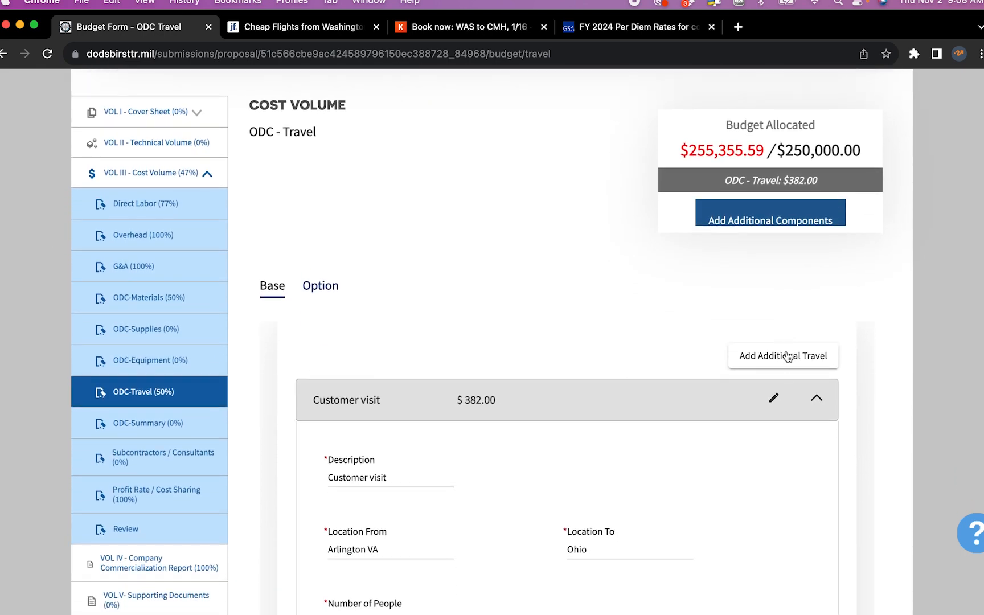
{"action": "scroll", "coordinate": [787, 357], "scroll_direction": "down", "scroll_amount": 10}
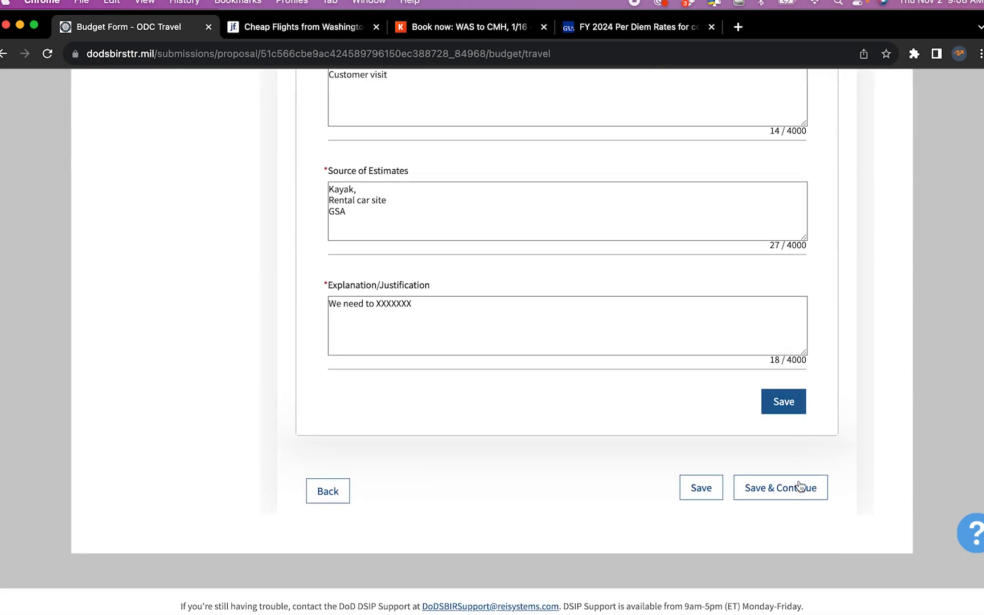
{"action": "left_click", "coordinate": [797, 486]}
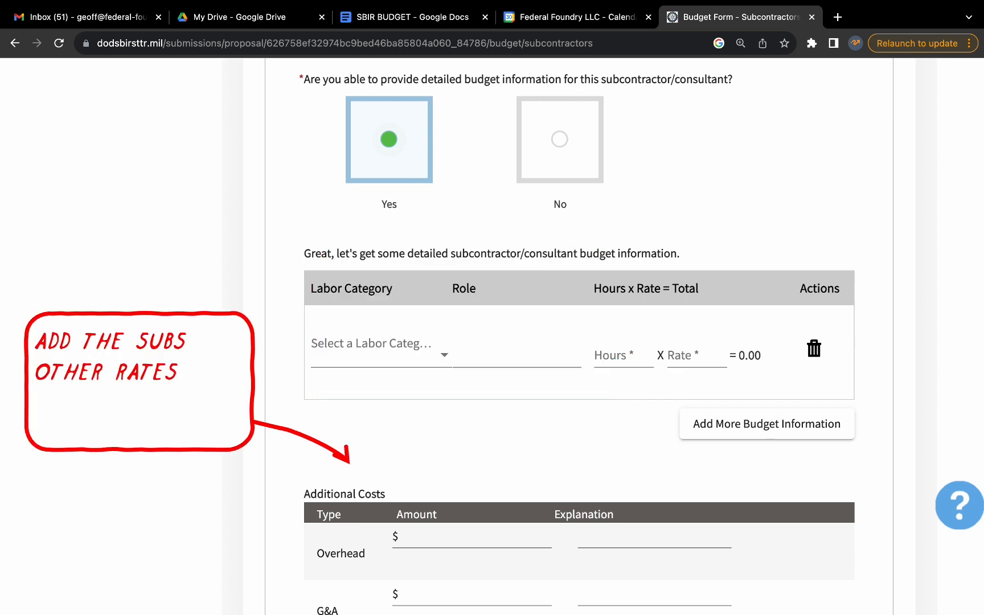
Scroll to the blank Subcontractor No: 1 entry in Subcontractors / Consultants
{"action": "scroll", "coordinate": [578, 336], "scroll_direction": "down", "scroll_amount": 6}
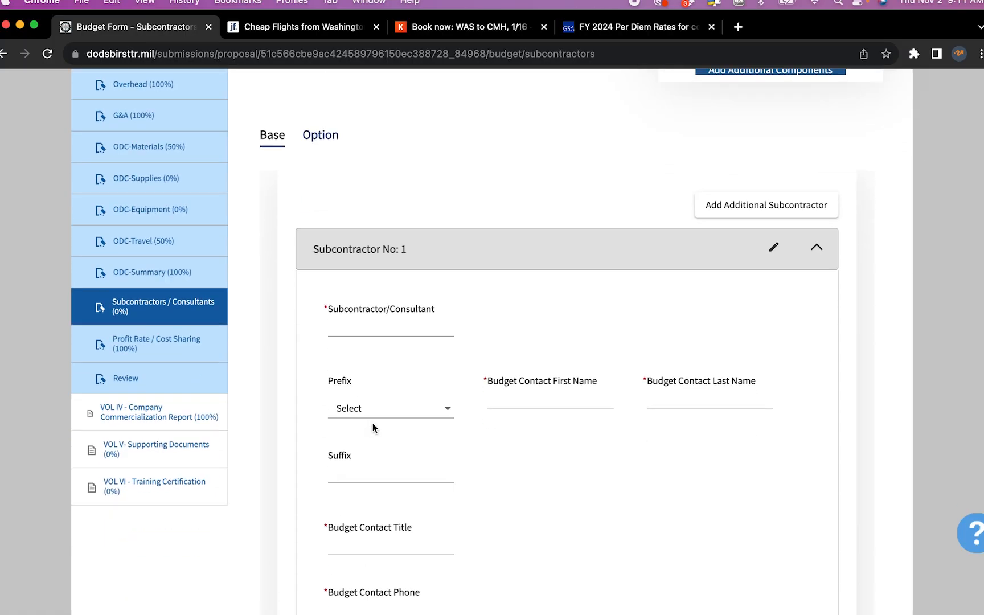
Name the subcontractor Tester and enter the budget contact's first and last name
{"action": "left_click", "coordinate": [403, 327]}
{"action": "type", "text": "Tester"}
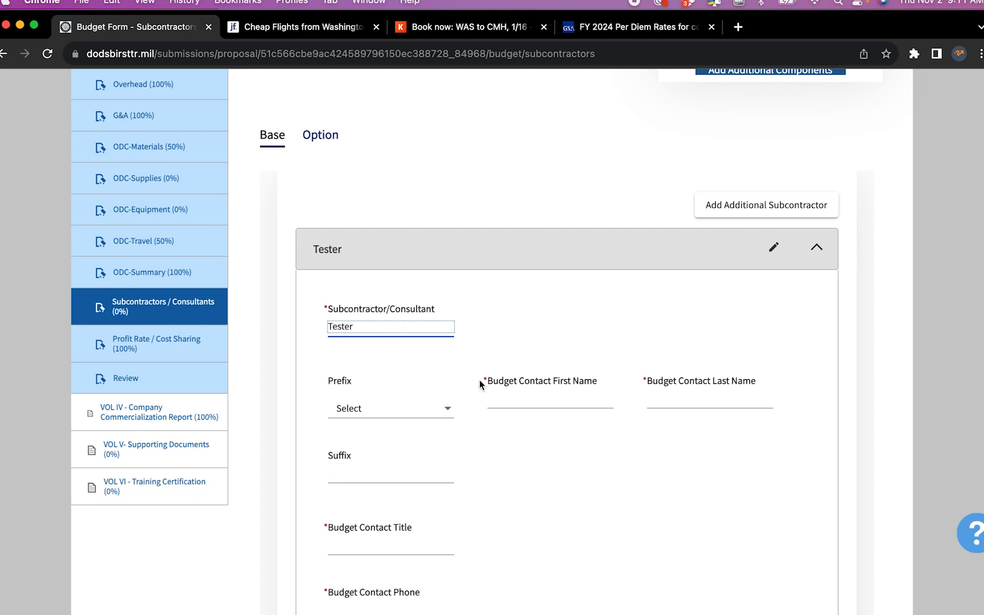
{"action": "left_click", "coordinate": [540, 401]}
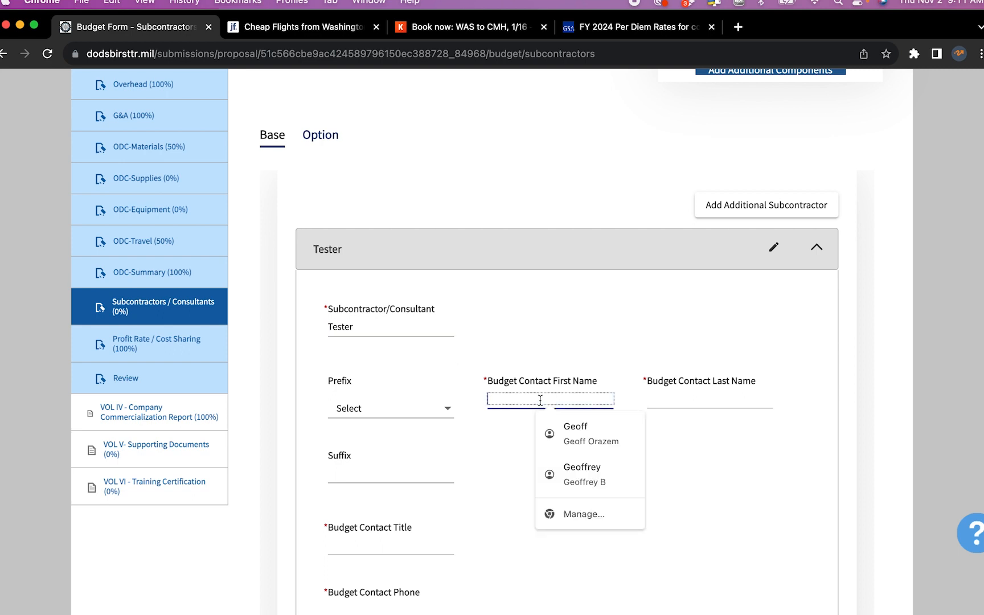
{"action": "key", "text": "Tab"}
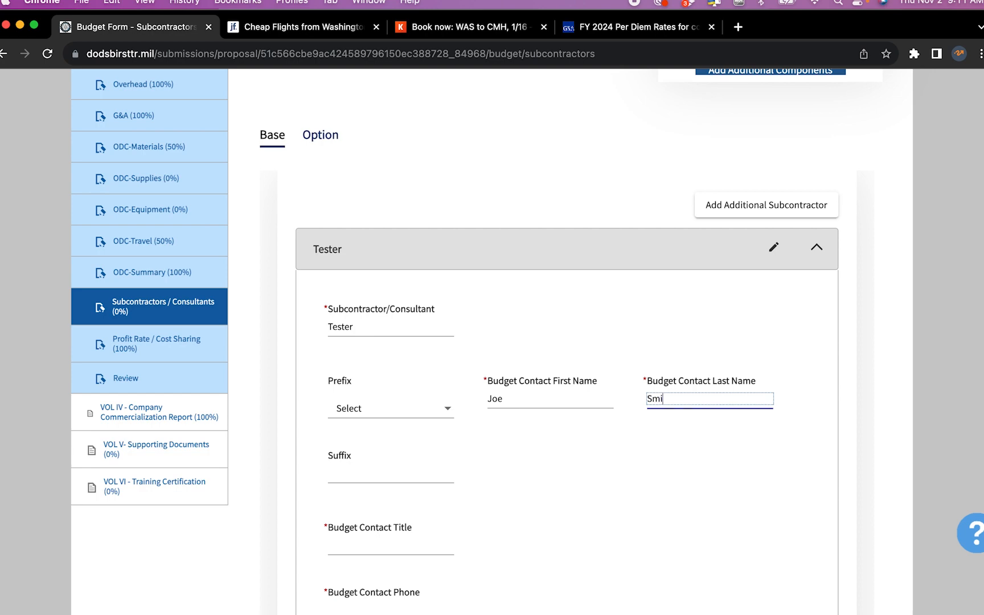
{"action": "key", "text": "Tab"}
{"action": "scroll", "coordinate": [536, 420], "scroll_direction": "down", "scroll_amount": 3}
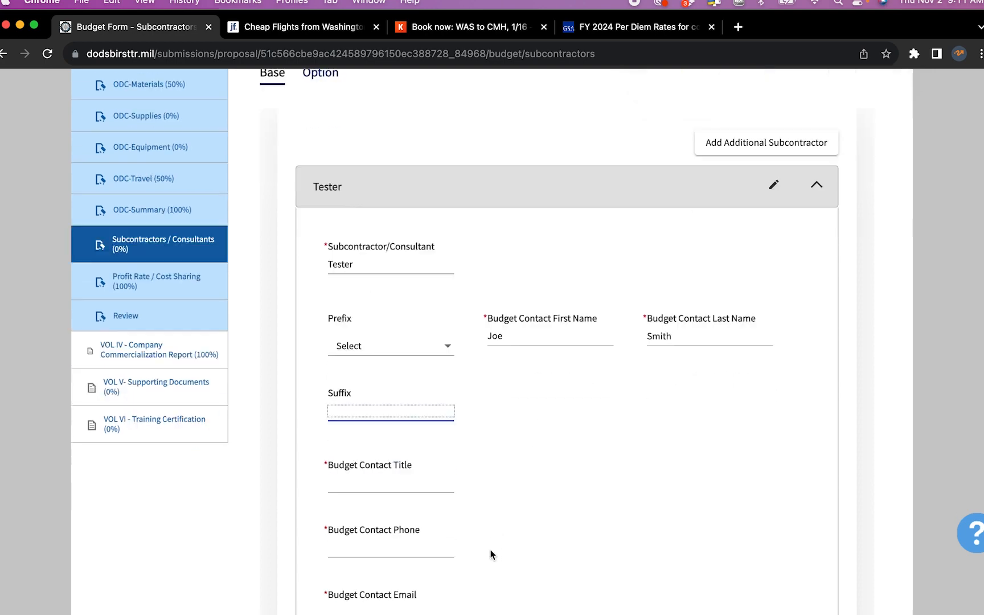
Fill in the contact's title 'asdf', phone number and e-mail address
{"action": "left_click", "coordinate": [430, 368]}
{"action": "type", "text": "asdf"}
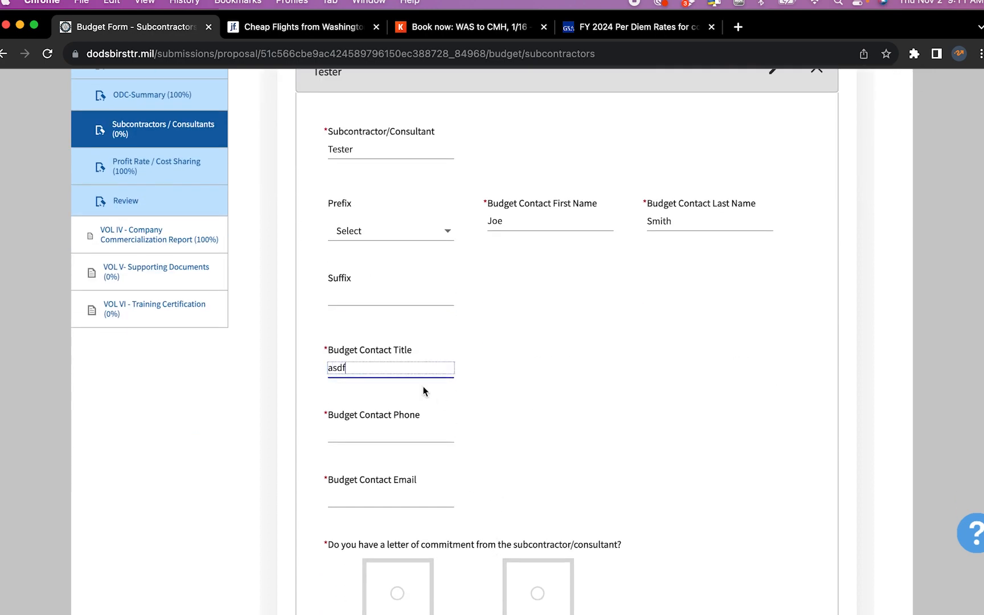
{"action": "left_click", "coordinate": [406, 431]}
{"action": "type", "text": "111) 111-"}
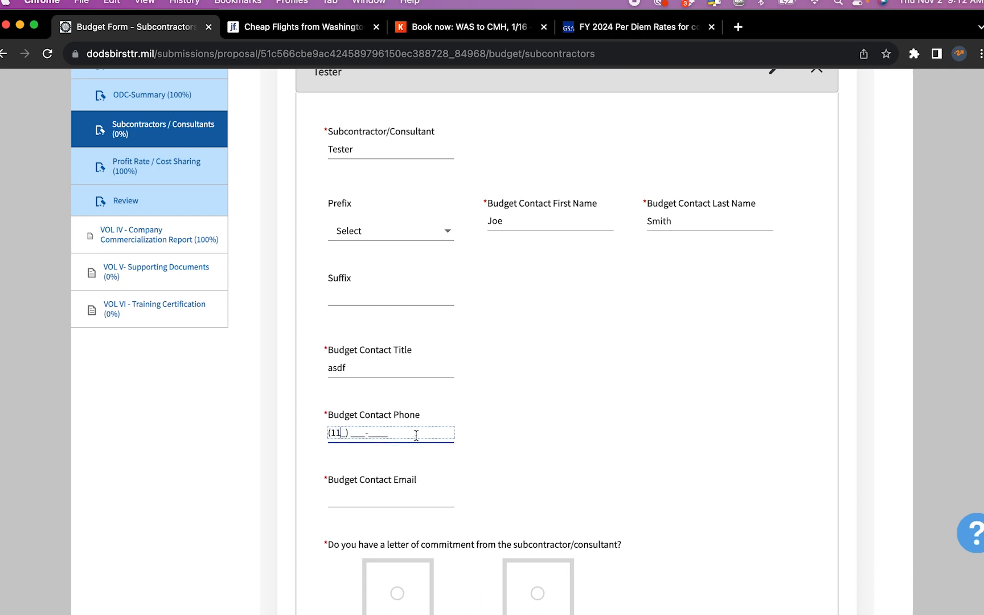
{"action": "type", "text": "1111"}
{"action": "left_click", "coordinate": [400, 499]}
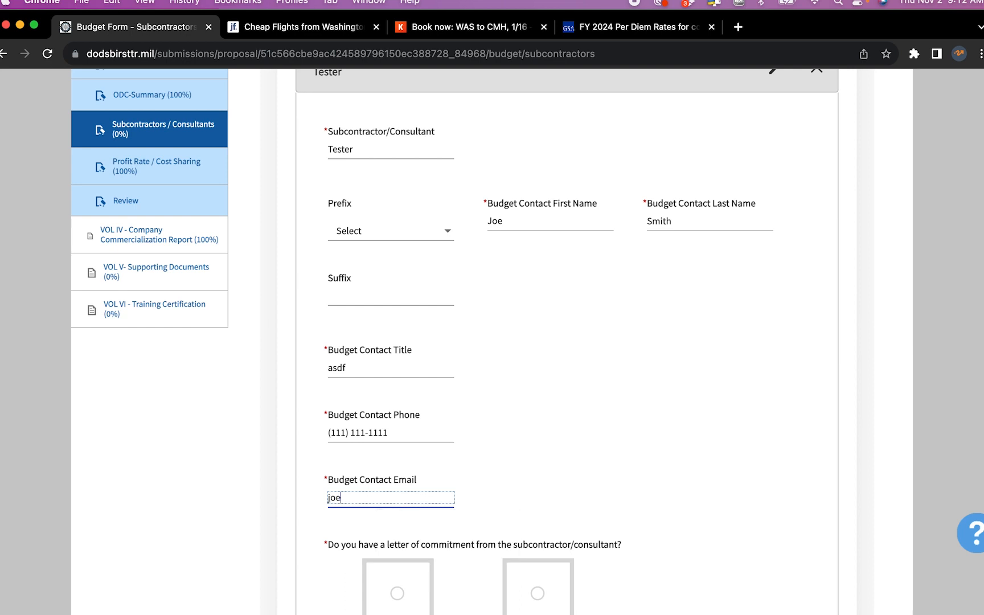
{"action": "scroll", "coordinate": [450, 505], "scroll_direction": "down", "scroll_amount": 5}
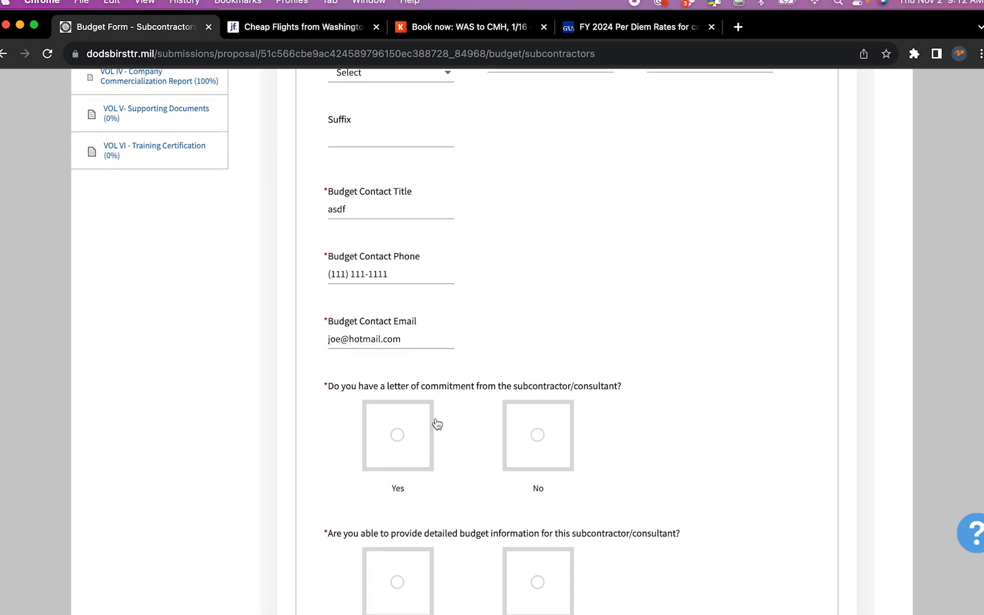
Confirm a commitment letter, upload Quote 3.pdf, and answer Yes to detailed budget information
{"action": "left_click", "coordinate": [401, 440]}
{"action": "scroll", "coordinate": [400, 439], "scroll_direction": "down", "scroll_amount": 7}
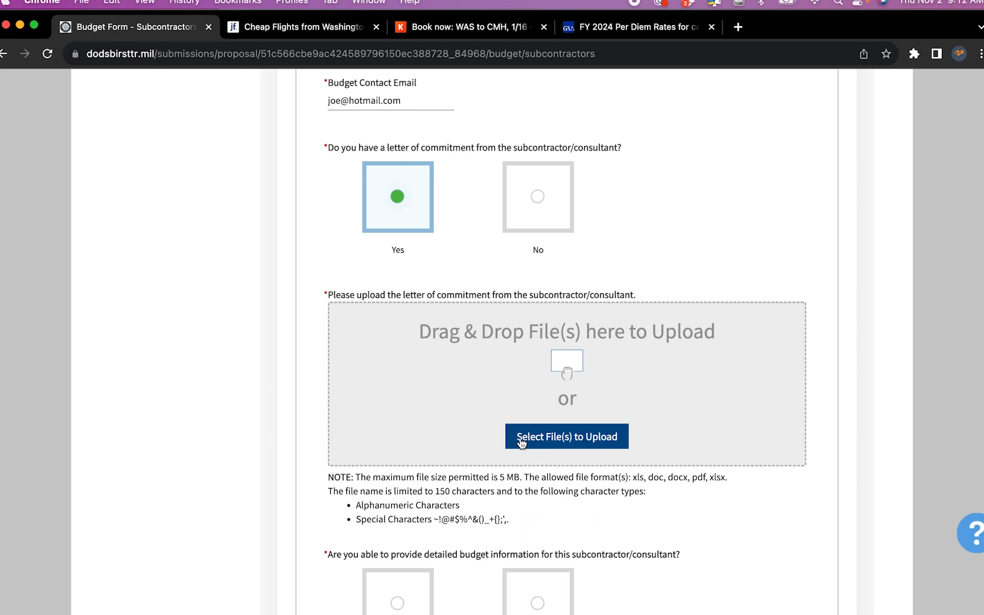
{"action": "left_click", "coordinate": [519, 438]}
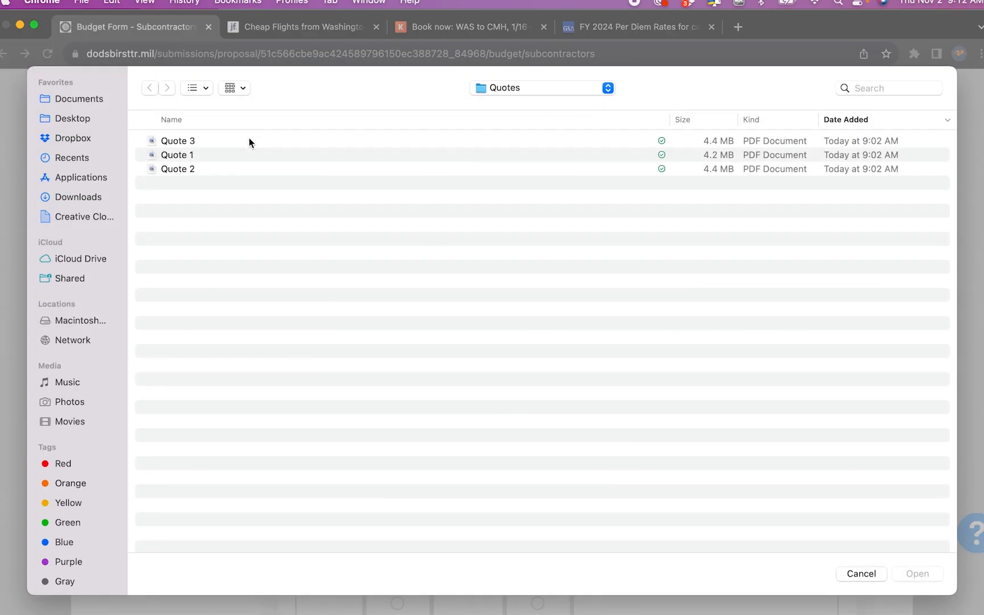
{"action": "double_click", "coordinate": [224, 141]}
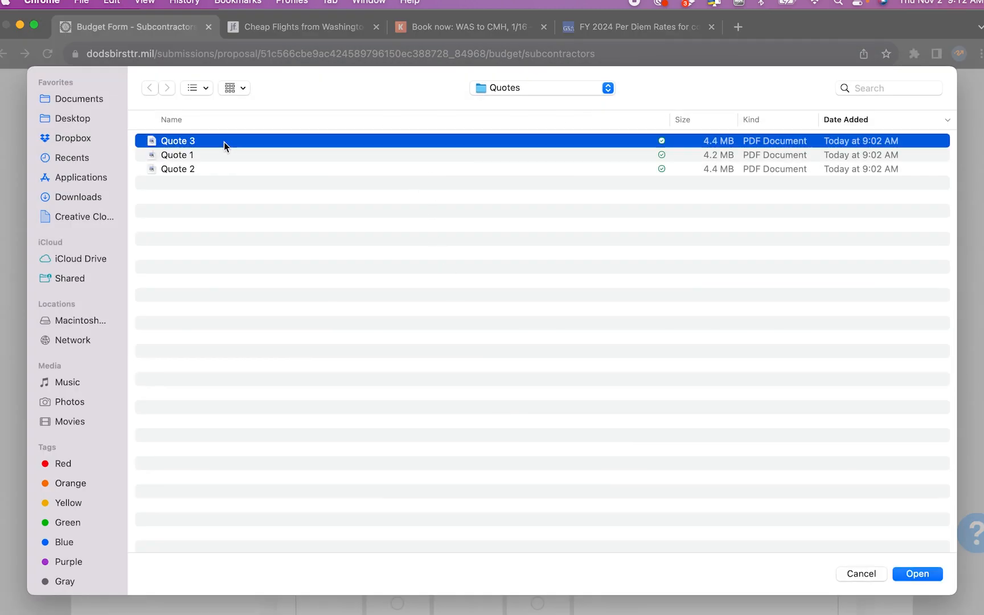
{"action": "scroll", "coordinate": [472, 371], "scroll_direction": "down", "scroll_amount": 3}
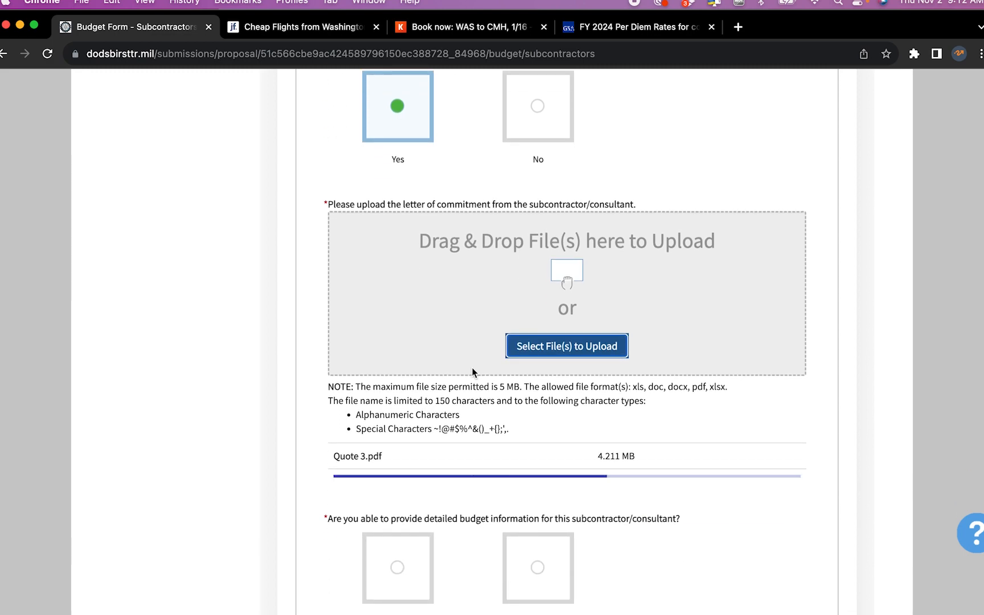
{"action": "scroll", "coordinate": [472, 371], "scroll_direction": "down", "scroll_amount": 5}
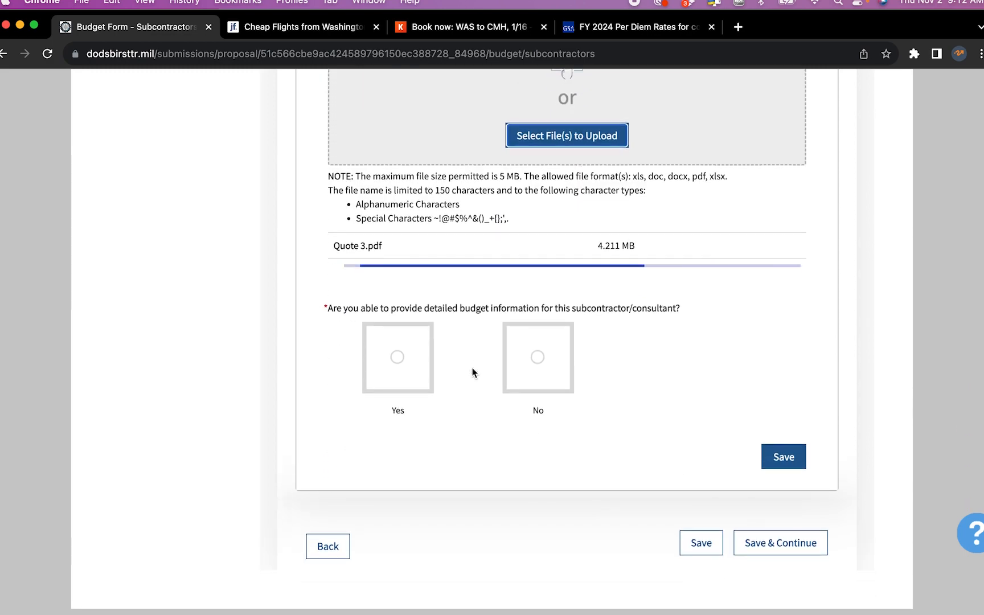
{"action": "left_click", "coordinate": [398, 359]}
{"action": "scroll", "coordinate": [395, 360], "scroll_direction": "down", "scroll_amount": 3}
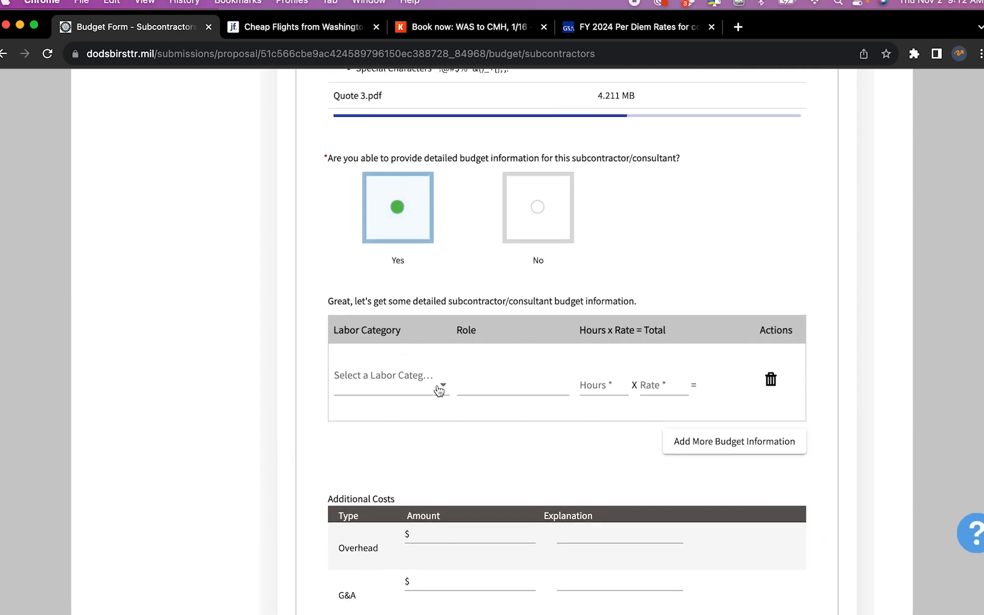
Add an Electronics Engineer labor line, role Test advisor, 25 hours at rate 55
{"action": "left_click", "coordinate": [439, 389]}
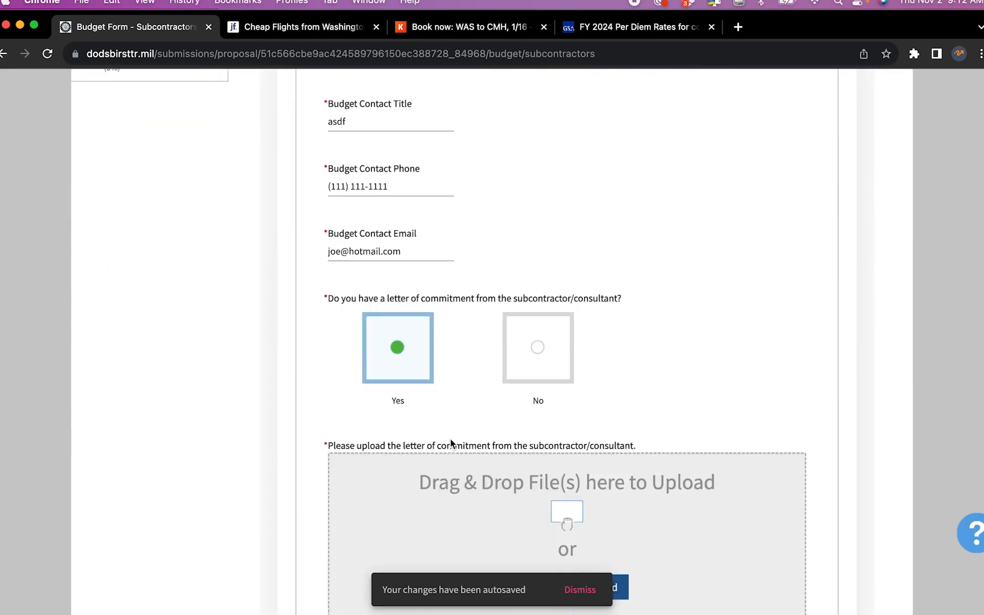
{"action": "scroll", "coordinate": [451, 444], "scroll_direction": "down", "scroll_amount": 5}
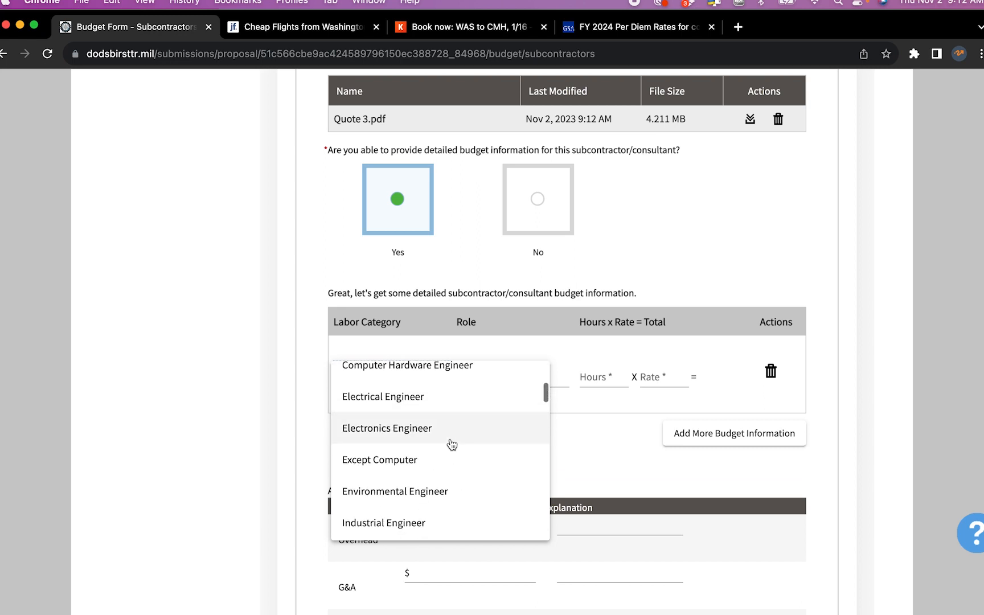
{"action": "scroll", "coordinate": [450, 444], "scroll_direction": "down", "scroll_amount": 1}
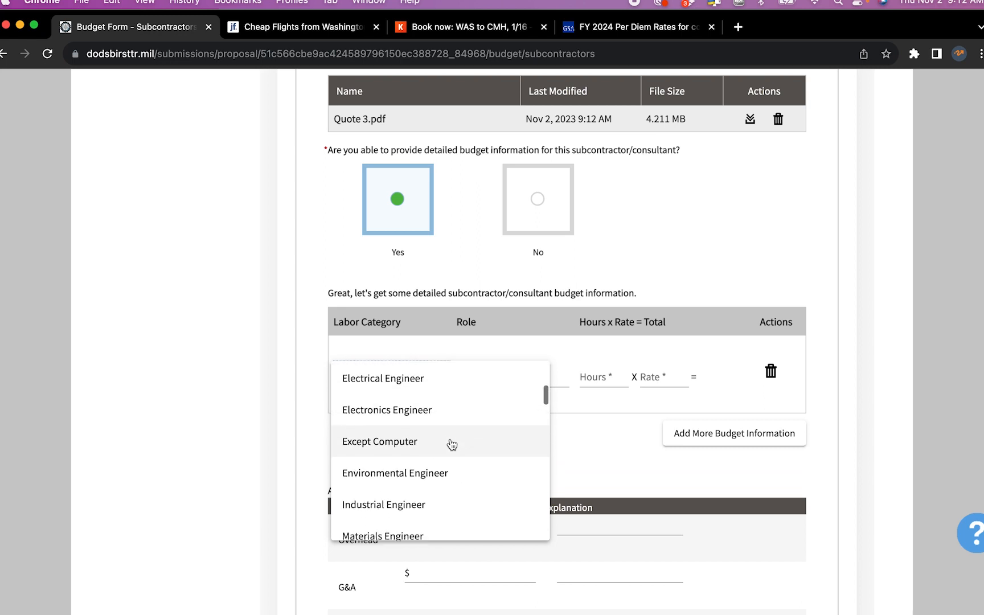
{"action": "left_click", "coordinate": [422, 409]}
{"action": "left_click", "coordinate": [533, 378]}
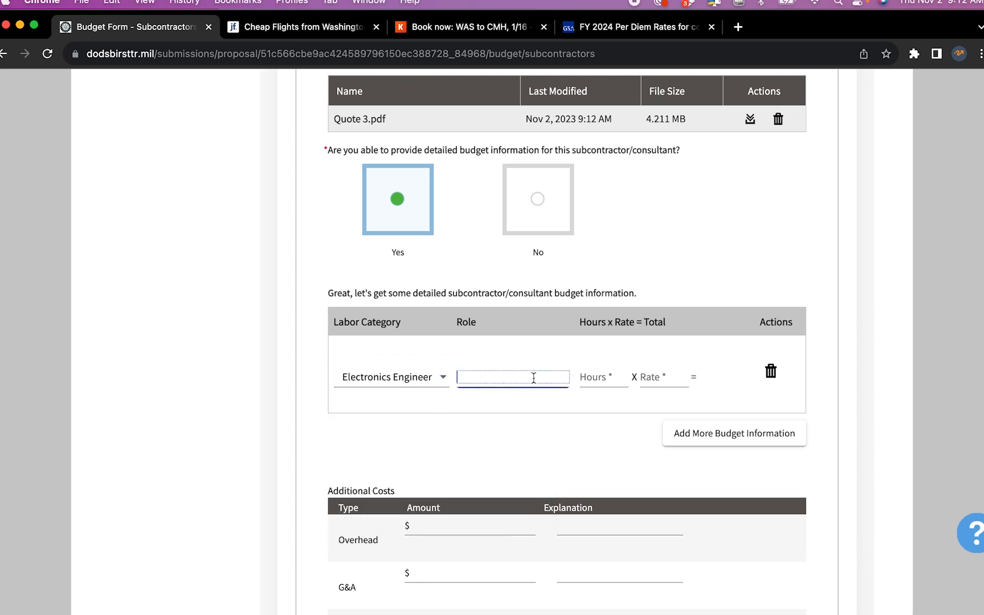
{"action": "type", "text": "Test advisor"}
{"action": "key", "text": "Tab"}
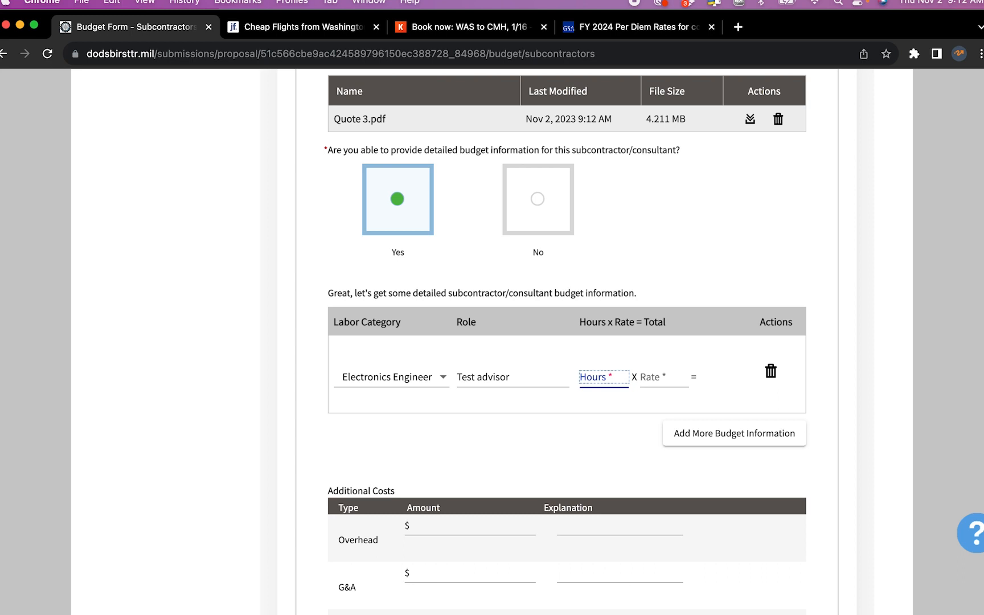
{"action": "type", "text": "25"}
{"action": "key", "text": "Tab"}
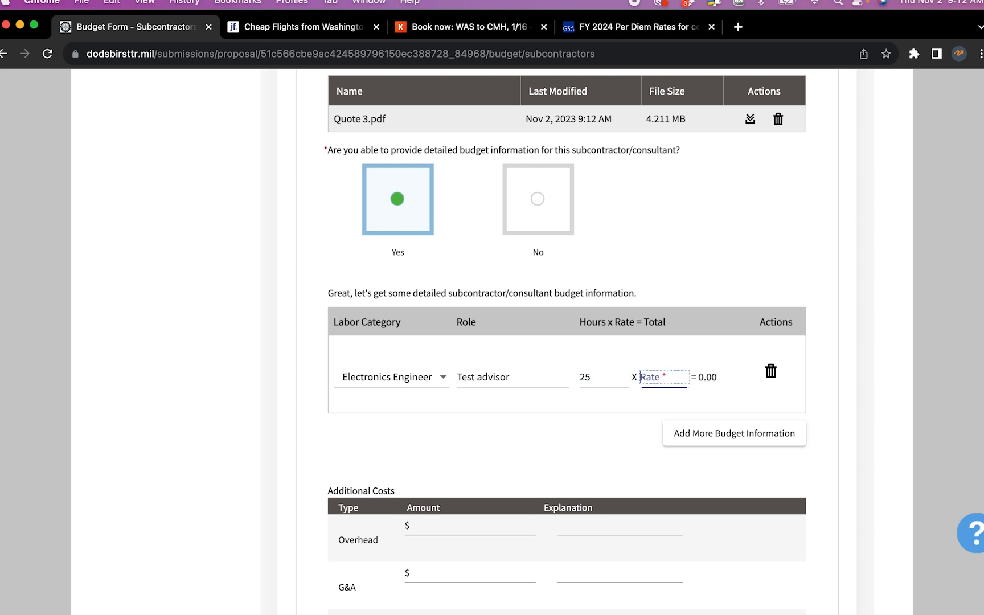
{"action": "type", "text": "55"}
Add a blank labor row and enter Overhead of 150 explained as 'XXX'
{"action": "left_click", "coordinate": [733, 434]}
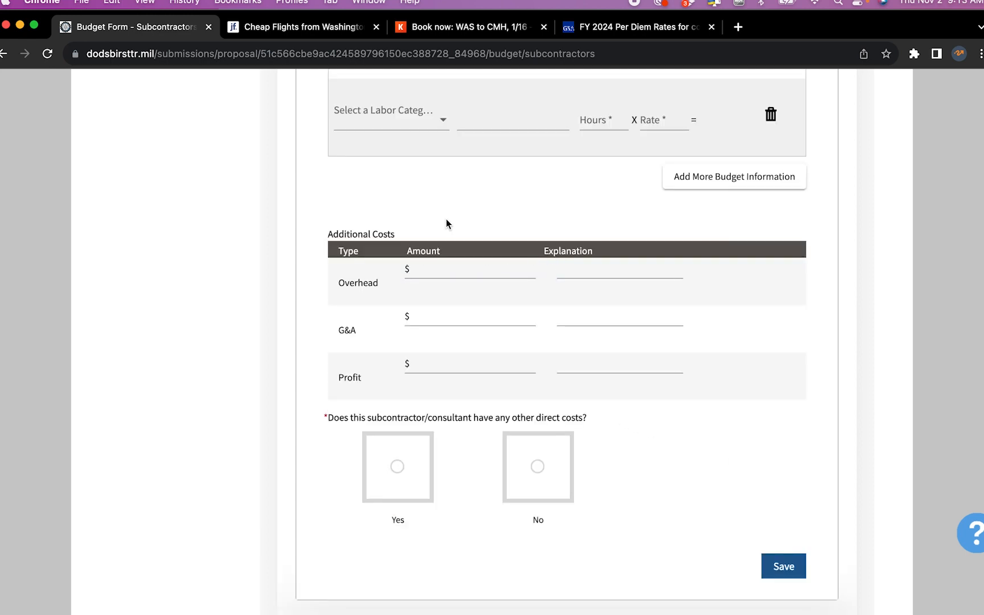
{"action": "left_click", "coordinate": [451, 271]}
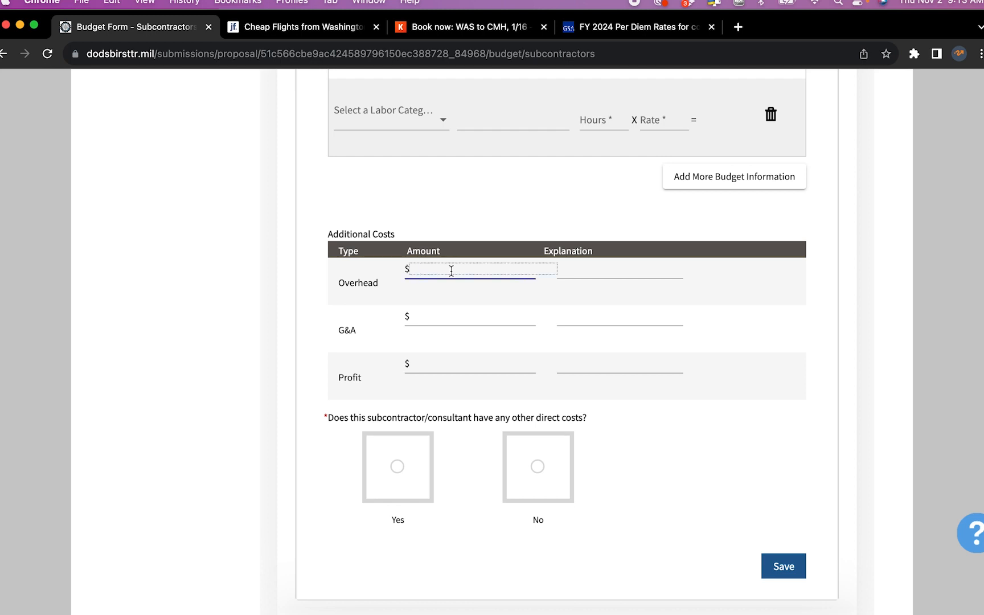
{"action": "type", "text": "150"}
{"action": "key", "text": "Tab"}
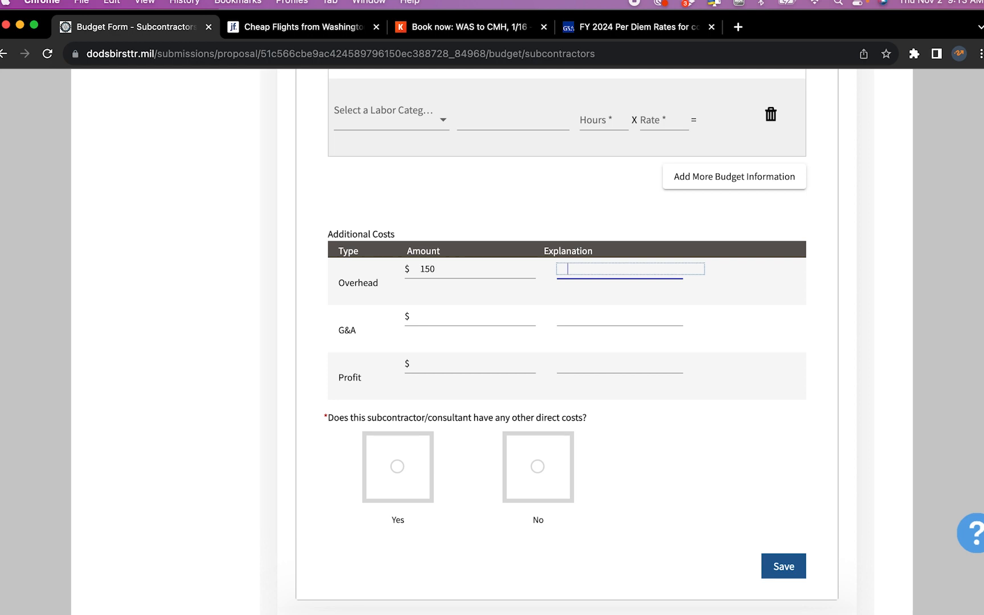
{"action": "type", "text": "XXX"}
Enter G&A of 0 and Profit of 100 explained as 'Reasonable profit'
{"action": "left_click", "coordinate": [437, 317]}
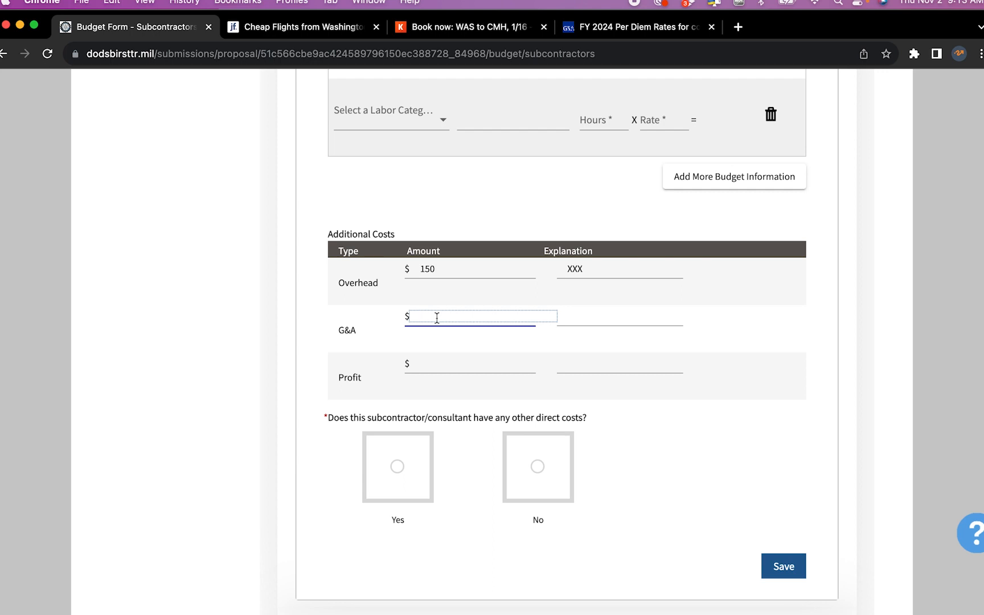
{"action": "type", "text": "0"}
{"action": "left_click", "coordinate": [596, 312]}
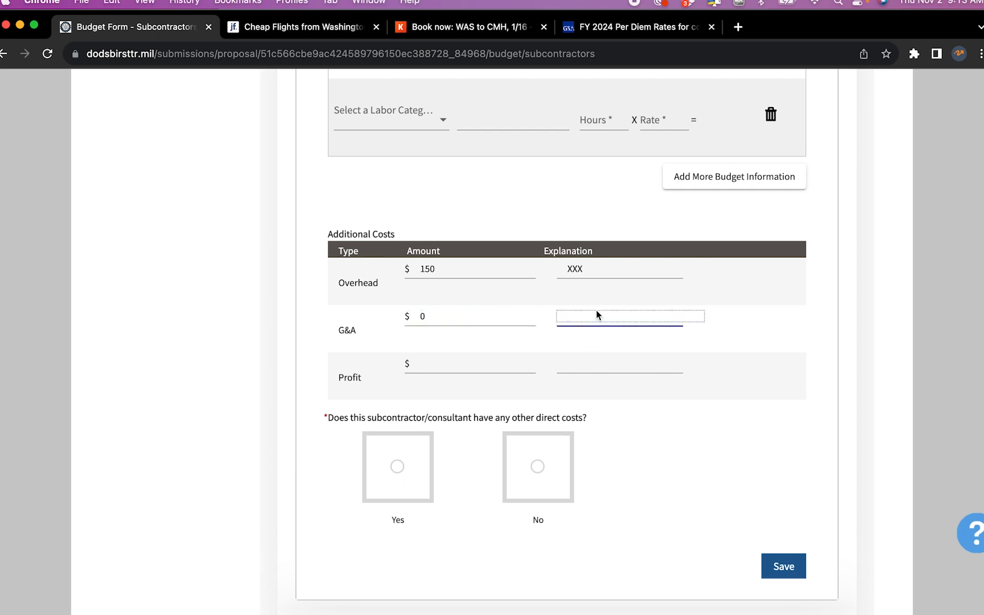
{"action": "left_click", "coordinate": [485, 365]}
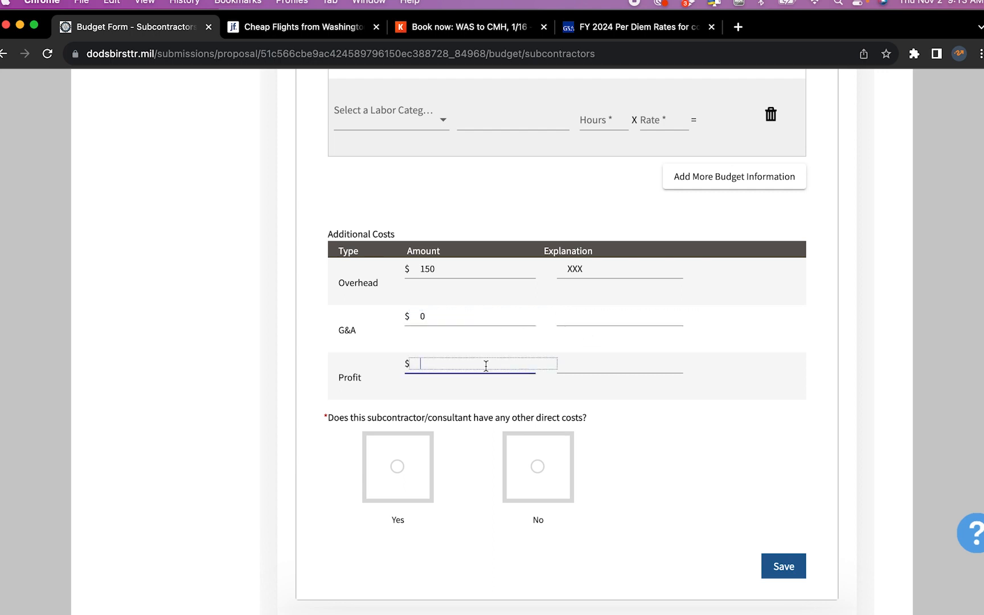
{"action": "type", "text": "100"}
{"action": "key", "text": "Tab"}
{"action": "type", "text": "Re"}
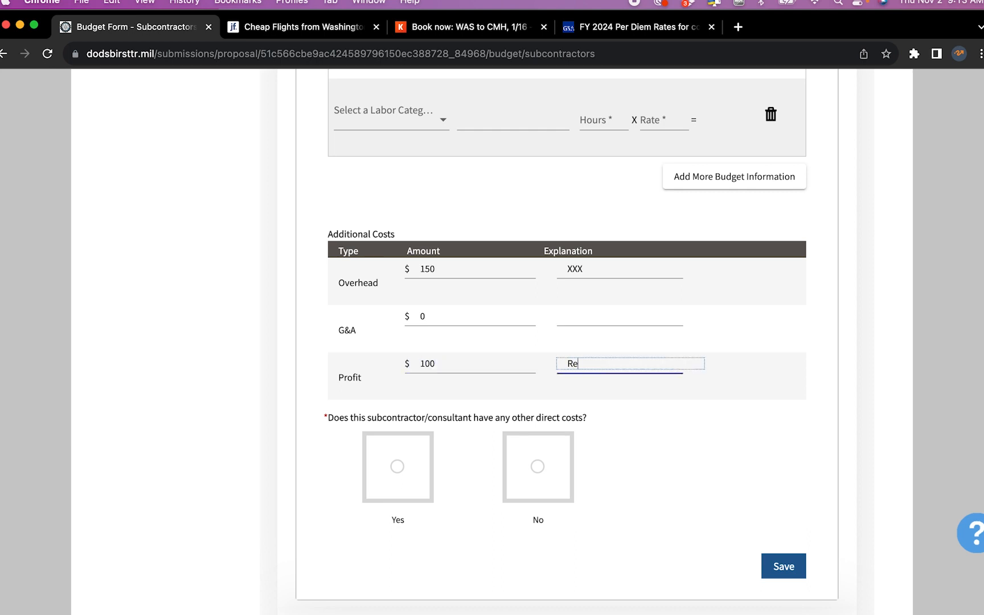
{"action": "type", "text": "asonable profit"}
Answer Yes to subcontractor other direct costs and pick the Supplies category
{"action": "scroll", "coordinate": [463, 455], "scroll_direction": "down", "scroll_amount": 3}
{"action": "left_click", "coordinate": [410, 403]}
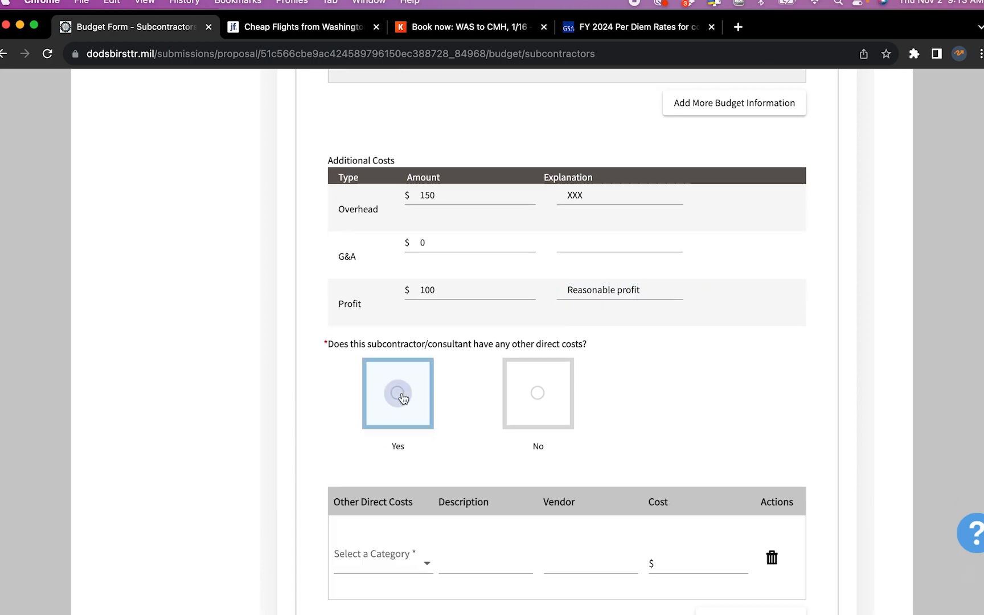
{"action": "scroll", "coordinate": [402, 397], "scroll_direction": "down", "scroll_amount": 4}
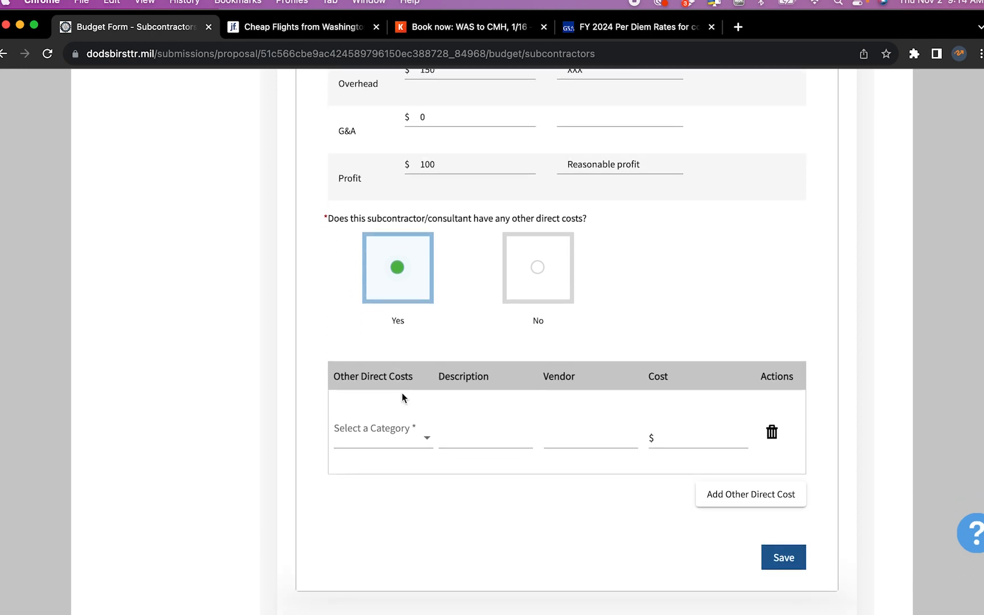
{"action": "left_click", "coordinate": [423, 438]}
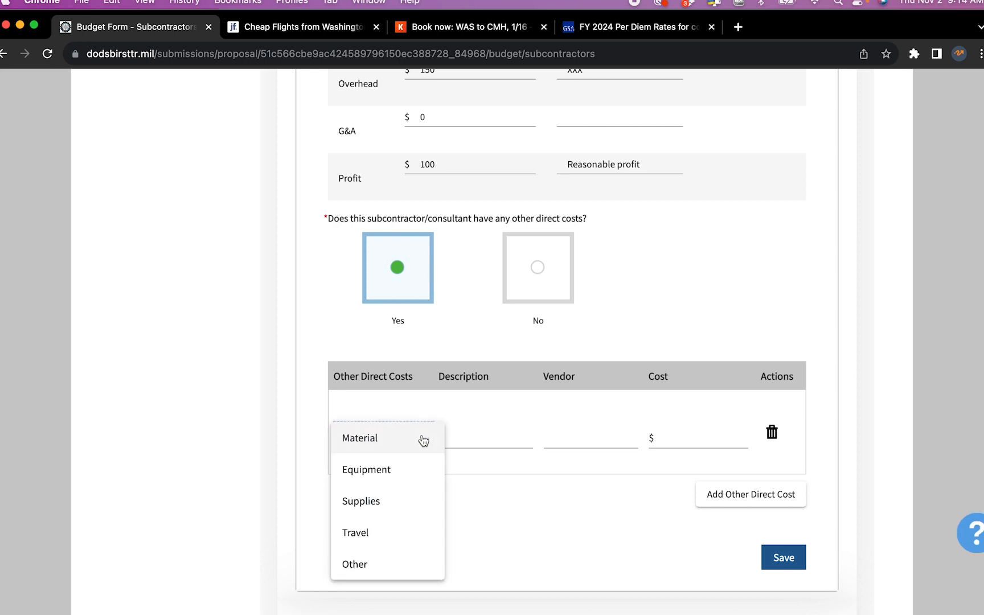
{"action": "left_click", "coordinate": [413, 499]}
Describe the Supplies cost as test chemicals from vendor 'Chemical co', costing $200
{"action": "left_click", "coordinate": [485, 437]}
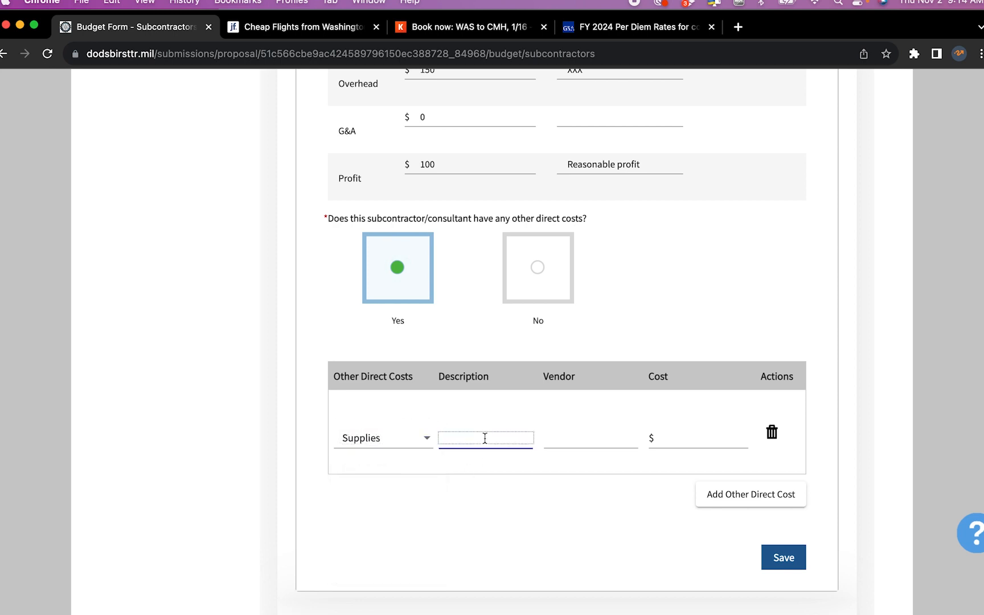
{"action": "type", "text": "test"}
{"action": "type", "text": "chemicals"}
{"action": "key", "text": "Tab"}
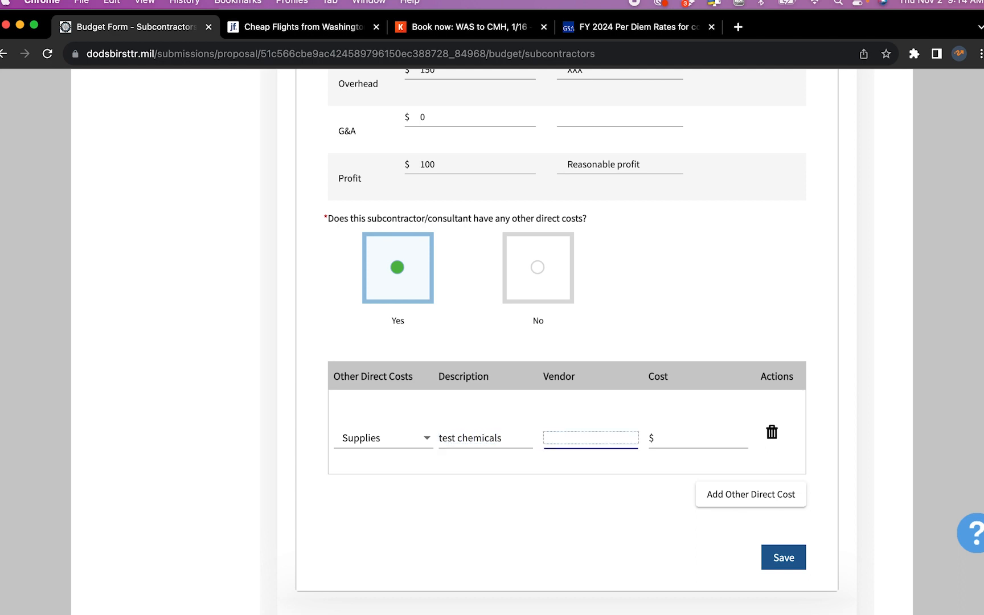
{"action": "type", "text": "Chemical co"}
{"action": "key", "text": "Tab"}
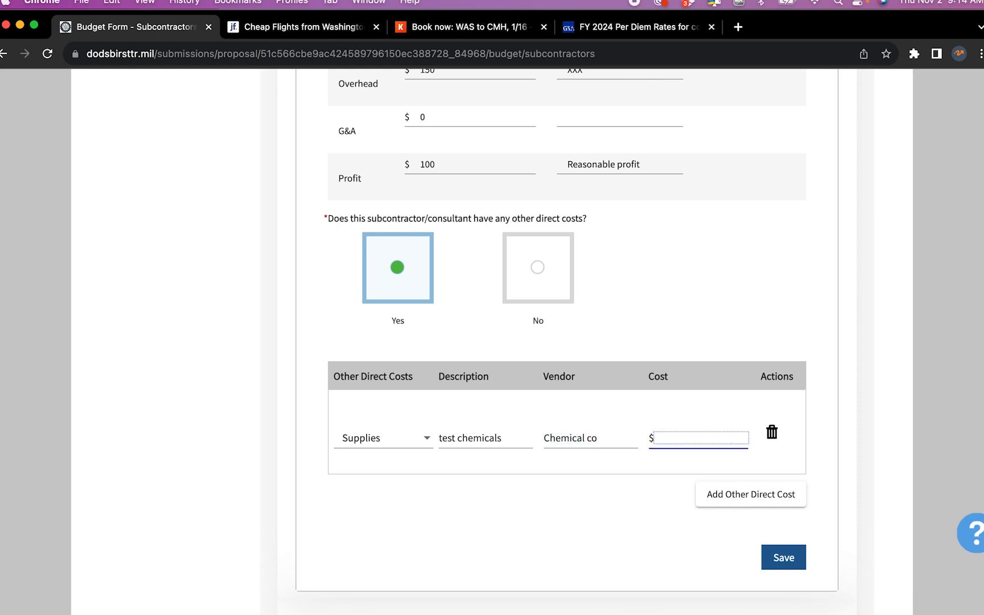
{"action": "type", "text": "200"}
{"action": "left_click", "coordinate": [518, 505]}
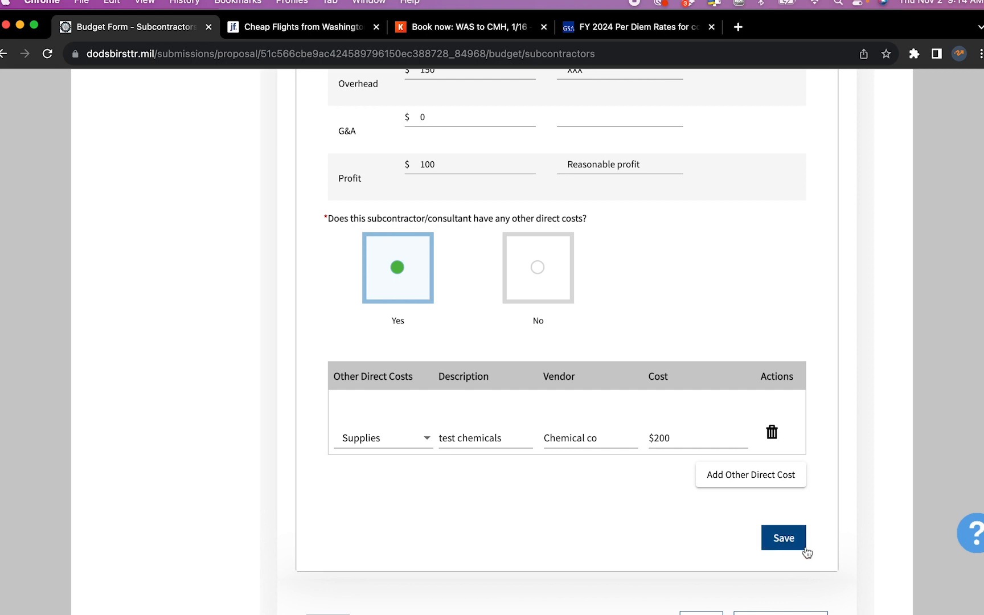
Save the Tester subcontractor entry, bringing subcontractor costs to $1,825.00
{"action": "left_click", "coordinate": [788, 540]}
{"action": "scroll", "coordinate": [785, 538], "scroll_direction": "down", "scroll_amount": 3}
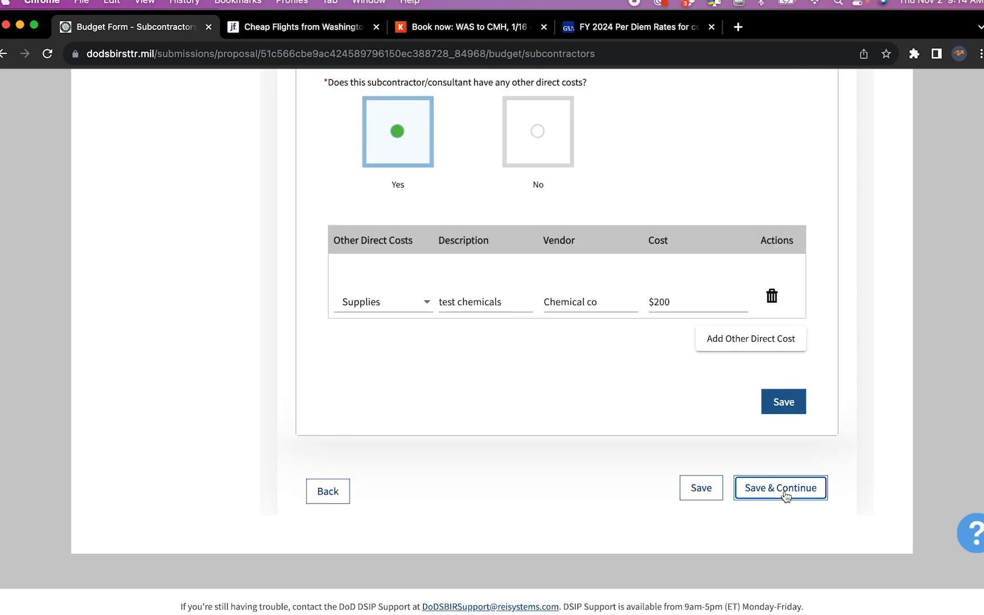
{"action": "left_click", "coordinate": [784, 492]}
Skip past the blank Option-period Subcontractor No: 1 form with Save & Continue
{"action": "scroll", "coordinate": [784, 496], "scroll_direction": "down", "scroll_amount": 6}
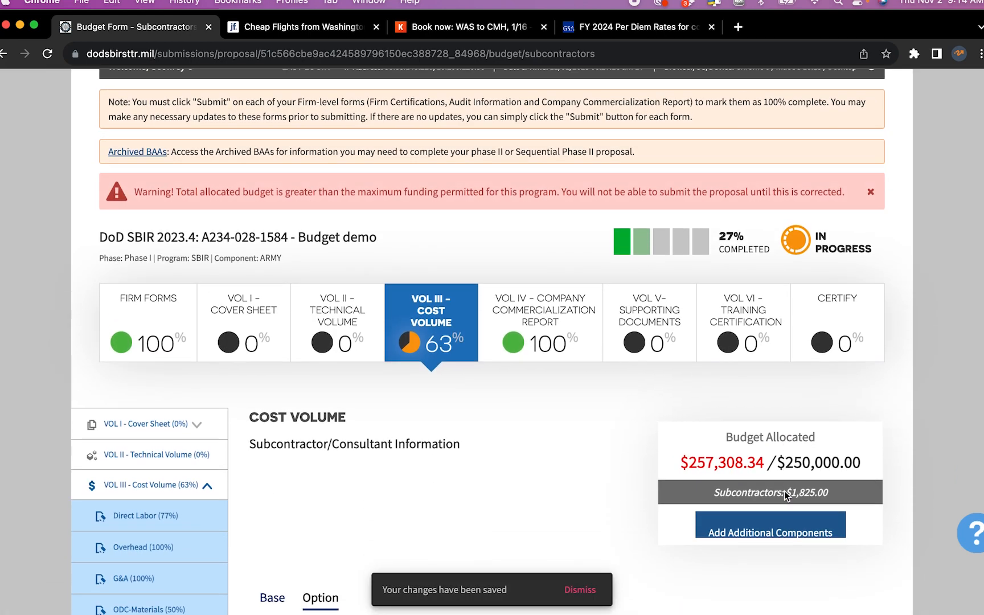
{"action": "scroll", "coordinate": [784, 495], "scroll_direction": "down", "scroll_amount": 5}
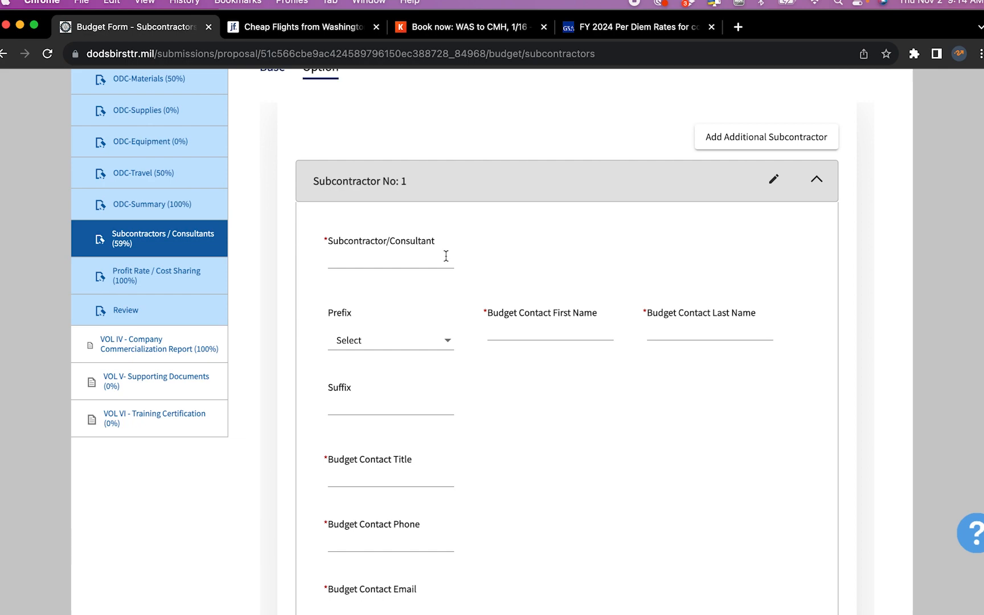
{"action": "scroll", "coordinate": [445, 255], "scroll_direction": "down", "scroll_amount": 10}
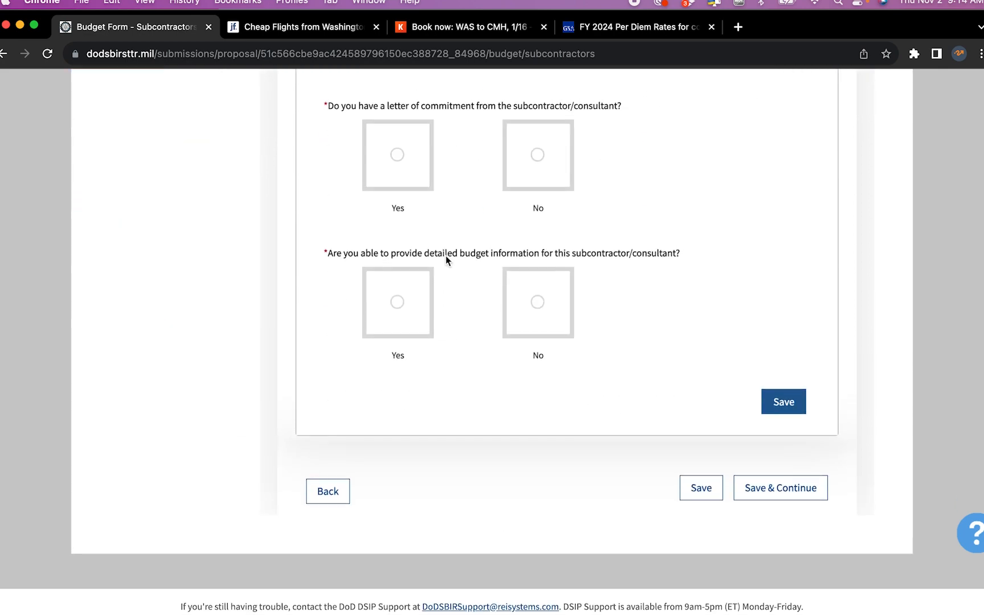
{"action": "left_click", "coordinate": [807, 488]}
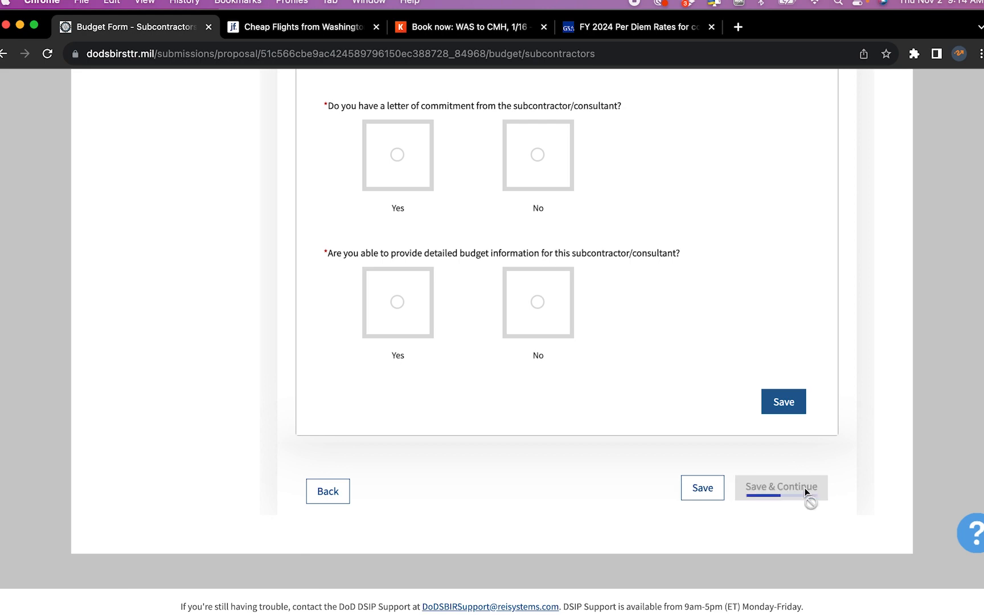
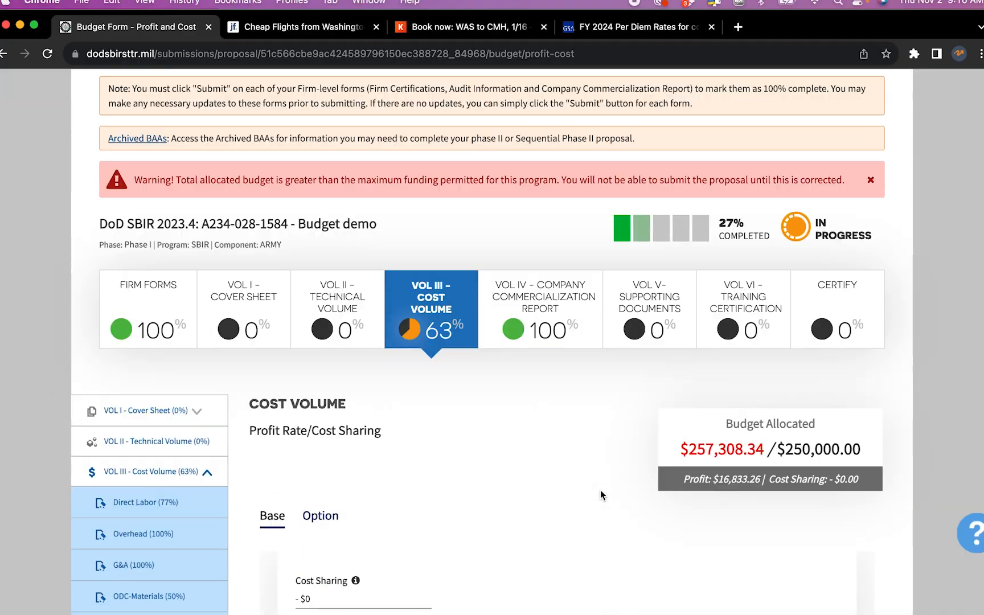
Review the Profit Rate/Cost Sharing page: a 7% profit puts the budget at $257,308.34, over the $250,000.00 limit
{"action": "scroll", "coordinate": [600, 489], "scroll_direction": "down", "scroll_amount": 3}
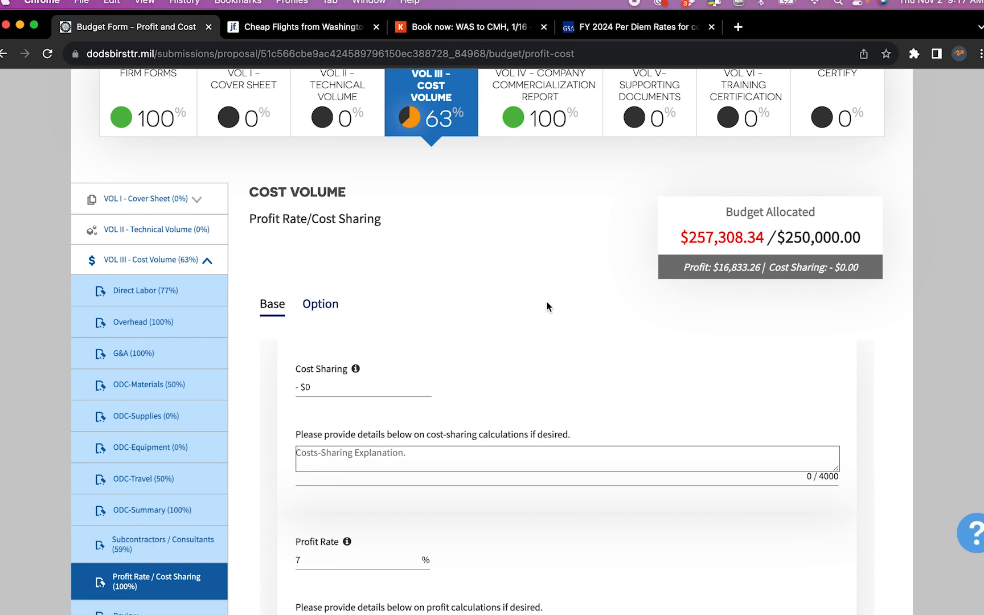
Open Direct Labor and review the base role: 1100 hours at $118, 17% fringe, totalling 151,866.00
{"action": "scroll", "coordinate": [547, 307], "scroll_direction": "down", "scroll_amount": 2}
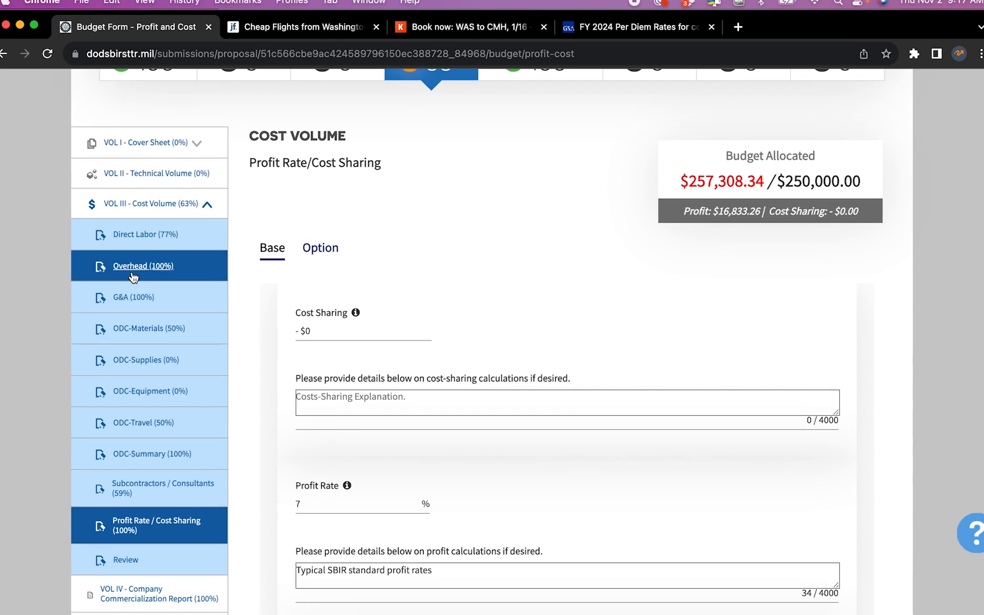
{"action": "left_click", "coordinate": [137, 235]}
{"action": "scroll", "coordinate": [434, 424], "scroll_direction": "down", "scroll_amount": 2}
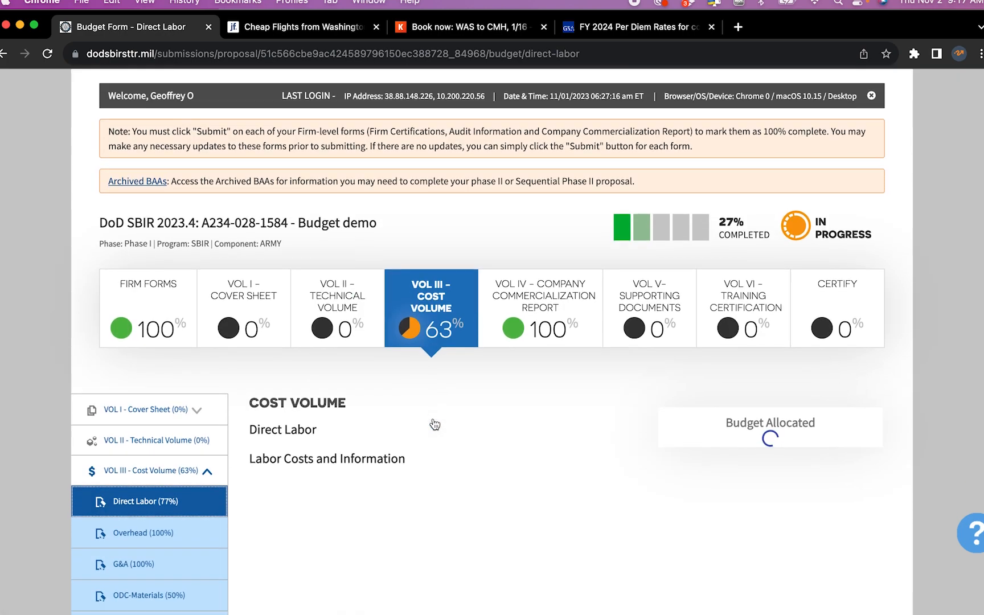
{"action": "scroll", "coordinate": [434, 423], "scroll_direction": "down", "scroll_amount": 15}
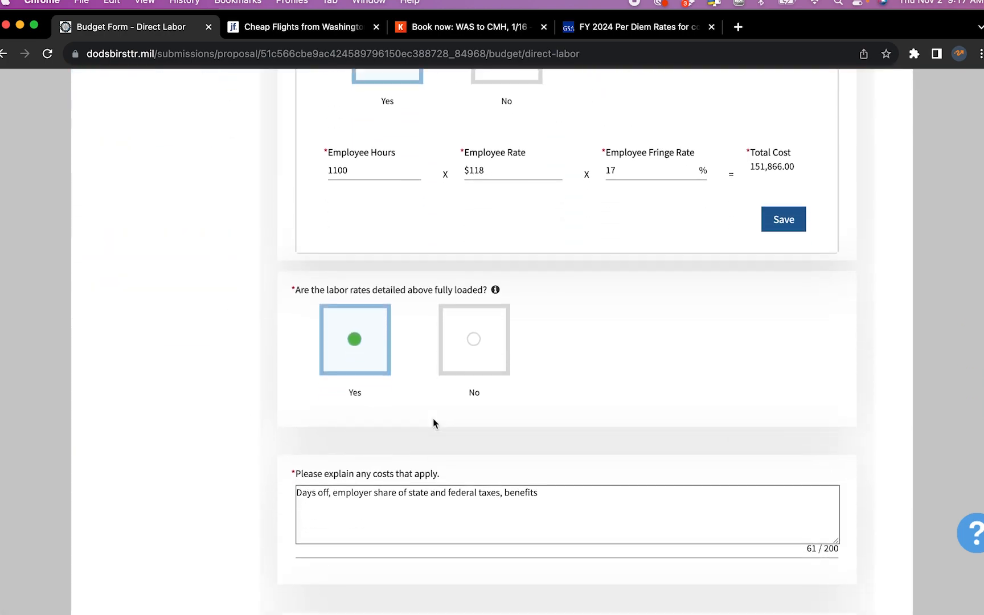
{"action": "scroll", "coordinate": [433, 418], "scroll_direction": "down", "scroll_amount": 10}
{"action": "scroll", "coordinate": [432, 418], "scroll_direction": "up", "scroll_amount": 20}
{"action": "scroll", "coordinate": [433, 418], "scroll_direction": "down", "scroll_amount": 5}
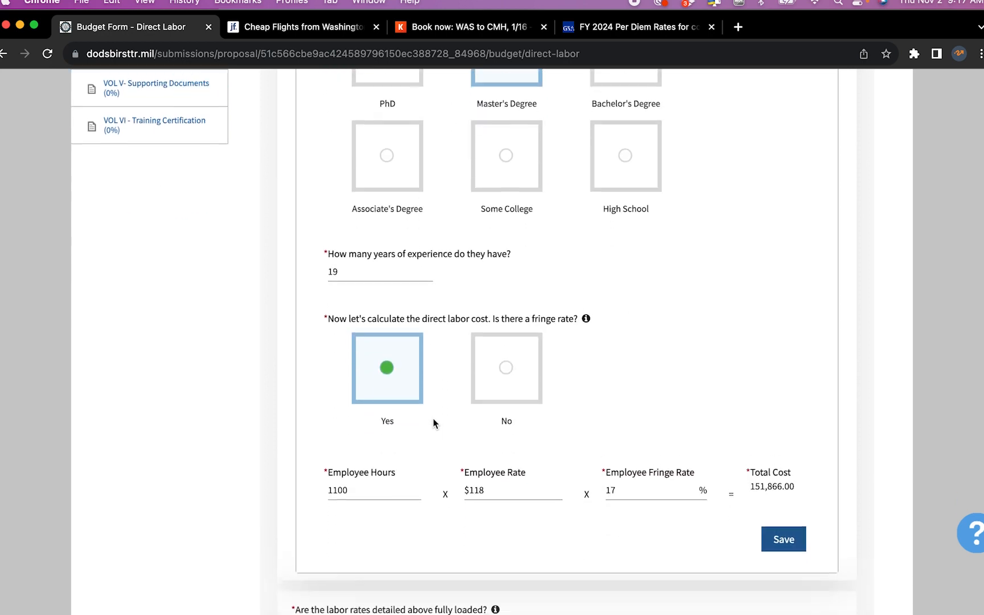
{"action": "scroll", "coordinate": [433, 418], "scroll_direction": "down", "scroll_amount": 1}
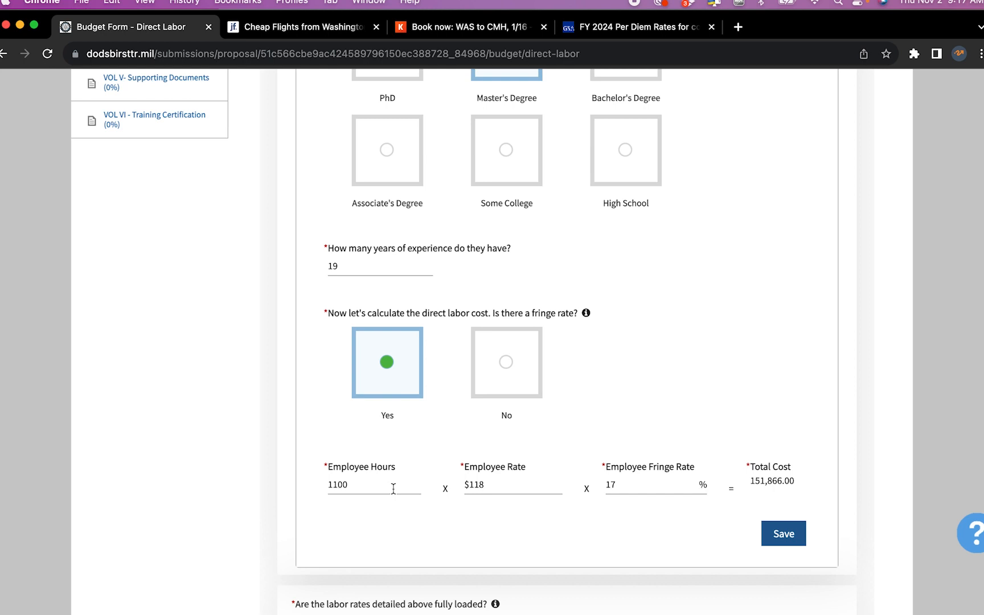
Lower the Chief Executive's employee rate from $118 to $80 and save
{"action": "left_click", "coordinate": [494, 484]}
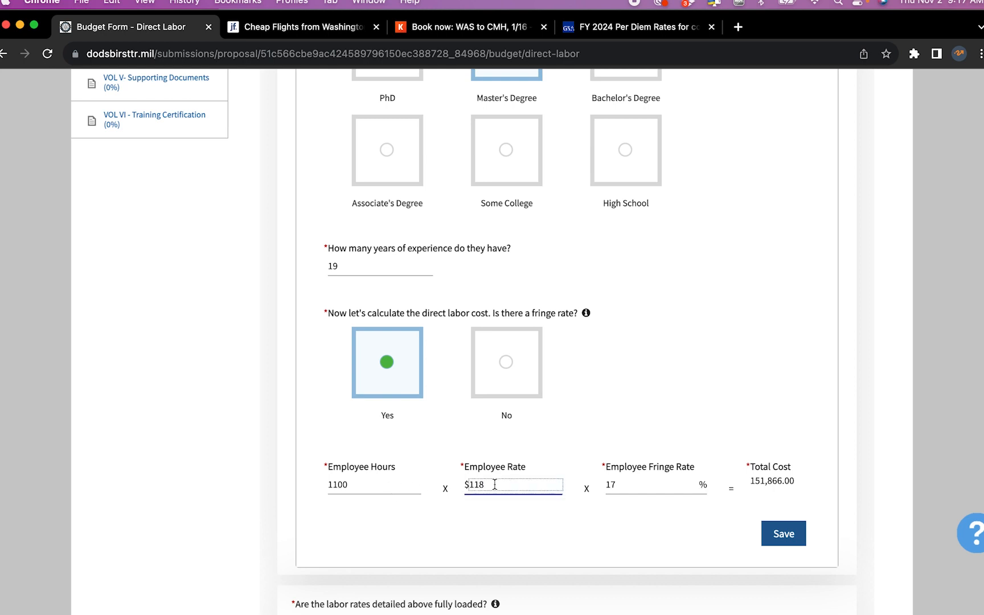
{"action": "key", "text": "BackSpace"}
{"action": "key", "text": "BackSpace"}
{"action": "key", "text": "BackSpace"}
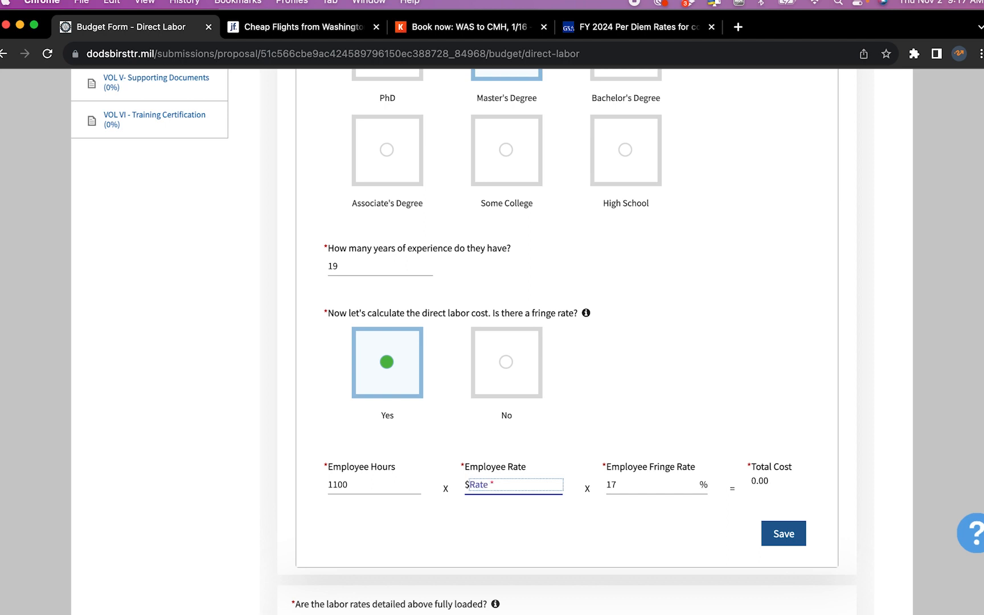
{"action": "type", "text": "80"}
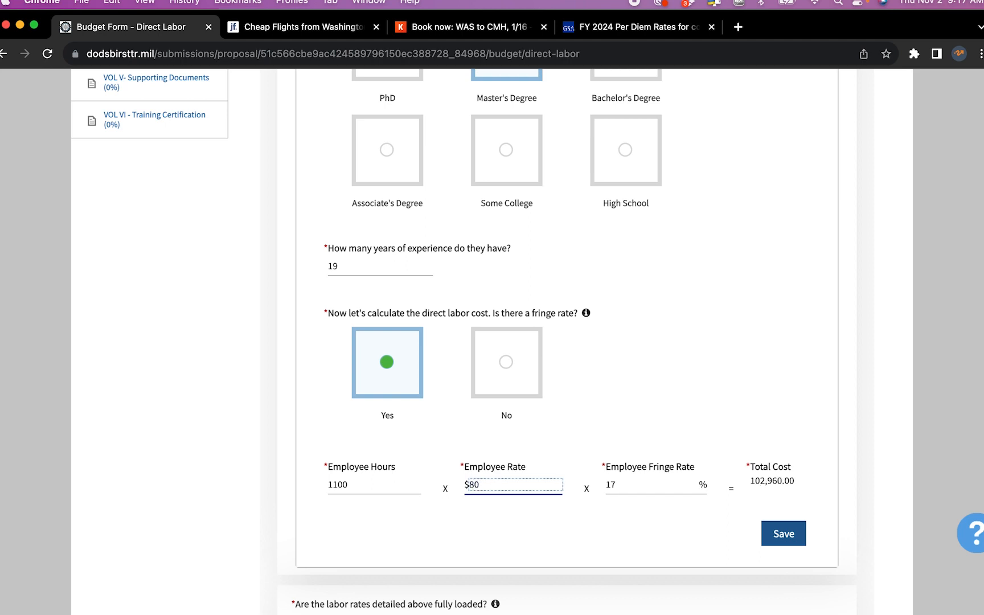
{"action": "left_click", "coordinate": [785, 533]}
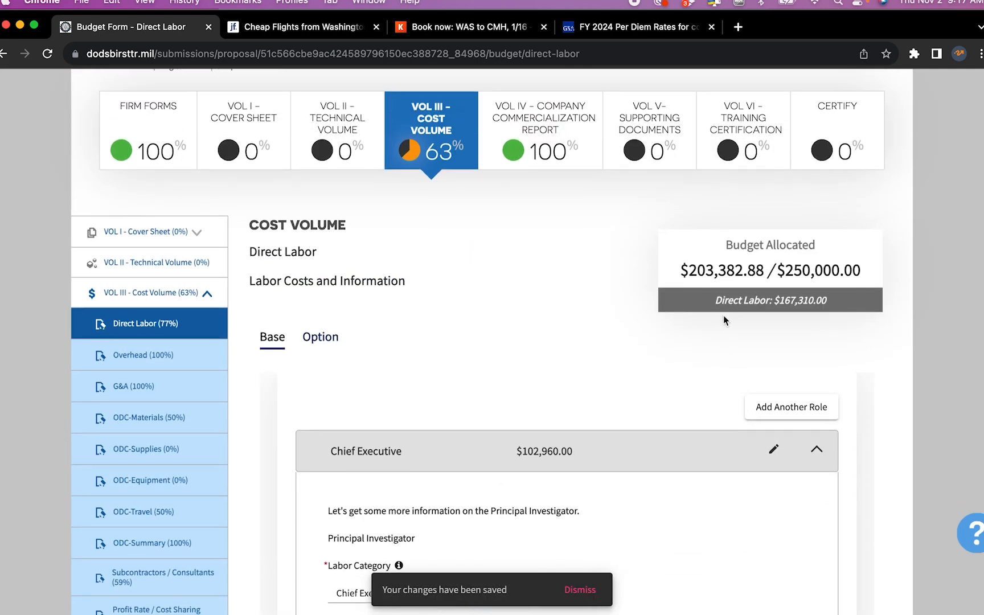
Lower the rate further to $77 and save, bringing the budget to $199,125.60
{"action": "scroll", "coordinate": [710, 282], "scroll_direction": "down", "scroll_amount": 5}
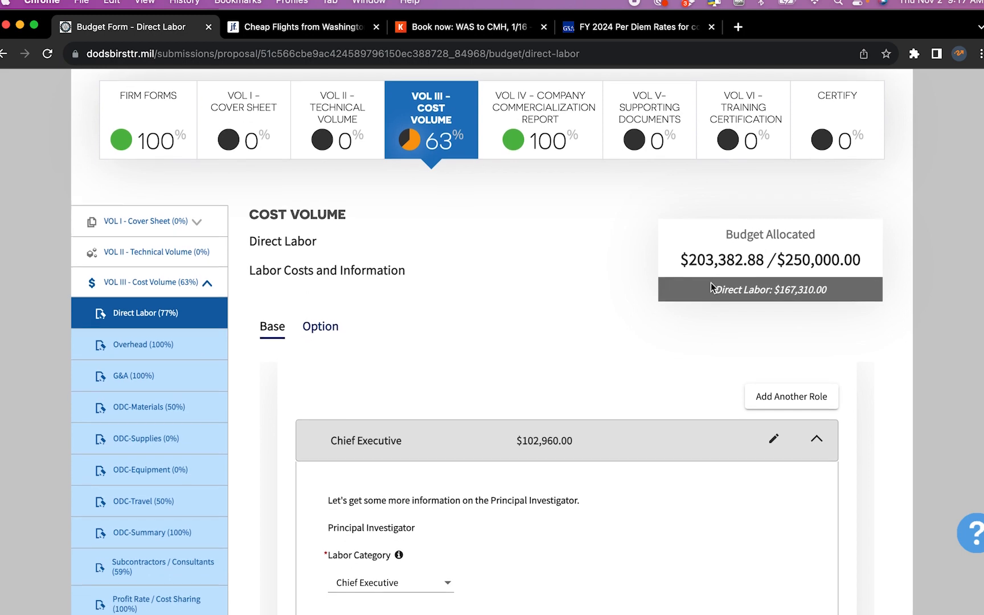
{"action": "scroll", "coordinate": [710, 281], "scroll_direction": "down", "scroll_amount": 12}
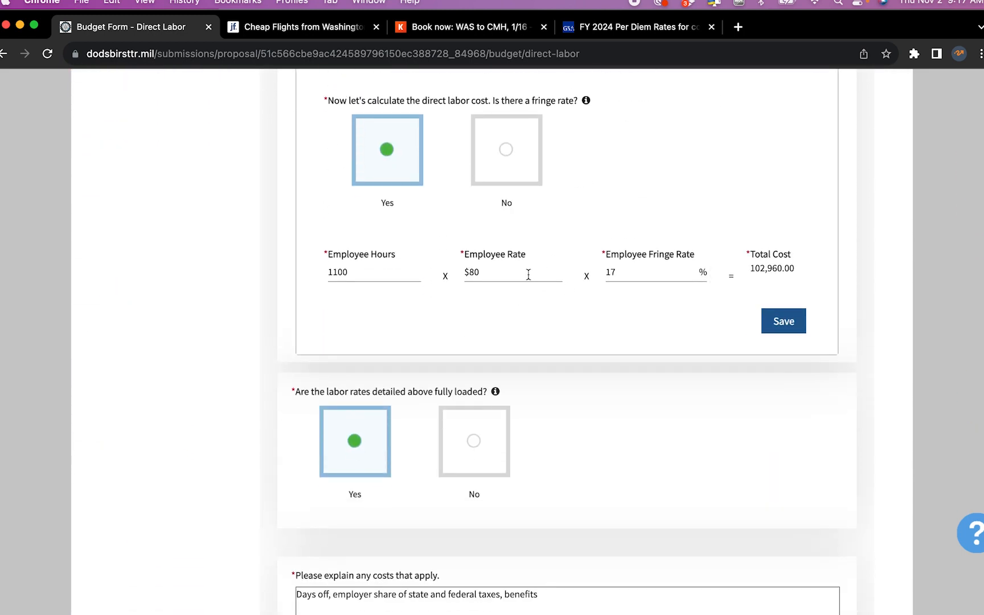
{"action": "left_click", "coordinate": [528, 274]}
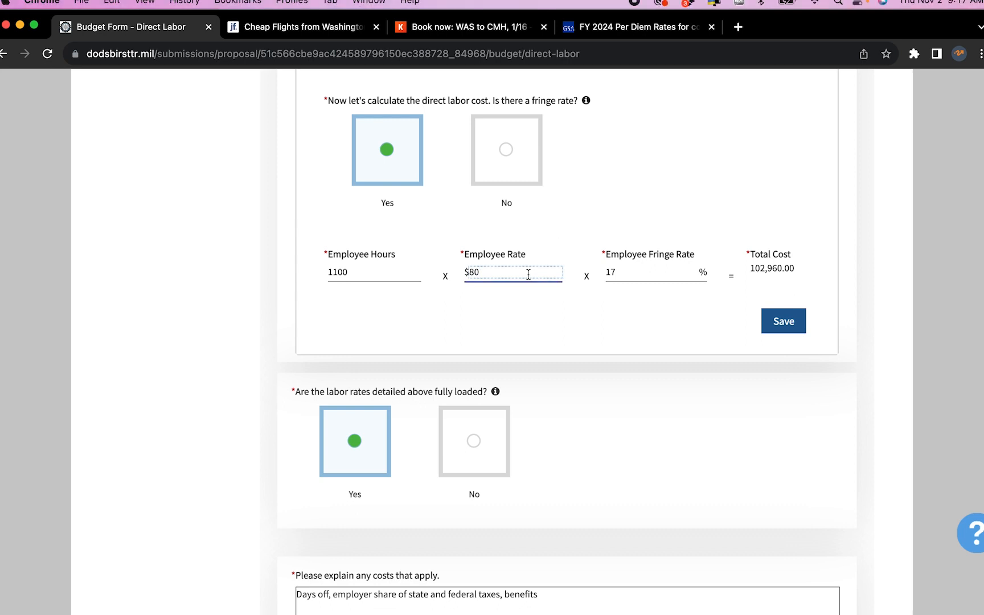
{"action": "key", "text": "BackSpace"}
{"action": "key", "text": "BackSpace"}
{"action": "type", "text": "77"}
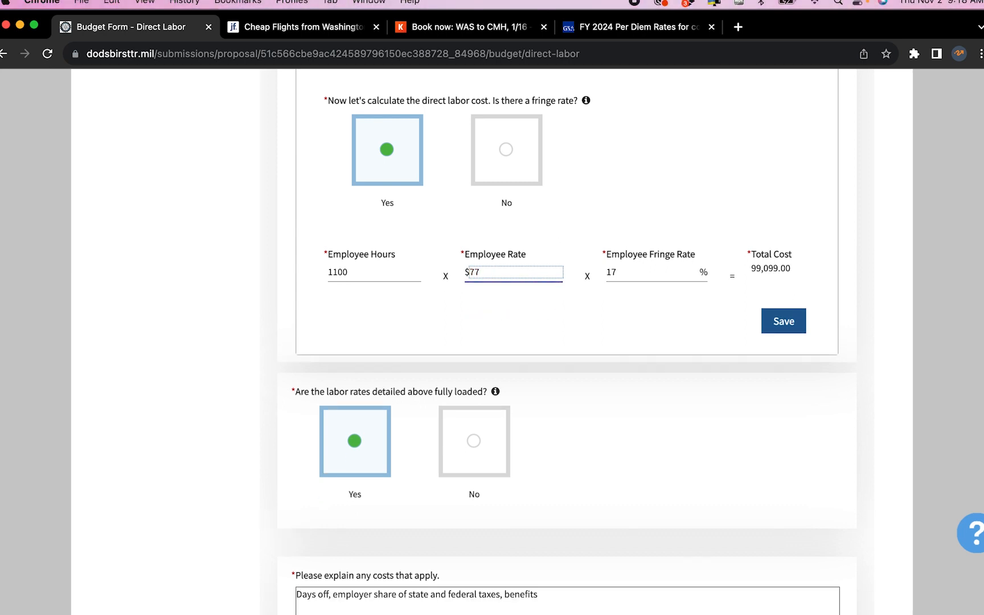
{"action": "left_click", "coordinate": [774, 321]}
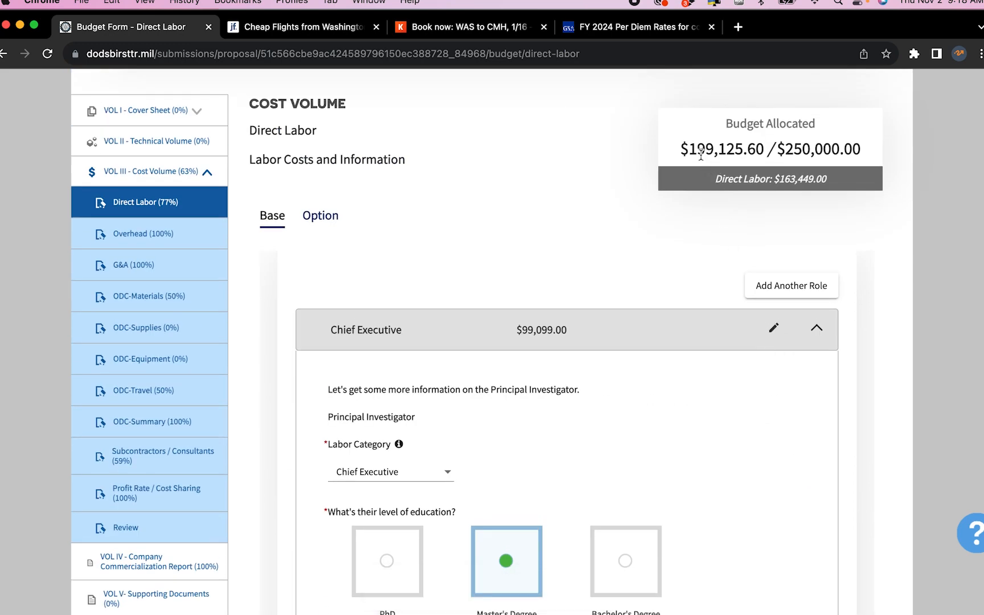
Re-save the base Chief Executive entry at $97,117.02, bringing the budget to $198,042.84
{"action": "scroll", "coordinate": [717, 157], "scroll_direction": "down", "scroll_amount": 15}
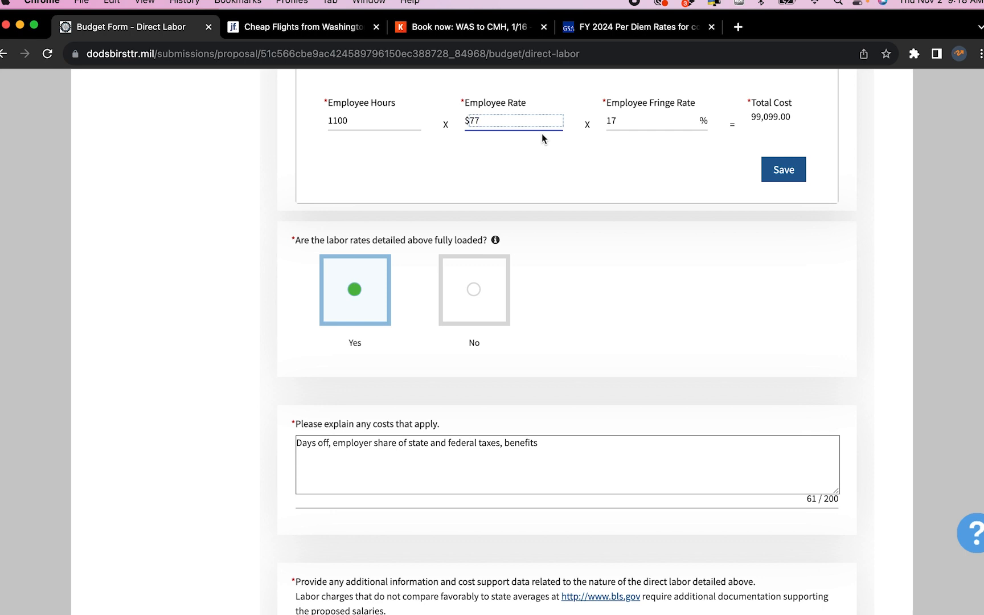
{"action": "scroll", "coordinate": [541, 134], "scroll_direction": "up", "scroll_amount": 7}
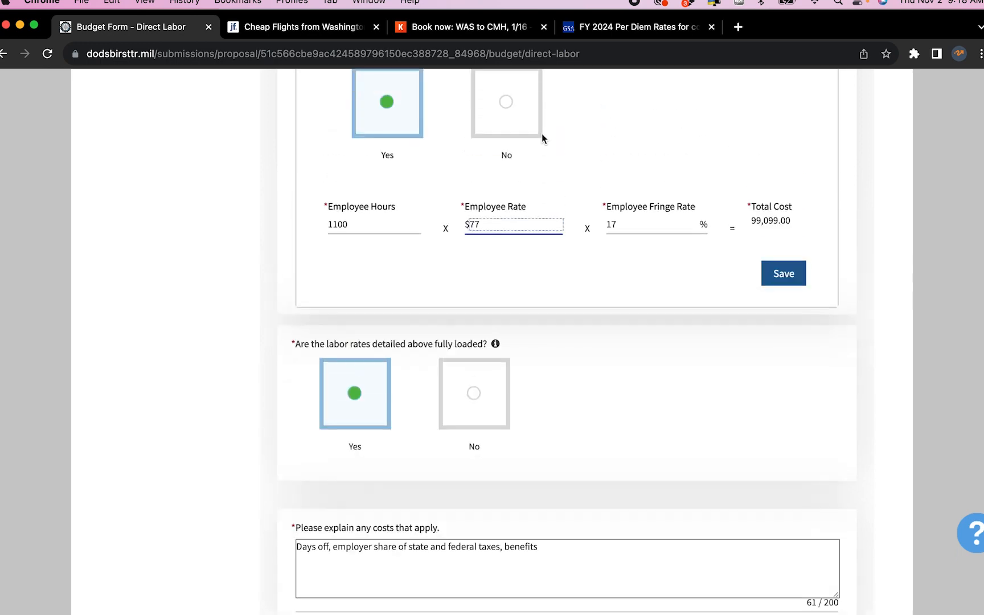
{"action": "scroll", "coordinate": [541, 139], "scroll_direction": "up", "scroll_amount": 12}
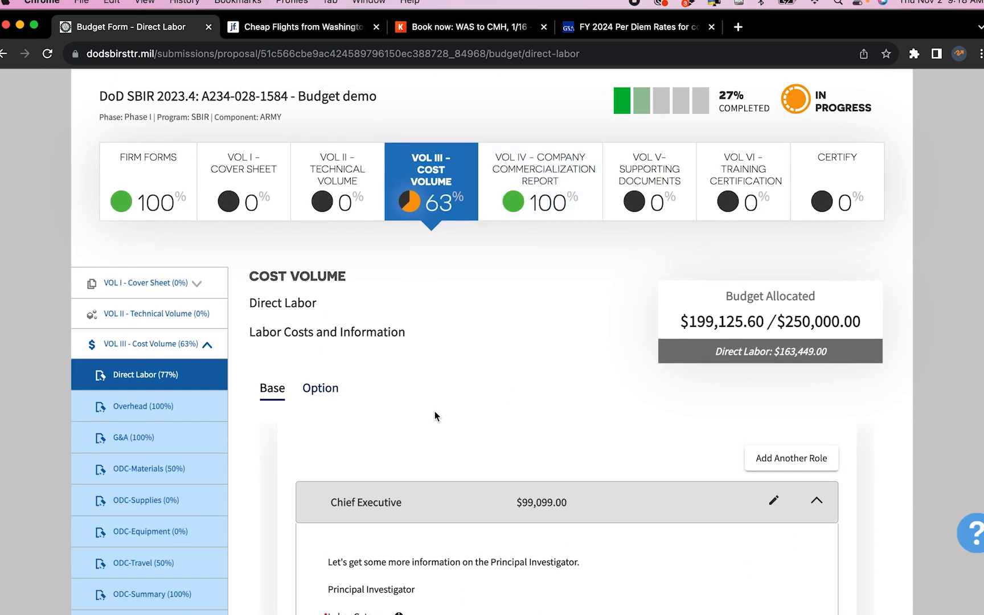
{"action": "scroll", "coordinate": [434, 411], "scroll_direction": "down", "scroll_amount": 4}
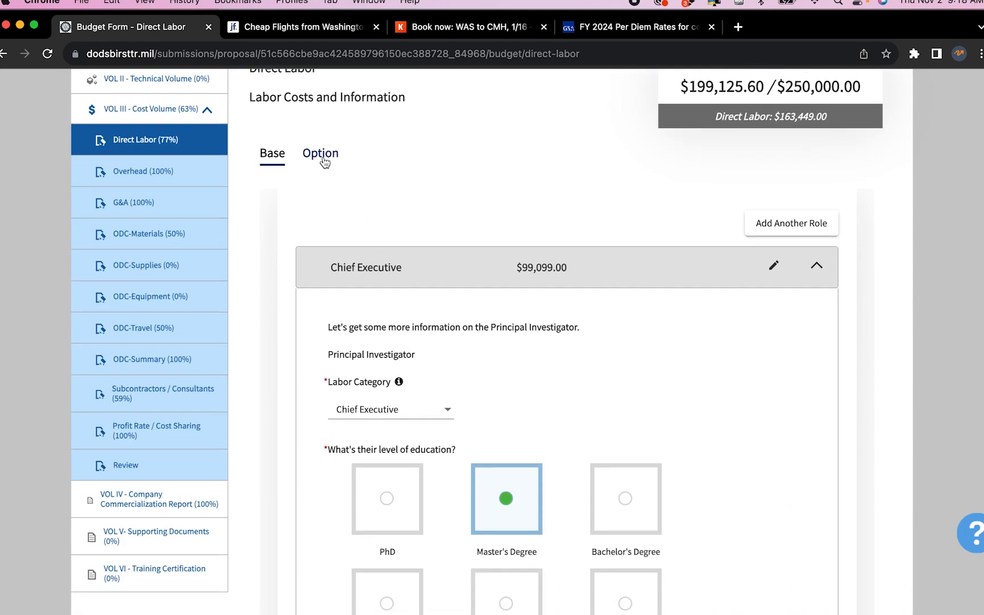
{"action": "scroll", "coordinate": [401, 187], "scroll_direction": "down", "scroll_amount": 10}
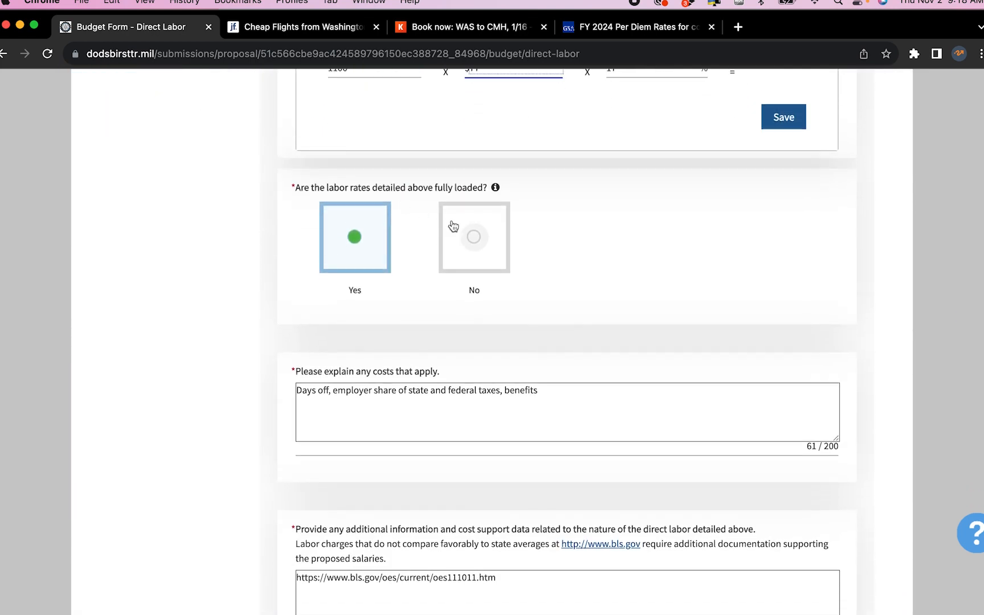
{"action": "scroll", "coordinate": [453, 227], "scroll_direction": "up", "scroll_amount": 2}
{"action": "left_click", "coordinate": [789, 190]}
{"action": "scroll", "coordinate": [514, 205], "scroll_direction": "up", "scroll_amount": 3}
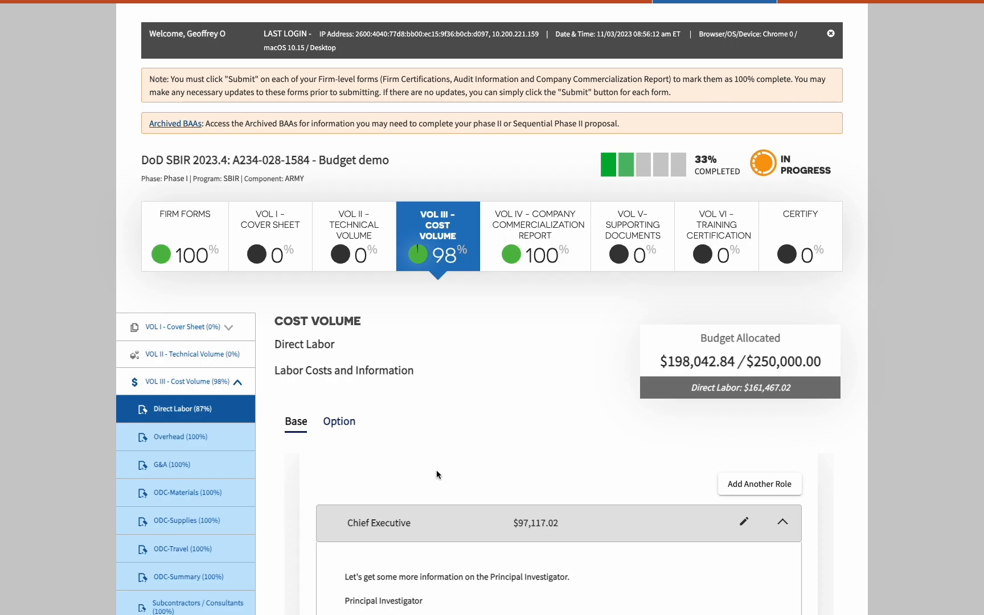
{"action": "scroll", "coordinate": [418, 473], "scroll_direction": "down", "scroll_amount": 3}
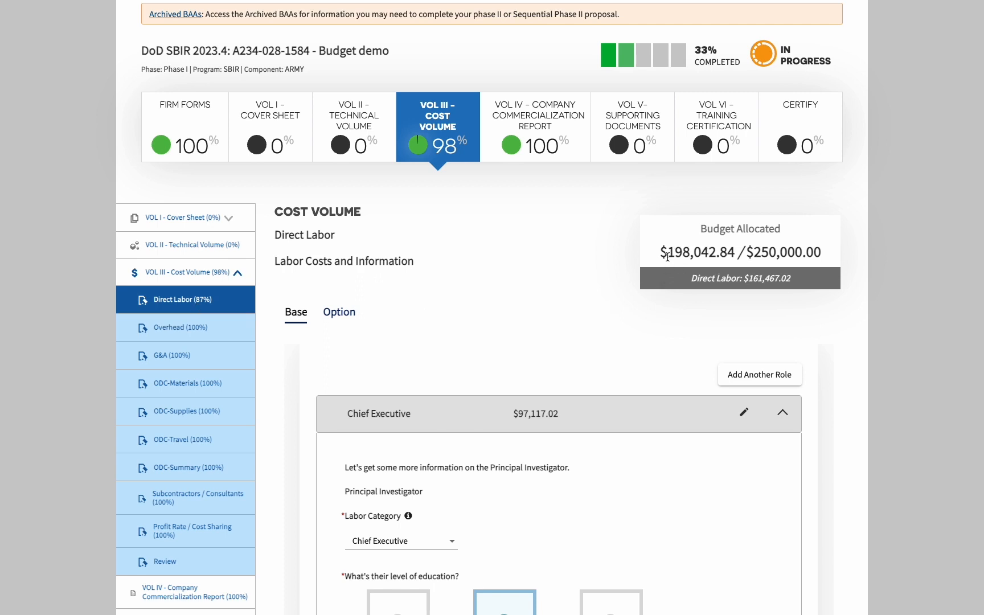
On the Option period, keep Chief Executive with a Master's Degree and 19 years of experience
{"action": "left_click", "coordinate": [342, 312]}
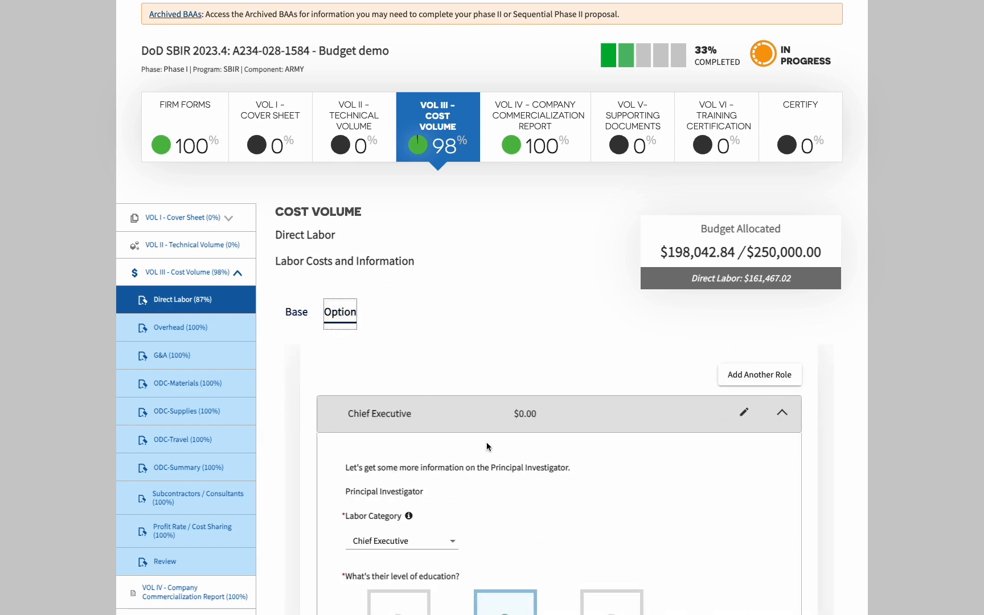
{"action": "scroll", "coordinate": [487, 442], "scroll_direction": "down", "scroll_amount": 5}
{"action": "left_click", "coordinate": [432, 256]}
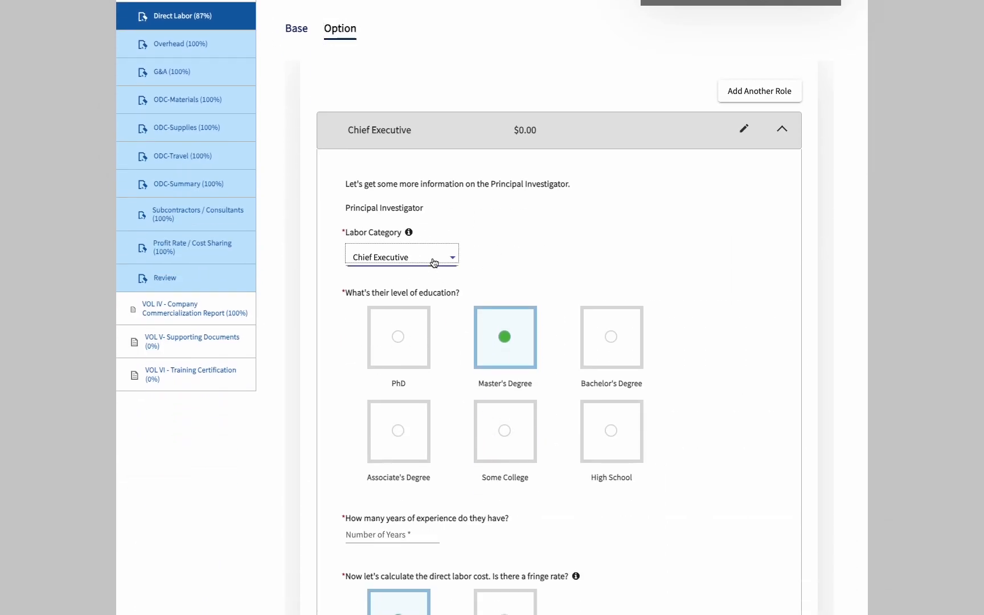
{"action": "left_click", "coordinate": [433, 257]}
{"action": "left_click", "coordinate": [507, 345]}
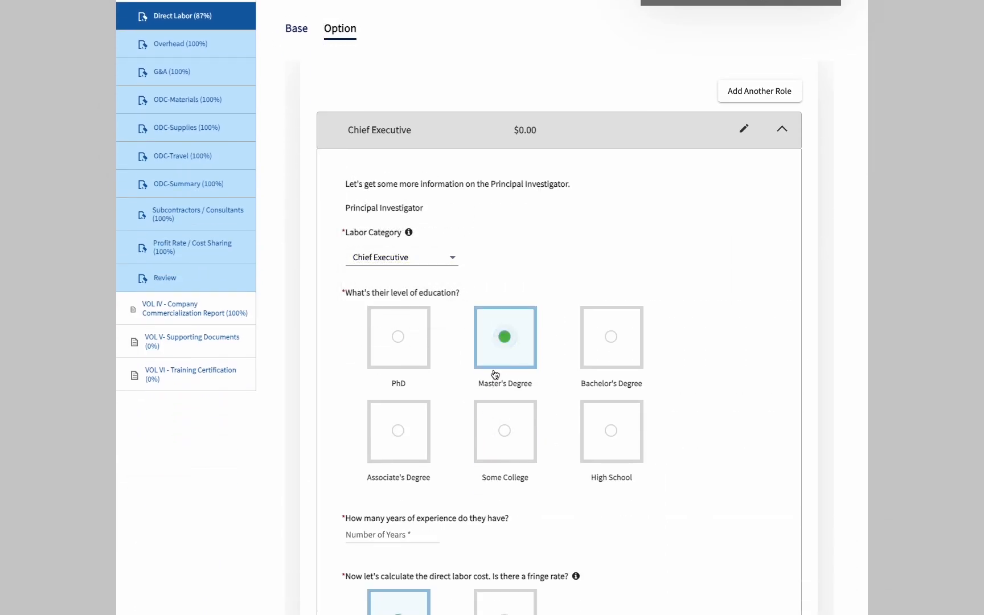
{"action": "scroll", "coordinate": [495, 399], "scroll_direction": "down", "scroll_amount": 2}
{"action": "left_click", "coordinate": [398, 427]}
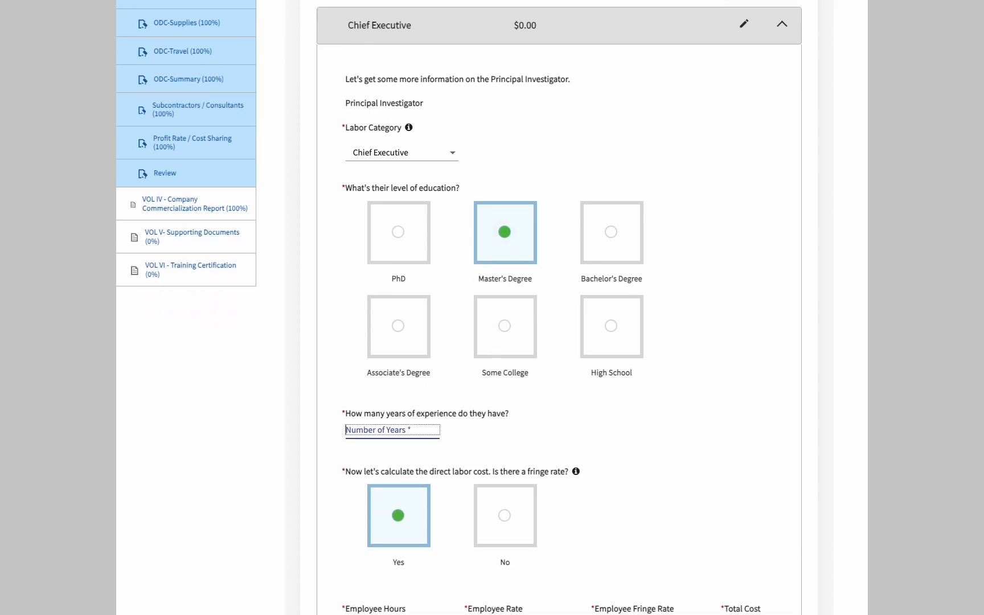
{"action": "type", "text": "19"}
{"action": "left_click", "coordinate": [481, 450]}
{"action": "scroll", "coordinate": [497, 500], "scroll_direction": "down", "scroll_amount": 4}
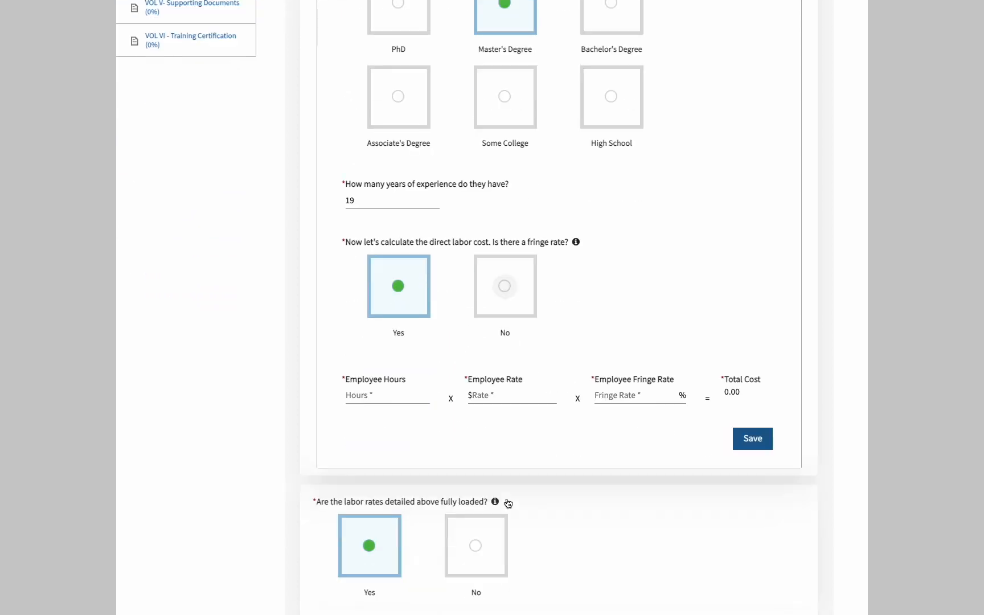
Enter 120 hours at $77 with 17% fringe and save the Option Chief Executive cost
{"action": "left_click", "coordinate": [394, 397]}
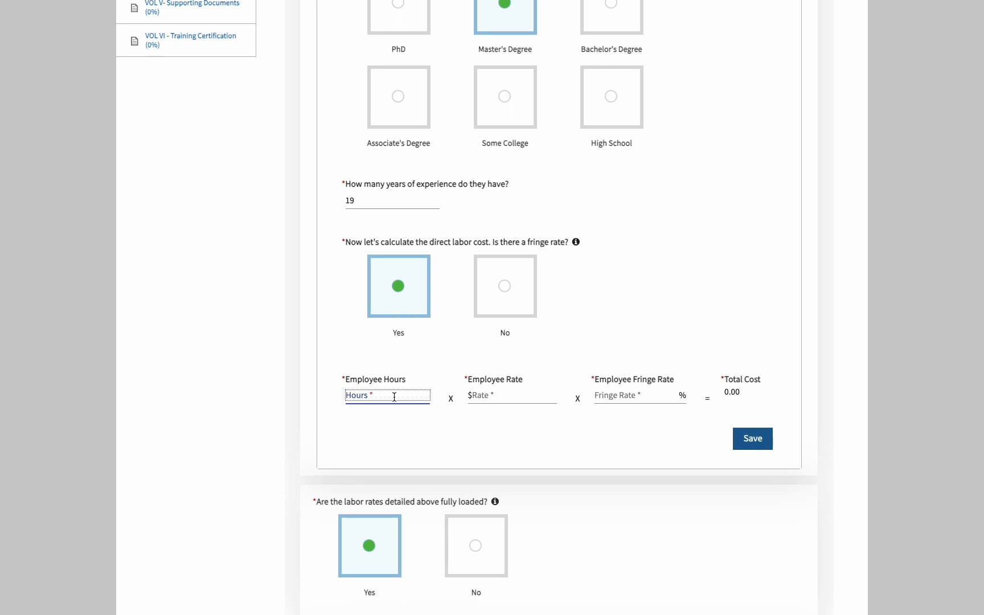
{"action": "type", "text": "120"}
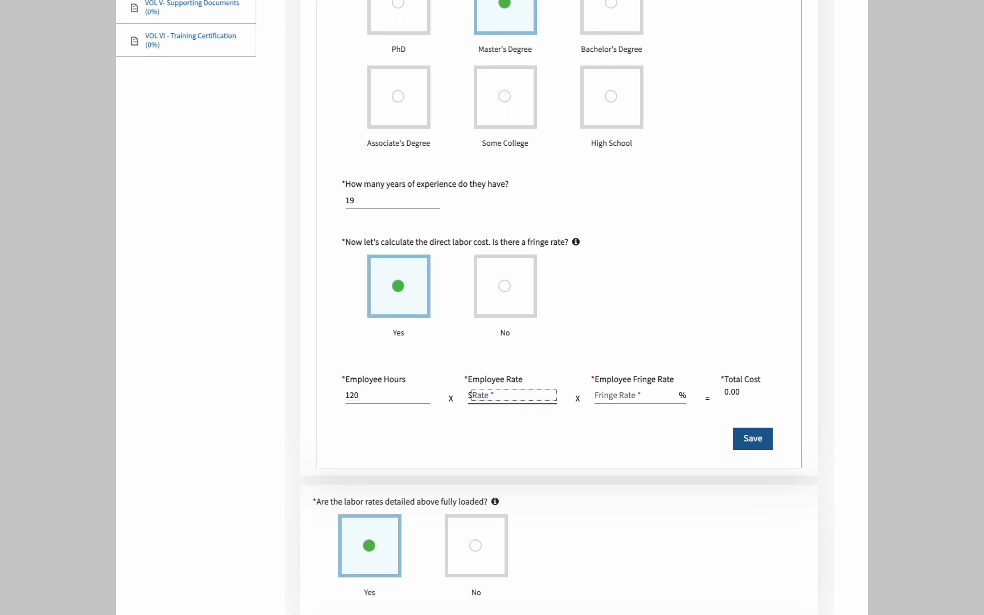
{"action": "type", "text": "77"}
{"action": "key", "text": "Tab"}
{"action": "type", "text": "17"}
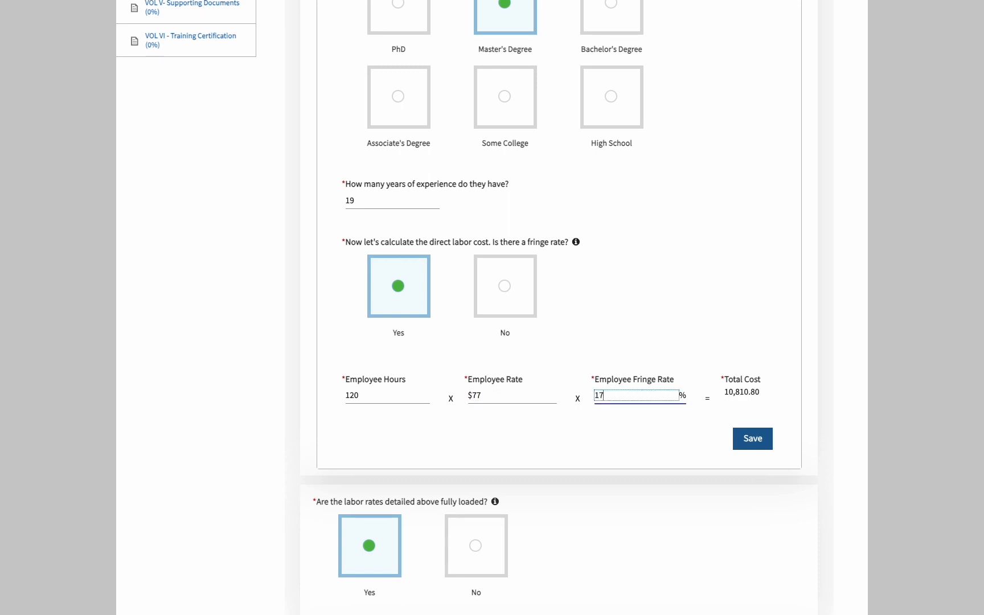
{"action": "key", "text": "Tab"}
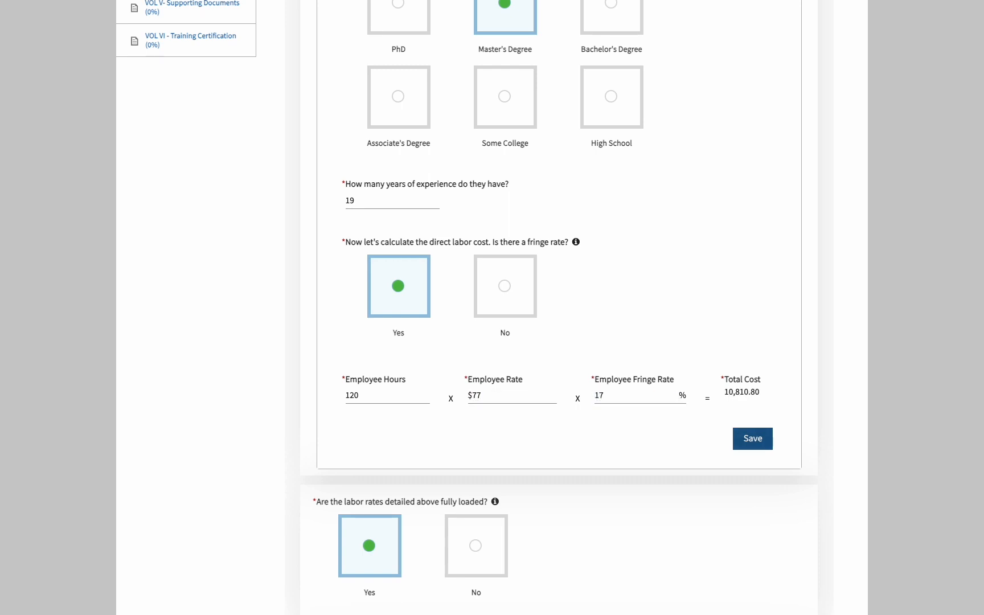
{"action": "left_click", "coordinate": [763, 446]}
Select the costs explanation text and review the rest of the Option labor form
{"action": "scroll", "coordinate": [391, 548], "scroll_direction": "down", "scroll_amount": 5}
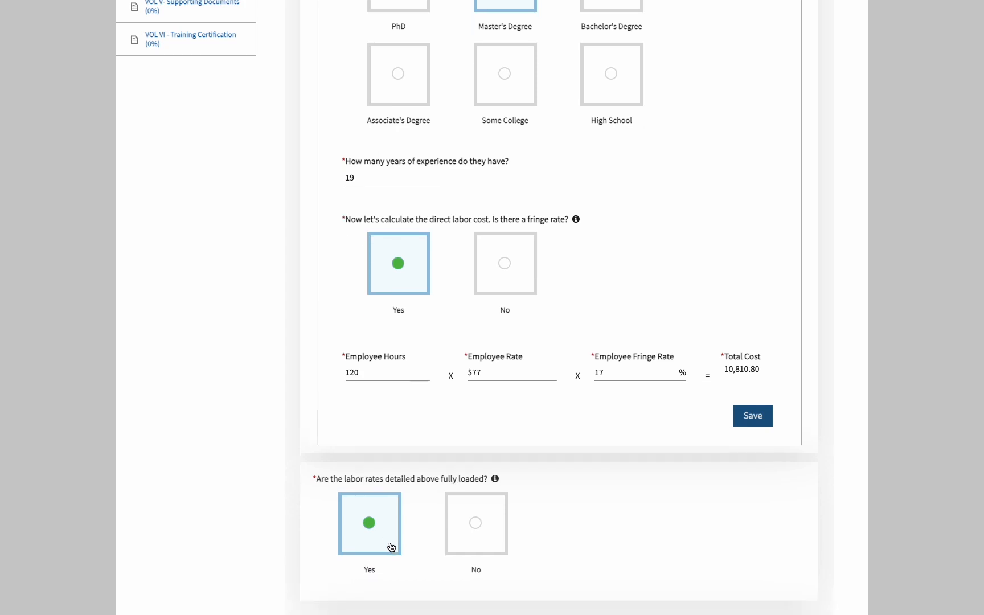
{"action": "left_click_drag", "start_coordinate": [421, 455], "coordinate": [305, 444]}
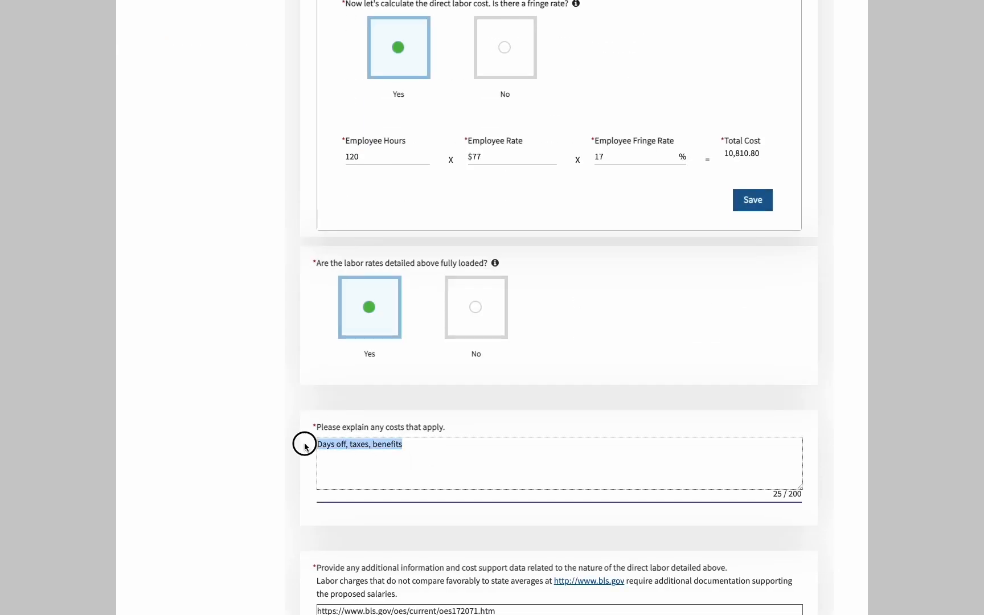
{"action": "scroll", "coordinate": [522, 490], "scroll_direction": "down", "scroll_amount": 4}
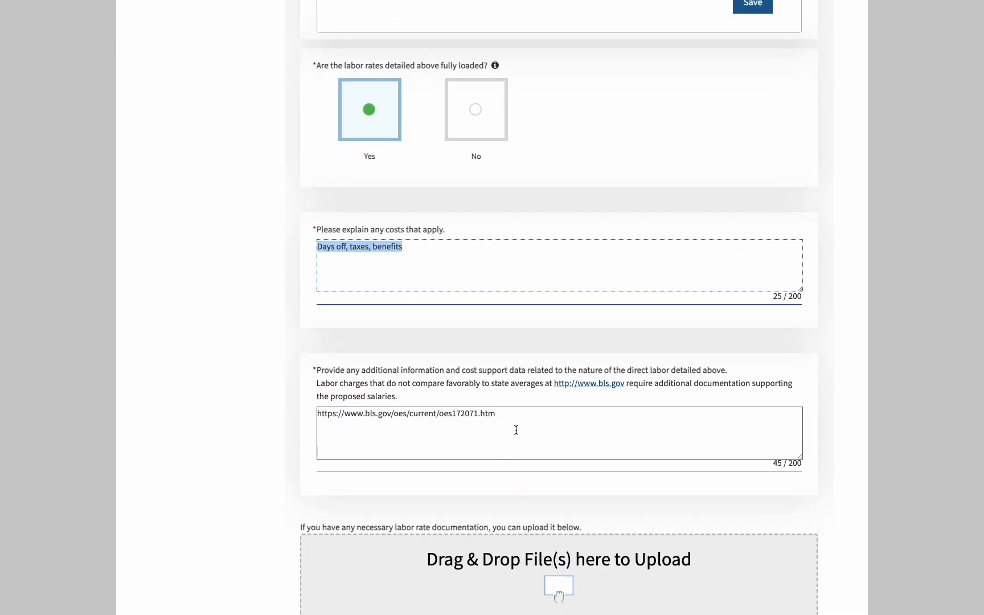
{"action": "scroll", "coordinate": [597, 468], "scroll_direction": "down", "scroll_amount": 4}
{"action": "scroll", "coordinate": [605, 491], "scroll_direction": "up", "scroll_amount": 10}
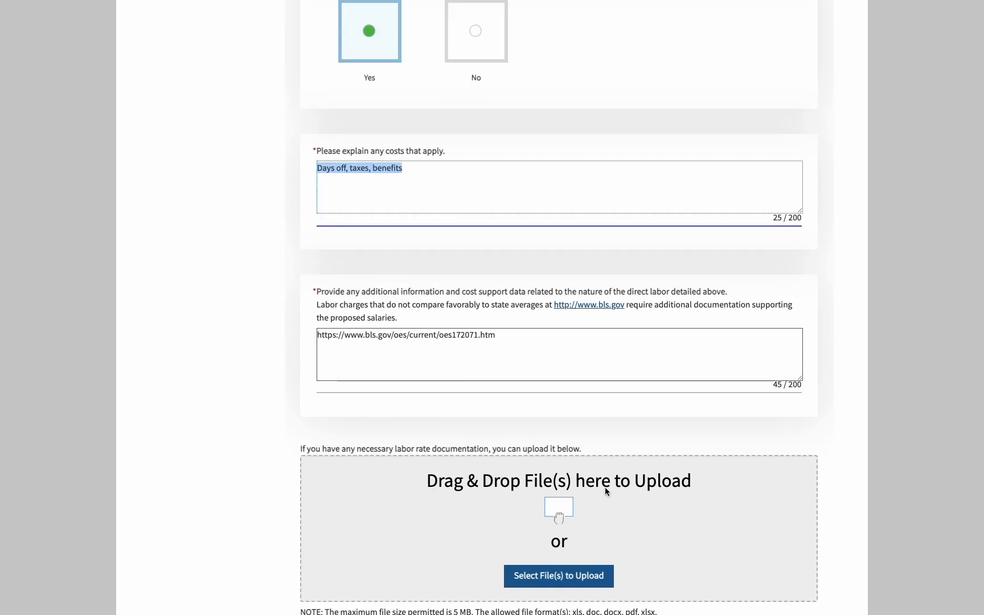
{"action": "scroll", "coordinate": [606, 491], "scroll_direction": "down", "scroll_amount": 5}
{"action": "scroll", "coordinate": [605, 487], "scroll_direction": "down", "scroll_amount": 5}
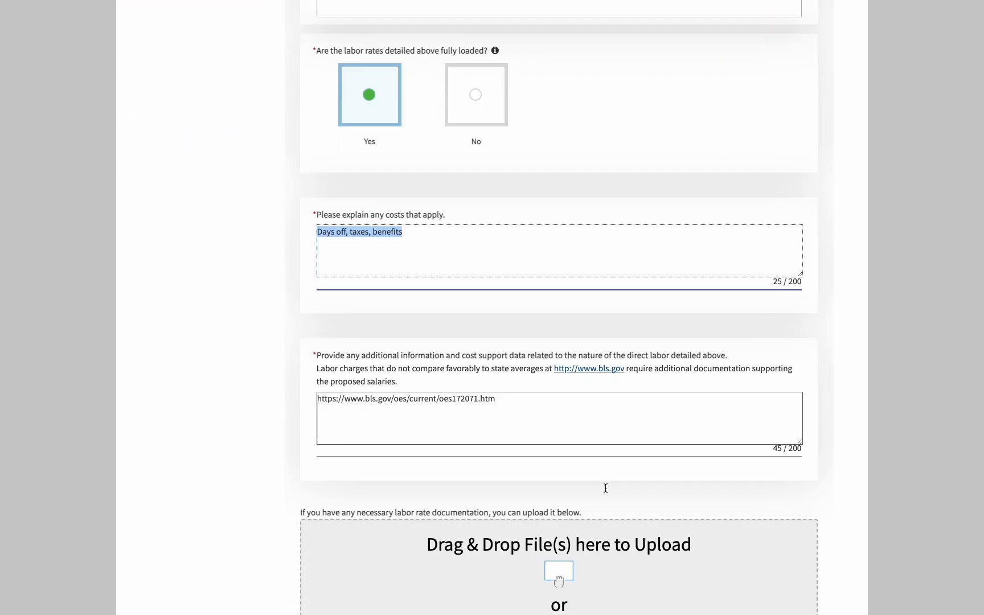
{"action": "scroll", "coordinate": [604, 487], "scroll_direction": "up", "scroll_amount": 15}
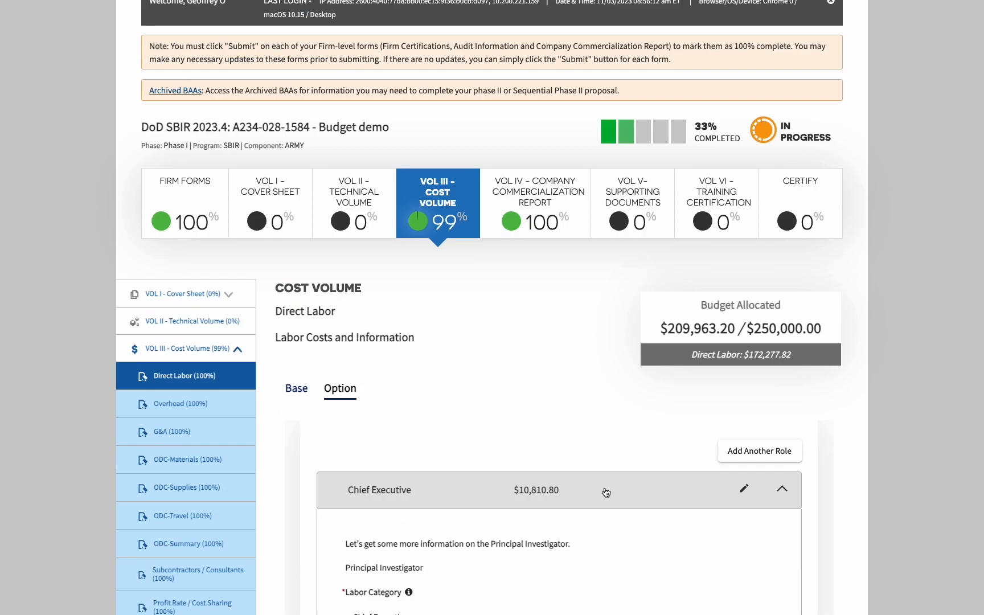
Collapse the Chief Executive role in both the Option and Base periods, ending back on Option
{"action": "scroll", "coordinate": [699, 281], "scroll_direction": "down", "scroll_amount": 5}
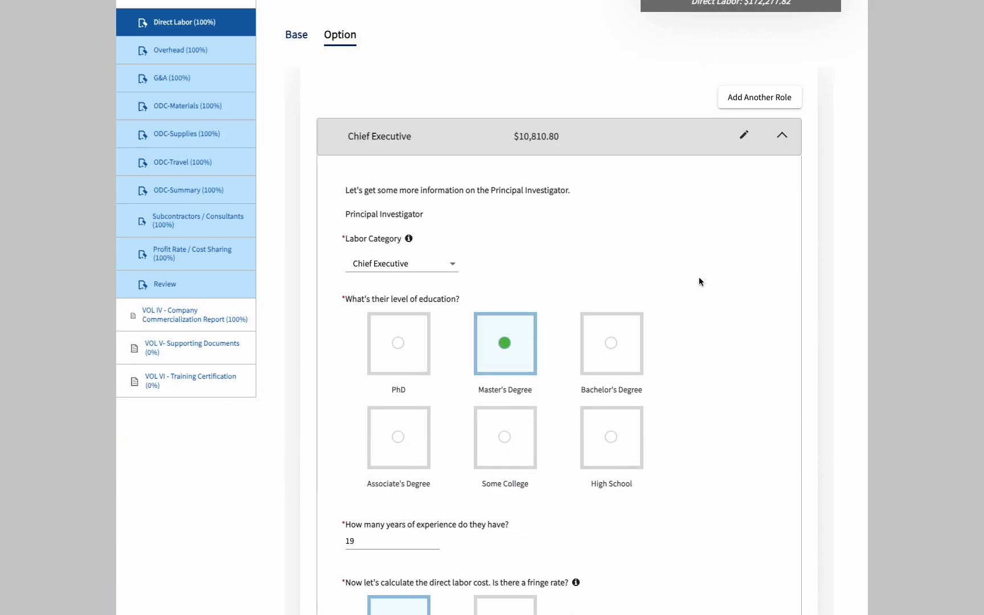
{"action": "left_click", "coordinate": [781, 137]}
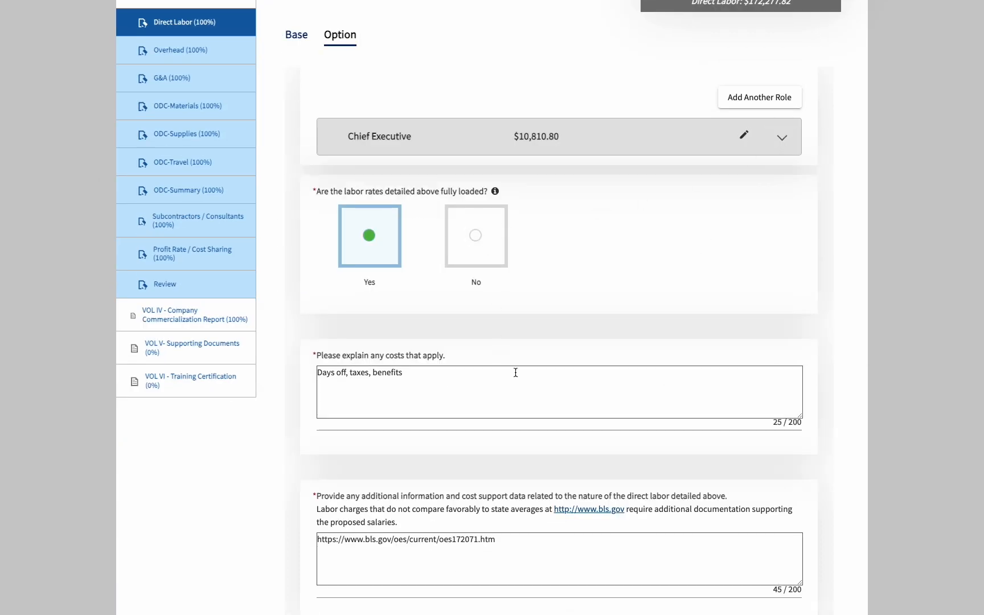
{"action": "scroll", "coordinate": [534, 398], "scroll_direction": "down", "scroll_amount": 5}
{"action": "scroll", "coordinate": [534, 401], "scroll_direction": "up", "scroll_amount": 9}
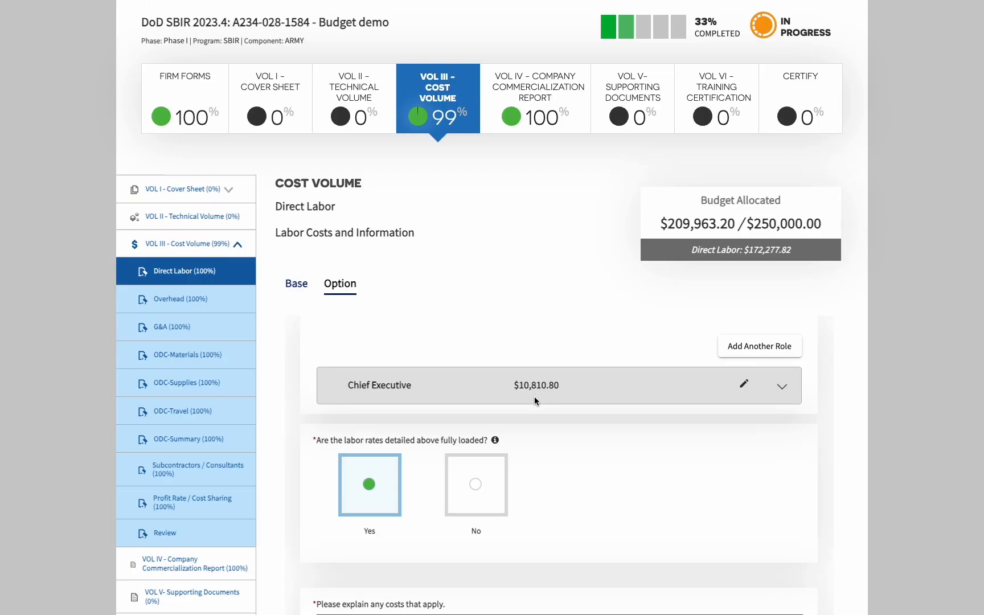
{"action": "left_click", "coordinate": [295, 285]}
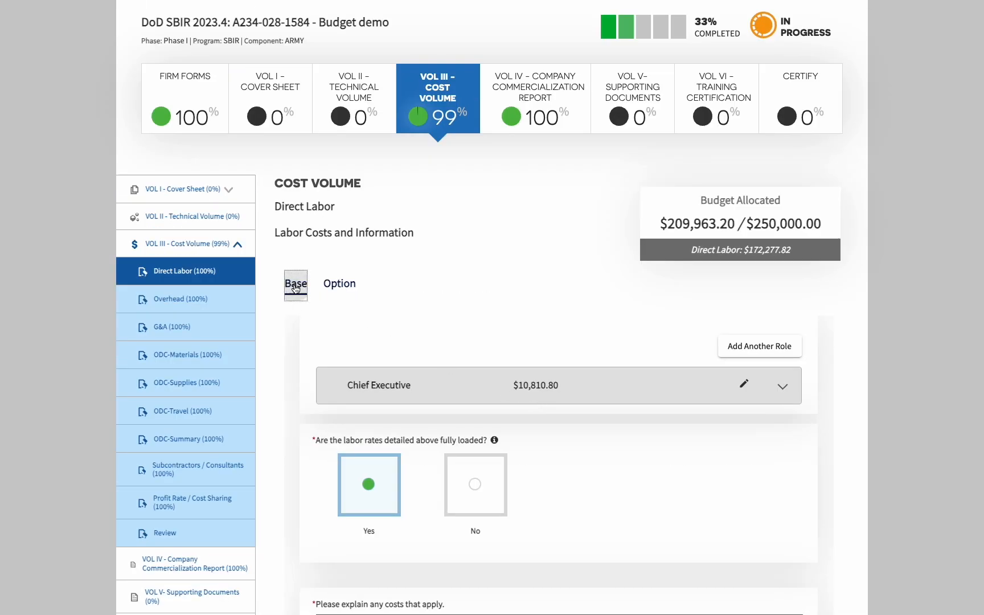
{"action": "left_click", "coordinate": [783, 385]}
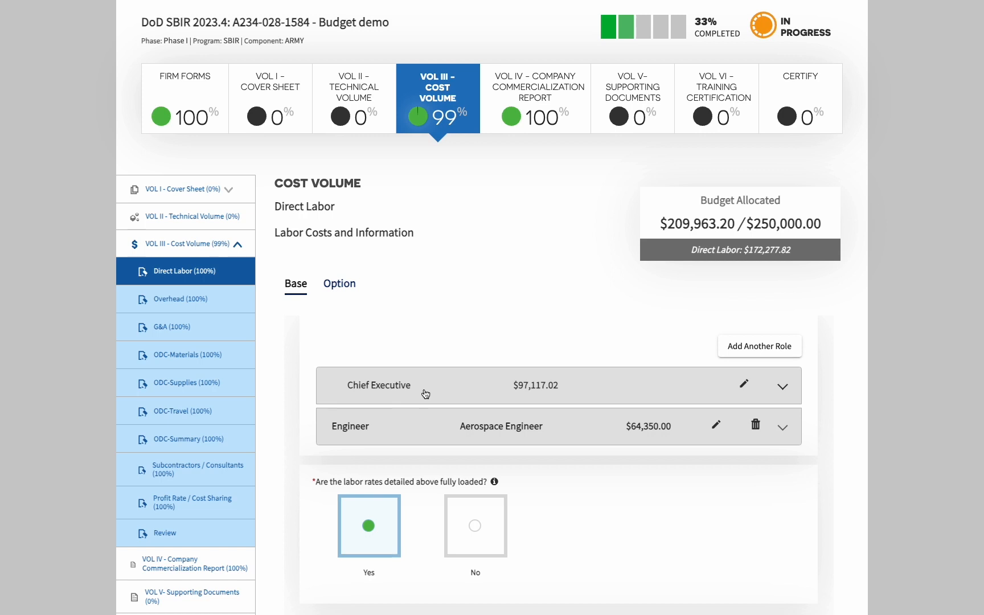
{"action": "left_click", "coordinate": [340, 286]}
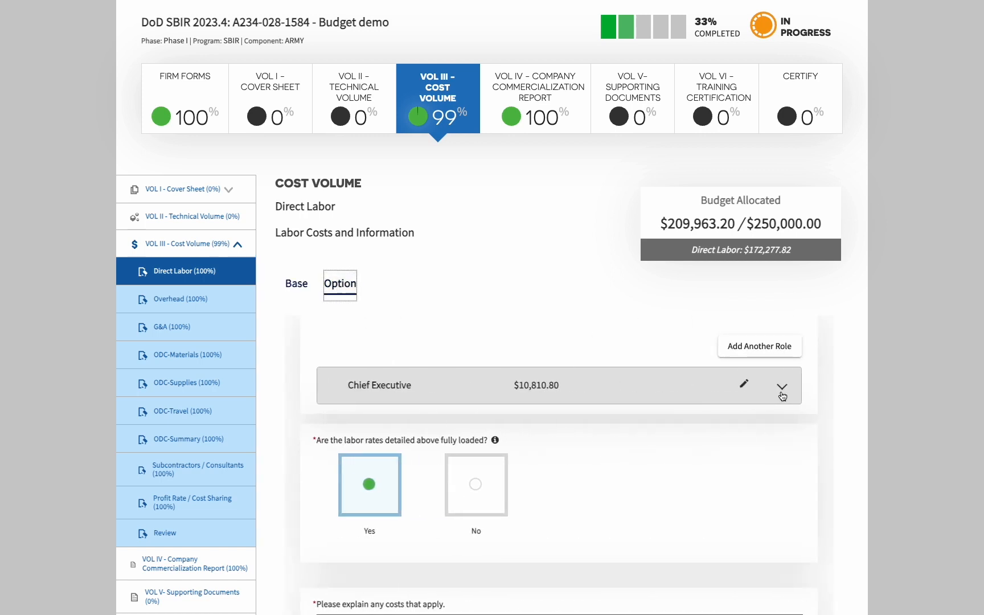
Add a non-key Option role 'Engineer': Electrical Engineer, Bachelor's Degree, 4 years of experience
{"action": "left_click", "coordinate": [781, 355]}
{"action": "scroll", "coordinate": [564, 345], "scroll_direction": "down", "scroll_amount": 2}
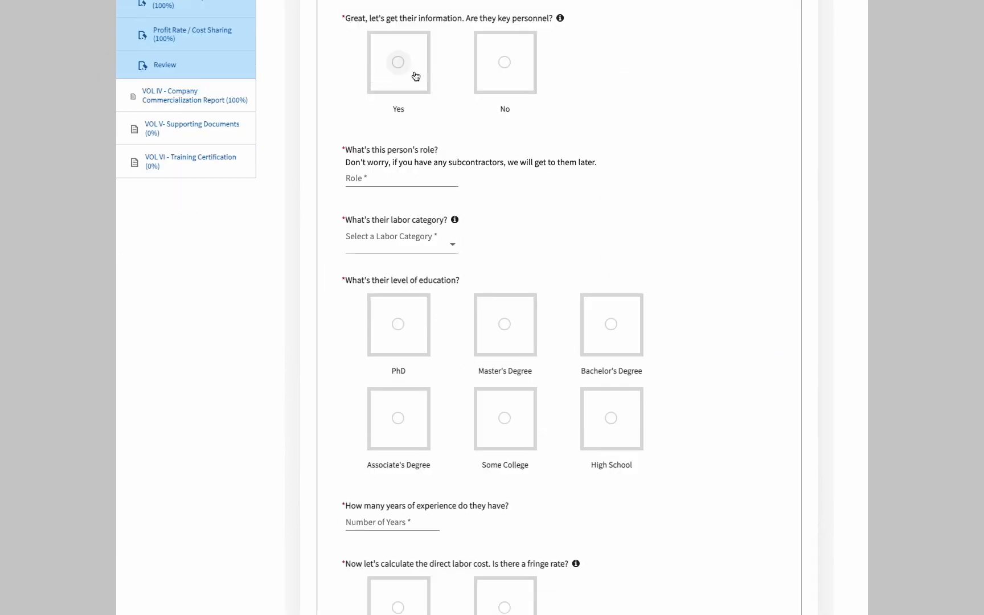
{"action": "left_click", "coordinate": [481, 60]}
{"action": "left_click", "coordinate": [412, 179]}
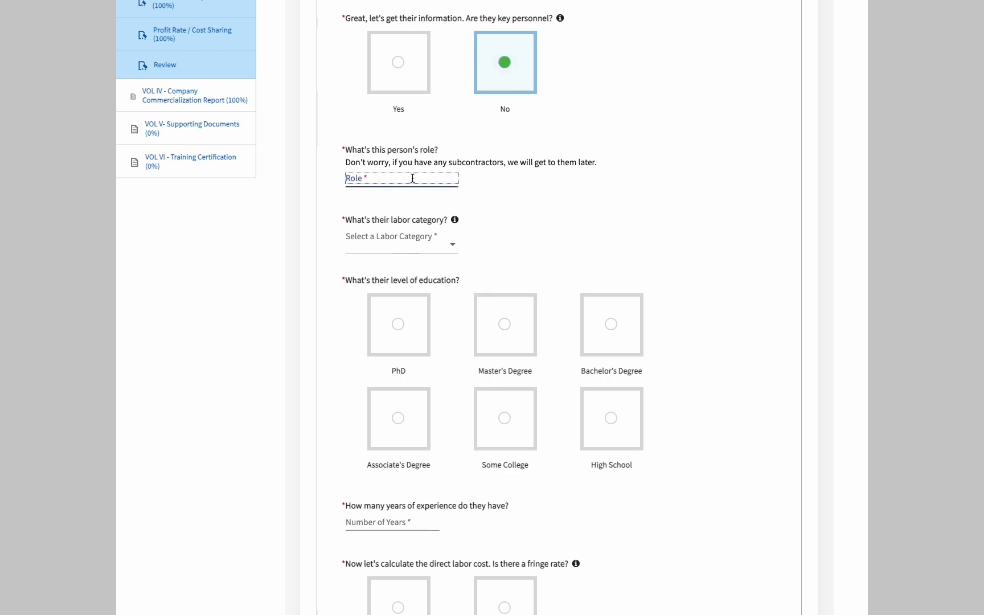
{"action": "type", "text": "Engineer"}
{"action": "left_click", "coordinate": [420, 242]}
{"action": "scroll", "coordinate": [441, 373], "scroll_direction": "down", "scroll_amount": 2}
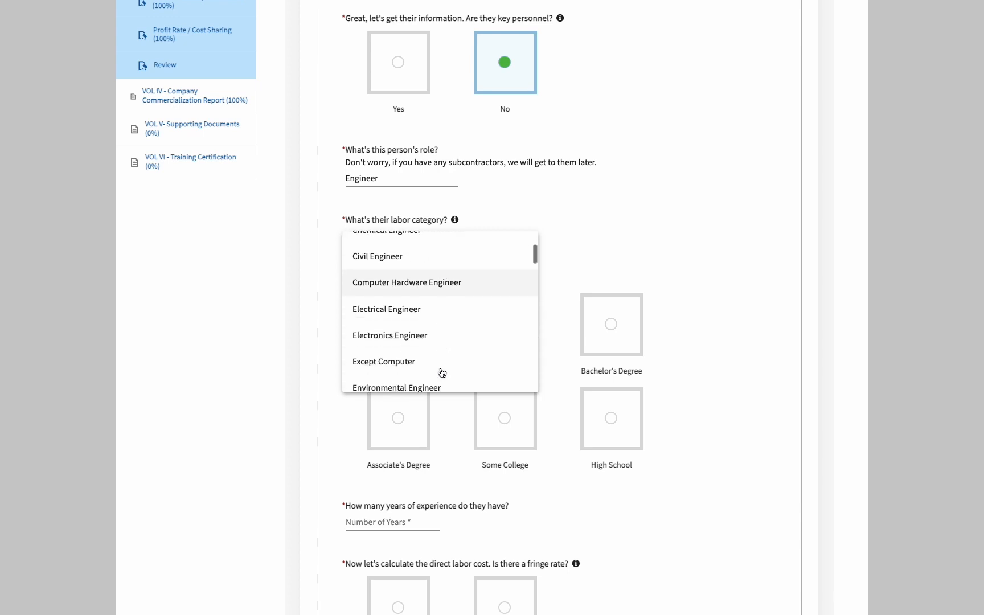
{"action": "left_click", "coordinate": [431, 315]}
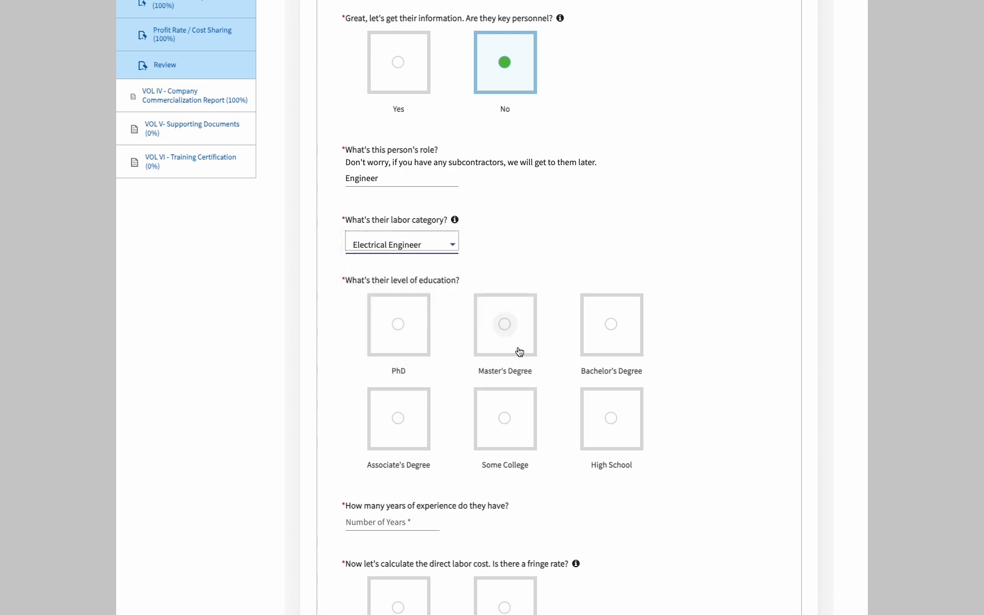
{"action": "left_click", "coordinate": [621, 339]}
{"action": "left_click", "coordinate": [414, 509]}
{"action": "type", "text": "4"}
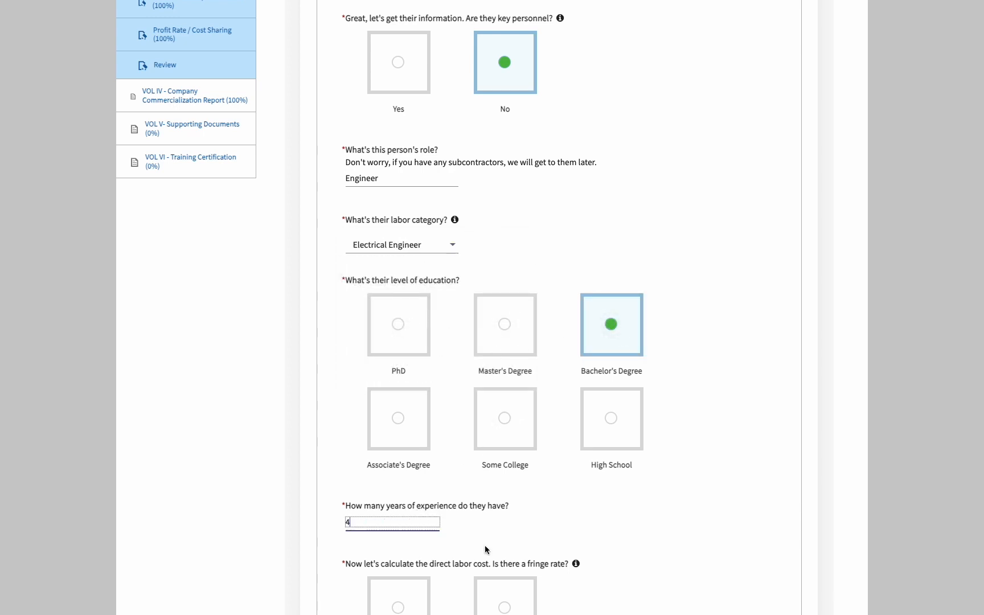
{"action": "left_click", "coordinate": [561, 505]}
{"action": "scroll", "coordinate": [561, 503], "scroll_direction": "down", "scroll_amount": 4}
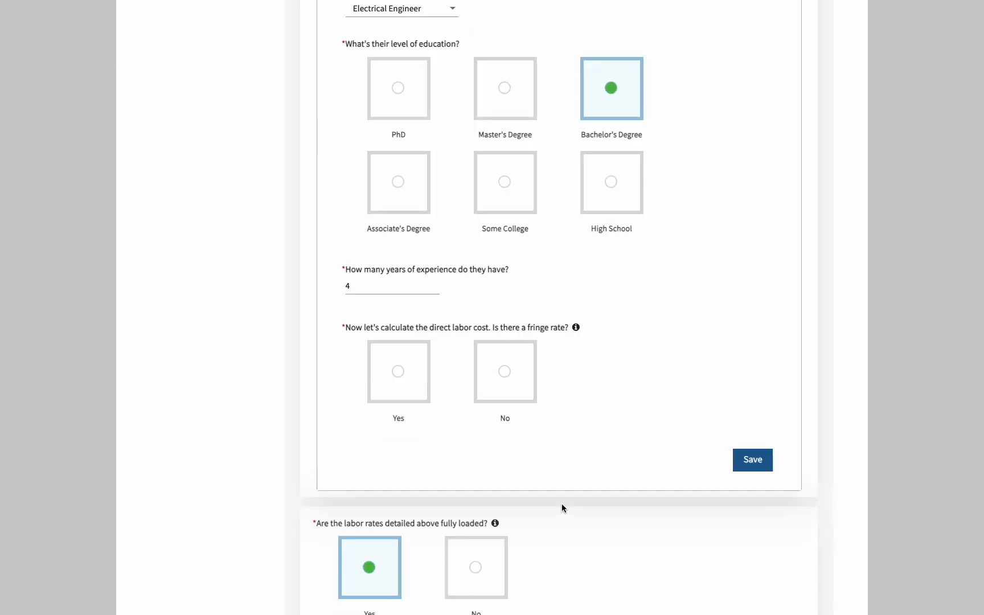
Give the Engineer a fringe rate and save 12 hours at $55 with 17% fringe
{"action": "left_click", "coordinate": [410, 372]}
{"action": "scroll", "coordinate": [416, 456], "scroll_direction": "down", "scroll_amount": 2}
{"action": "scroll", "coordinate": [419, 462], "scroll_direction": "down", "scroll_amount": 1}
{"action": "left_click", "coordinate": [392, 286]}
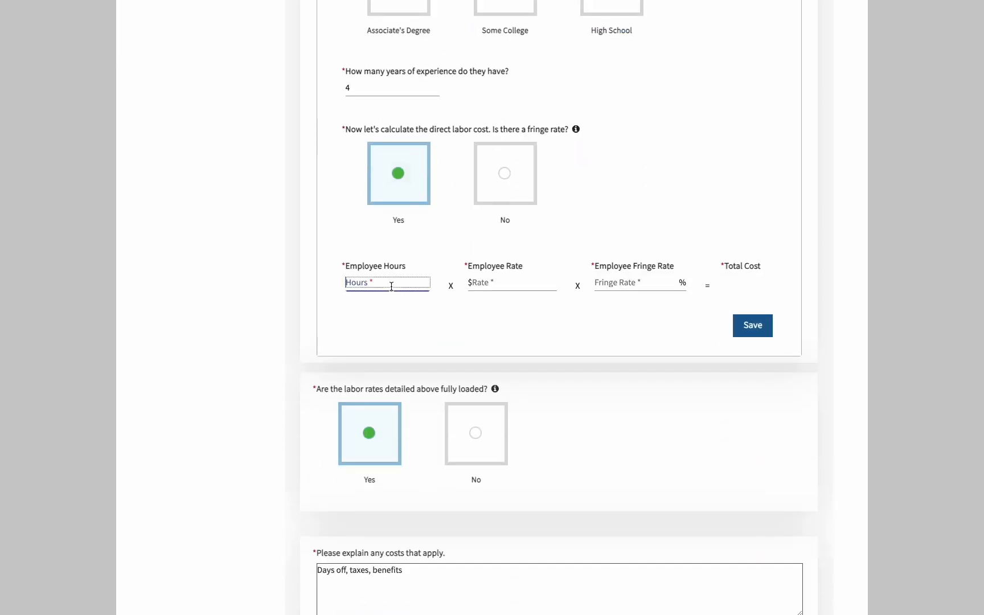
{"action": "type", "text": "120"}
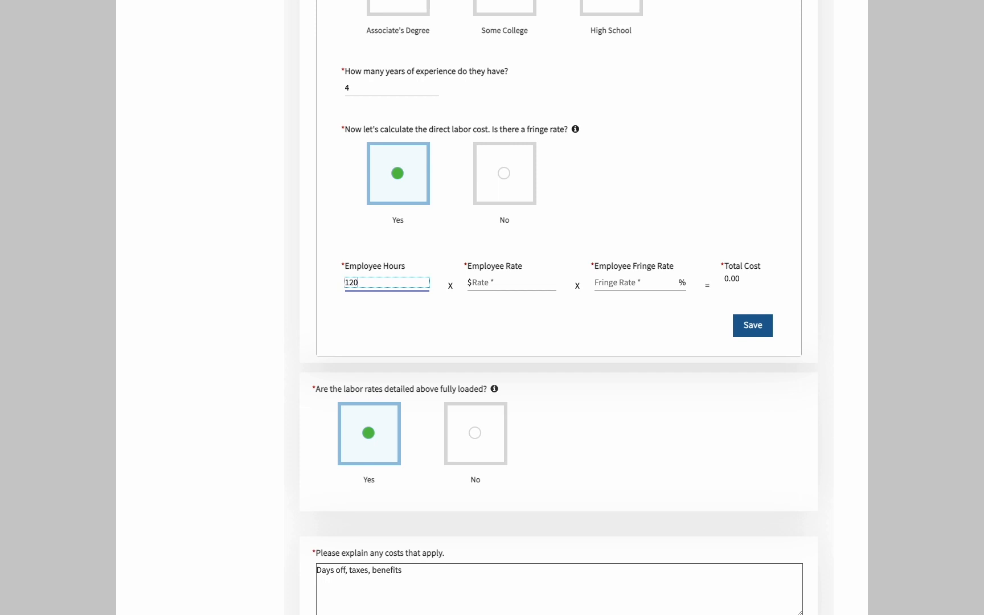
{"action": "key", "text": "Tab"}
{"action": "type", "text": "55"}
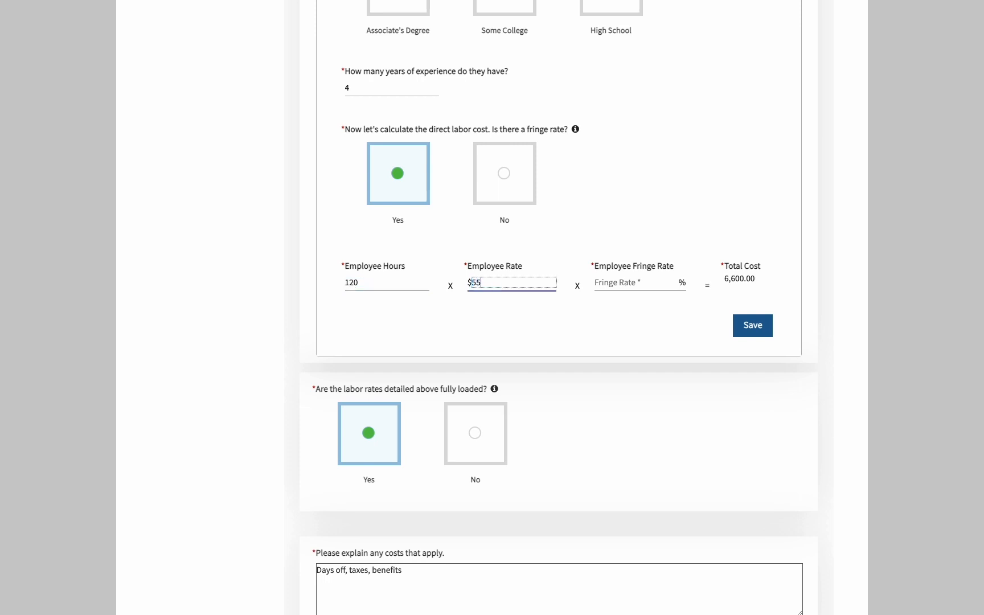
{"action": "key", "text": "Tab"}
{"action": "type", "text": "17"}
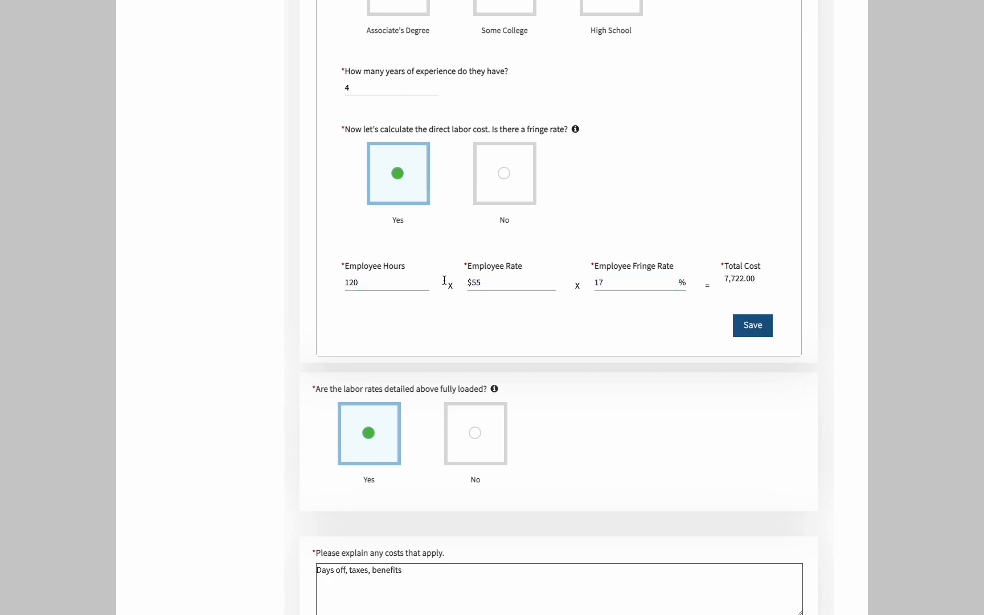
{"action": "left_click", "coordinate": [751, 330]}
Save the Direct Labor section and continue to Overhead
{"action": "scroll", "coordinate": [601, 420], "scroll_direction": "down", "scroll_amount": 4}
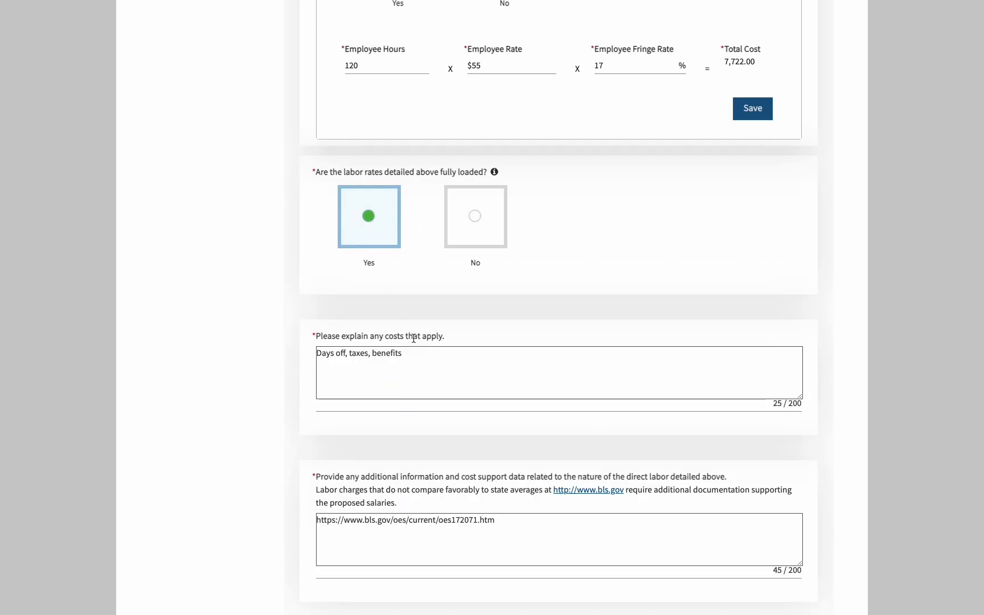
{"action": "scroll", "coordinate": [429, 365], "scroll_direction": "down", "scroll_amount": 2}
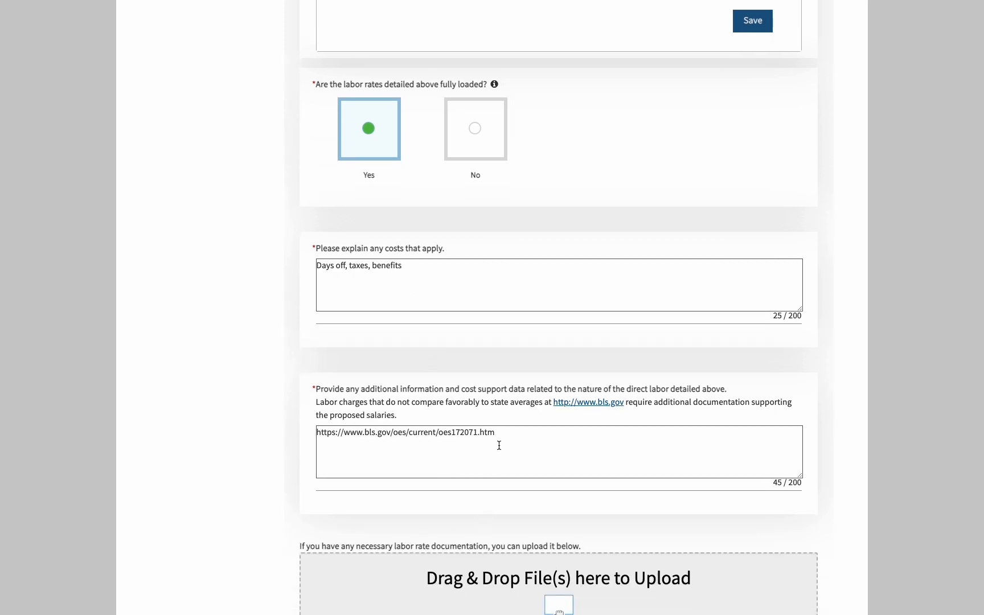
{"action": "scroll", "coordinate": [509, 454], "scroll_direction": "down", "scroll_amount": 4}
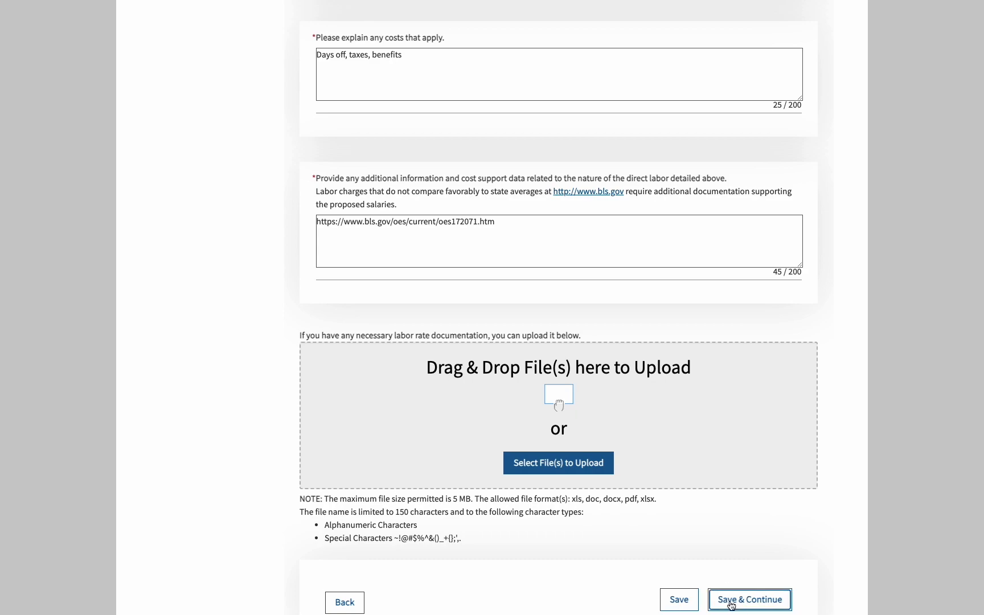
{"action": "left_click", "coordinate": [730, 598]}
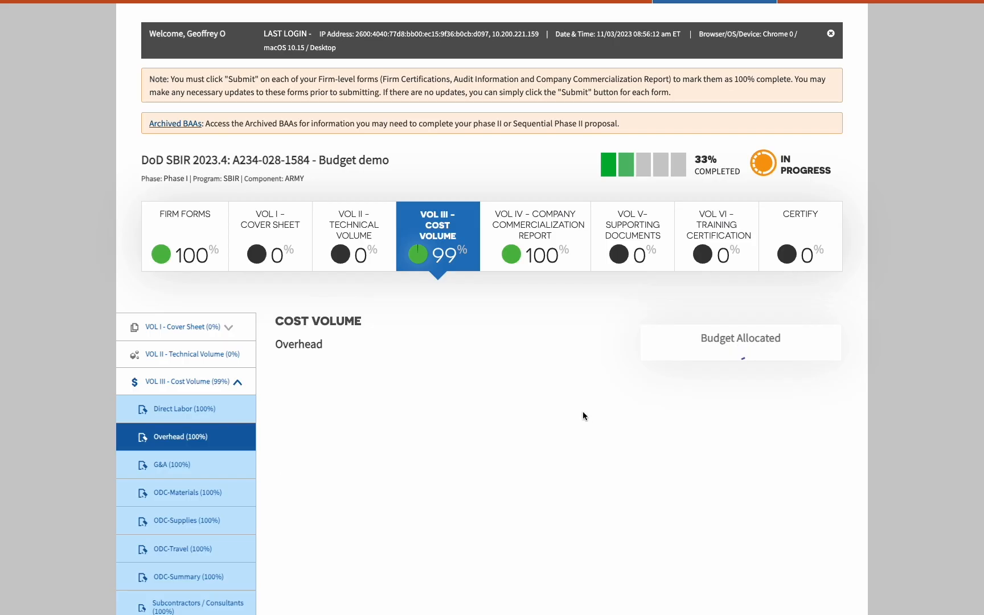
Open ODC-Materials and inspect the Option period's N/A material description
{"action": "scroll", "coordinate": [548, 441], "scroll_direction": "down", "scroll_amount": 3}
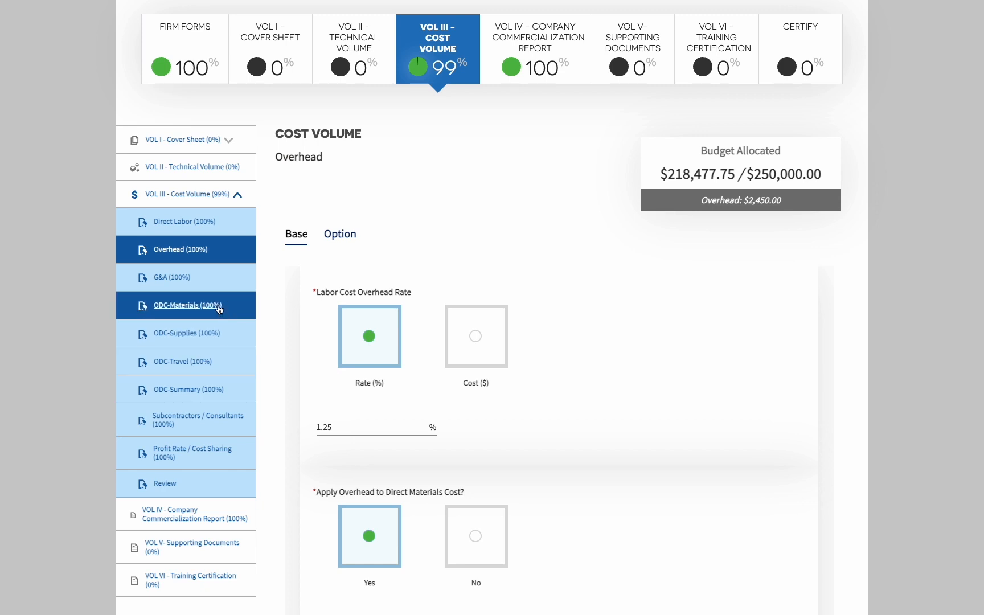
{"action": "left_click", "coordinate": [219, 308]}
{"action": "scroll", "coordinate": [388, 450], "scroll_direction": "down", "scroll_amount": 10}
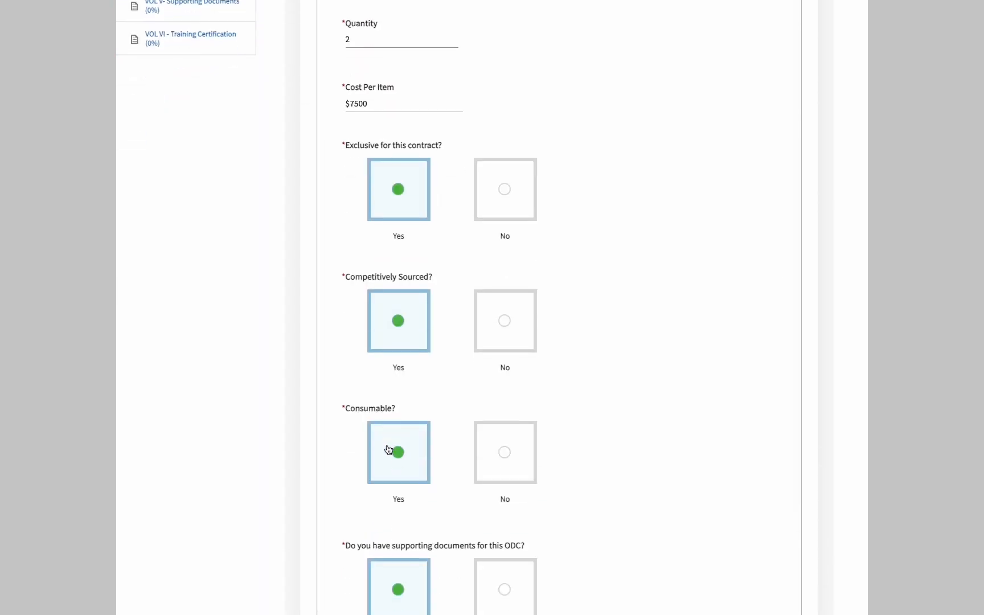
{"action": "scroll", "coordinate": [387, 450], "scroll_direction": "up", "scroll_amount": 10}
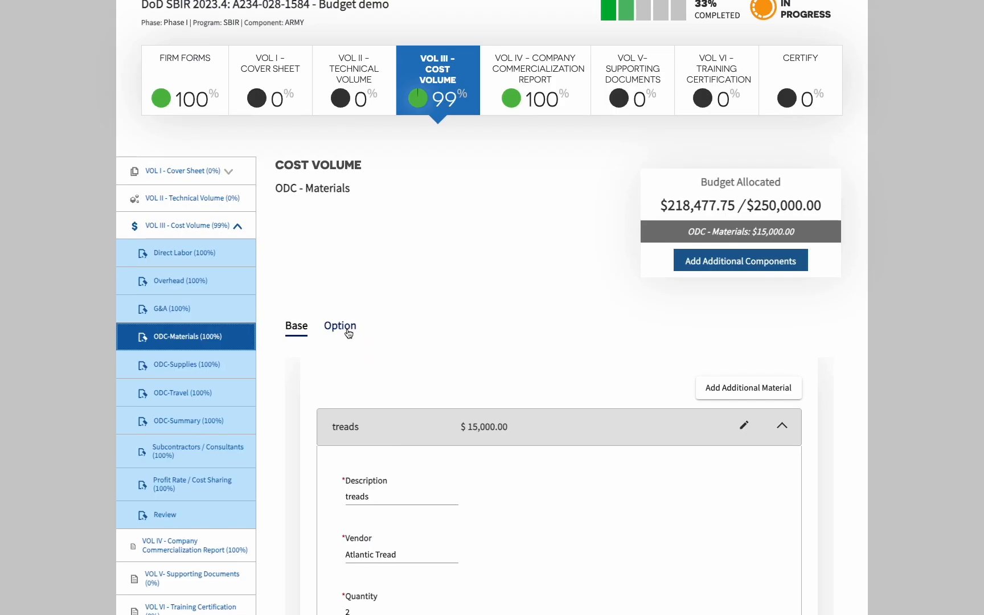
{"action": "left_click", "coordinate": [349, 335]}
{"action": "scroll", "coordinate": [499, 424], "scroll_direction": "down", "scroll_amount": 4}
{"action": "scroll", "coordinate": [472, 418], "scroll_direction": "down", "scroll_amount": 2}
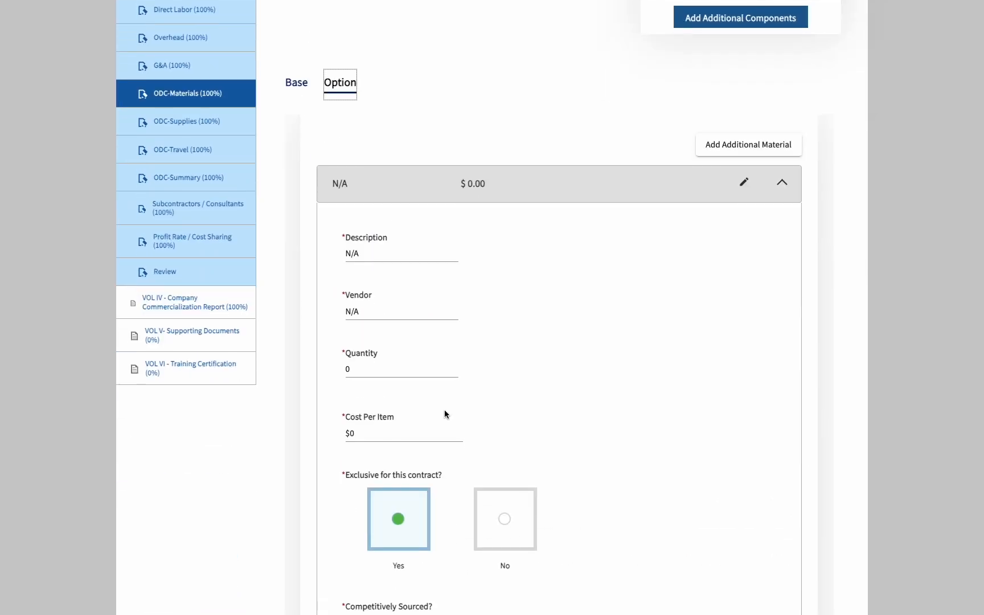
{"action": "left_click", "coordinate": [395, 191]}
{"action": "triple_click", "coordinate": [395, 191]}
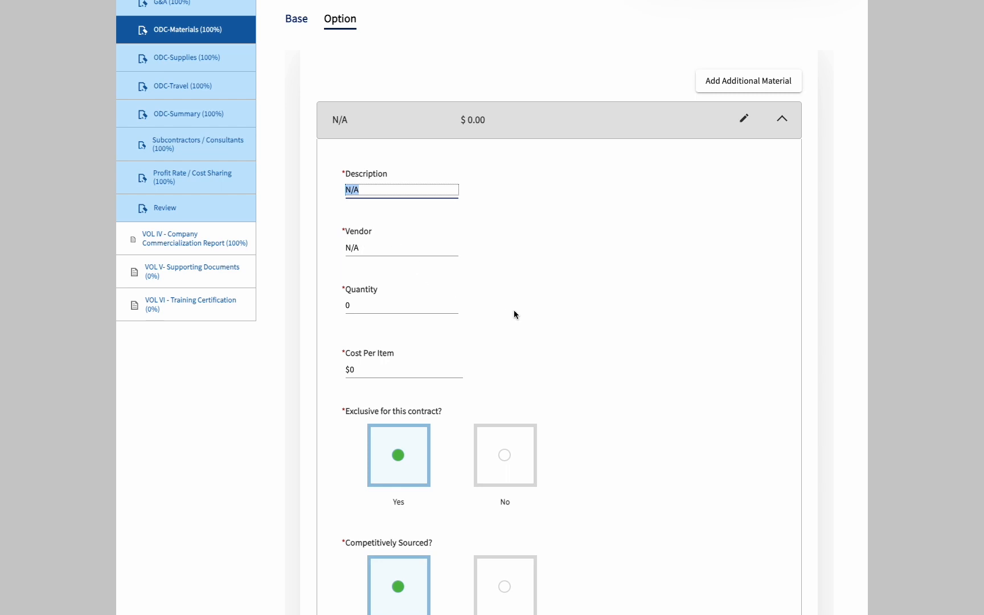
Save ODC-Materials and continue to ODC-Supplies, which lists a Shell supply of 2 at $500
{"action": "scroll", "coordinate": [535, 334], "scroll_direction": "up", "scroll_amount": 1}
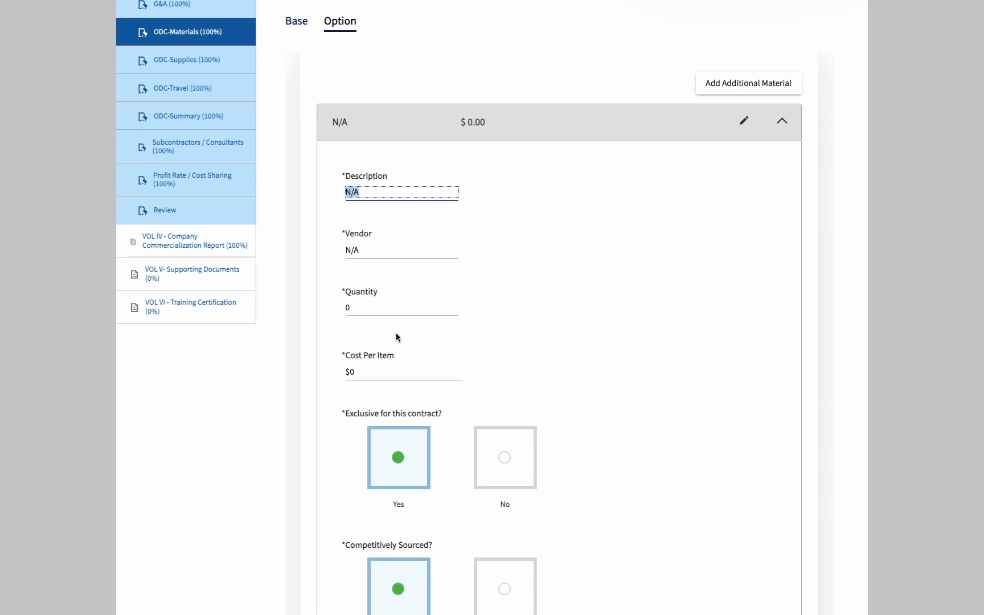
{"action": "scroll", "coordinate": [406, 373], "scroll_direction": "down", "scroll_amount": 4}
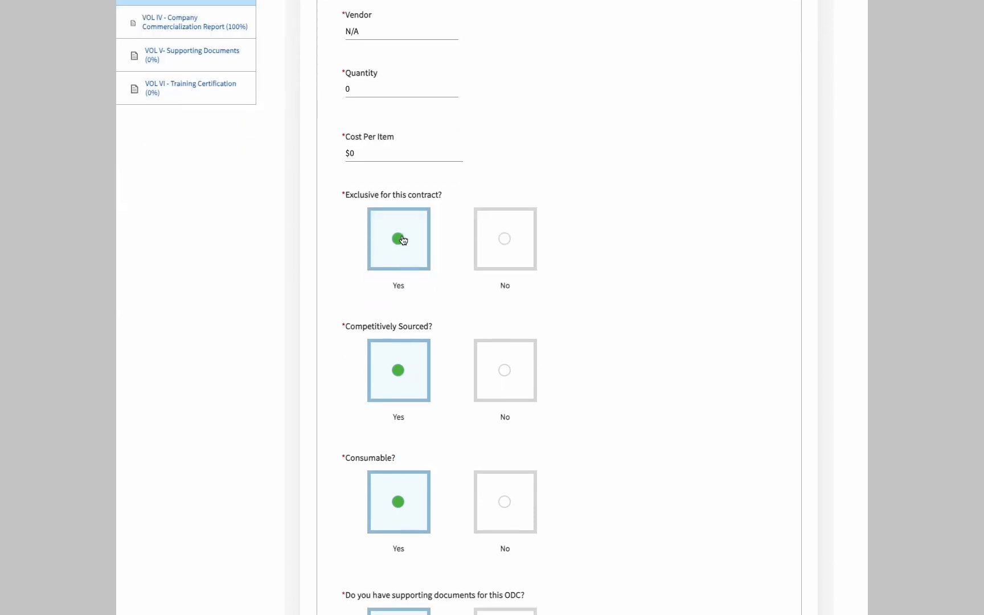
{"action": "scroll", "coordinate": [458, 376], "scroll_direction": "down", "scroll_amount": 6}
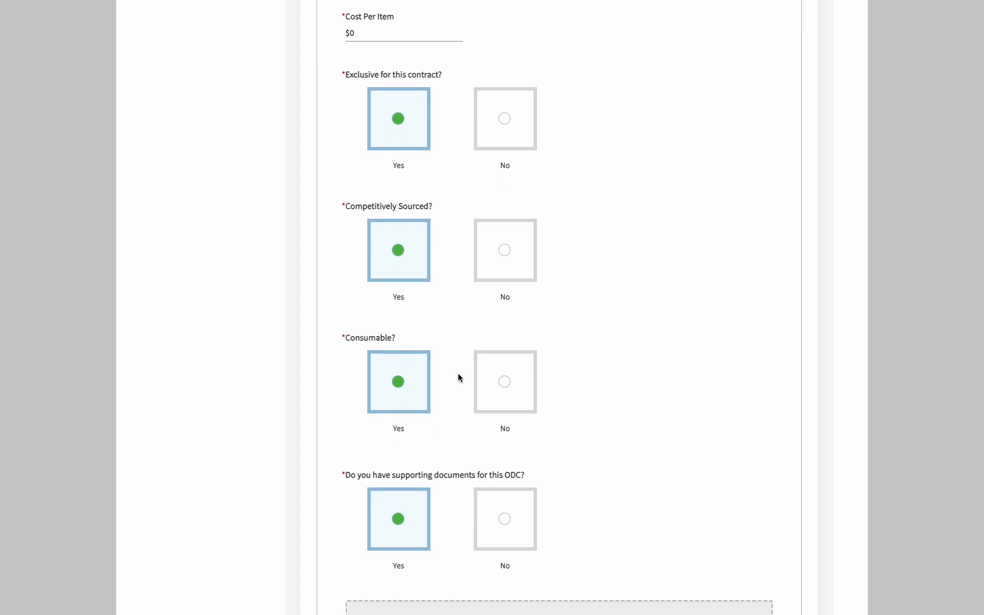
{"action": "scroll", "coordinate": [458, 376], "scroll_direction": "down", "scroll_amount": 3}
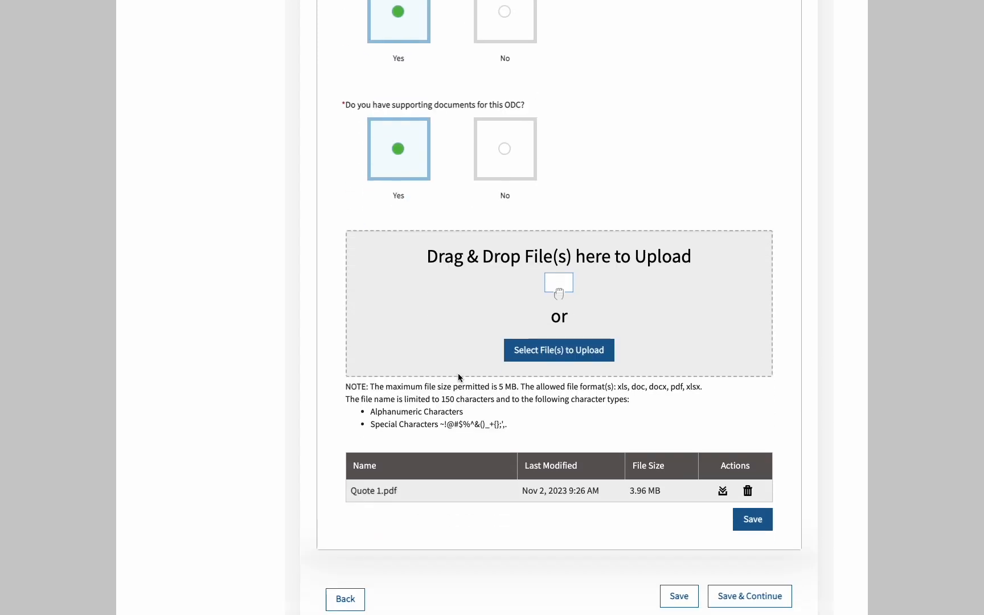
{"action": "left_click", "coordinate": [753, 598]}
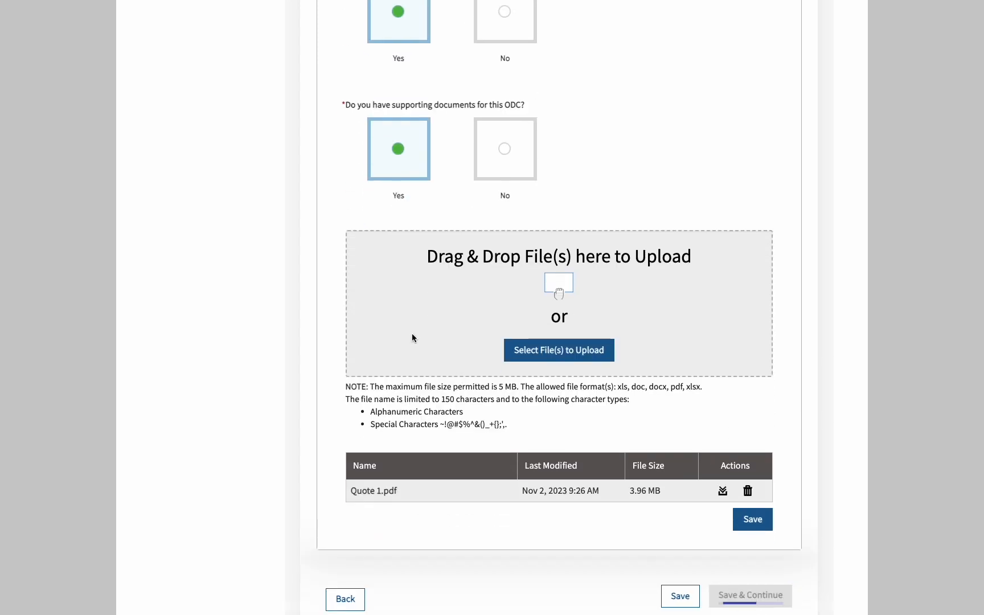
{"action": "scroll", "coordinate": [208, 564], "scroll_direction": "down", "scroll_amount": 13}
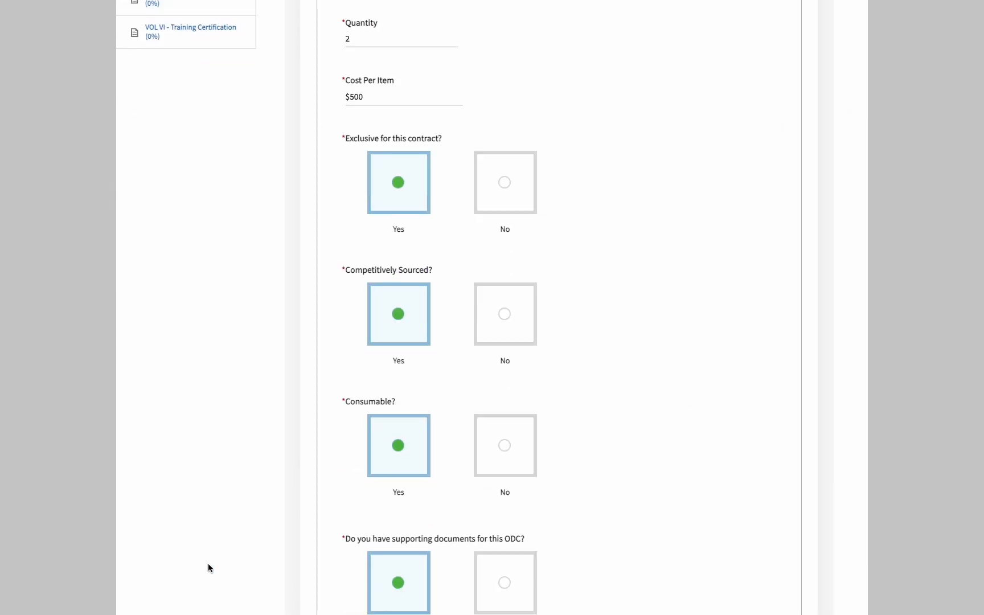
{"action": "scroll", "coordinate": [228, 321], "scroll_direction": "up", "scroll_amount": 7}
Check the Option period's N/A trip in ODC-Travel and save through to the Summary showing Travel $382.00
{"action": "left_click", "coordinate": [198, 222]}
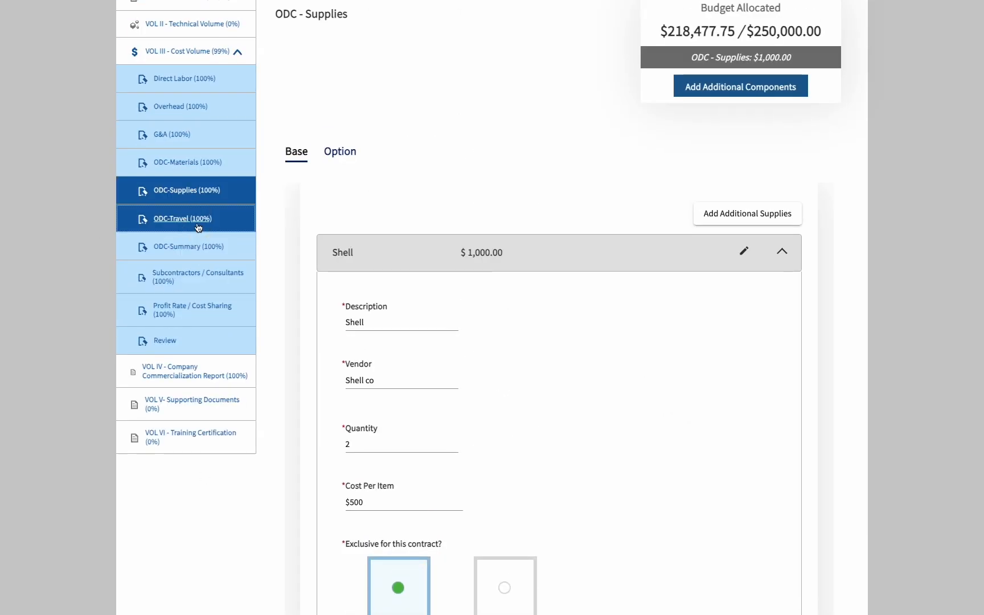
{"action": "scroll", "coordinate": [291, 298], "scroll_direction": "down", "scroll_amount": 9}
{"action": "scroll", "coordinate": [391, 337], "scroll_direction": "up", "scroll_amount": 7}
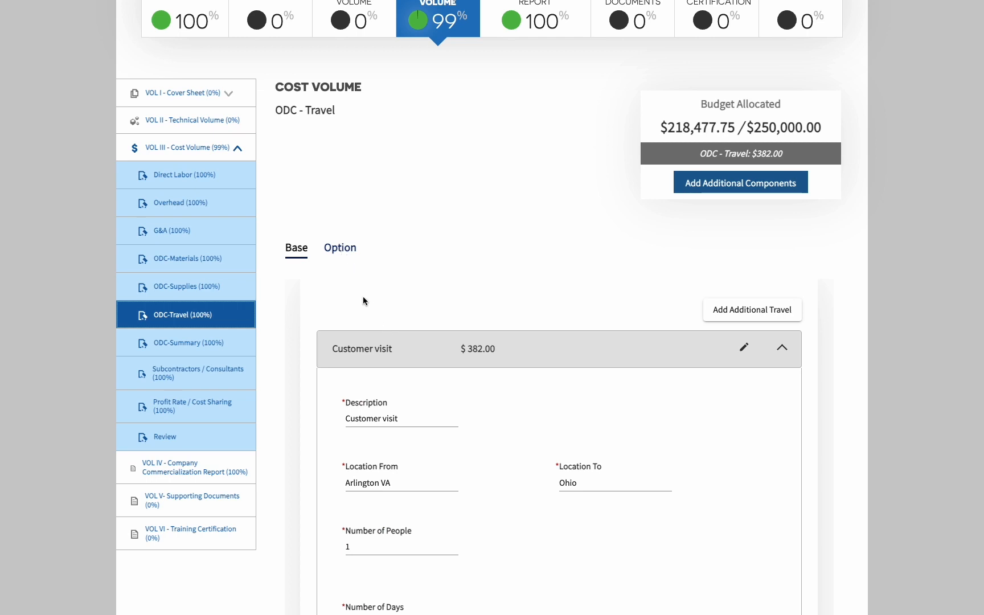
{"action": "left_click", "coordinate": [348, 249]}
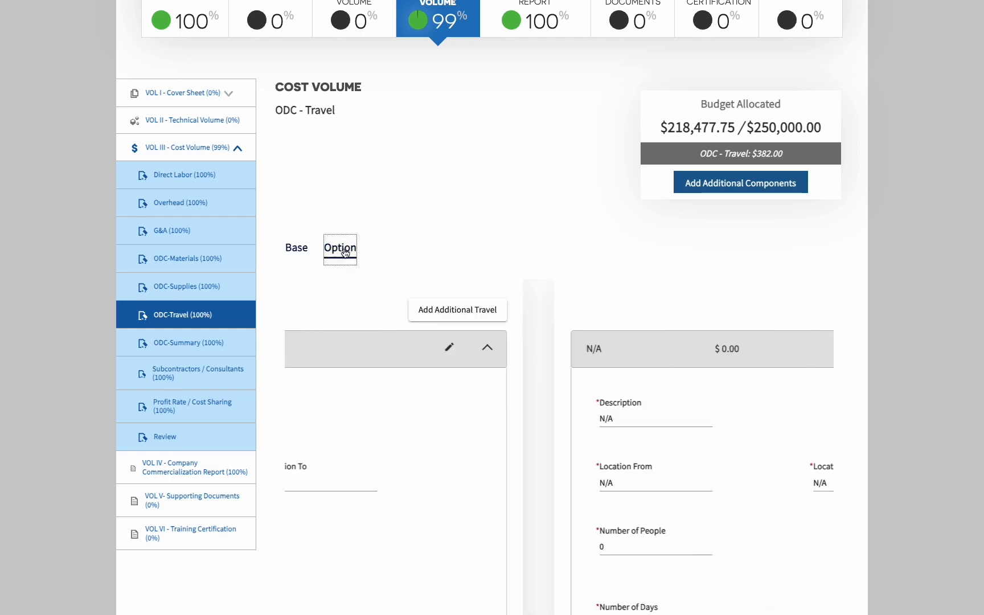
{"action": "scroll", "coordinate": [441, 435], "scroll_direction": "down", "scroll_amount": 2}
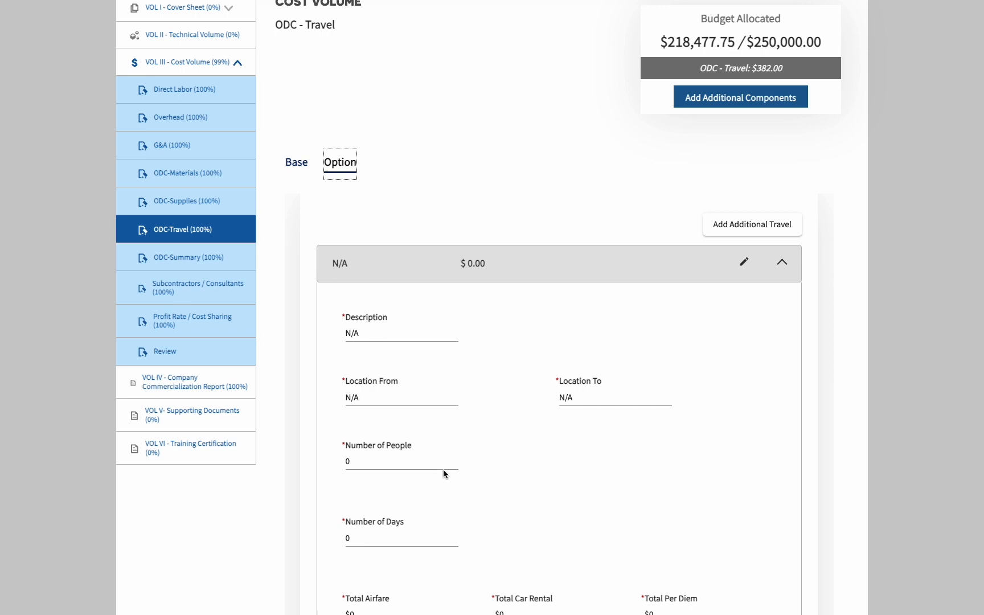
{"action": "scroll", "coordinate": [443, 471], "scroll_direction": "down", "scroll_amount": 4}
{"action": "scroll", "coordinate": [442, 466], "scroll_direction": "down", "scroll_amount": 5}
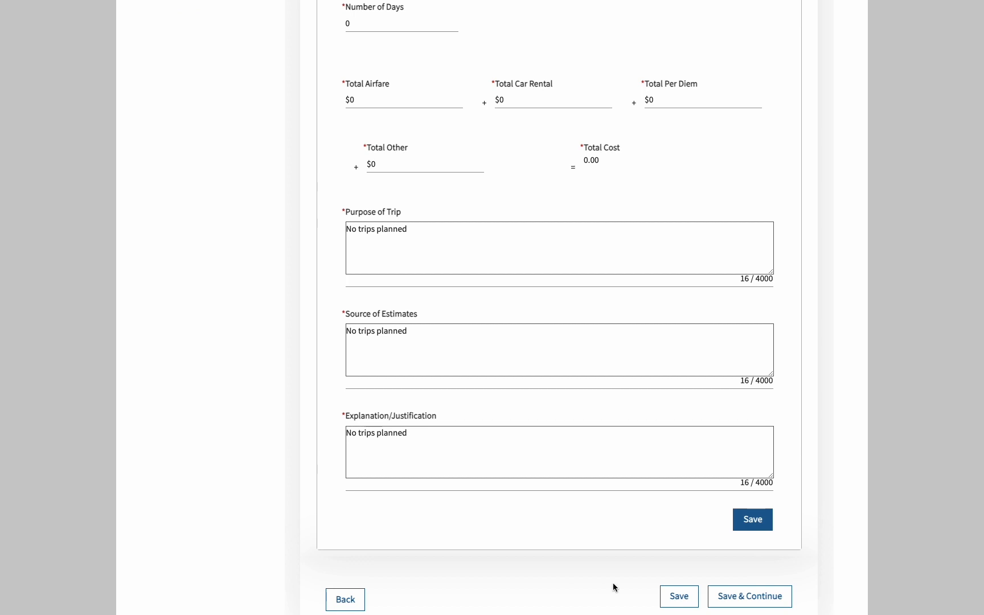
{"action": "left_click", "coordinate": [754, 598]}
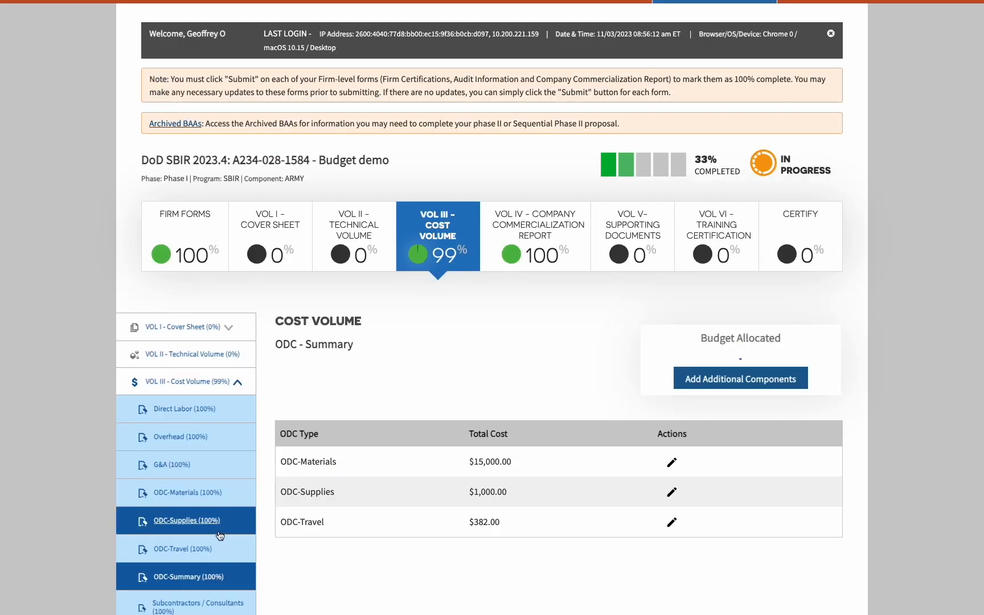
Check the Option period's N/A subcontractor entry and save, reaching Profit Rate with $14,292.94 profit
{"action": "left_click", "coordinate": [232, 611]}
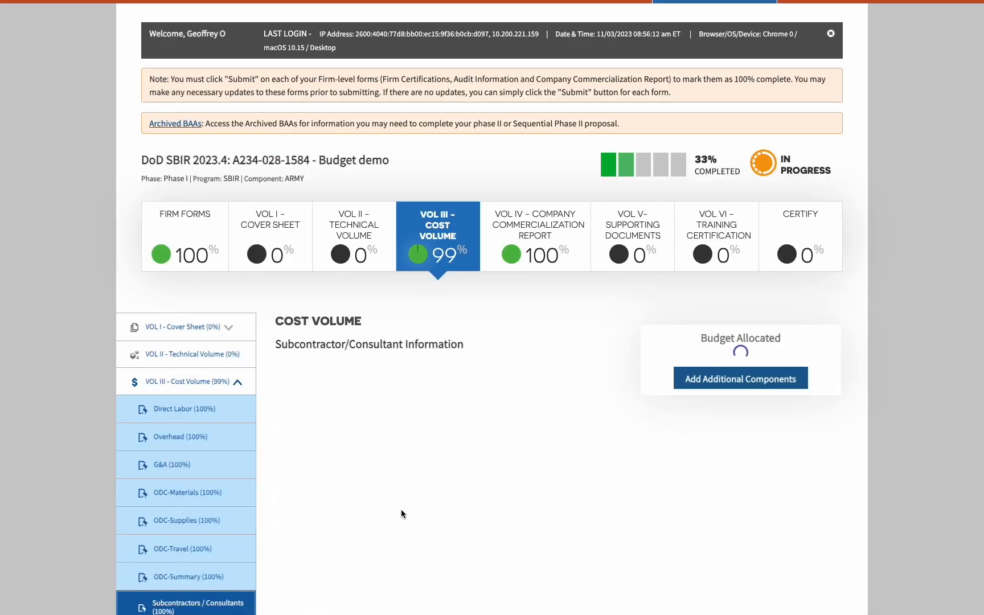
{"action": "scroll", "coordinate": [400, 509], "scroll_direction": "down", "scroll_amount": 10}
{"action": "scroll", "coordinate": [351, 148], "scroll_direction": "up", "scroll_amount": 10}
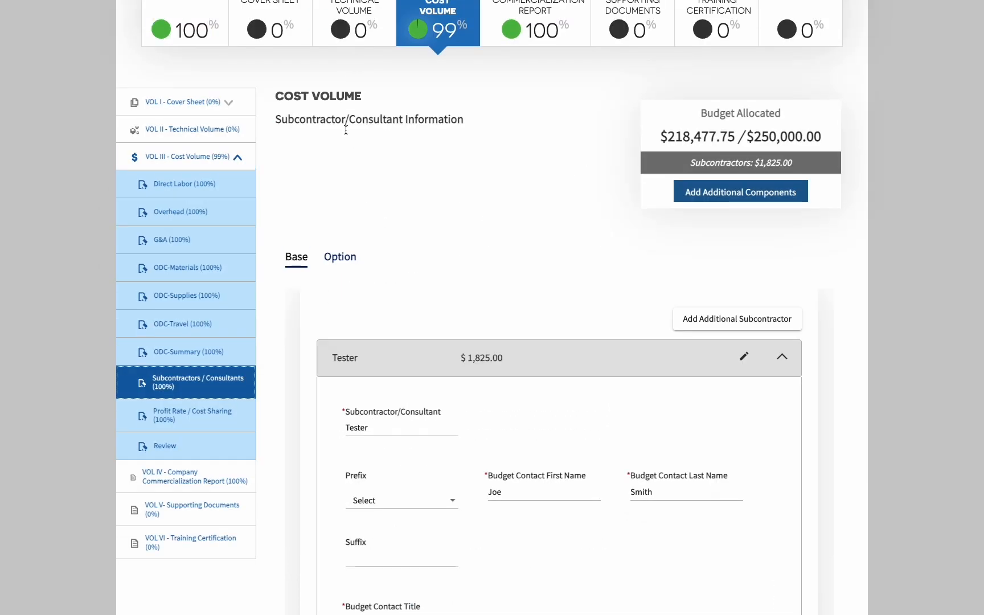
{"action": "left_click", "coordinate": [349, 259]}
{"action": "scroll", "coordinate": [420, 366], "scroll_direction": "down", "scroll_amount": 3}
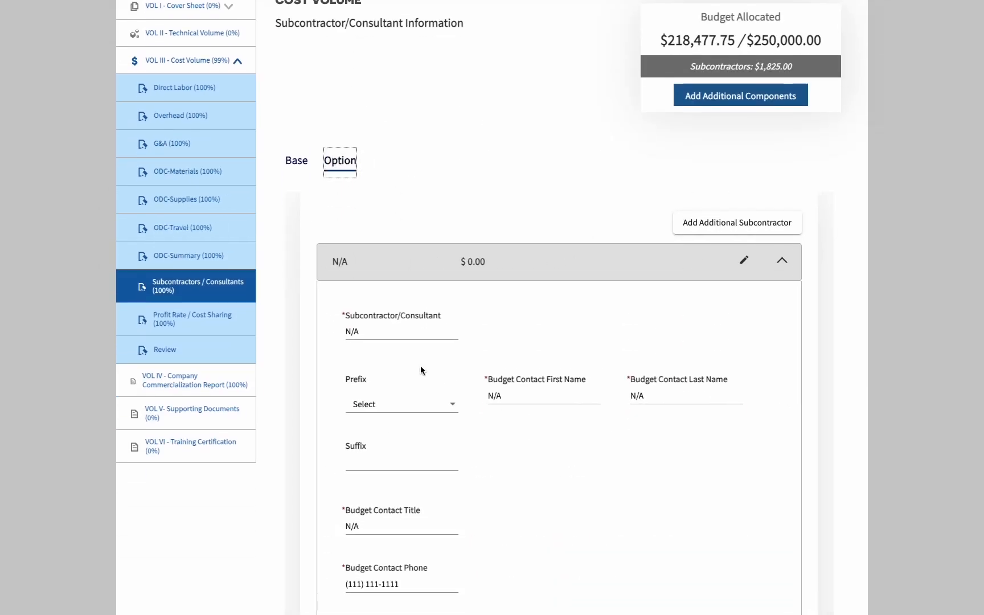
{"action": "scroll", "coordinate": [422, 412], "scroll_direction": "down", "scroll_amount": 3}
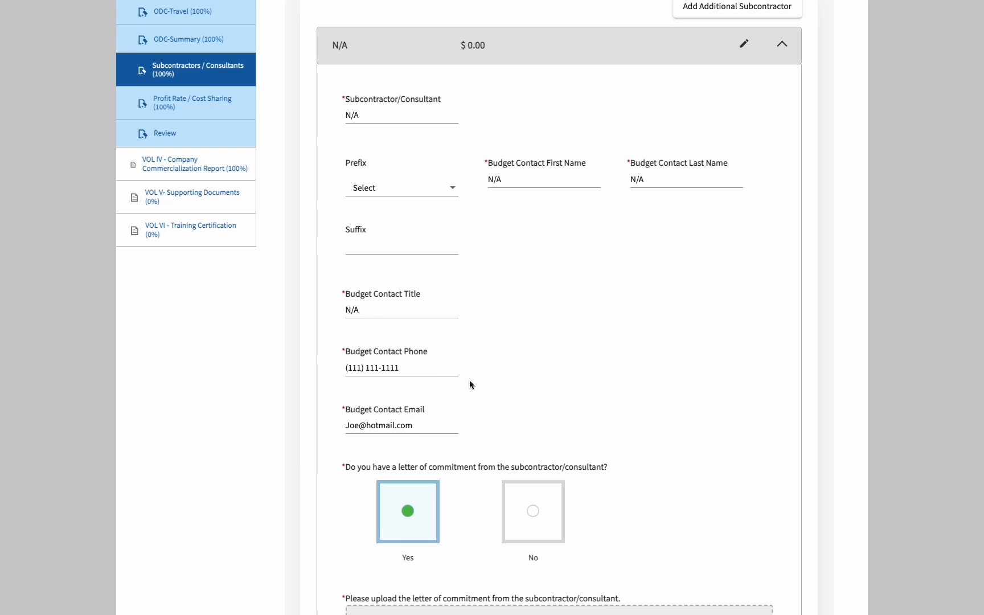
{"action": "scroll", "coordinate": [469, 380], "scroll_direction": "down", "scroll_amount": 10}
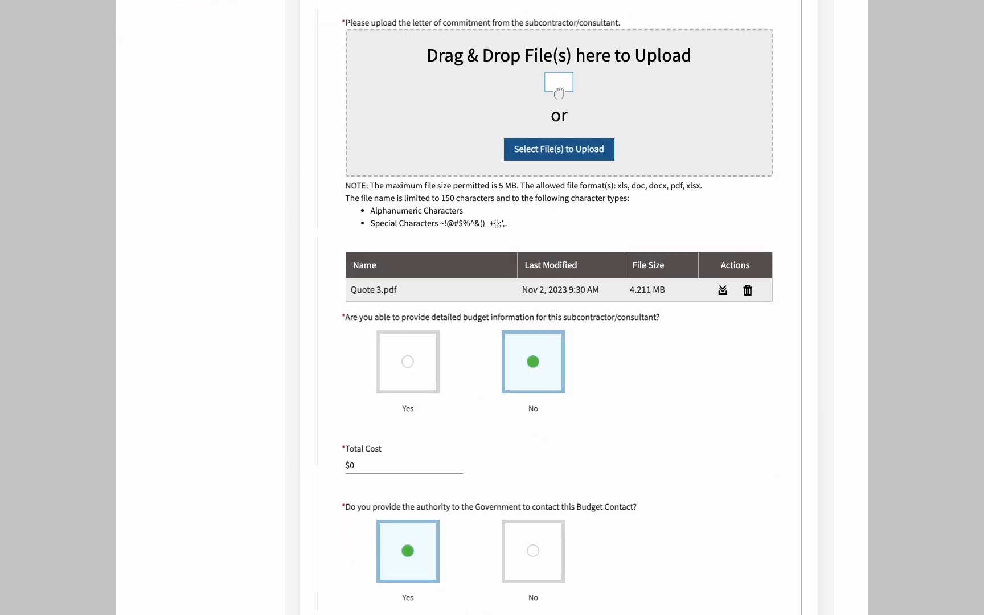
{"action": "scroll", "coordinate": [684, 541], "scroll_direction": "down", "scroll_amount": 2}
{"action": "left_click", "coordinate": [735, 594]}
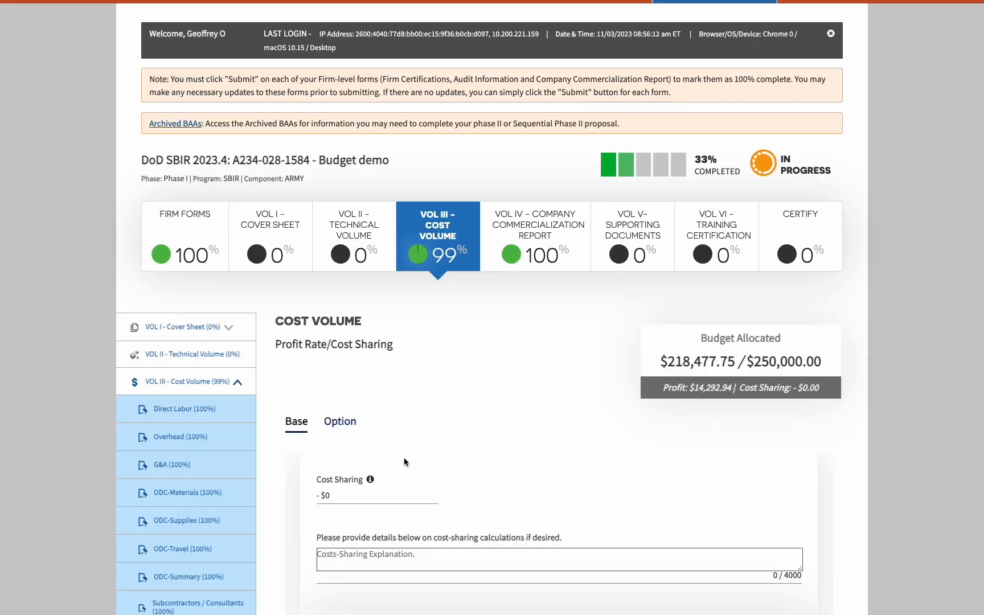
{"action": "left_click", "coordinate": [200, 410]}
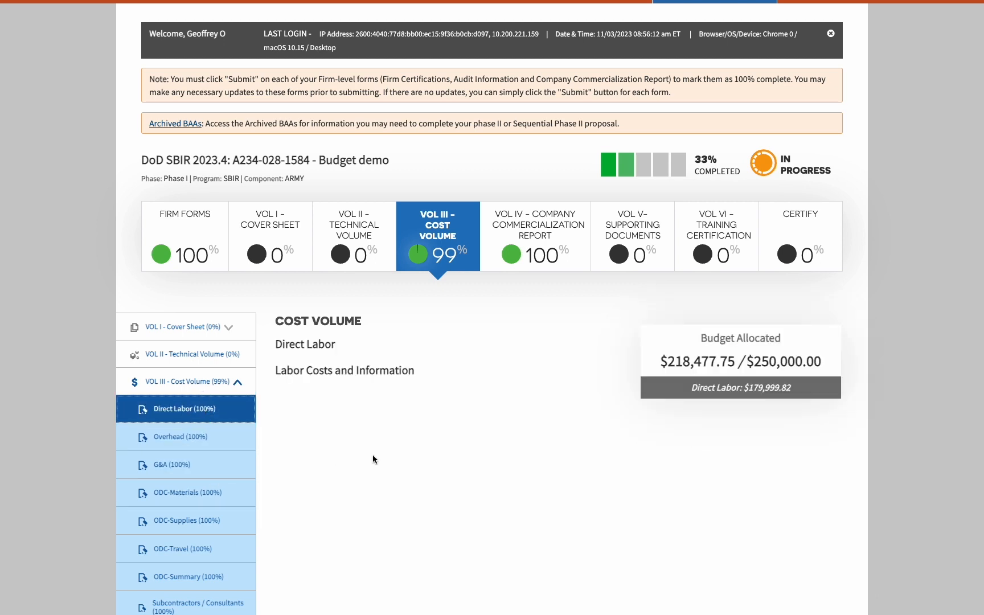
{"action": "scroll", "coordinate": [373, 455], "scroll_direction": "down", "scroll_amount": 10}
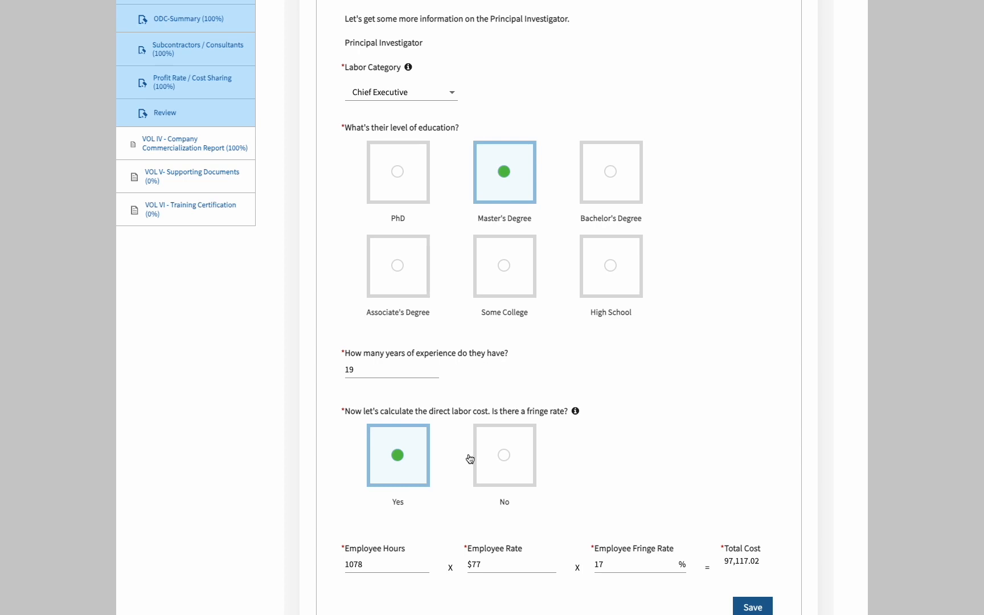
{"action": "scroll", "coordinate": [469, 453], "scroll_direction": "up", "scroll_amount": 1}
{"action": "scroll", "coordinate": [469, 451], "scroll_direction": "up", "scroll_amount": 2}
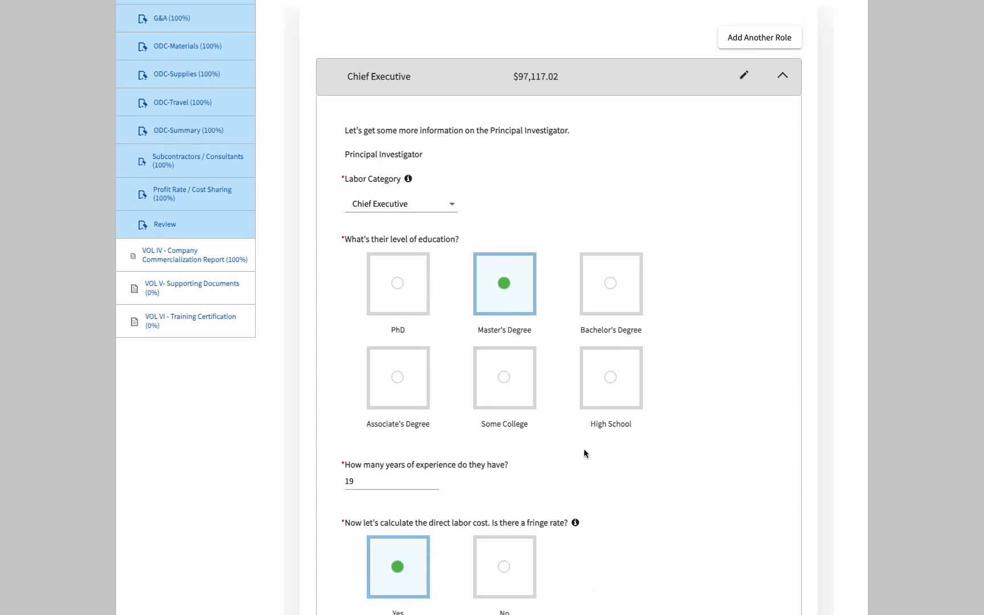
{"action": "scroll", "coordinate": [597, 437], "scroll_direction": "up", "scroll_amount": 2}
{"action": "left_click", "coordinate": [339, 80]}
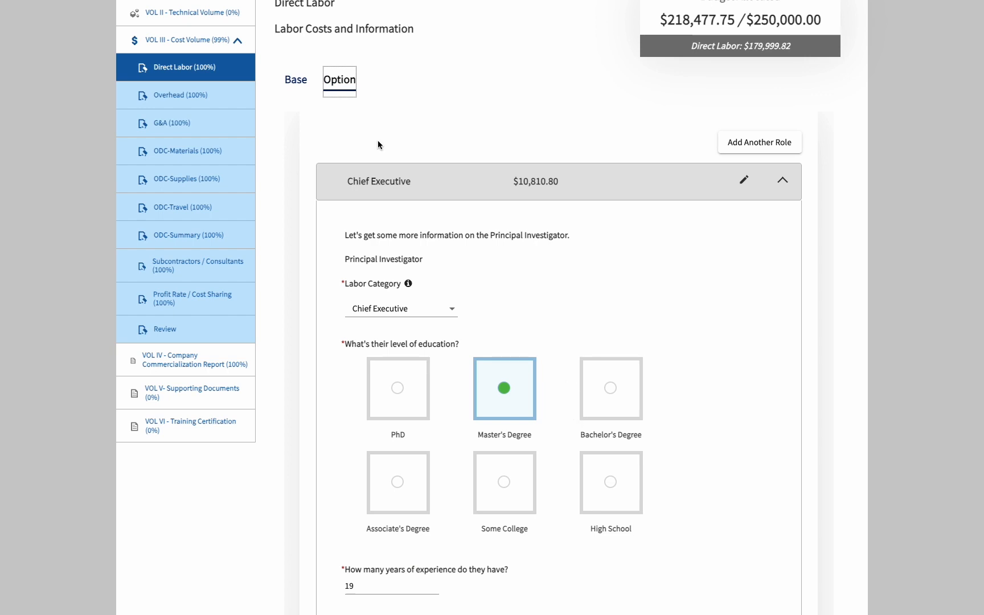
{"action": "left_click", "coordinate": [296, 82]}
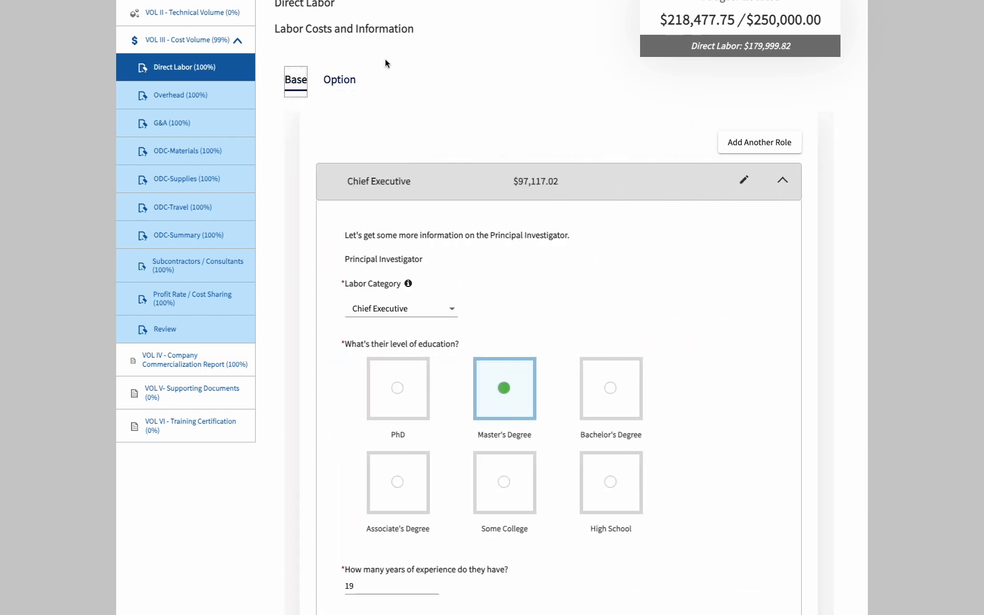
{"action": "left_click", "coordinate": [350, 84]}
{"action": "scroll", "coordinate": [588, 488], "scroll_direction": "down", "scroll_amount": 4}
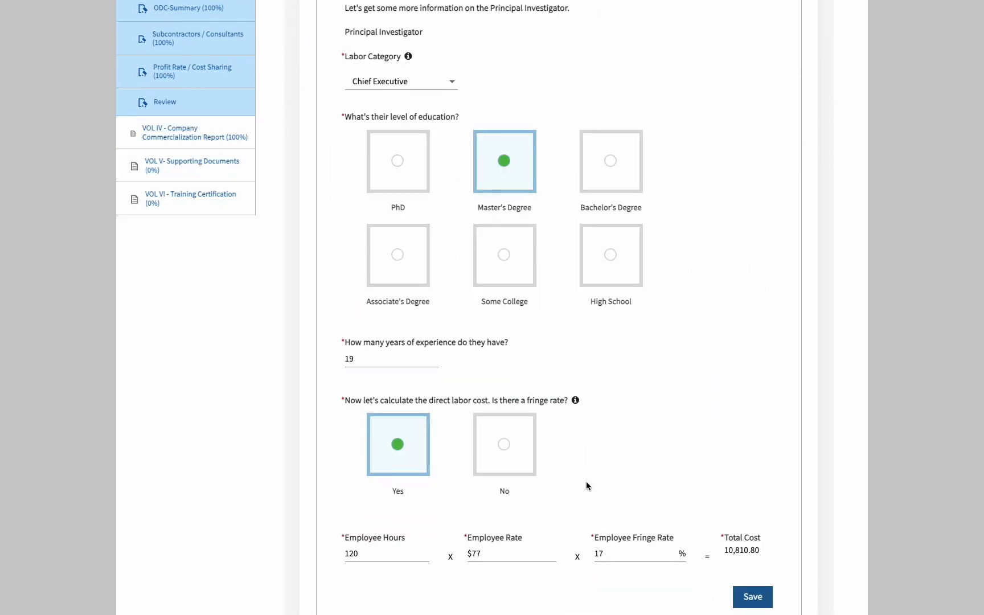
{"action": "scroll", "coordinate": [586, 486], "scroll_direction": "down", "scroll_amount": 1}
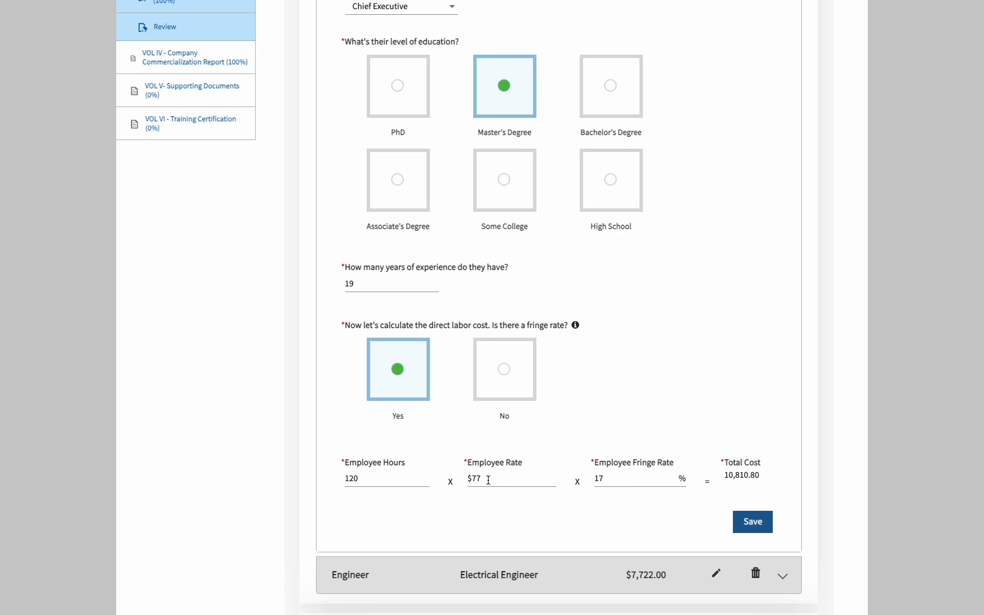
Set the Option Chief Executive's Employee Hours to 200 and save
{"action": "double_click", "coordinate": [390, 477]}
{"action": "type", "text": "200"}
{"action": "scroll", "coordinate": [505, 589], "scroll_direction": "down", "scroll_amount": 1}
{"action": "scroll", "coordinate": [742, 525], "scroll_direction": "up", "scroll_amount": 1}
{"action": "left_click", "coordinate": [750, 528]}
{"action": "scroll", "coordinate": [637, 564], "scroll_direction": "down", "scroll_amount": 9}
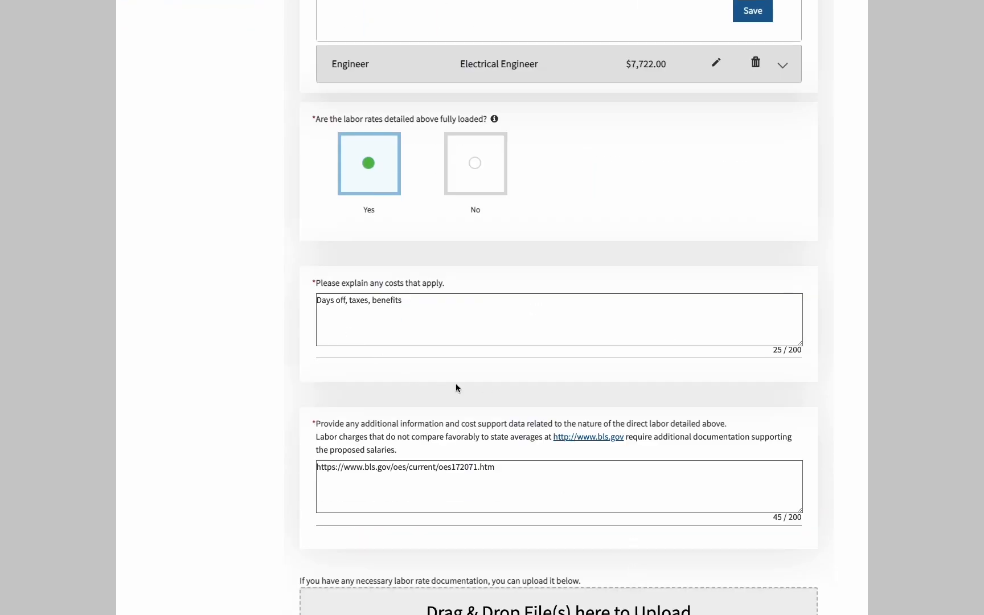
{"action": "scroll", "coordinate": [458, 387], "scroll_direction": "down", "scroll_amount": 4}
{"action": "scroll", "coordinate": [460, 387], "scroll_direction": "up", "scroll_amount": 10}
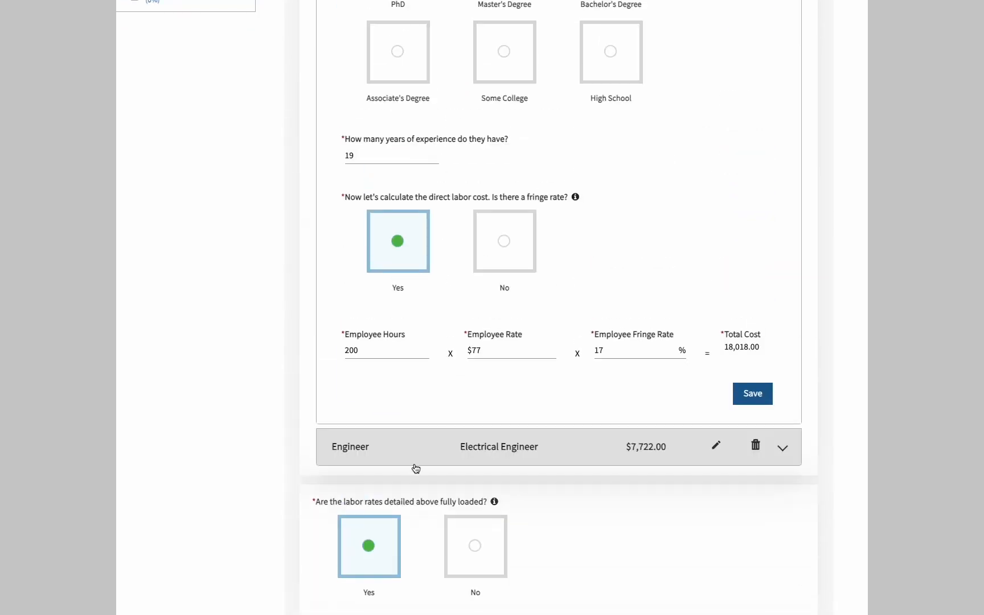
Set the Option Engineer's Employee Hours to 200 and save
{"action": "left_click", "coordinate": [408, 454]}
{"action": "scroll", "coordinate": [410, 495], "scroll_direction": "down", "scroll_amount": 4}
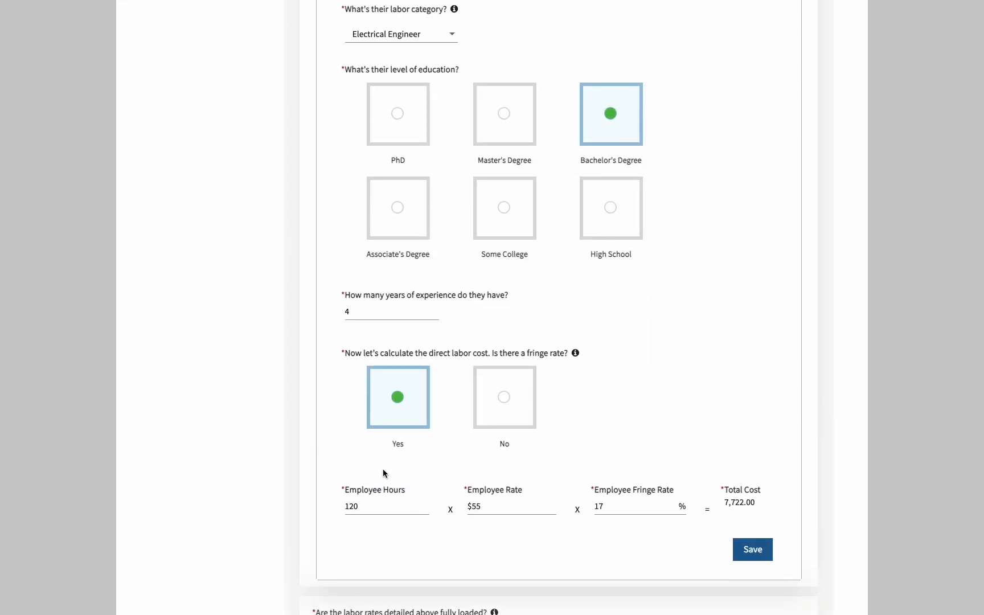
{"action": "double_click", "coordinate": [400, 506]}
{"action": "type", "text": "200"}
{"action": "left_click", "coordinate": [759, 558]}
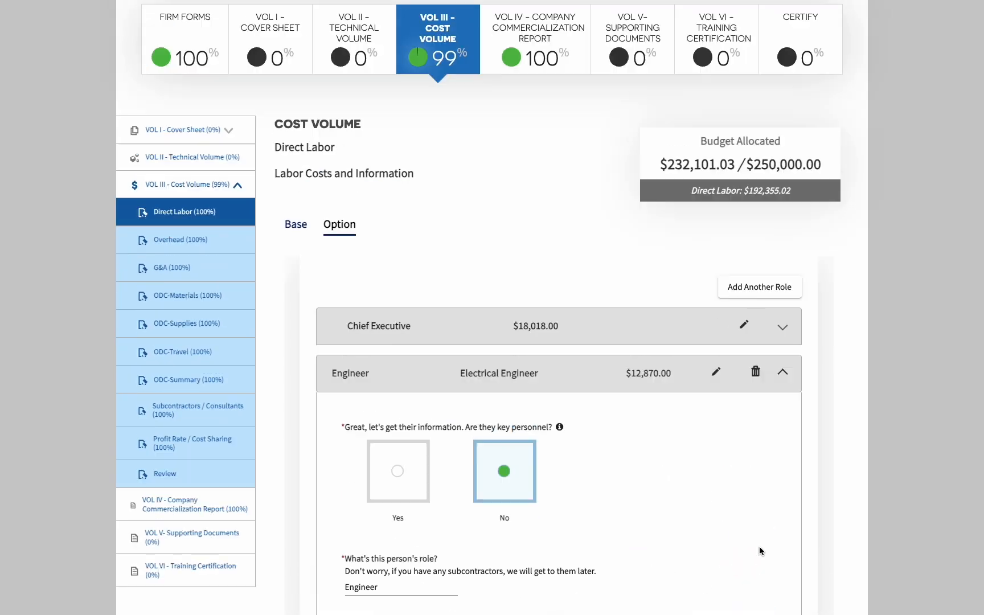
{"action": "scroll", "coordinate": [647, 336], "scroll_direction": "down", "scroll_amount": 12}
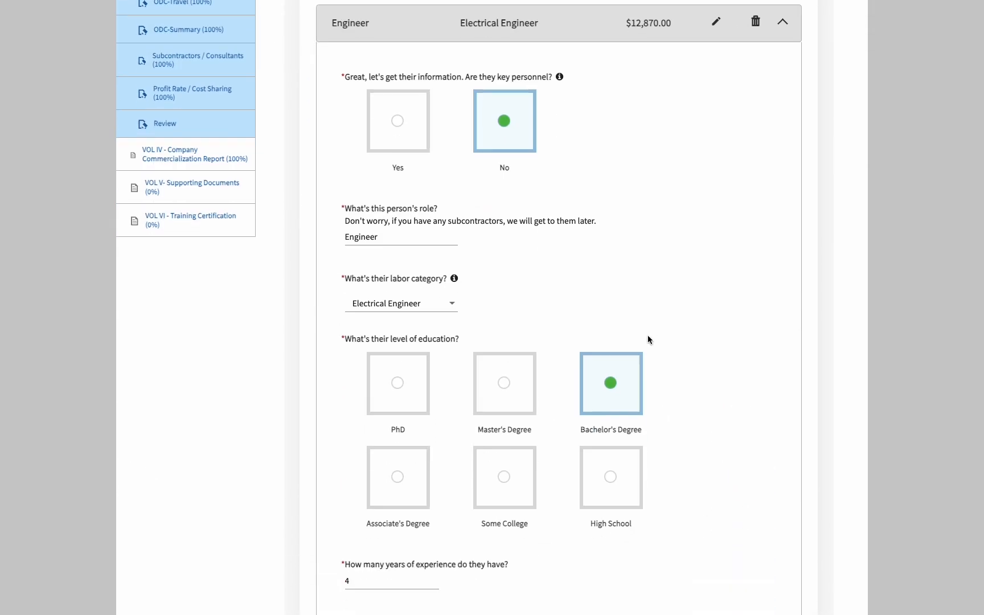
{"action": "scroll", "coordinate": [391, 399], "scroll_direction": "up", "scroll_amount": 7}
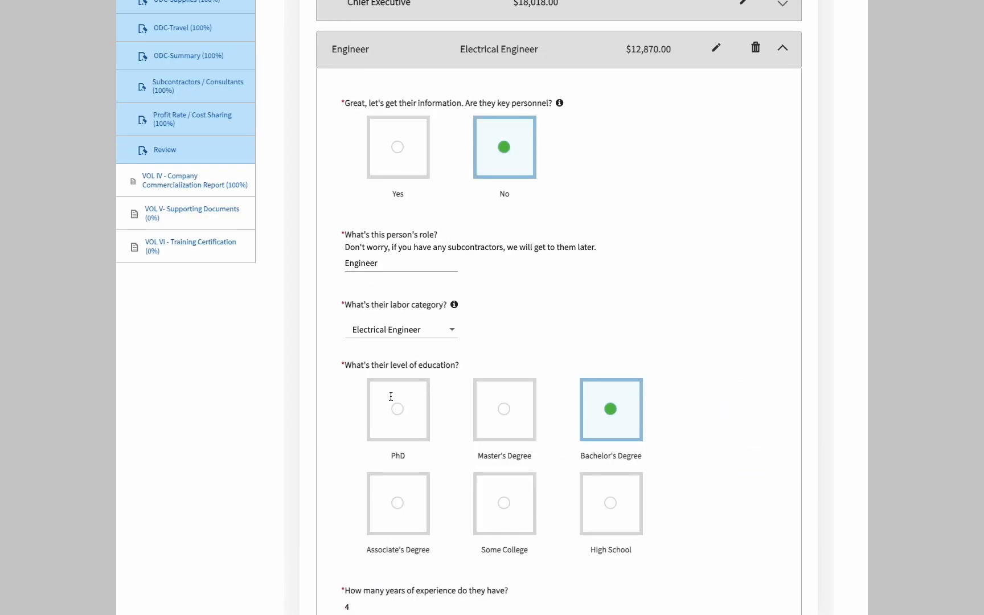
Raise the Chief Executive's Option hours from 200 to 250 and save
{"action": "left_click", "coordinate": [420, 8]}
{"action": "scroll", "coordinate": [438, 429], "scroll_direction": "down", "scroll_amount": 7}
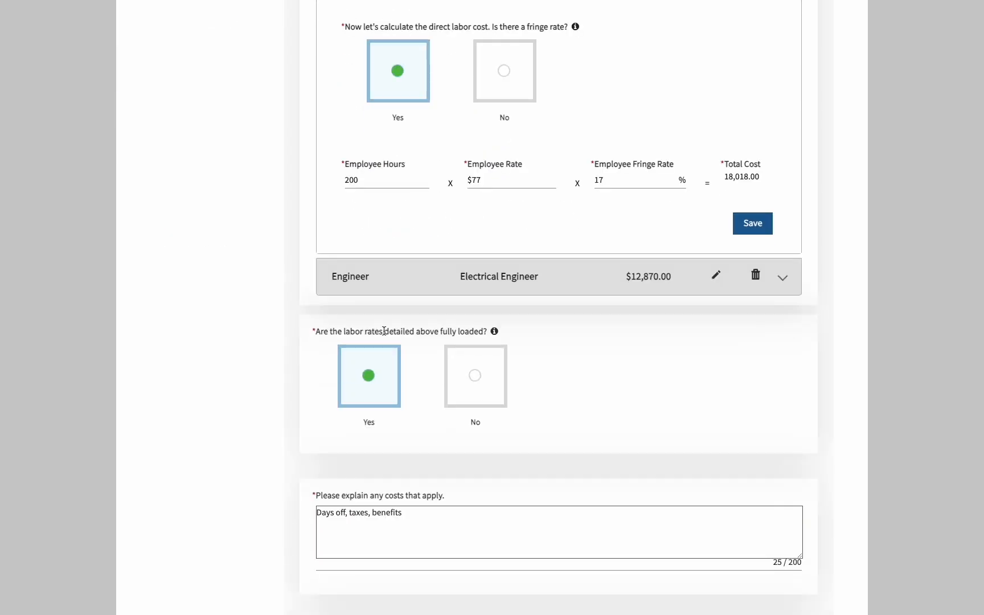
{"action": "left_click", "coordinate": [381, 180]}
{"action": "left_click", "coordinate": [352, 180]}
{"action": "key", "text": "BackSpace"}
{"action": "type", "text": "5"}
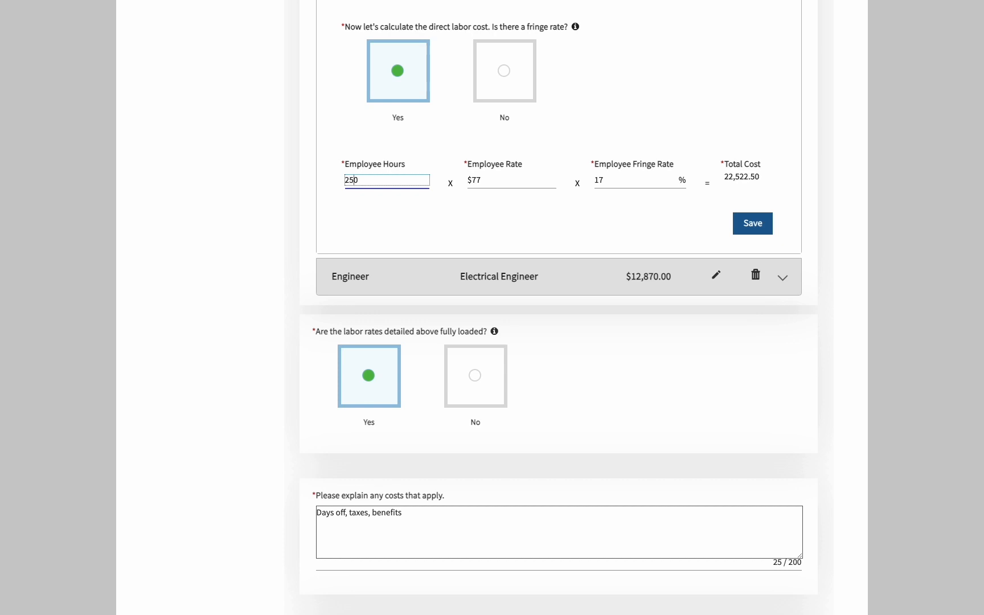
{"action": "left_click", "coordinate": [758, 232]}
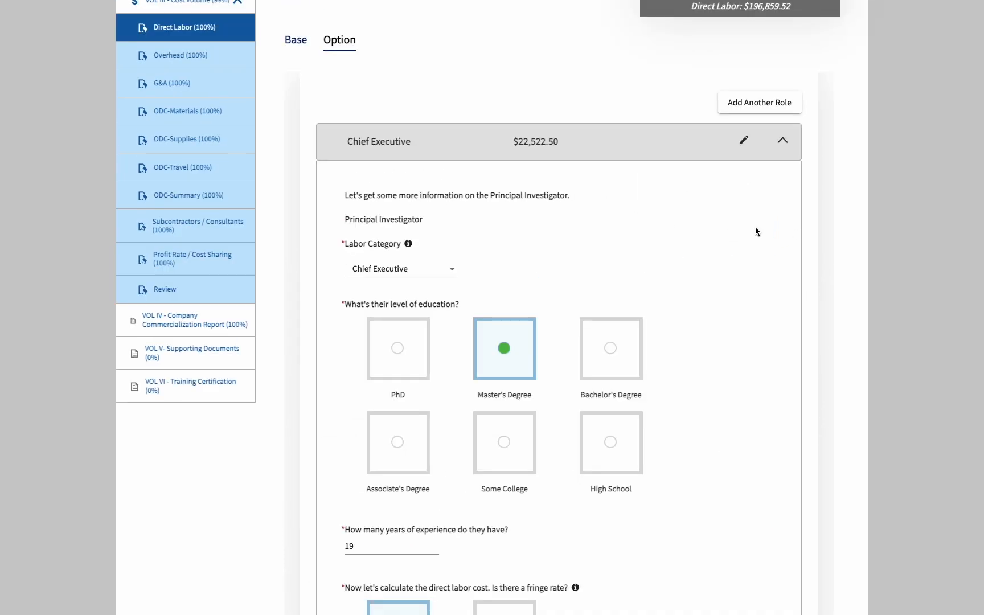
{"action": "scroll", "coordinate": [755, 226], "scroll_direction": "up", "scroll_amount": 2}
{"action": "scroll", "coordinate": [755, 229], "scroll_direction": "down", "scroll_amount": 15}
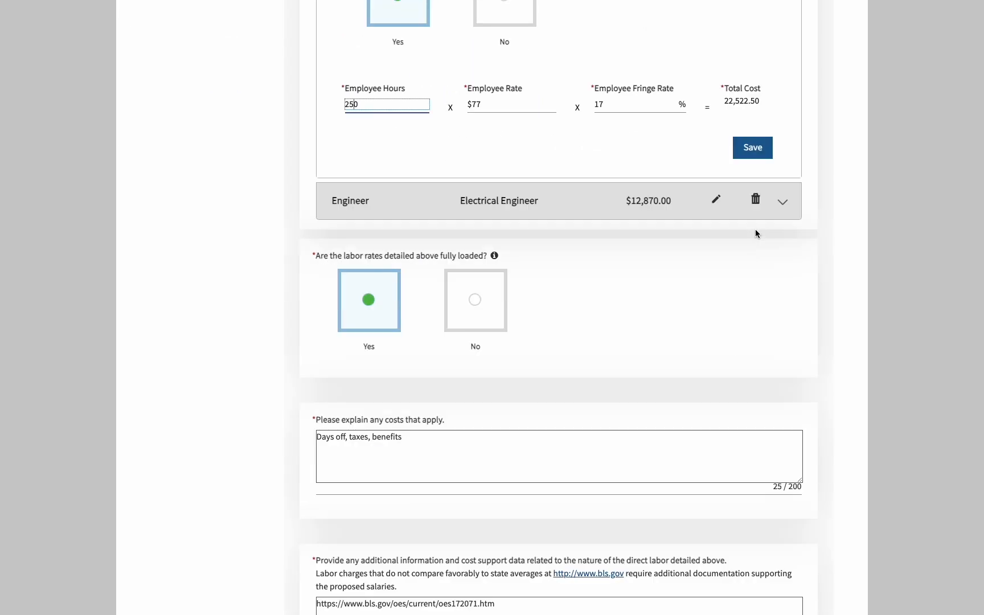
{"action": "scroll", "coordinate": [755, 229], "scroll_direction": "up", "scroll_amount": 7}
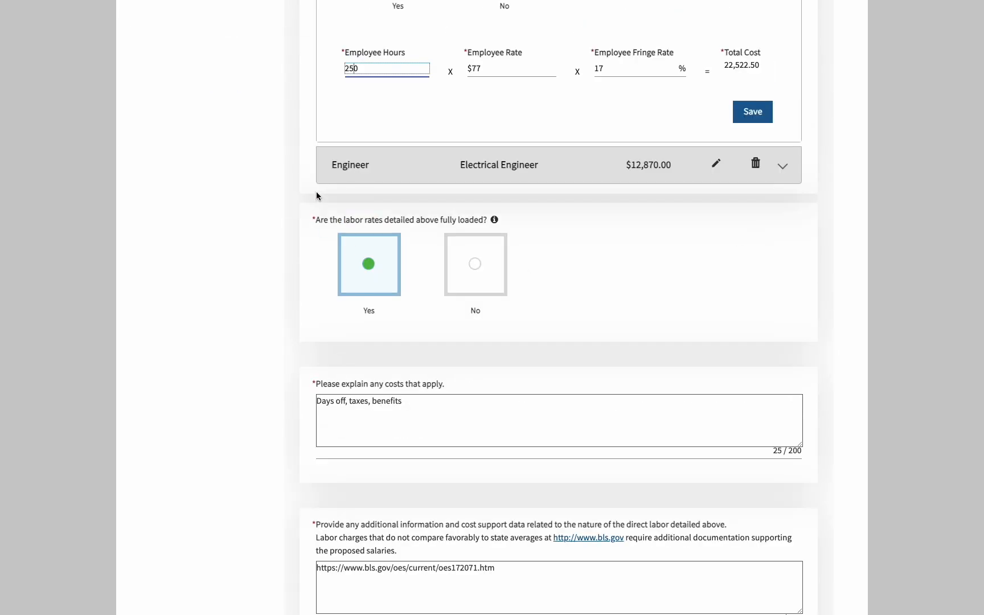
Raise the Engineer's Option hours to 250 and save
{"action": "left_click", "coordinate": [338, 166]}
{"action": "scroll", "coordinate": [389, 313], "scroll_direction": "down", "scroll_amount": 2}
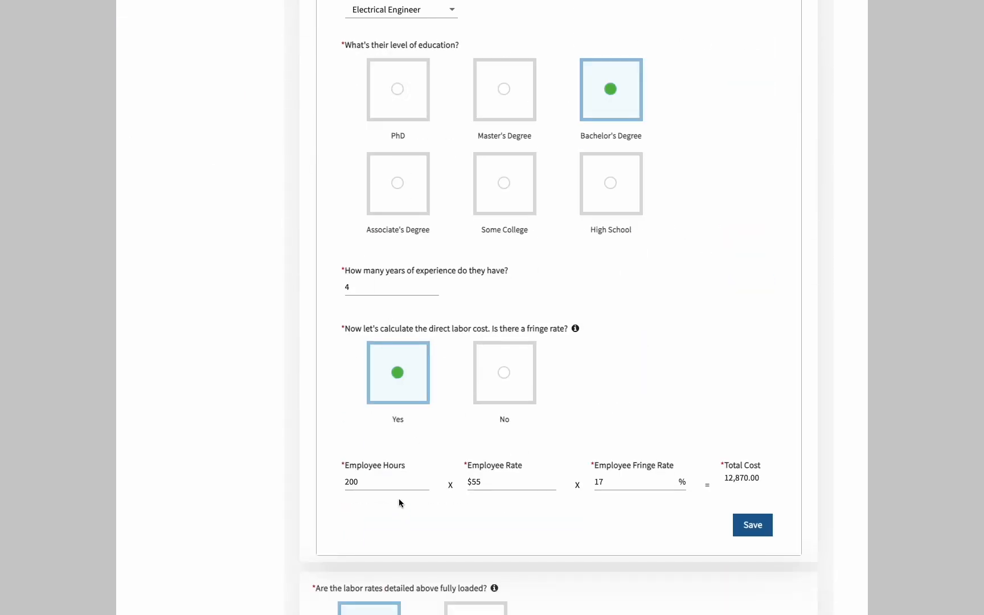
{"action": "double_click", "coordinate": [397, 484]}
{"action": "type", "text": "250"}
{"action": "left_click", "coordinate": [768, 525]}
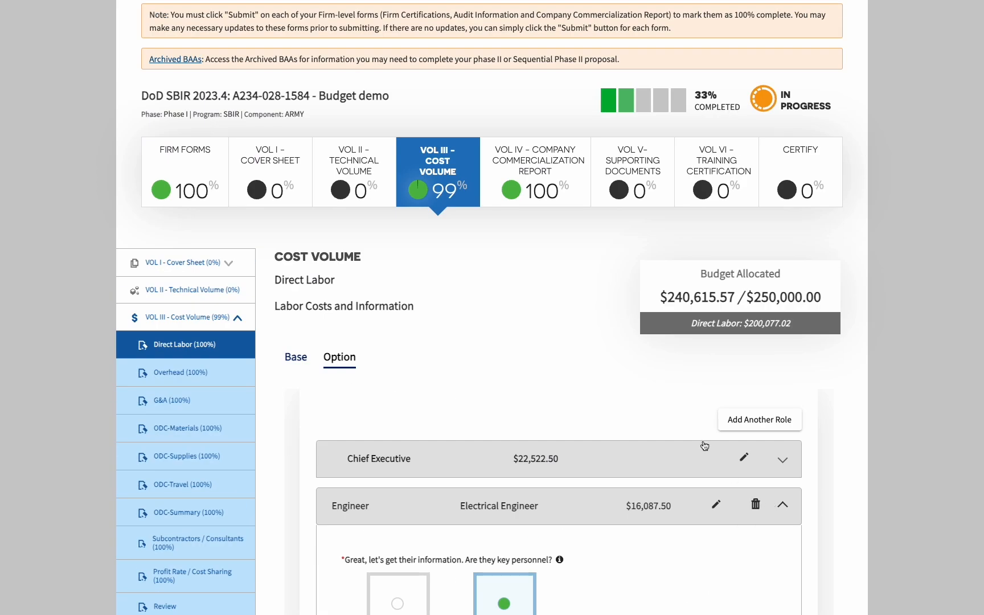
Adjust the Engineer's Option hours to 260, save, and check the $241,325.12 budget total
{"action": "scroll", "coordinate": [623, 485], "scroll_direction": "down", "scroll_amount": 15}
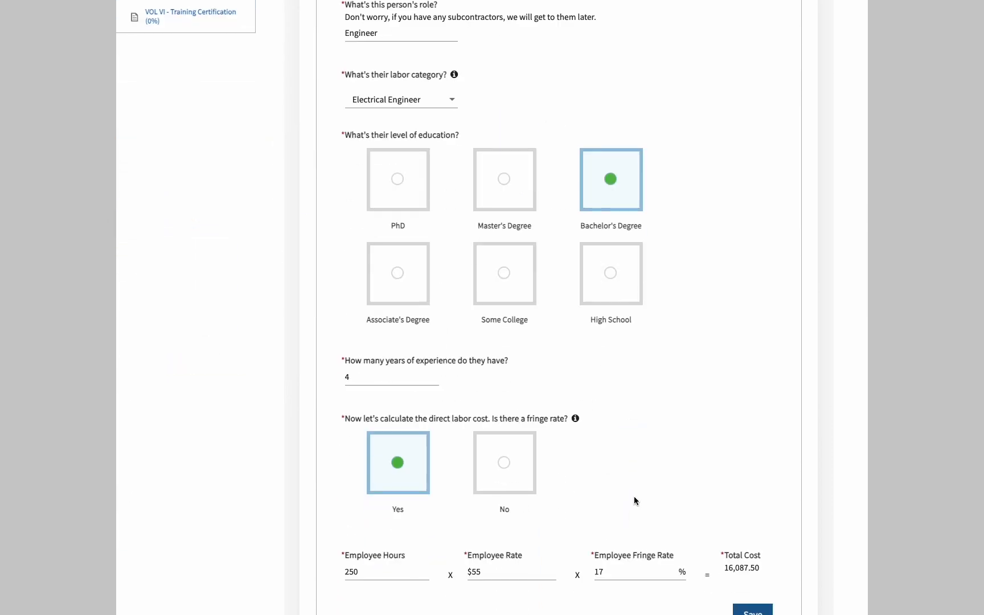
{"action": "left_click", "coordinate": [378, 329]}
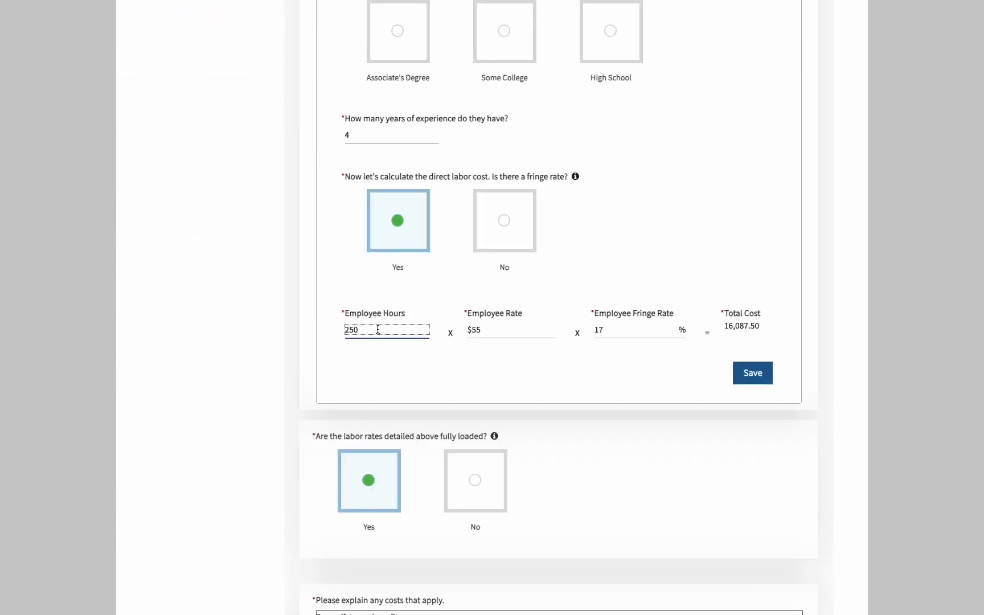
{"action": "key", "text": "BackSpace"}
{"action": "key", "text": "BackSpace"}
{"action": "type", "text": "60"}
{"action": "left_click", "coordinate": [750, 373]}
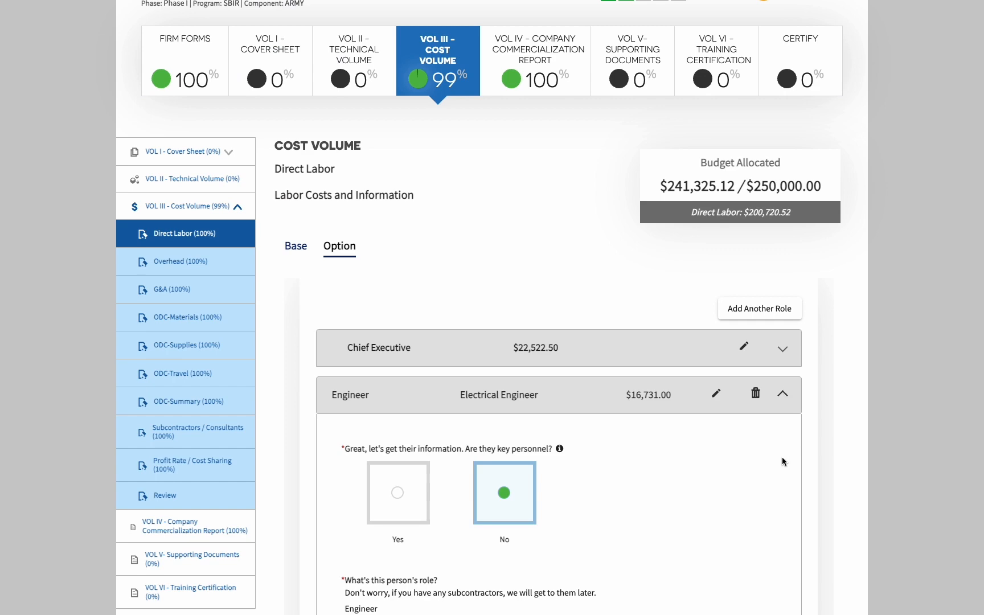
{"action": "scroll", "coordinate": [782, 459], "scroll_direction": "down", "scroll_amount": 10}
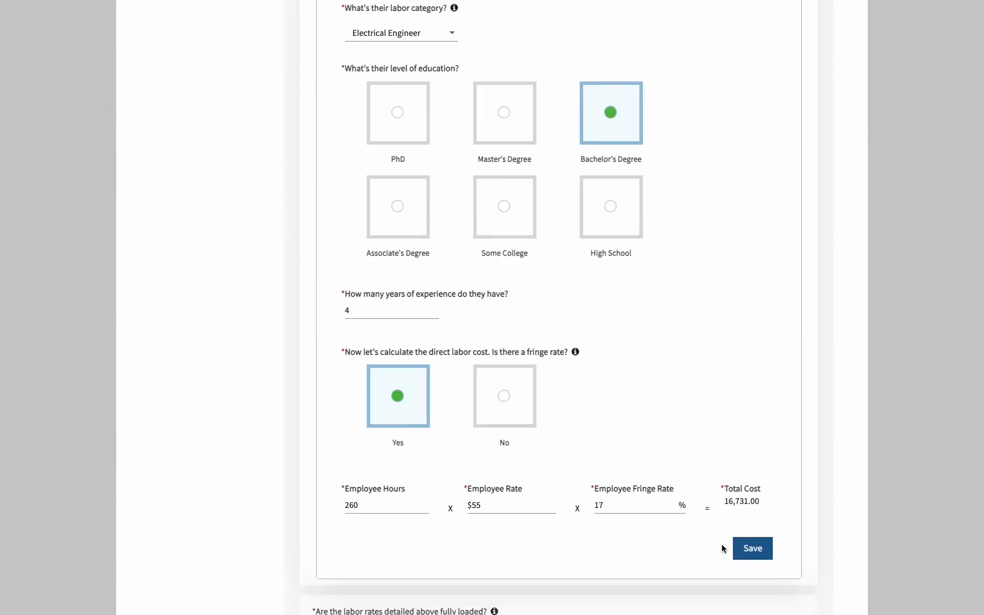
{"action": "scroll", "coordinate": [722, 545], "scroll_direction": "down", "scroll_amount": 5}
{"action": "scroll", "coordinate": [721, 545], "scroll_direction": "down", "scroll_amount": 6}
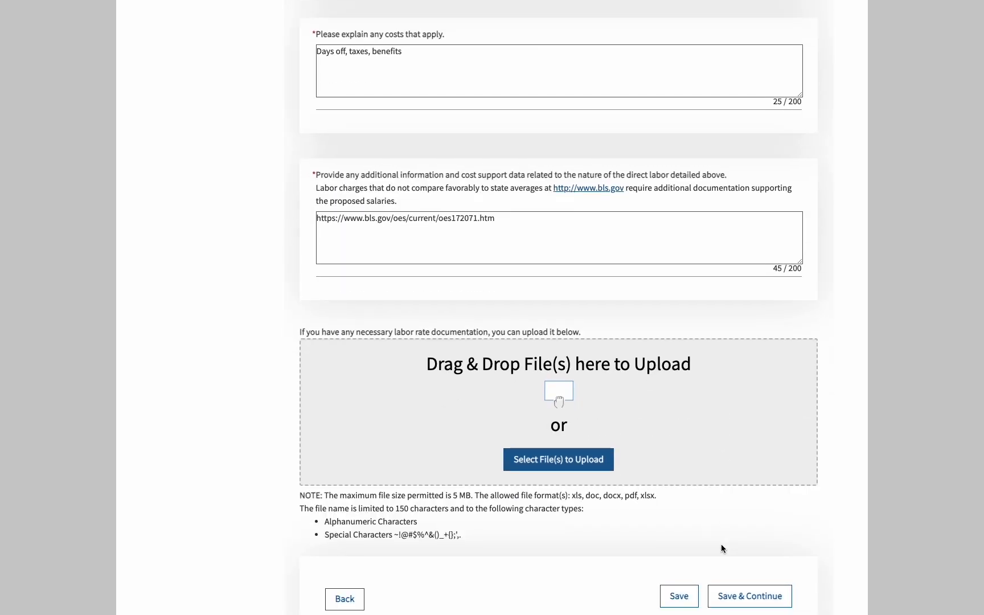
{"action": "scroll", "coordinate": [720, 545], "scroll_direction": "up", "scroll_amount": 10}
{"action": "scroll", "coordinate": [720, 543], "scroll_direction": "up", "scroll_amount": 5}
{"action": "scroll", "coordinate": [721, 543], "scroll_direction": "down", "scroll_amount": 5}
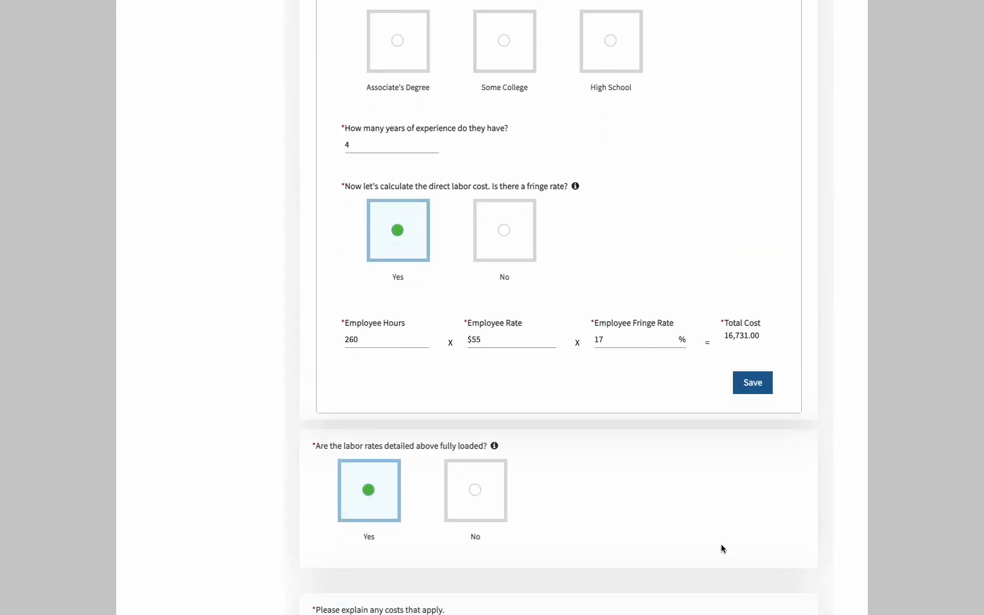
{"action": "scroll", "coordinate": [721, 544], "scroll_direction": "up", "scroll_amount": 7}
{"action": "scroll", "coordinate": [721, 543], "scroll_direction": "up", "scroll_amount": 5}
Raise the Option Chief Executive's hours to 280, then to 300, saving each change
{"action": "left_click", "coordinate": [402, 313]}
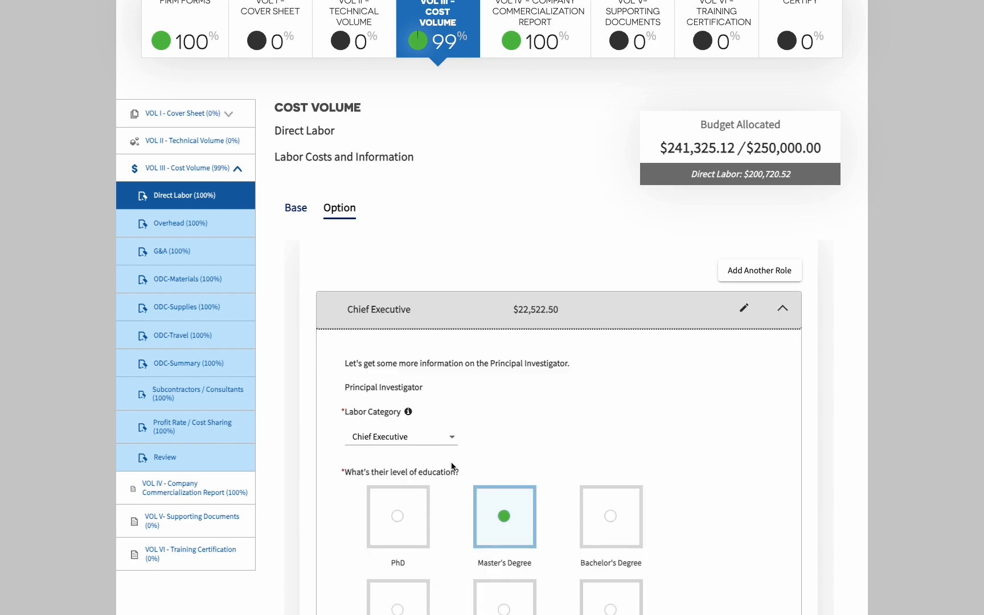
{"action": "scroll", "coordinate": [453, 466], "scroll_direction": "down", "scroll_amount": 10}
{"action": "scroll", "coordinate": [386, 178], "scroll_direction": "up", "scroll_amount": 1}
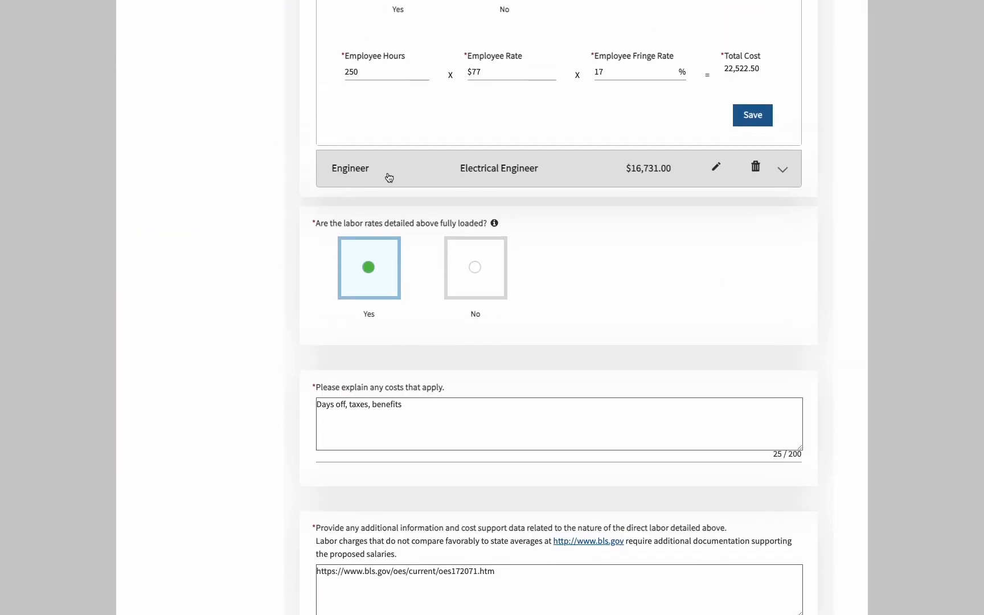
{"action": "left_click", "coordinate": [389, 71]}
{"action": "key", "text": "BackSpace"}
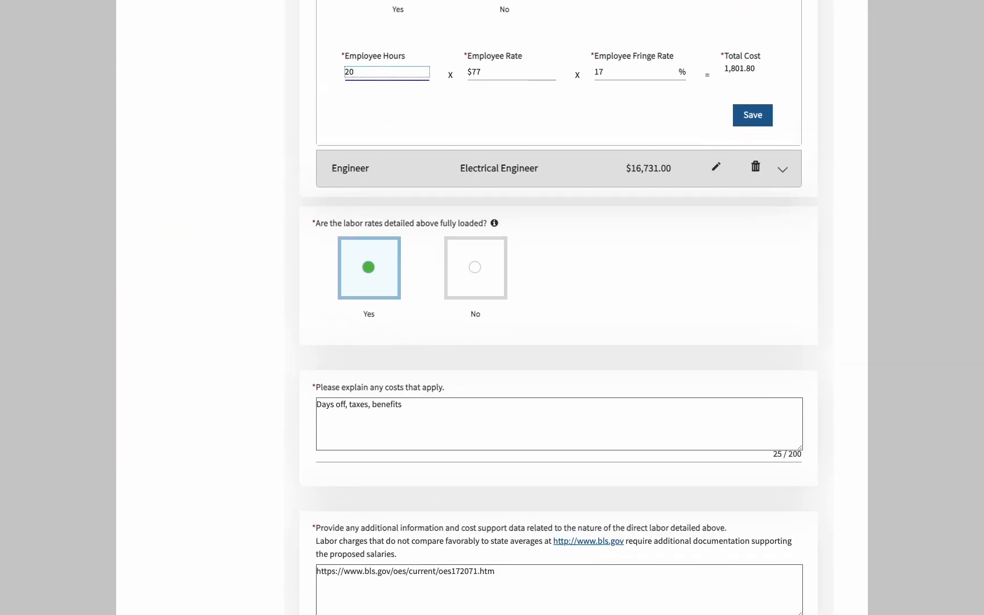
{"action": "type", "text": "8"}
{"action": "left_click", "coordinate": [753, 115]}
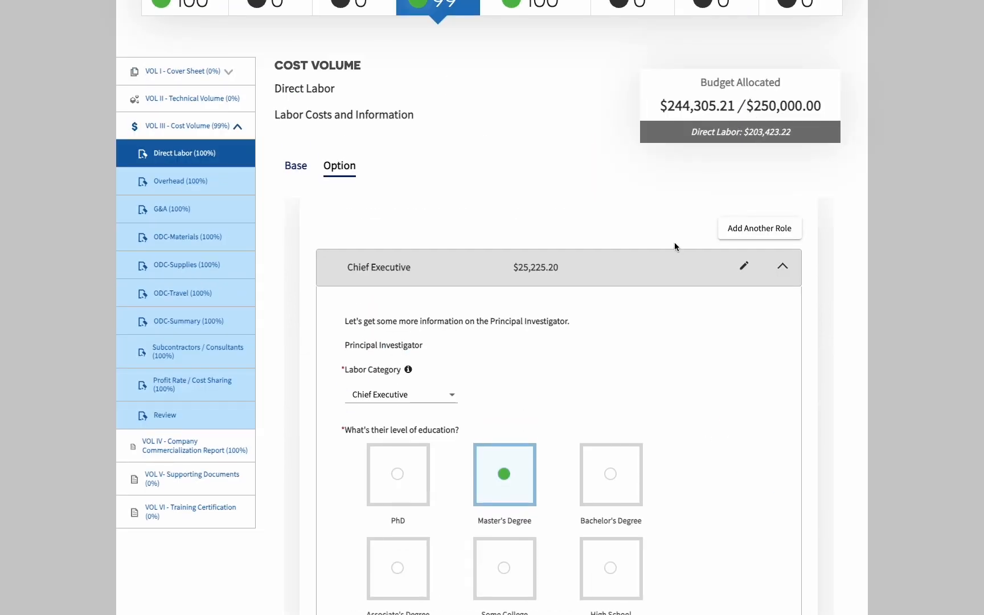
{"action": "scroll", "coordinate": [676, 244], "scroll_direction": "down", "scroll_amount": 7}
{"action": "double_click", "coordinate": [413, 443]}
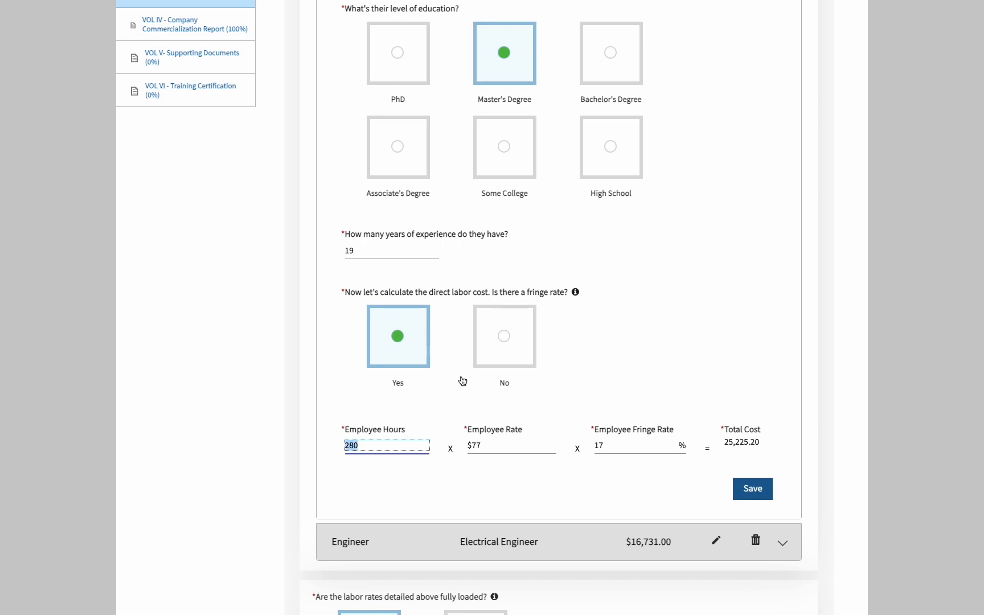
{"action": "type", "text": "300"}
{"action": "left_click", "coordinate": [751, 497]}
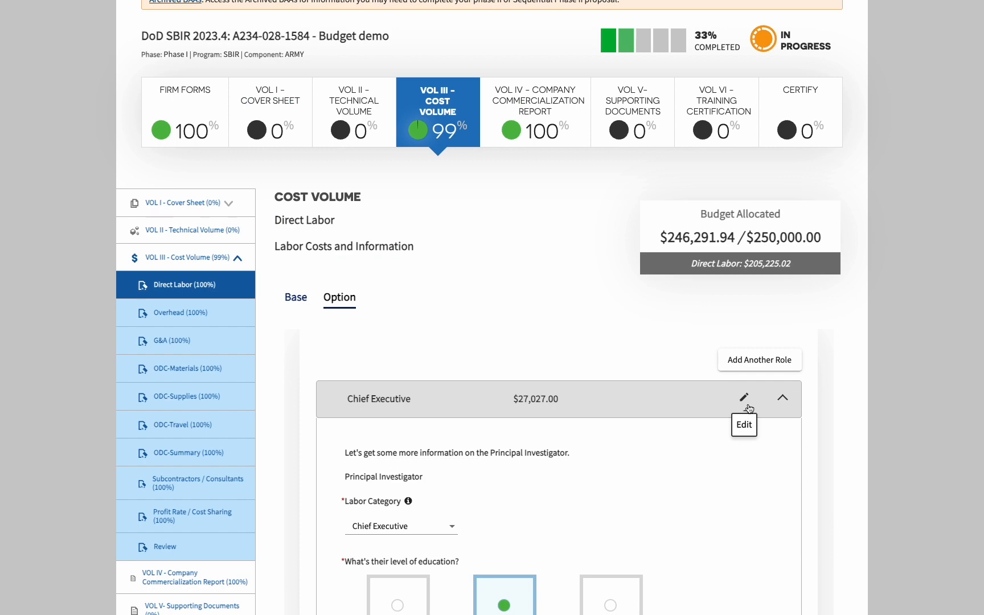
{"action": "scroll", "coordinate": [750, 408], "scroll_direction": "down", "scroll_amount": 15}
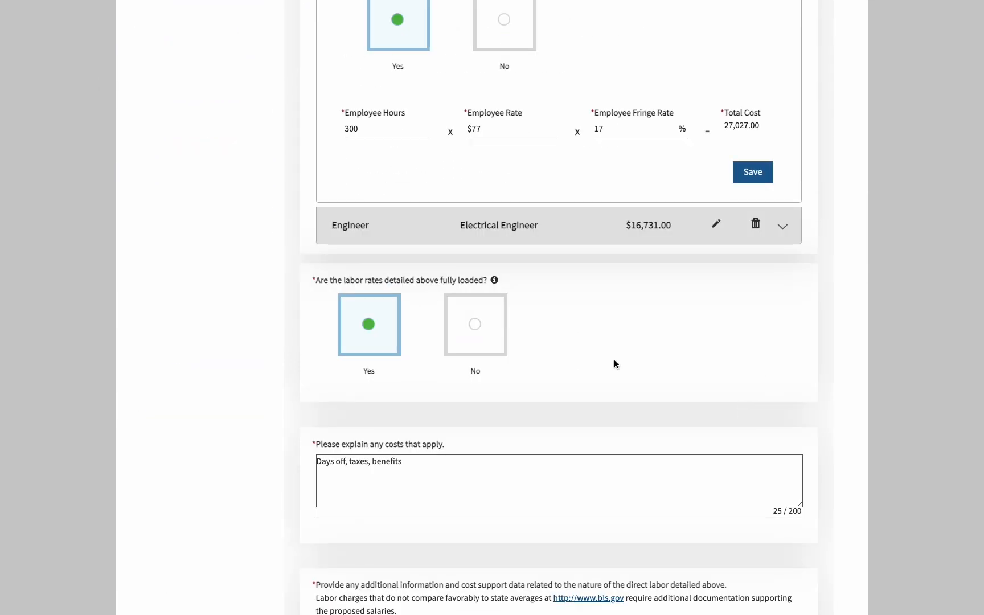
Change the Option Engineer's hours from 260 to 300 and save
{"action": "left_click", "coordinate": [351, 225]}
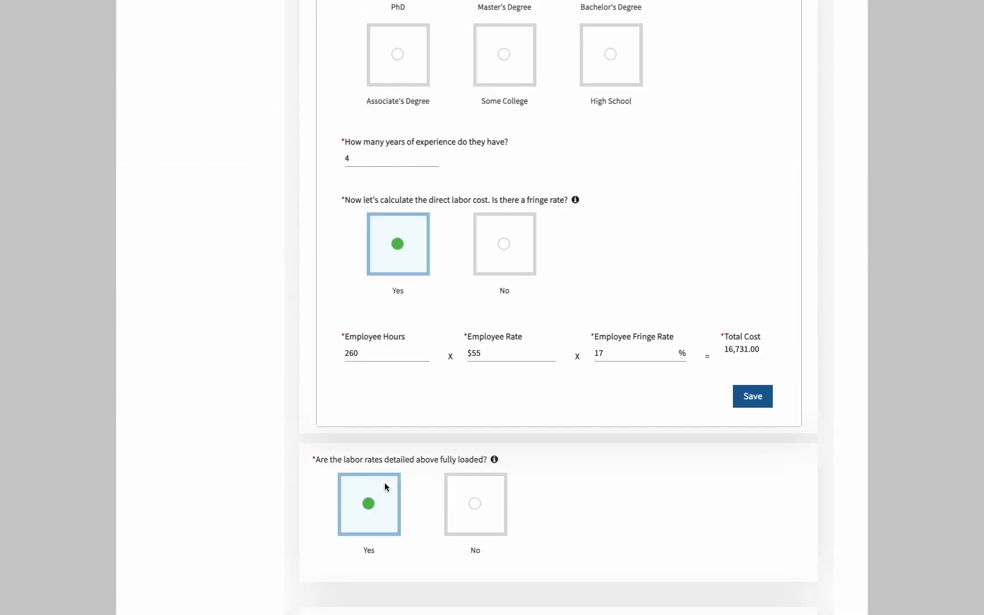
{"action": "double_click", "coordinate": [386, 335]}
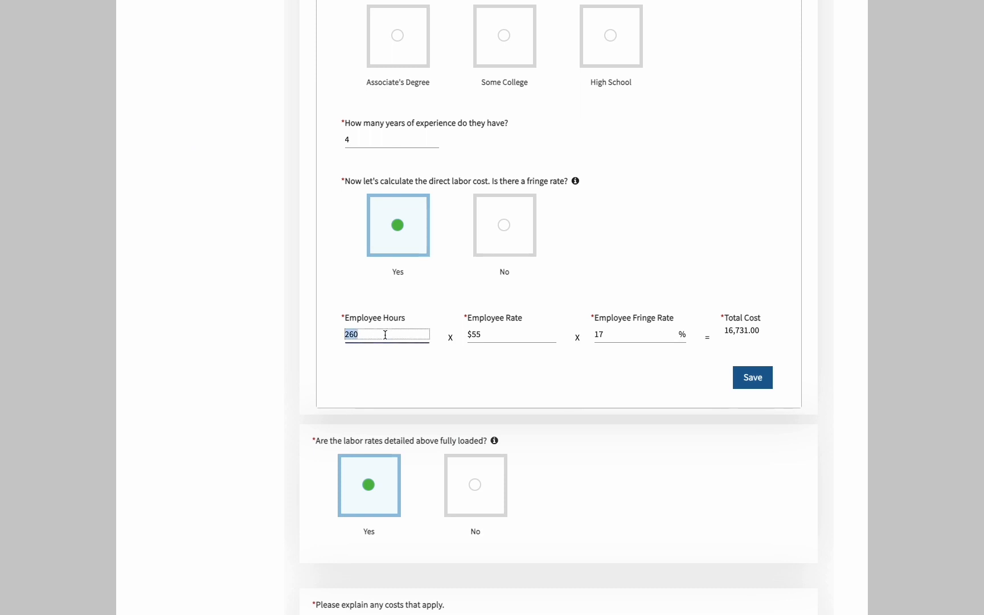
{"action": "type", "text": "300"}
{"action": "left_click", "coordinate": [752, 378]}
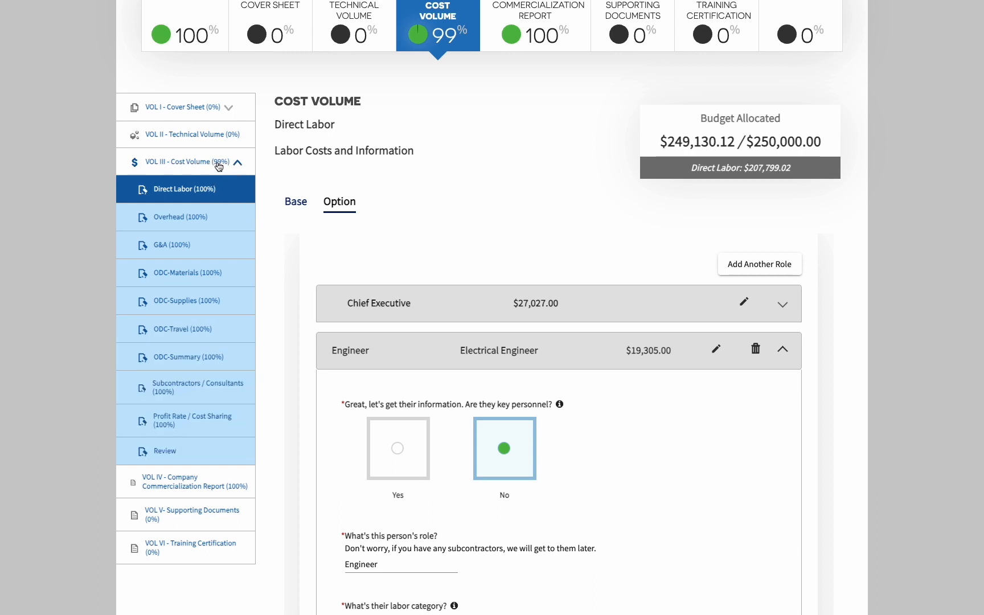
Submit the Budget Review, showing Year 2's $51,087.28 exceeds the $50,000.00 limit
{"action": "left_click", "coordinate": [189, 452]}
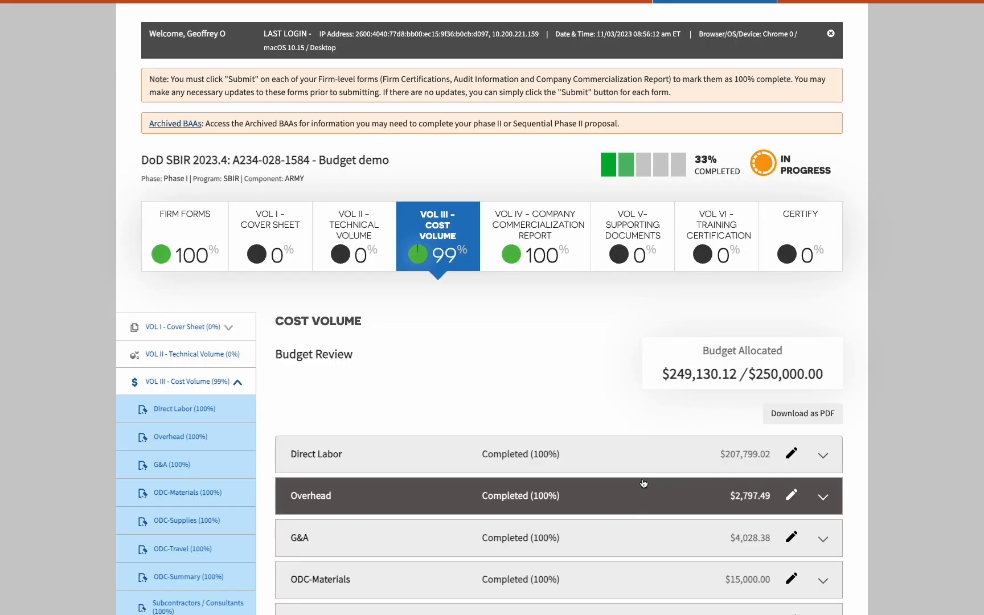
{"action": "scroll", "coordinate": [642, 482], "scroll_direction": "down", "scroll_amount": 4}
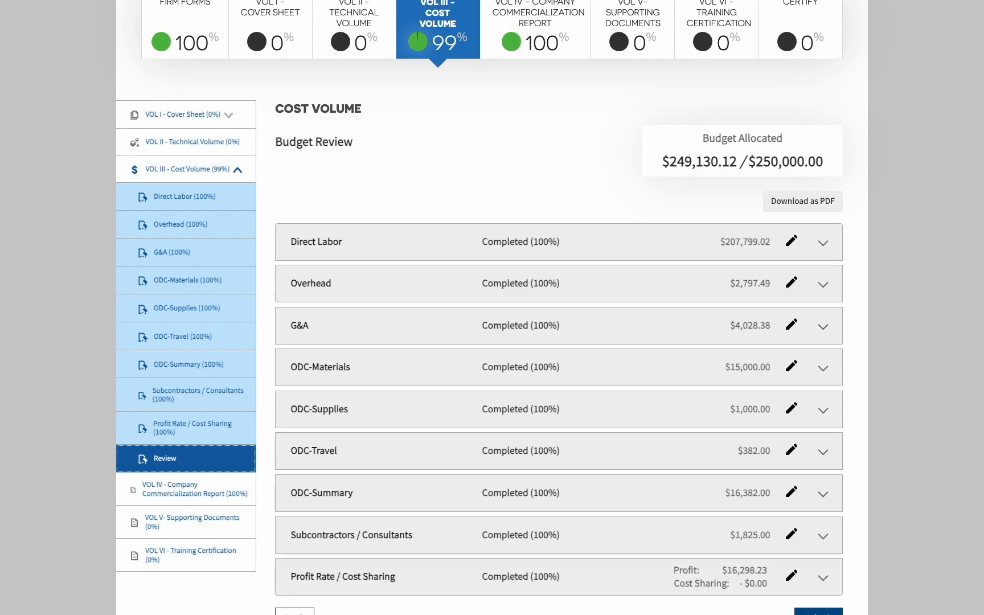
{"action": "left_click", "coordinate": [818, 612]}
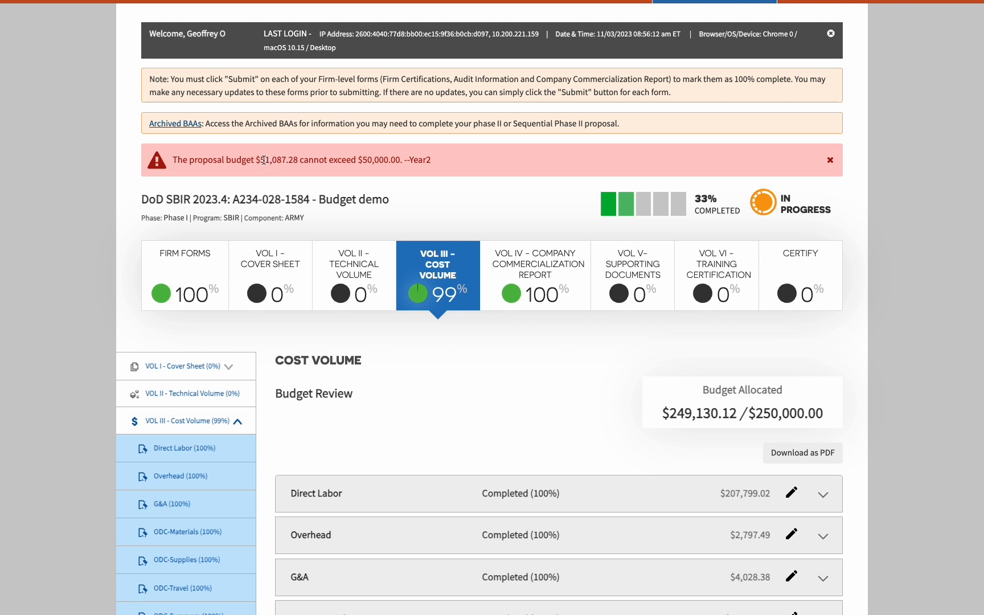
Note the Year 2 overage and return to Direct Labor's Option period roles
{"action": "left_click_drag", "start_coordinate": [312, 160], "coordinate": [262, 161]}
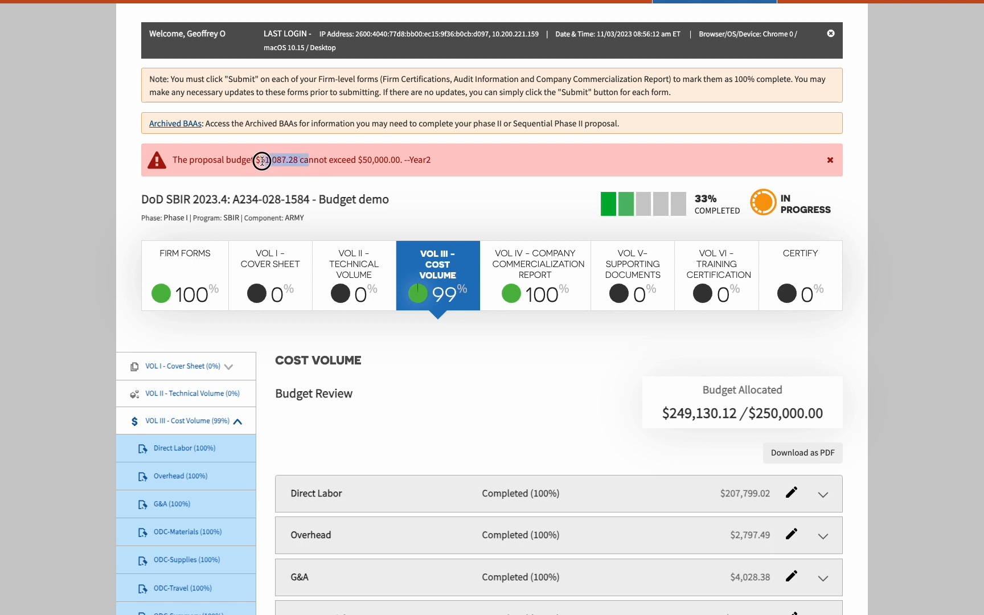
{"action": "left_click", "coordinate": [196, 458]}
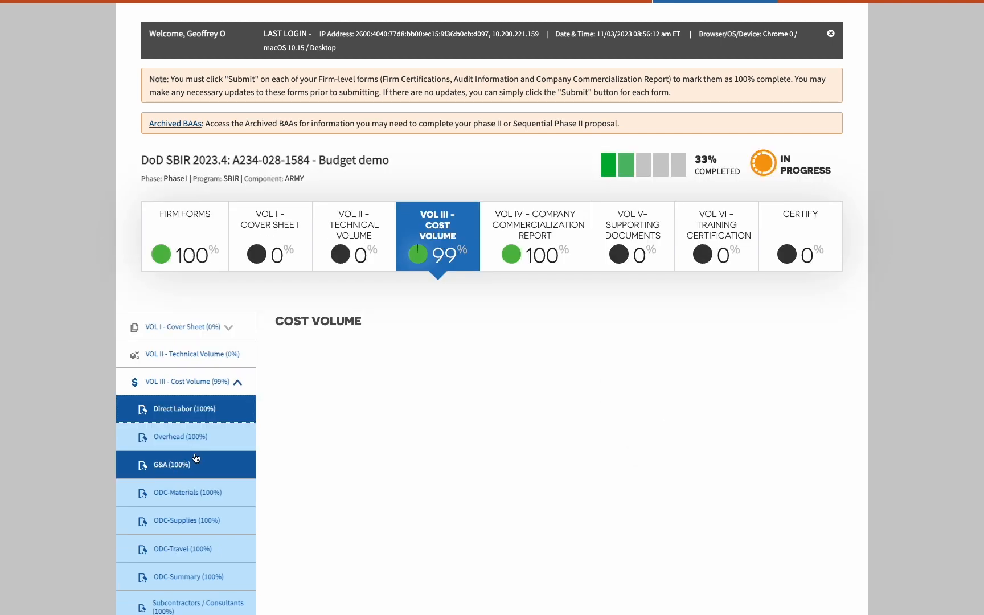
{"action": "scroll", "coordinate": [441, 476], "scroll_direction": "down", "scroll_amount": 15}
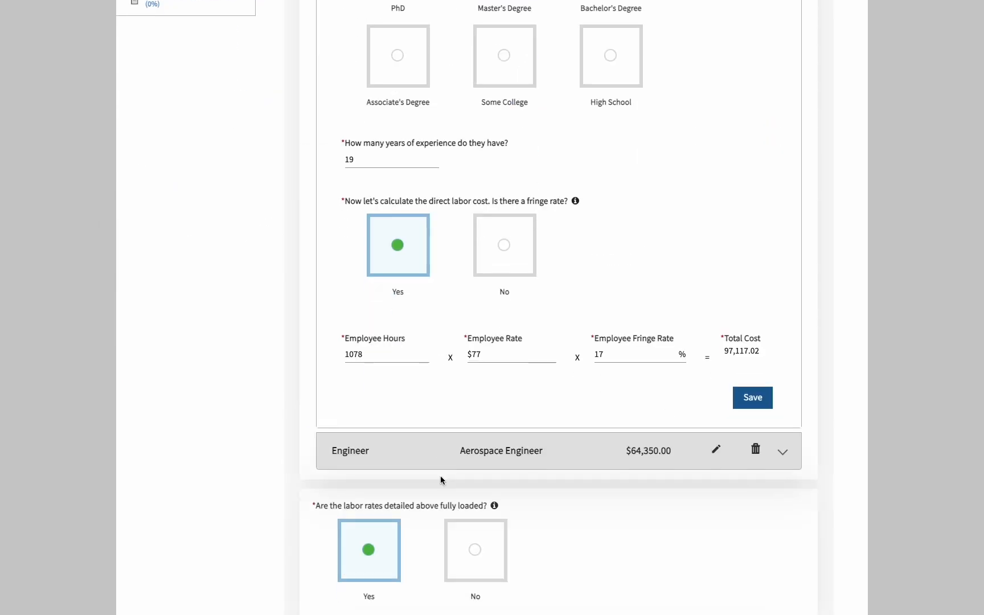
{"action": "scroll", "coordinate": [406, 397], "scroll_direction": "up", "scroll_amount": 8}
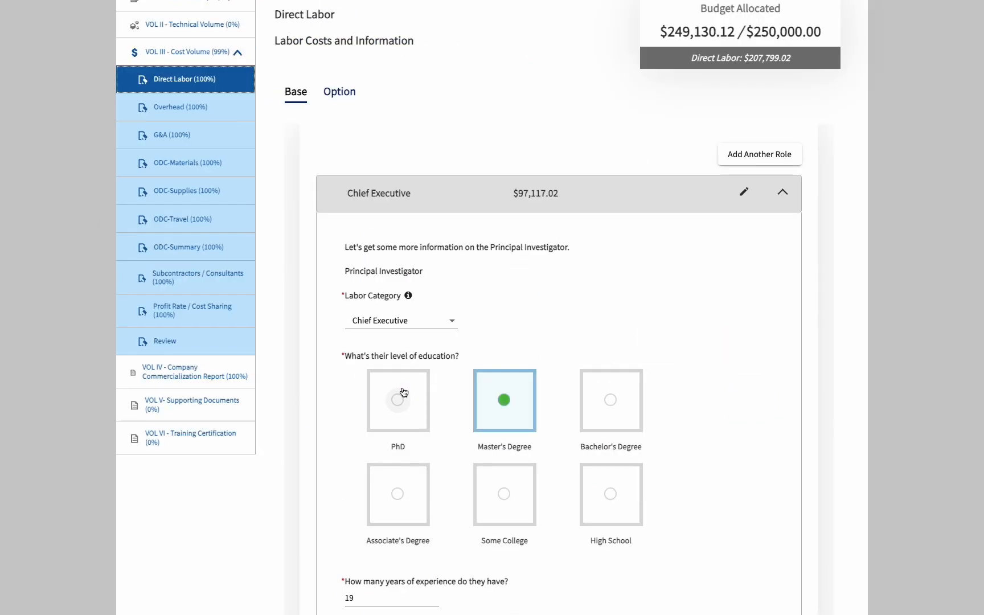
{"action": "left_click", "coordinate": [335, 96]}
{"action": "scroll", "coordinate": [356, 507], "scroll_direction": "down", "scroll_amount": 5}
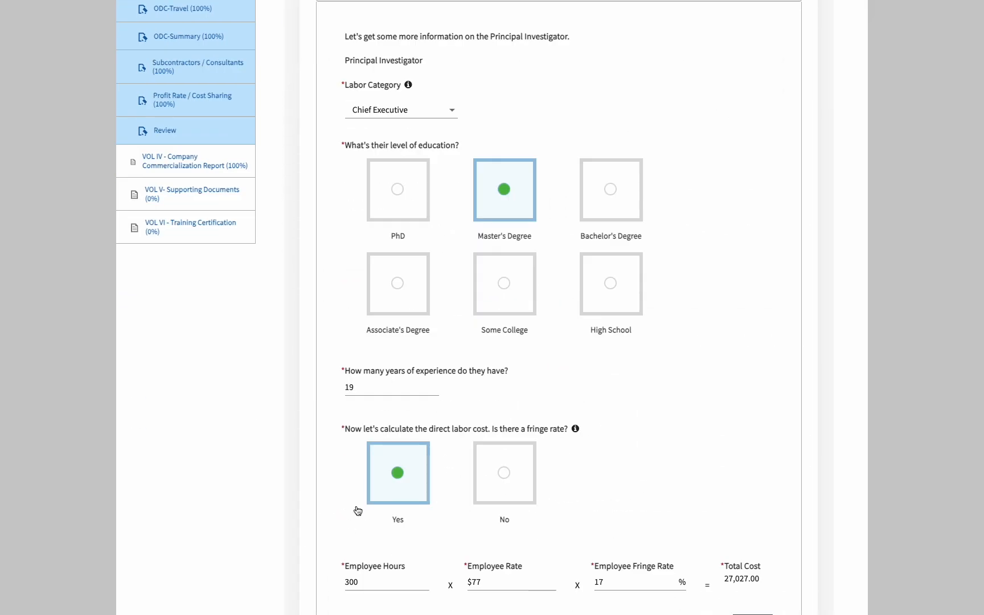
Cut the Chief Executive's Option hours to 285, then save Direct Labor and continue to Overhead
{"action": "left_click", "coordinate": [382, 497]}
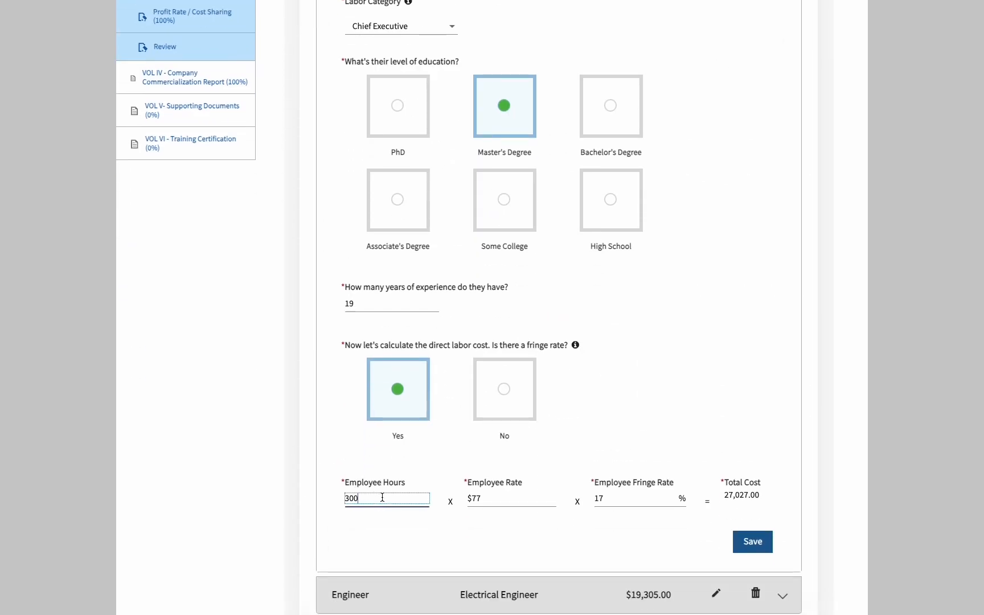
{"action": "key", "text": "BackSpace"}
{"action": "key", "text": "BackSpace"}
{"action": "key", "text": "BackSpace"}
{"action": "type", "text": "285"}
{"action": "left_click", "coordinate": [747, 547]}
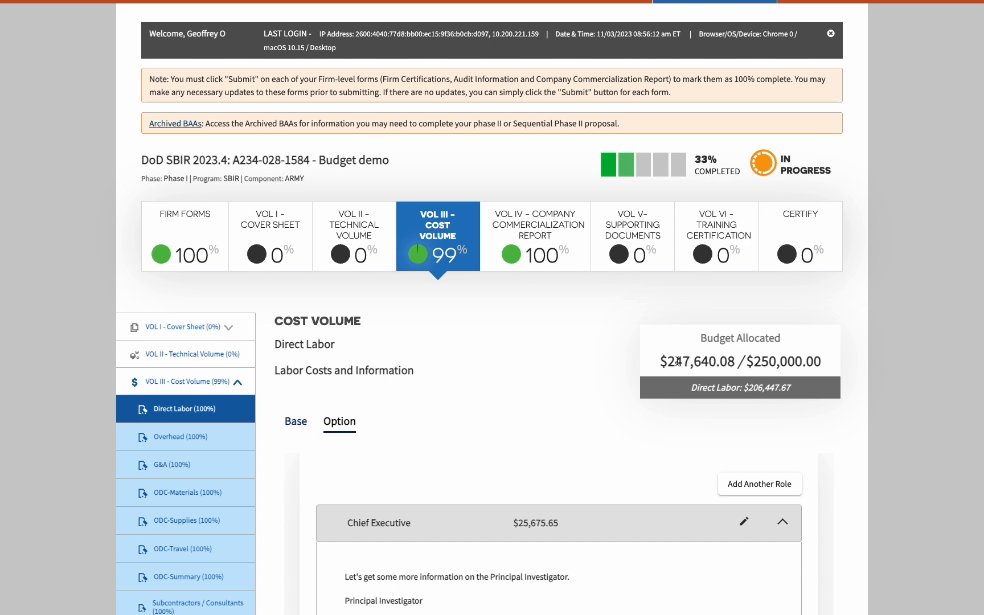
{"action": "left_click_drag", "start_coordinate": [671, 362], "coordinate": [743, 362]}
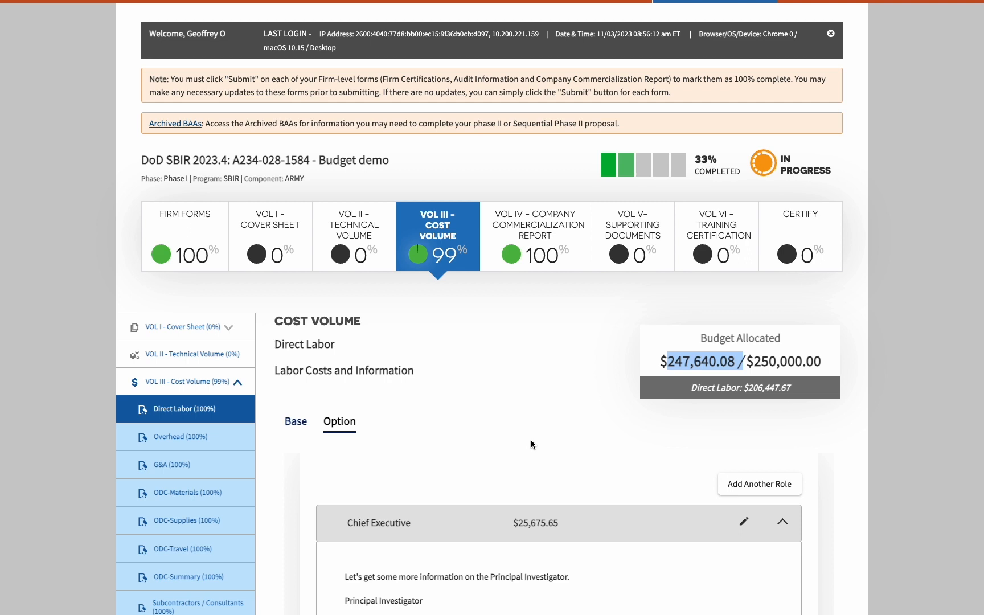
{"action": "scroll", "coordinate": [530, 446], "scroll_direction": "down", "scroll_amount": 9}
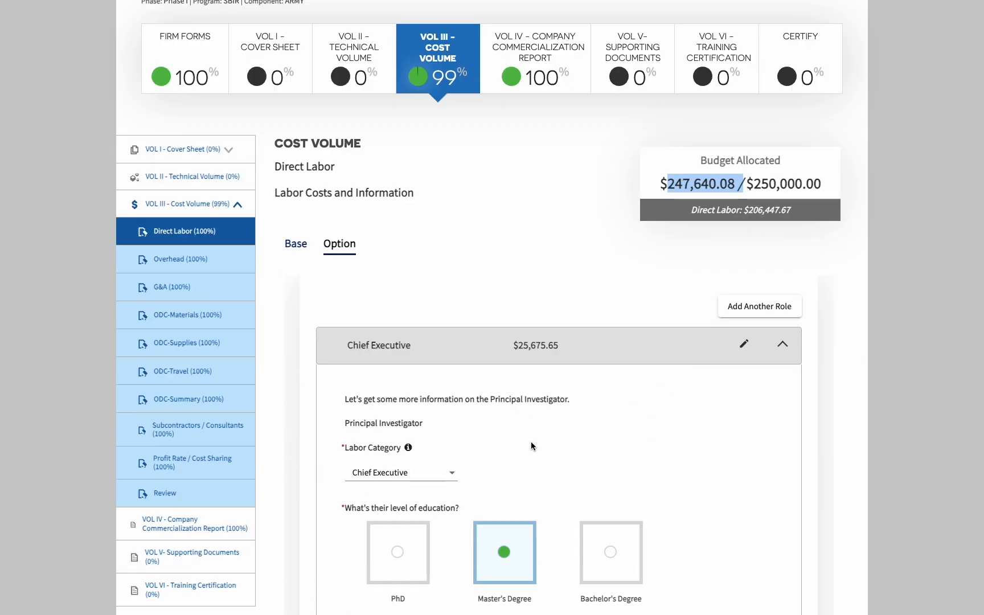
{"action": "scroll", "coordinate": [531, 443], "scroll_direction": "down", "scroll_amount": 15}
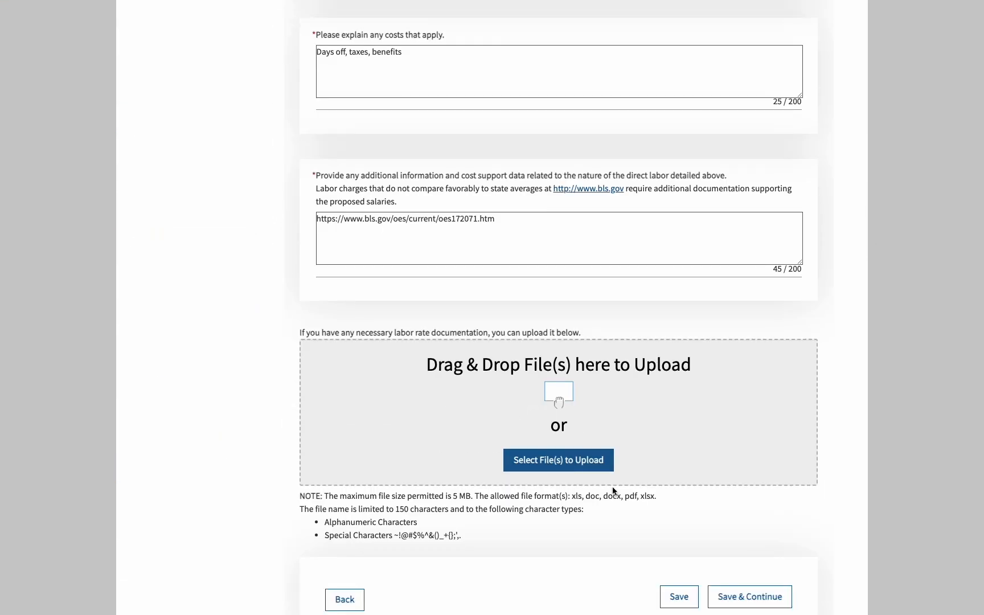
{"action": "left_click", "coordinate": [749, 596]}
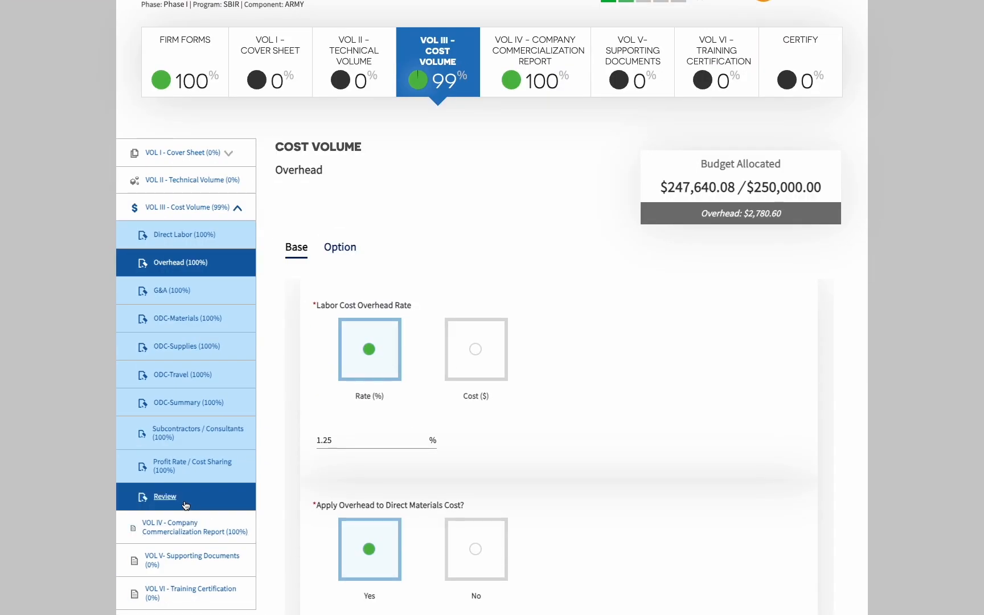
Submit the Cost Volume budget review and accept the reopening warning
{"action": "left_click", "coordinate": [184, 499]}
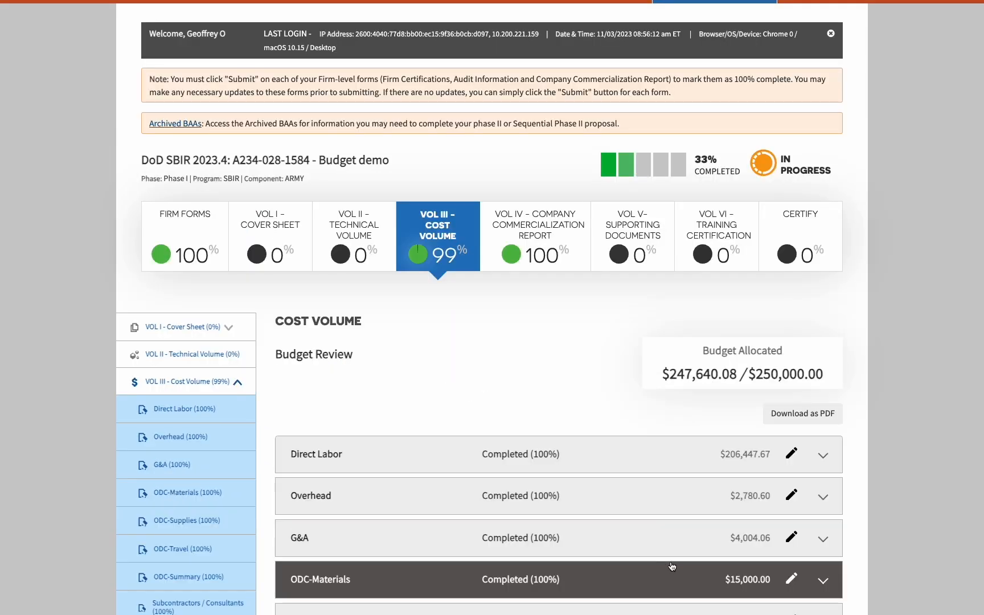
{"action": "scroll", "coordinate": [673, 566], "scroll_direction": "down", "scroll_amount": 4}
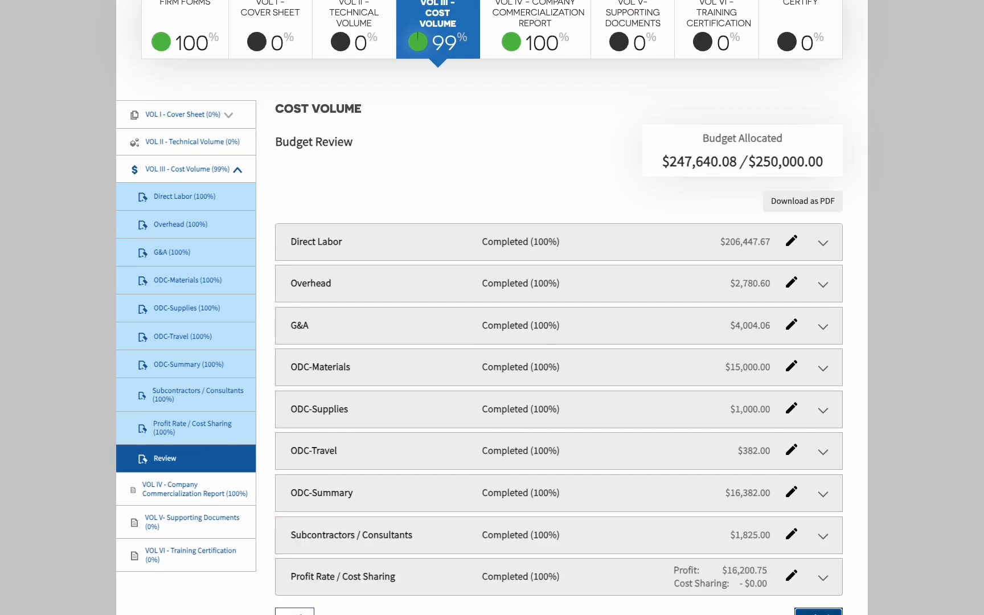
{"action": "left_click", "coordinate": [818, 612]}
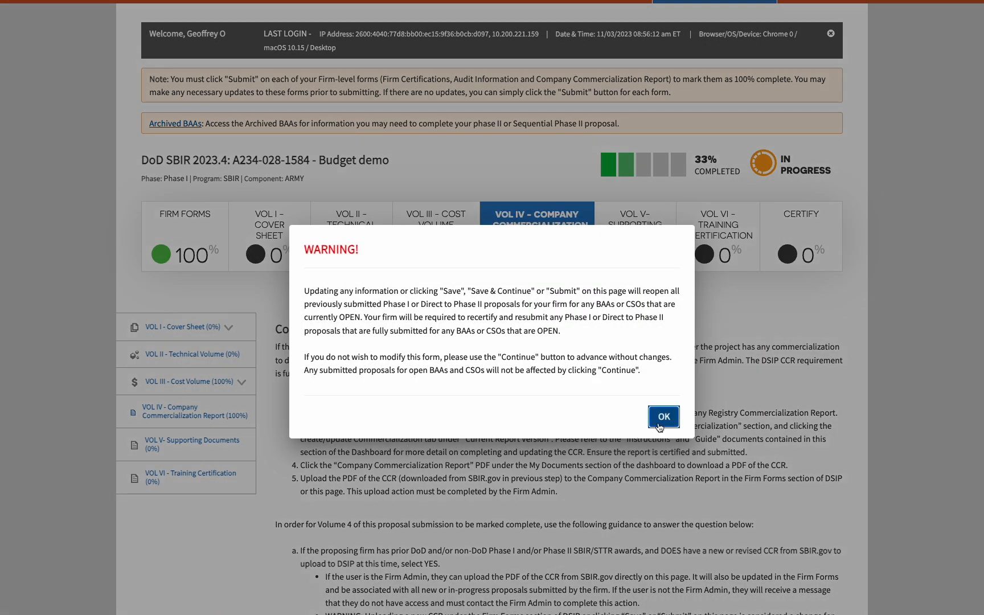
{"action": "left_click", "coordinate": [721, 416]}
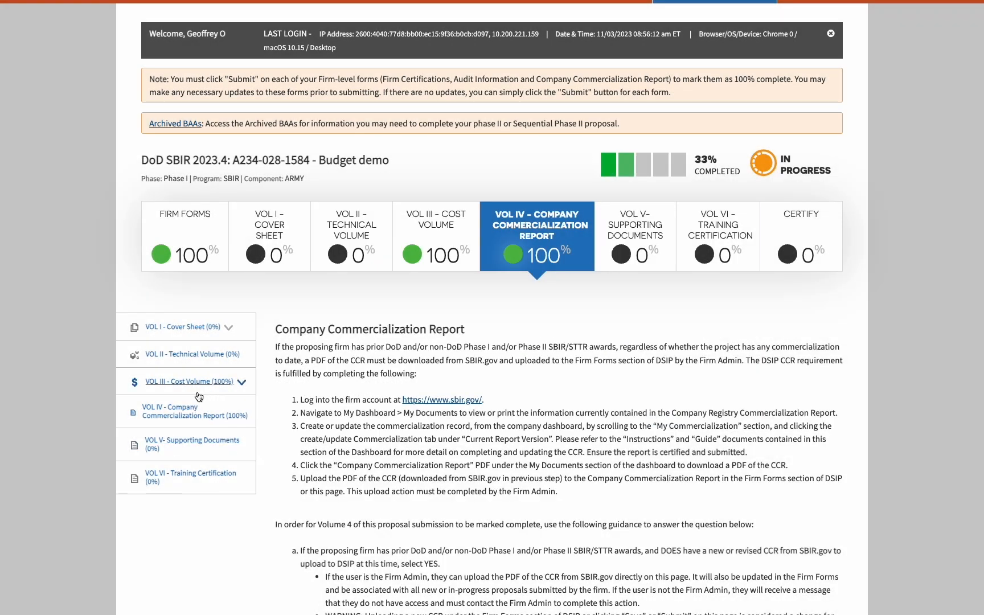
Reopen VOL III - Cost Volume's Review page to confirm all sections completed at $247,640.08
{"action": "left_click", "coordinate": [228, 383]}
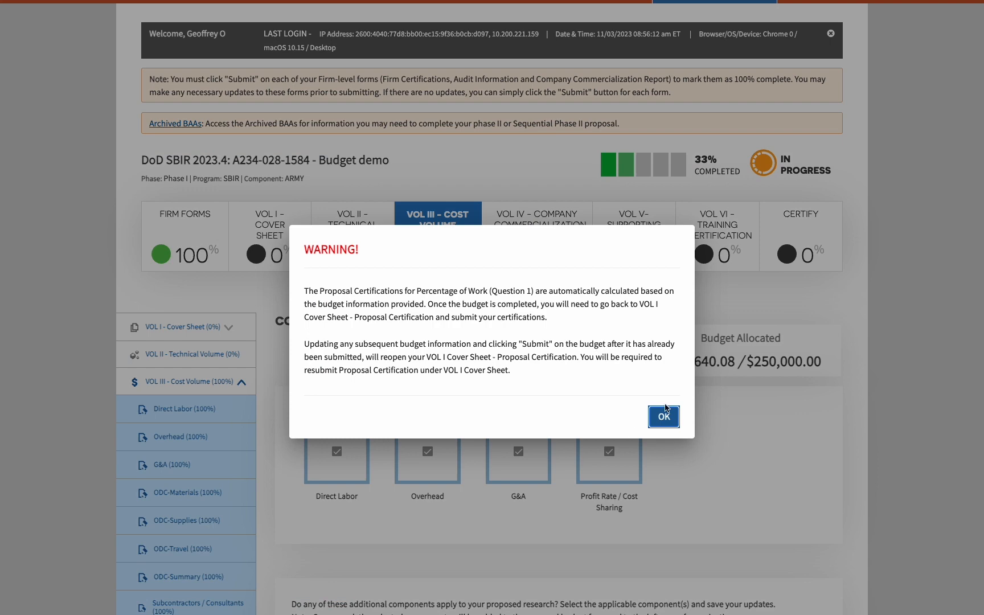
{"action": "left_click", "coordinate": [664, 414]}
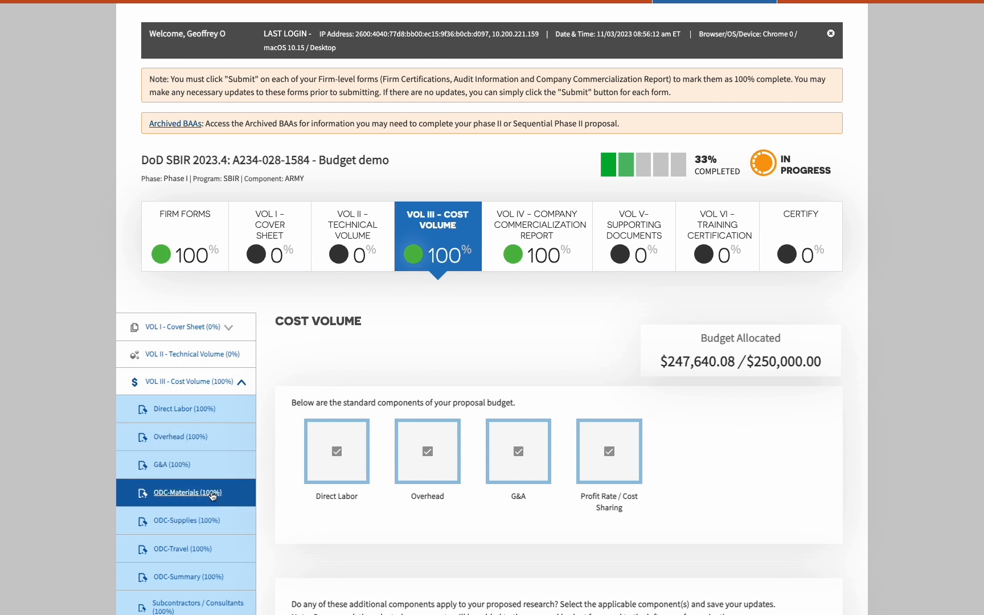
{"action": "left_click", "coordinate": [165, 614]}
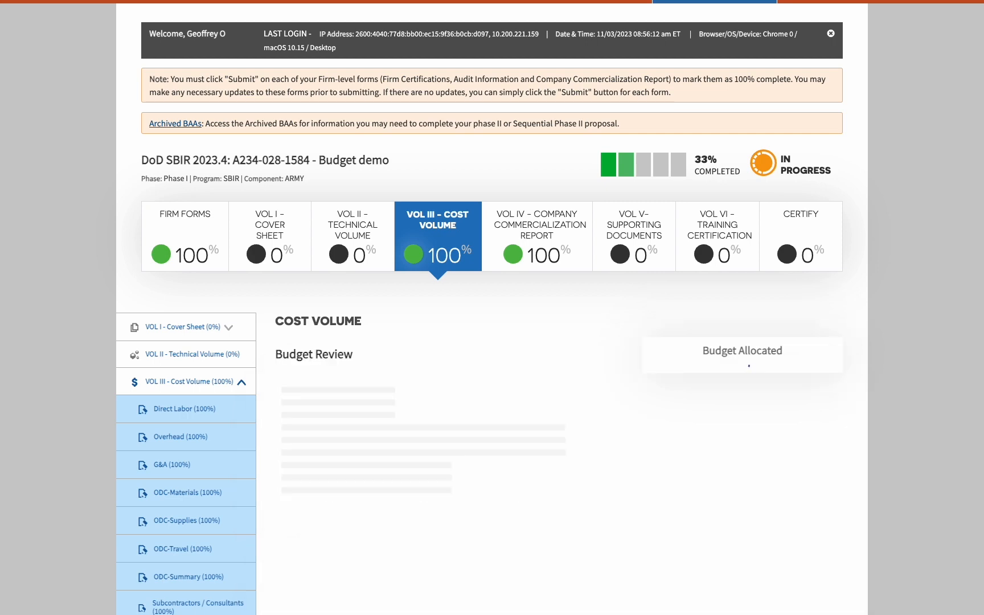
{"action": "scroll", "coordinate": [540, 545], "scroll_direction": "down", "scroll_amount": 2}
{"action": "scroll", "coordinate": [539, 545], "scroll_direction": "down", "scroll_amount": 2}
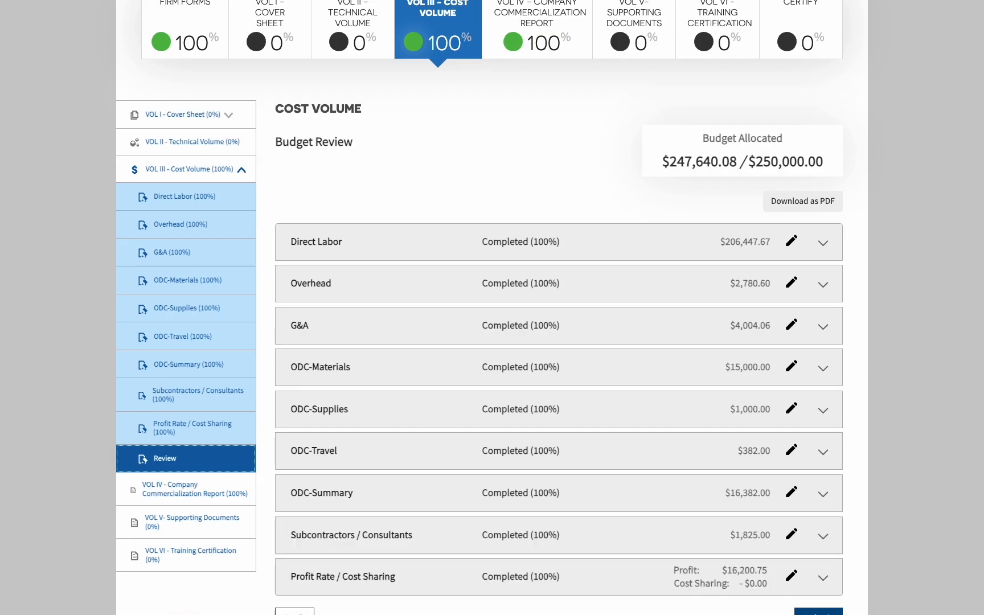